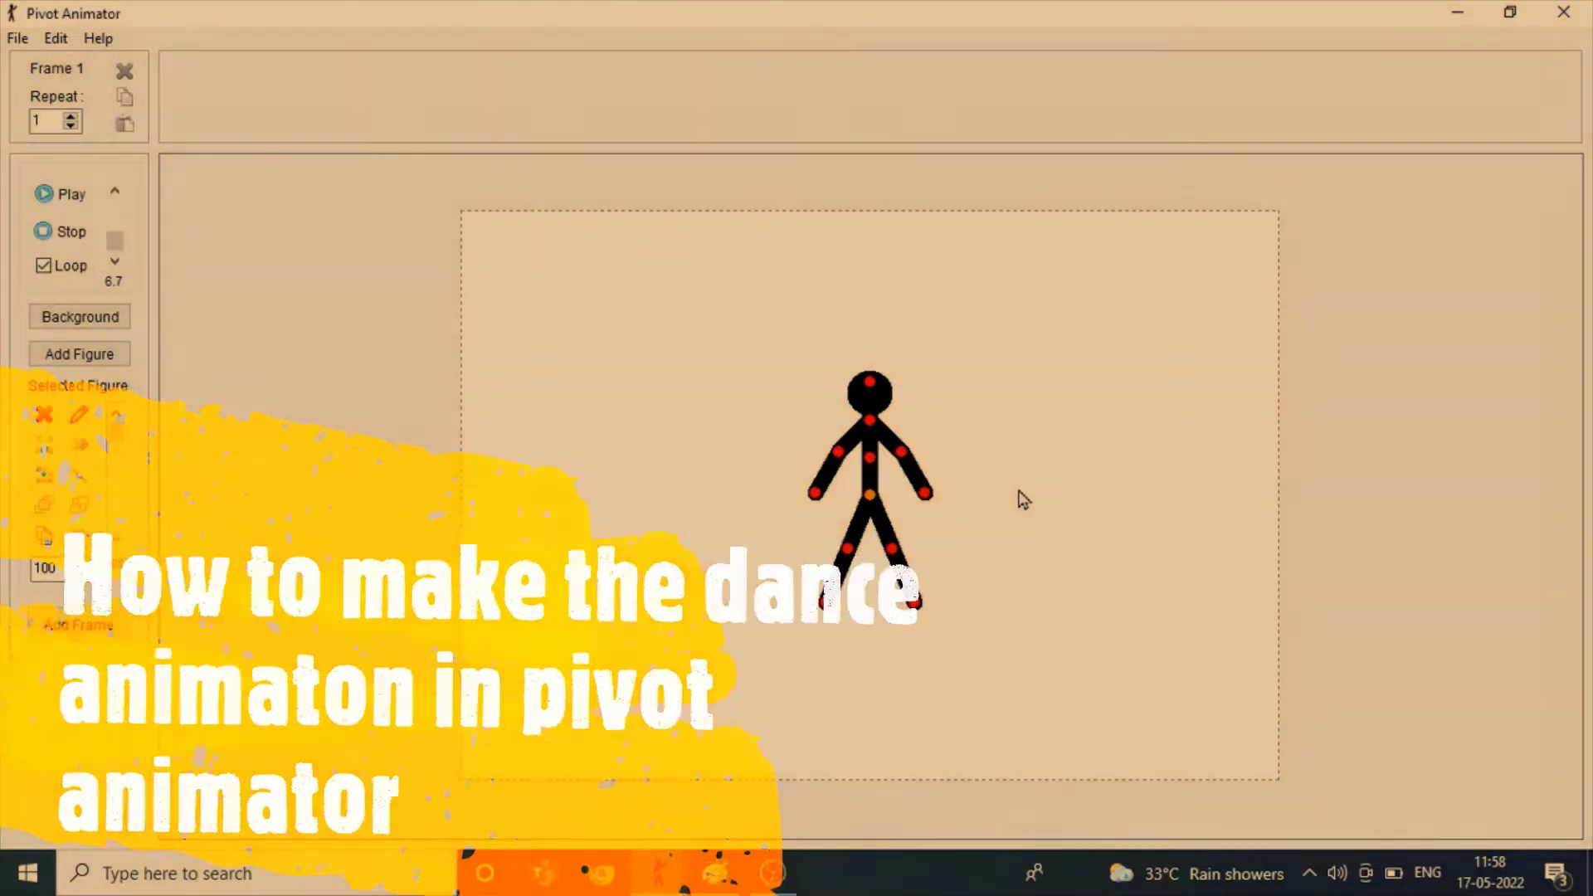
Step: Remove the default stick figure and position the coloured man figure near the middle of the canvas
key("Delete")
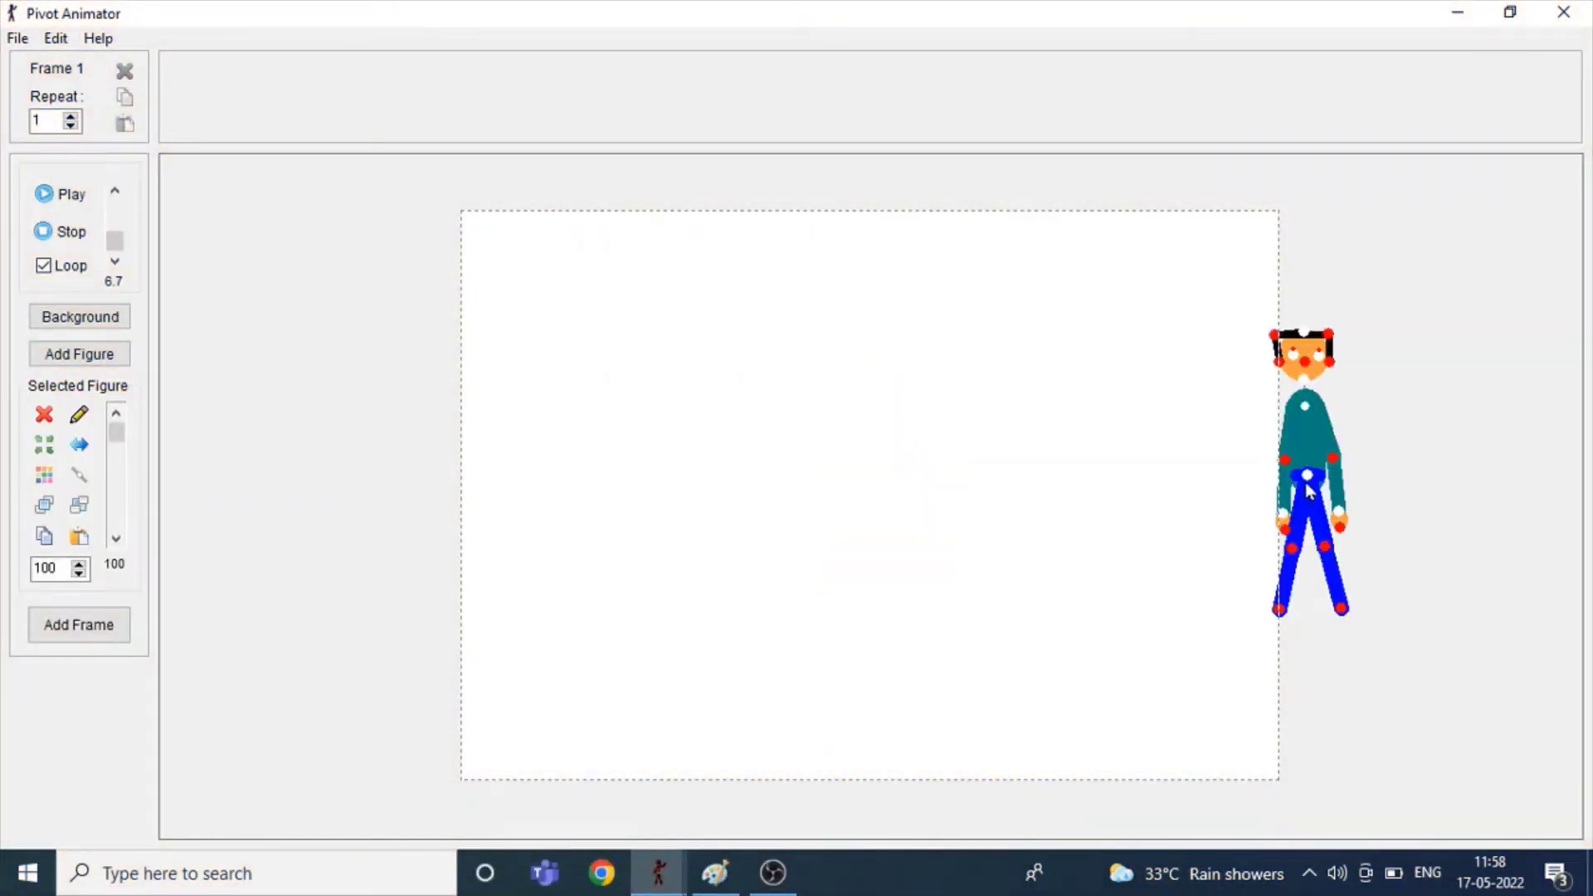
left_click_drag(1308, 492, 894, 537)
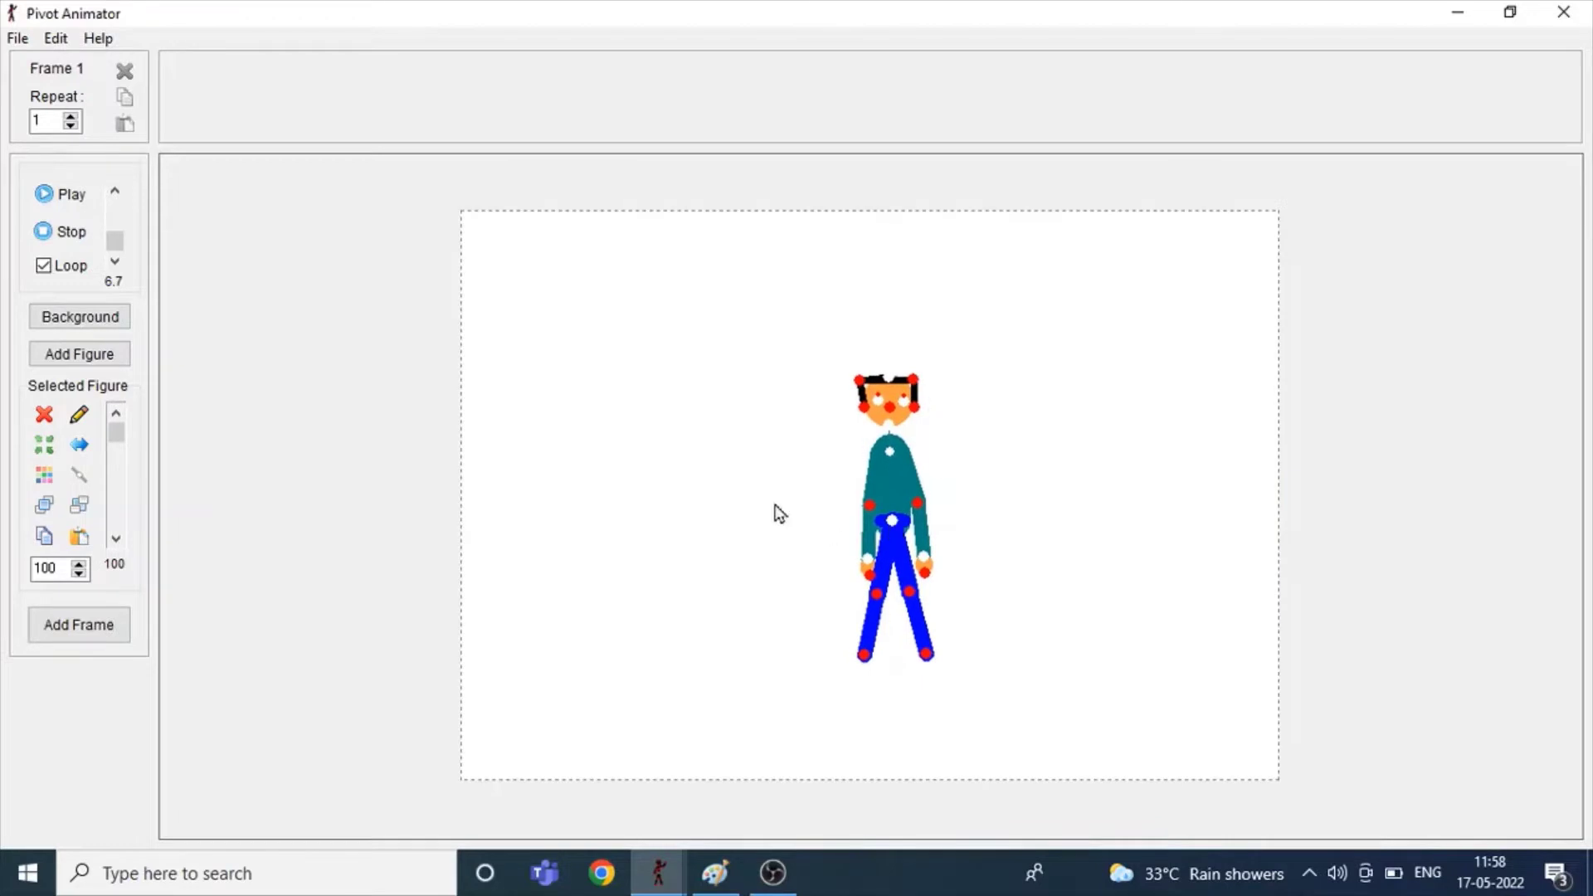
left_click(93, 360)
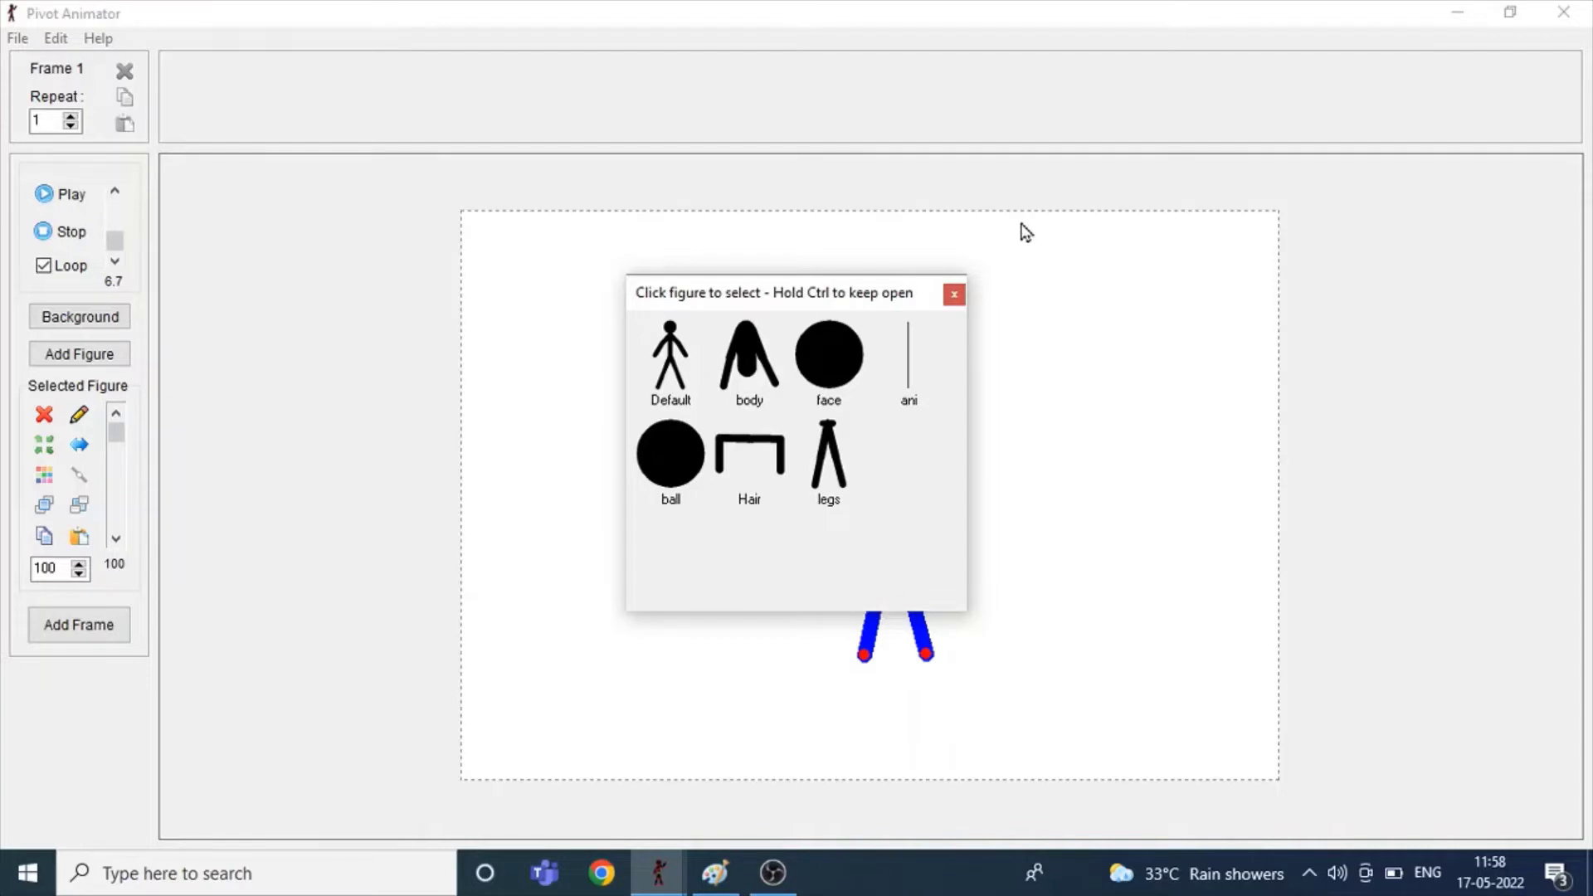
left_click(955, 295)
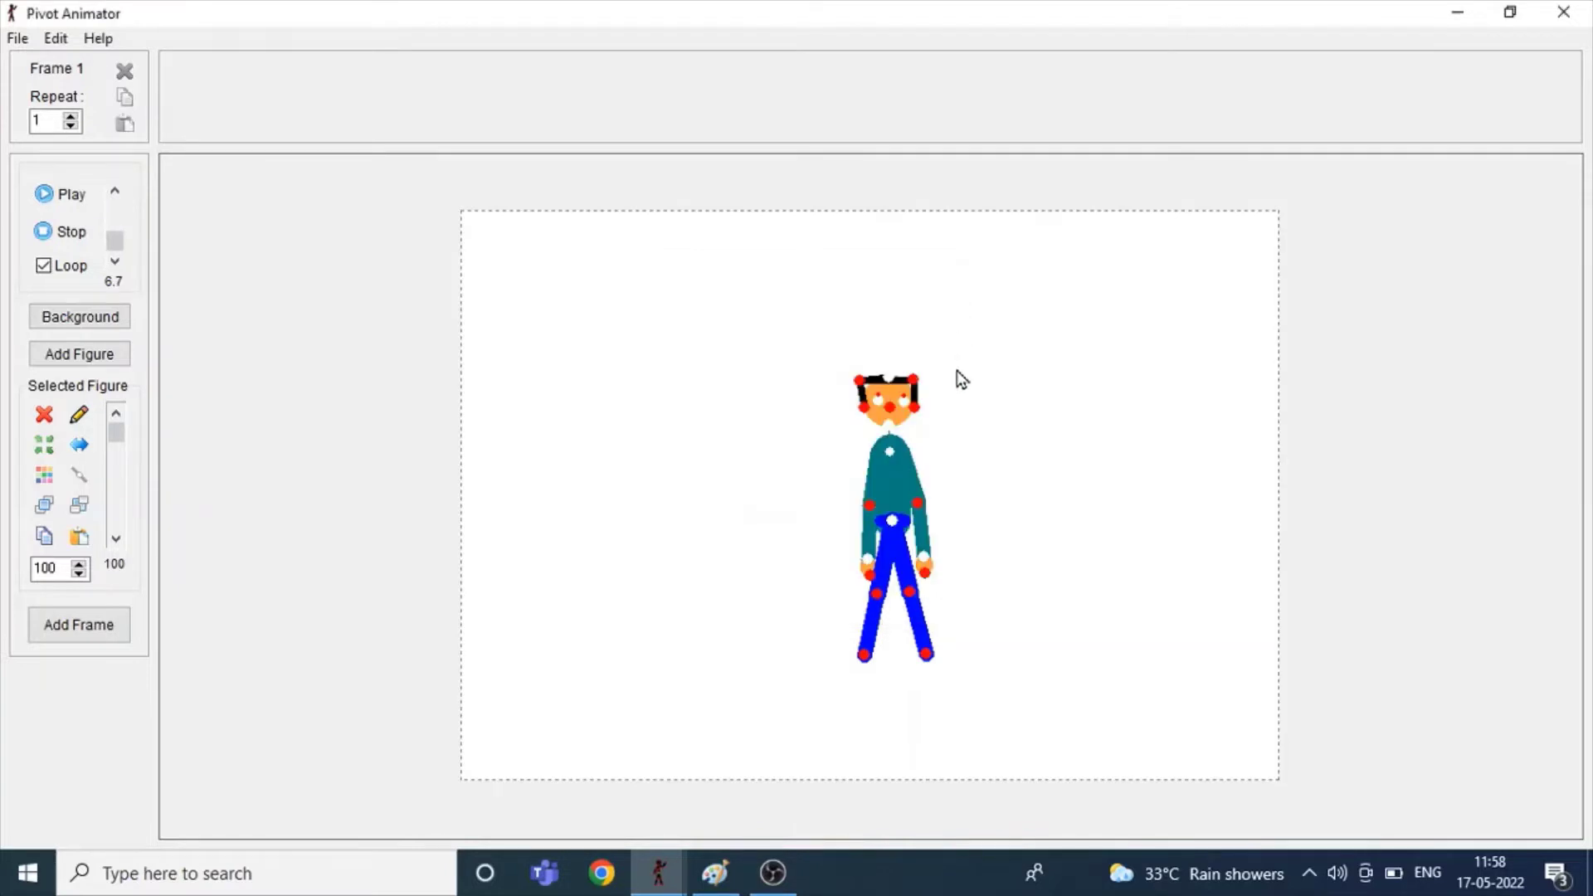
Step: Bring the man's legs together into a standing pose, shift him slightly left and down, and add the first frame
left_click(877, 596)
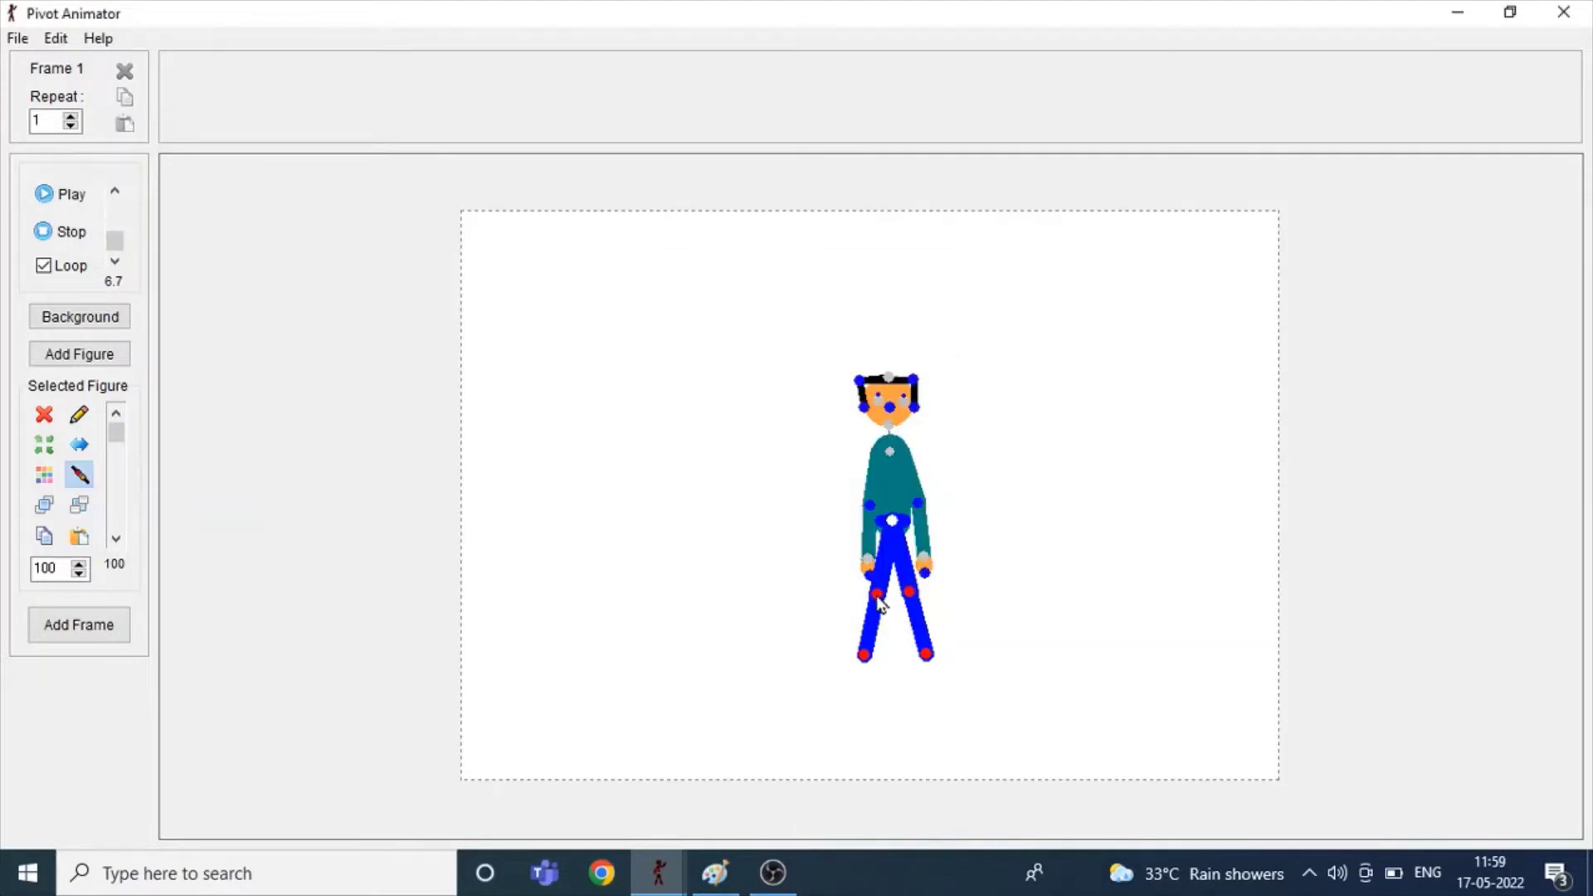
mouse_move(912, 593)
left_mouse_down()
mouse_move(886, 607)
mouse_move(900, 597)
left_mouse_up()
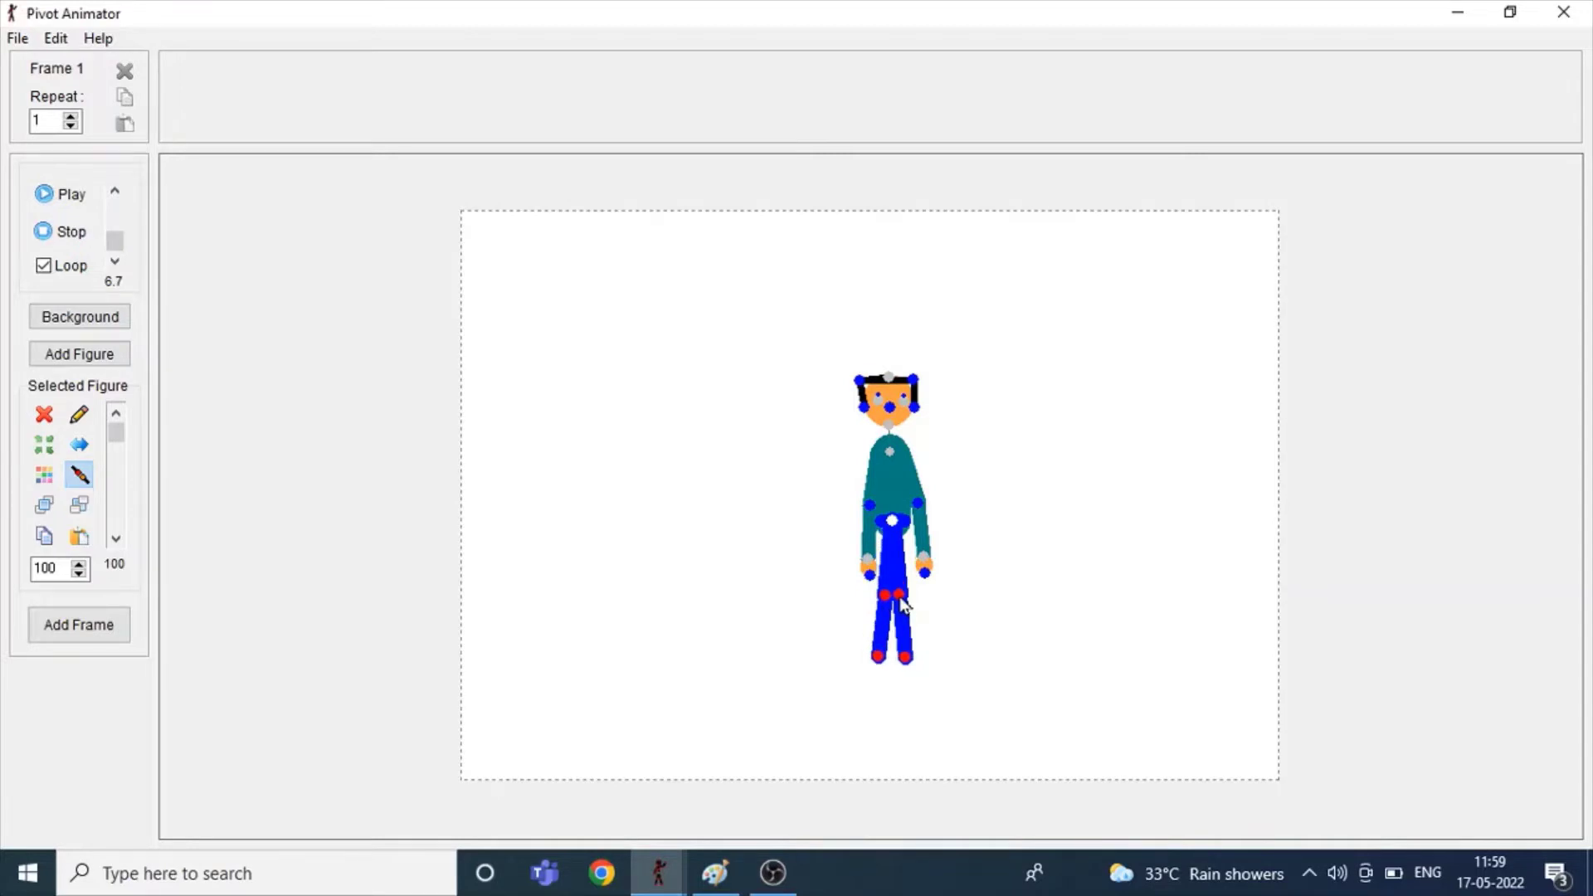
left_click_drag(895, 524, 879, 539)
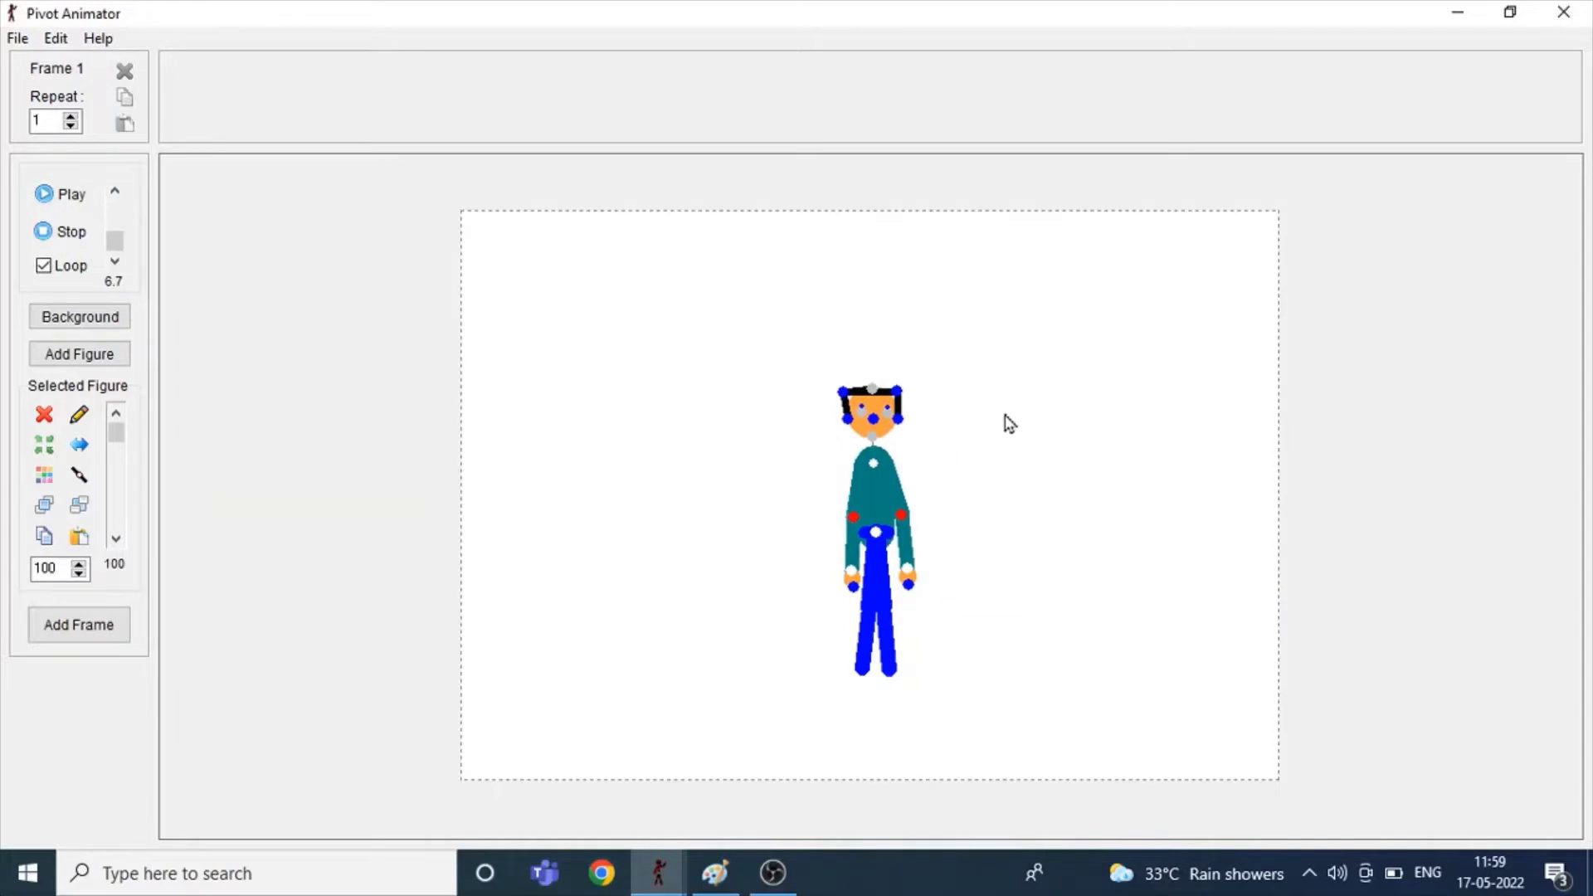
left_click(884, 610)
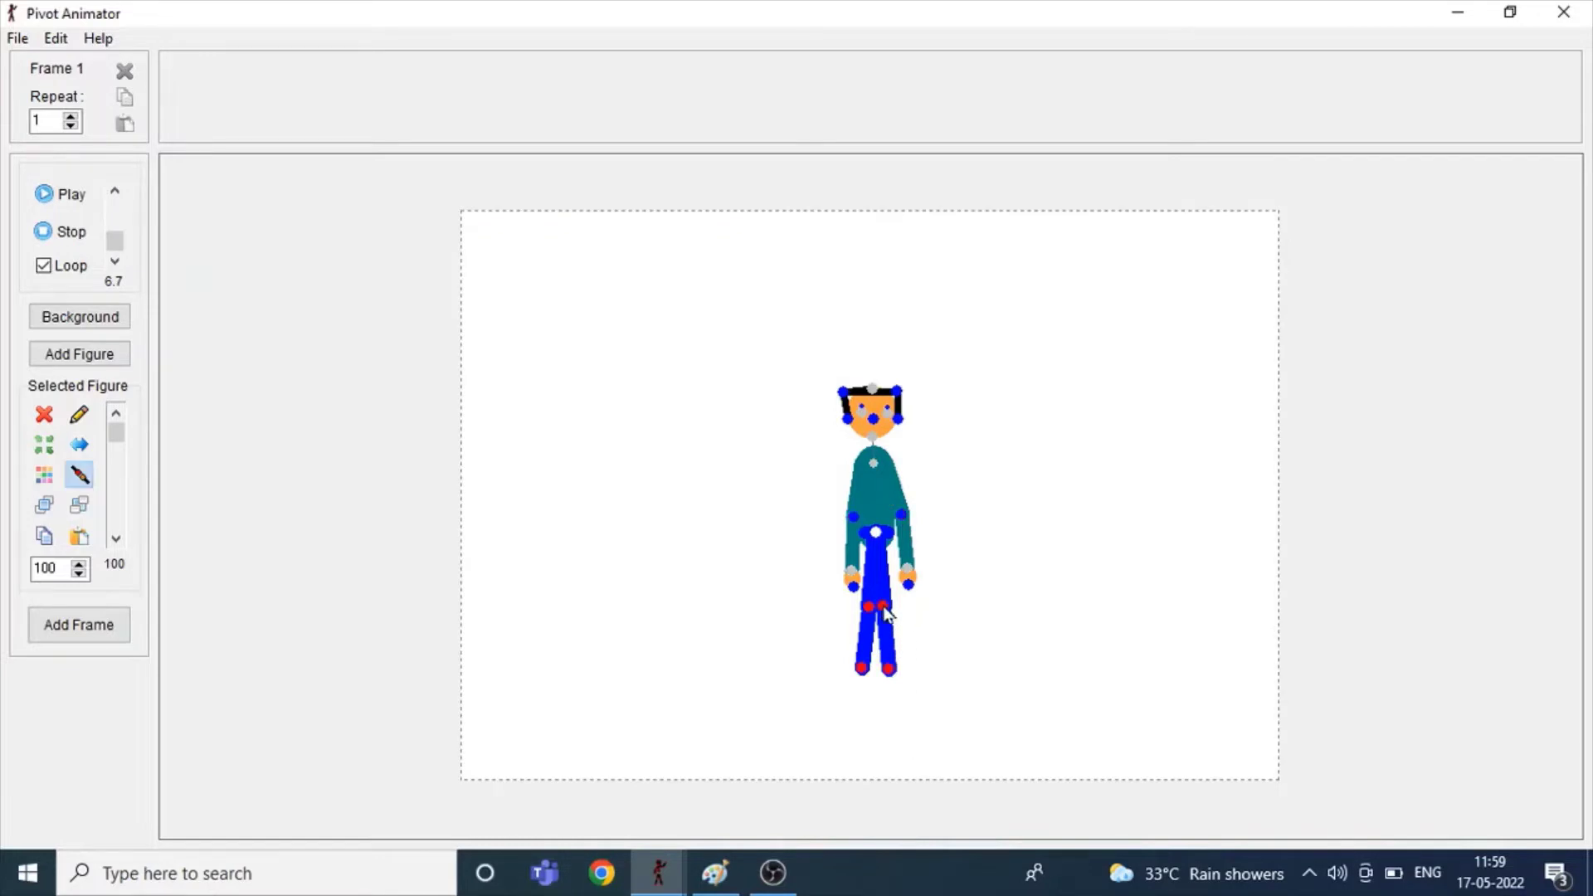
key("Return")
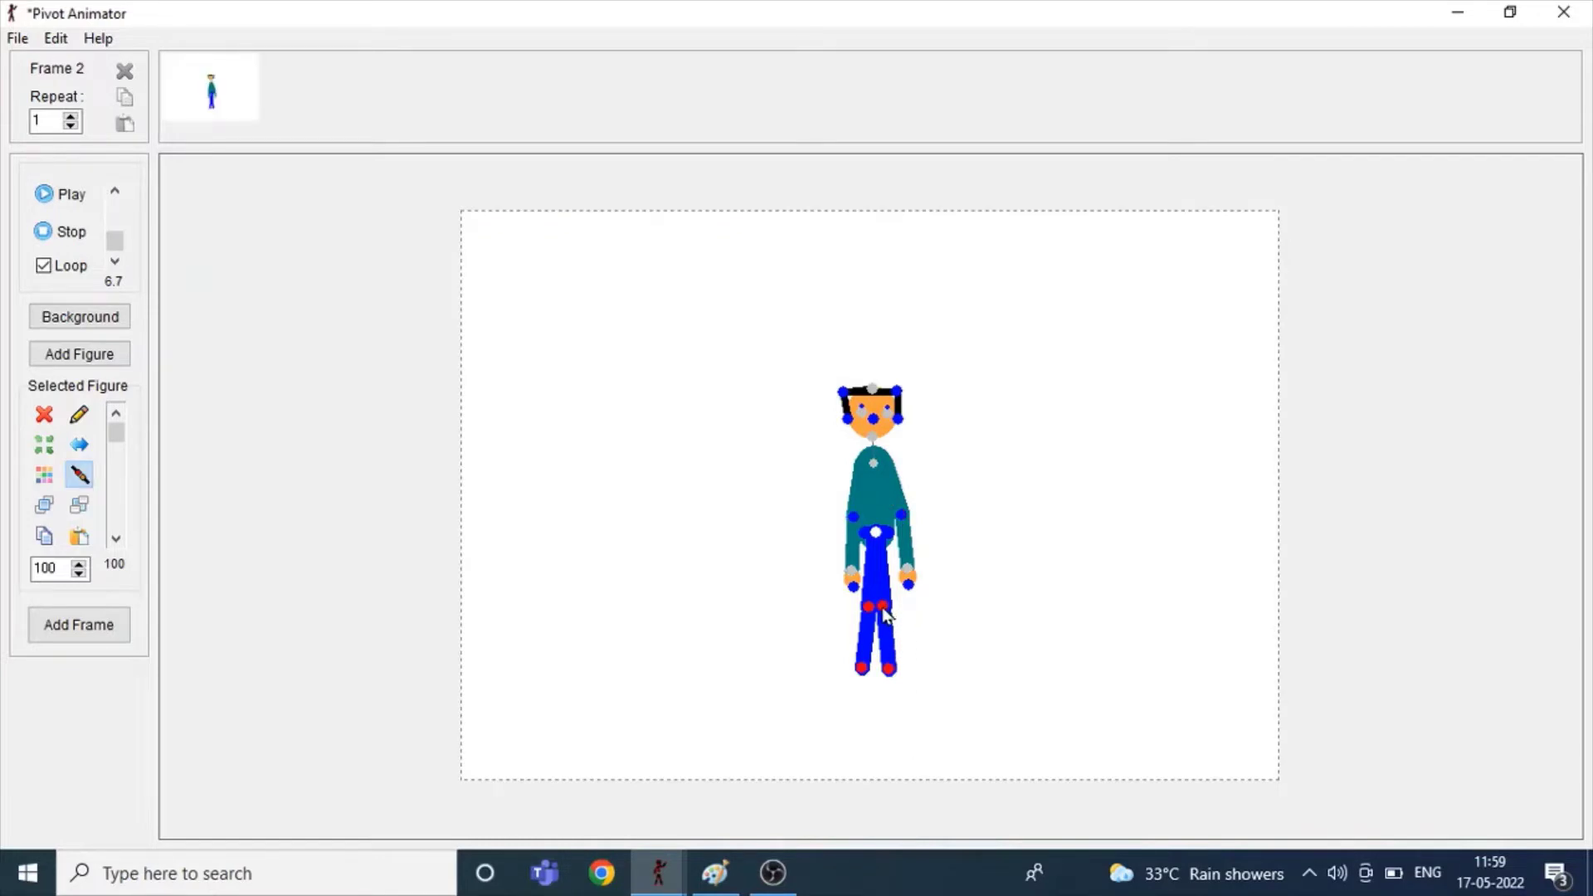
Step: Raise the man's right-hand-side arm in stages to a bent waving pose with the hand at head height, adding frames 2 to 4
left_click_drag(909, 525, 956, 392)
key("Return")
key("Return")
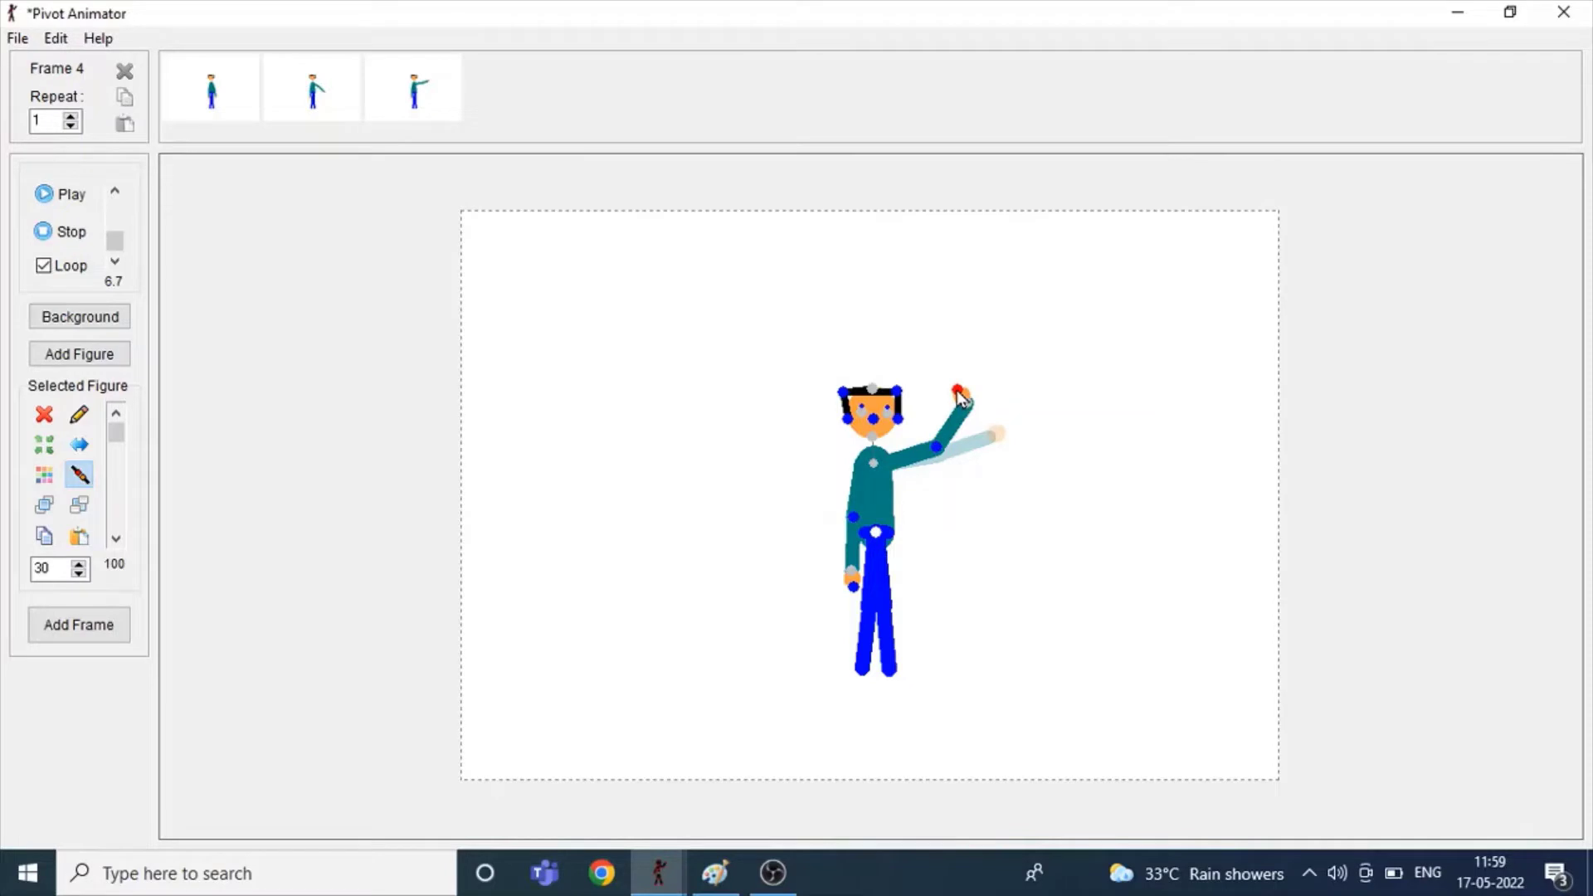
key("Return")
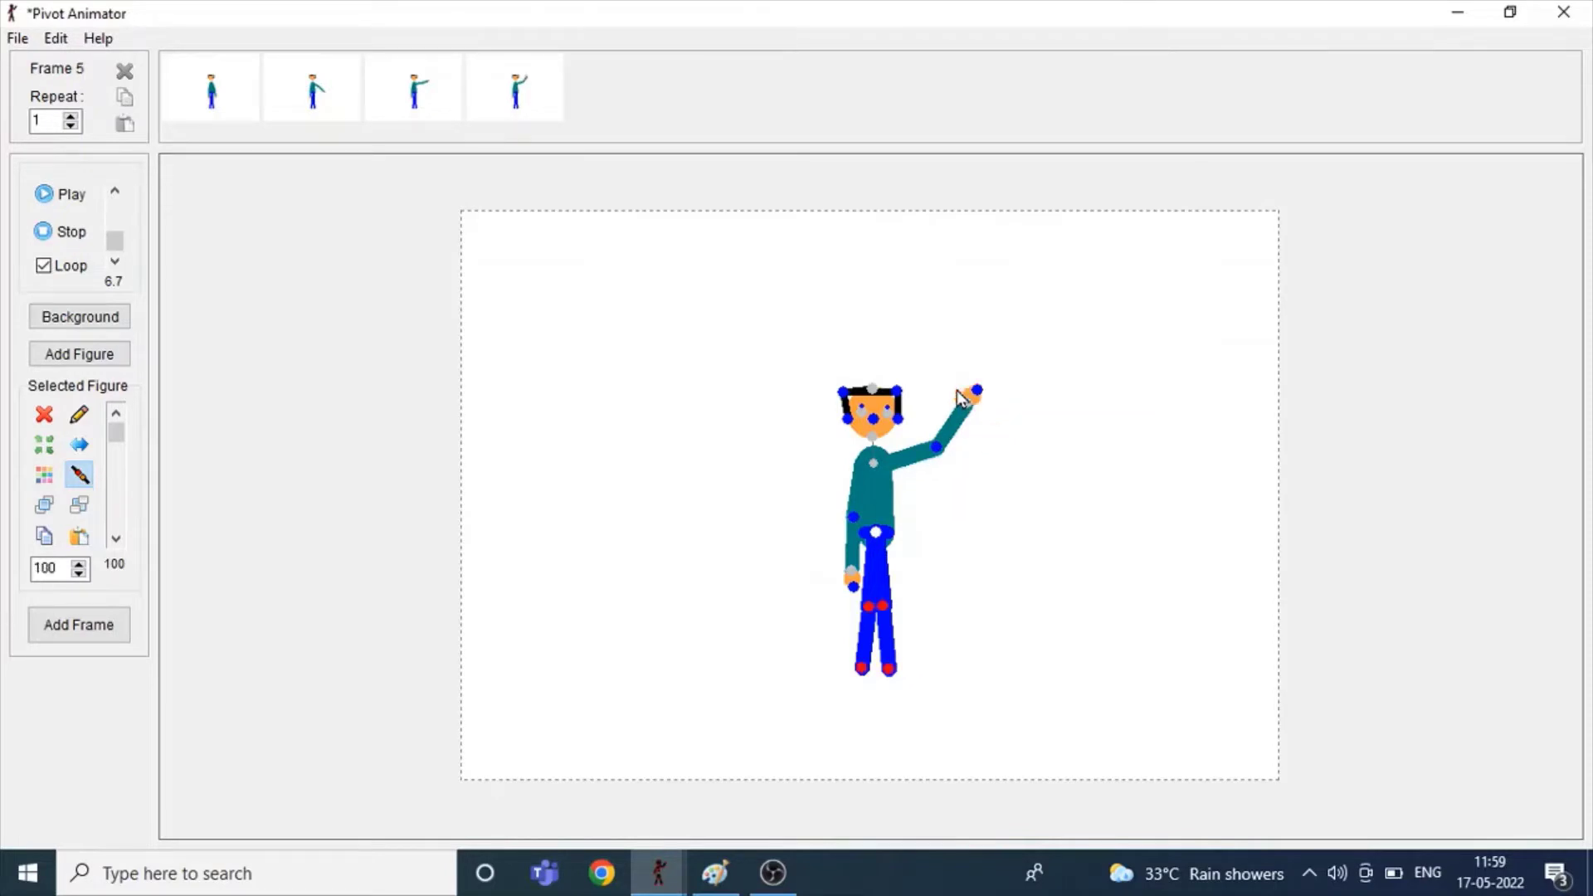
Step: Animate the raised hand waving by tilting it alternately inward and outward, adding frames 5 to 11
key("Return")
key("Return")
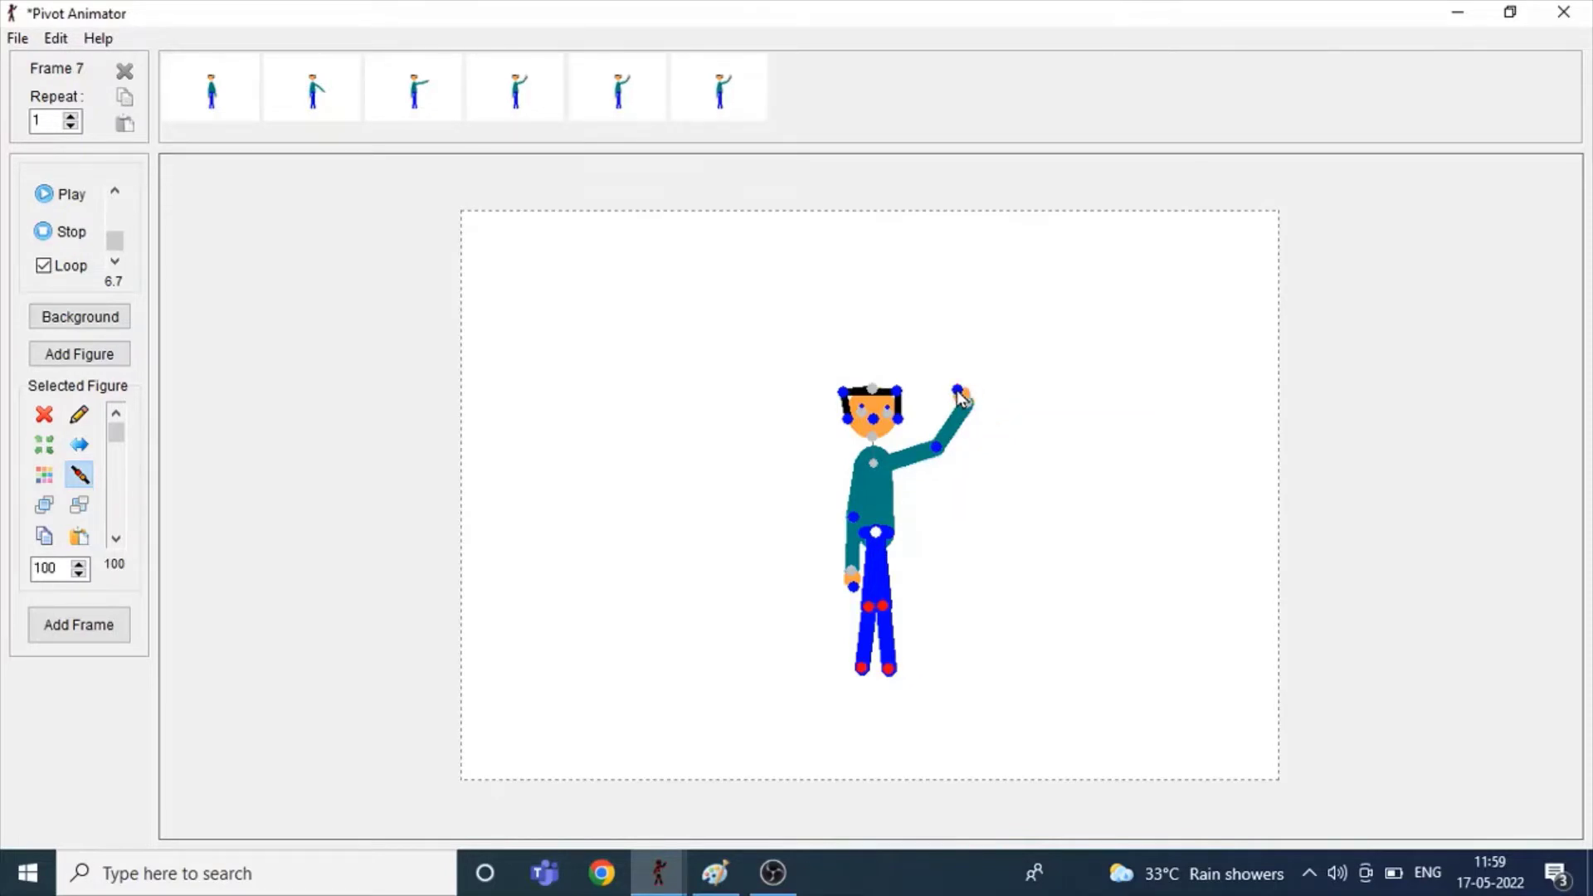
key("Return")
key("Return")
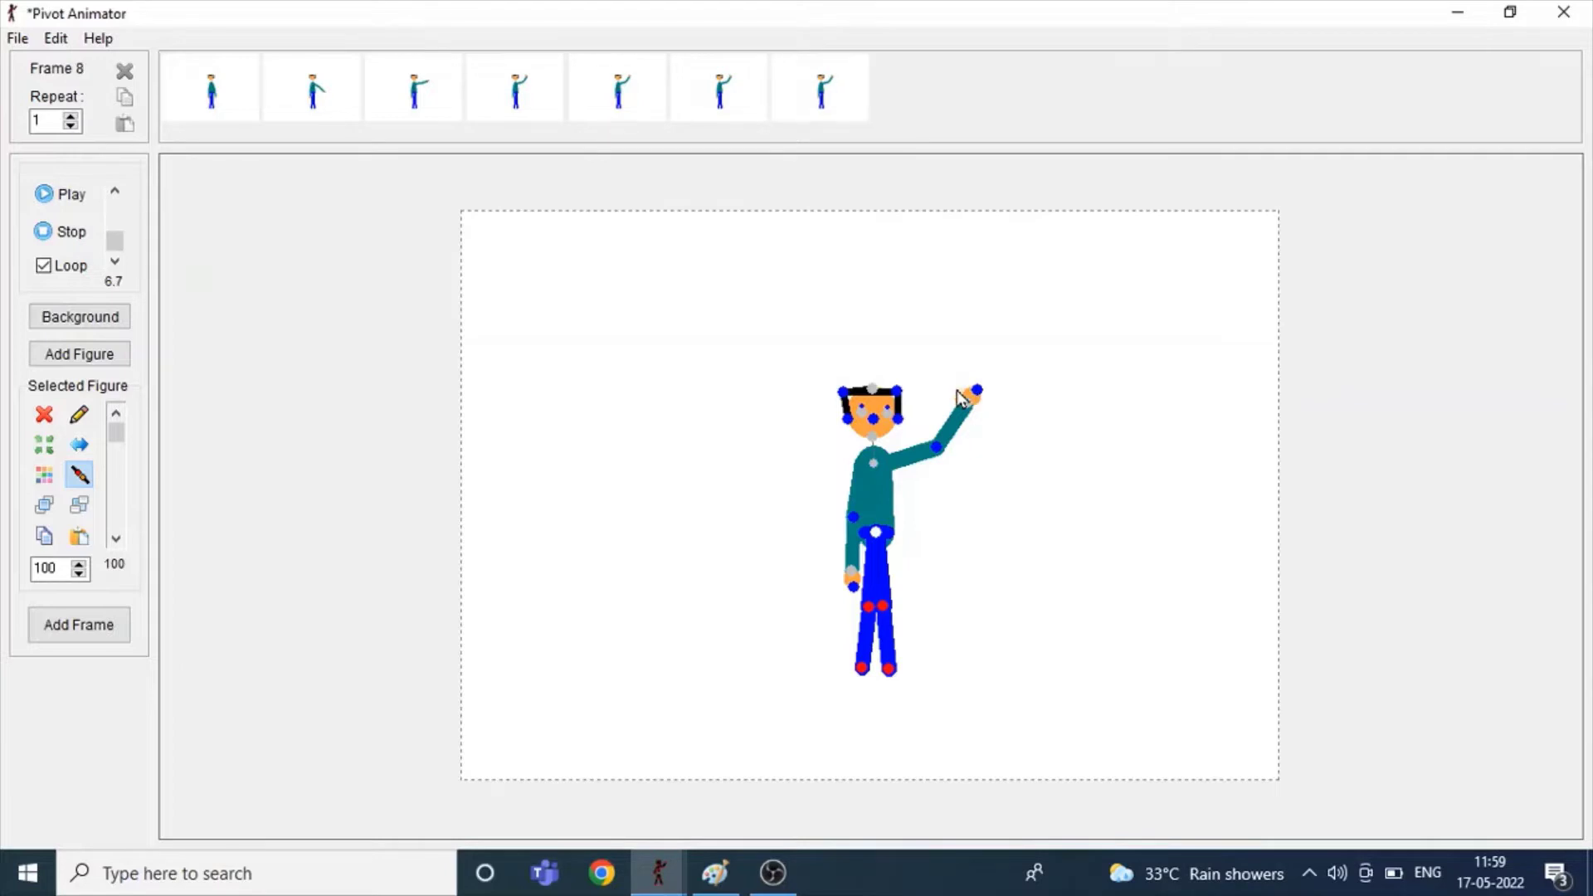
key("Return")
key("Return")
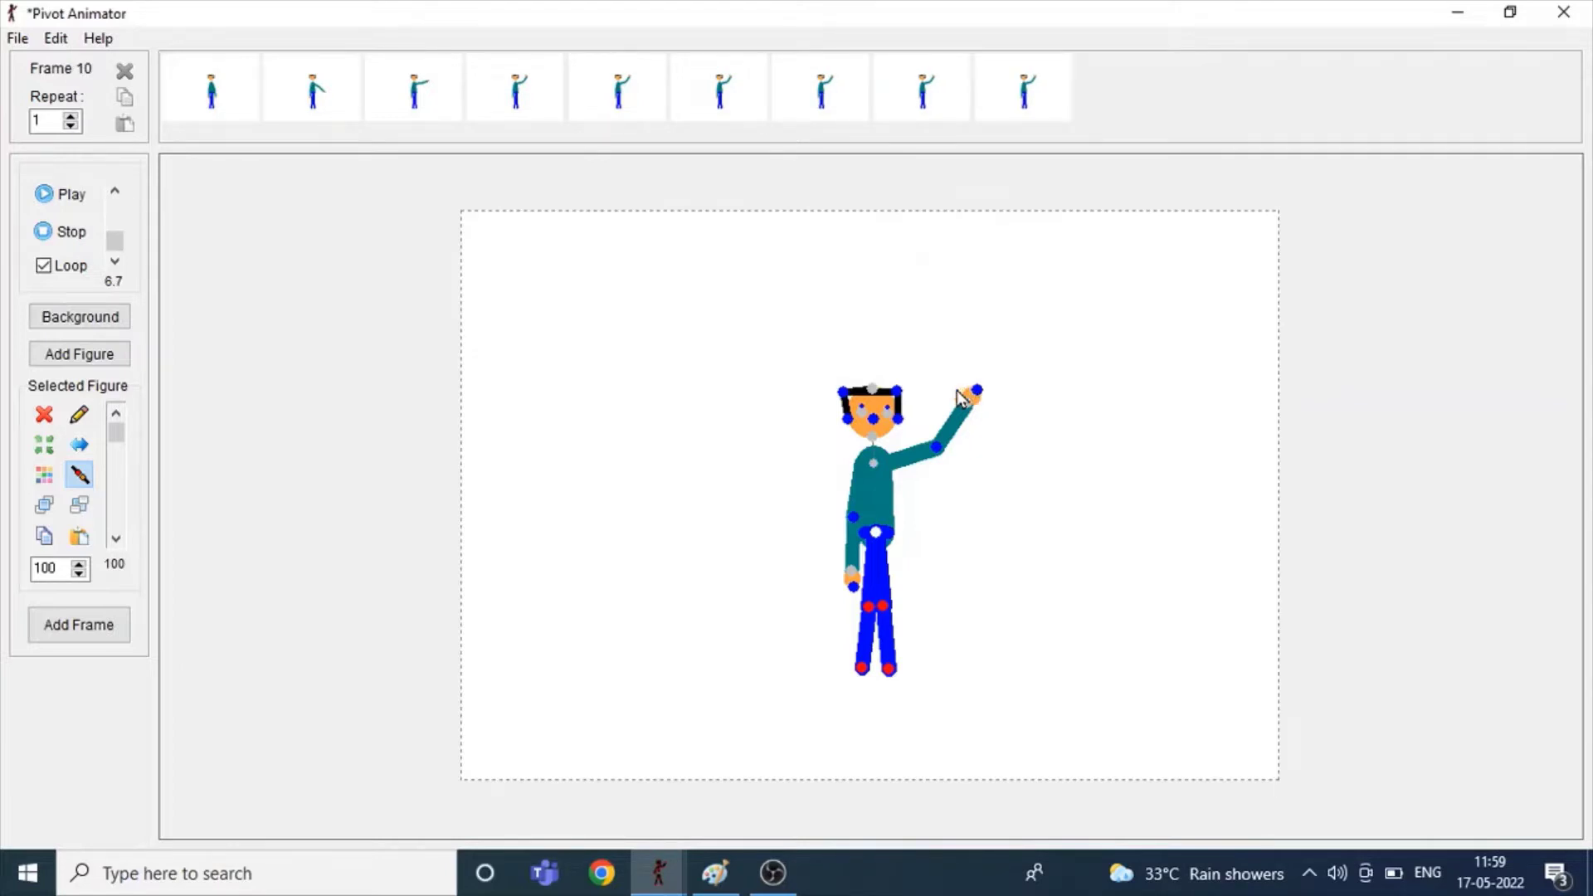
left_click_drag(958, 390, 979, 390)
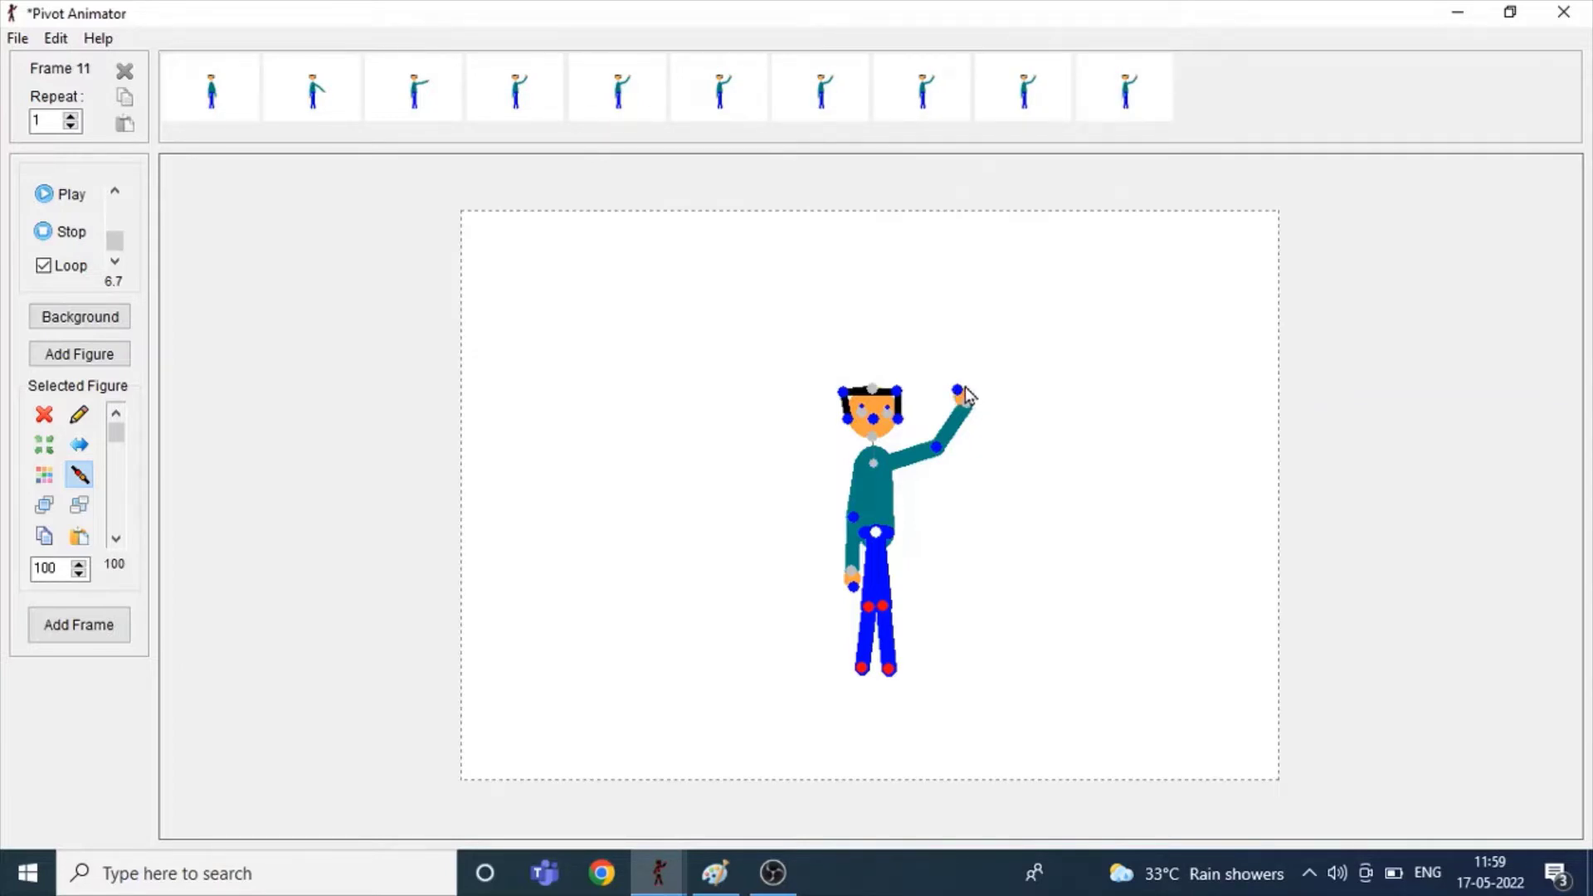
key("Return")
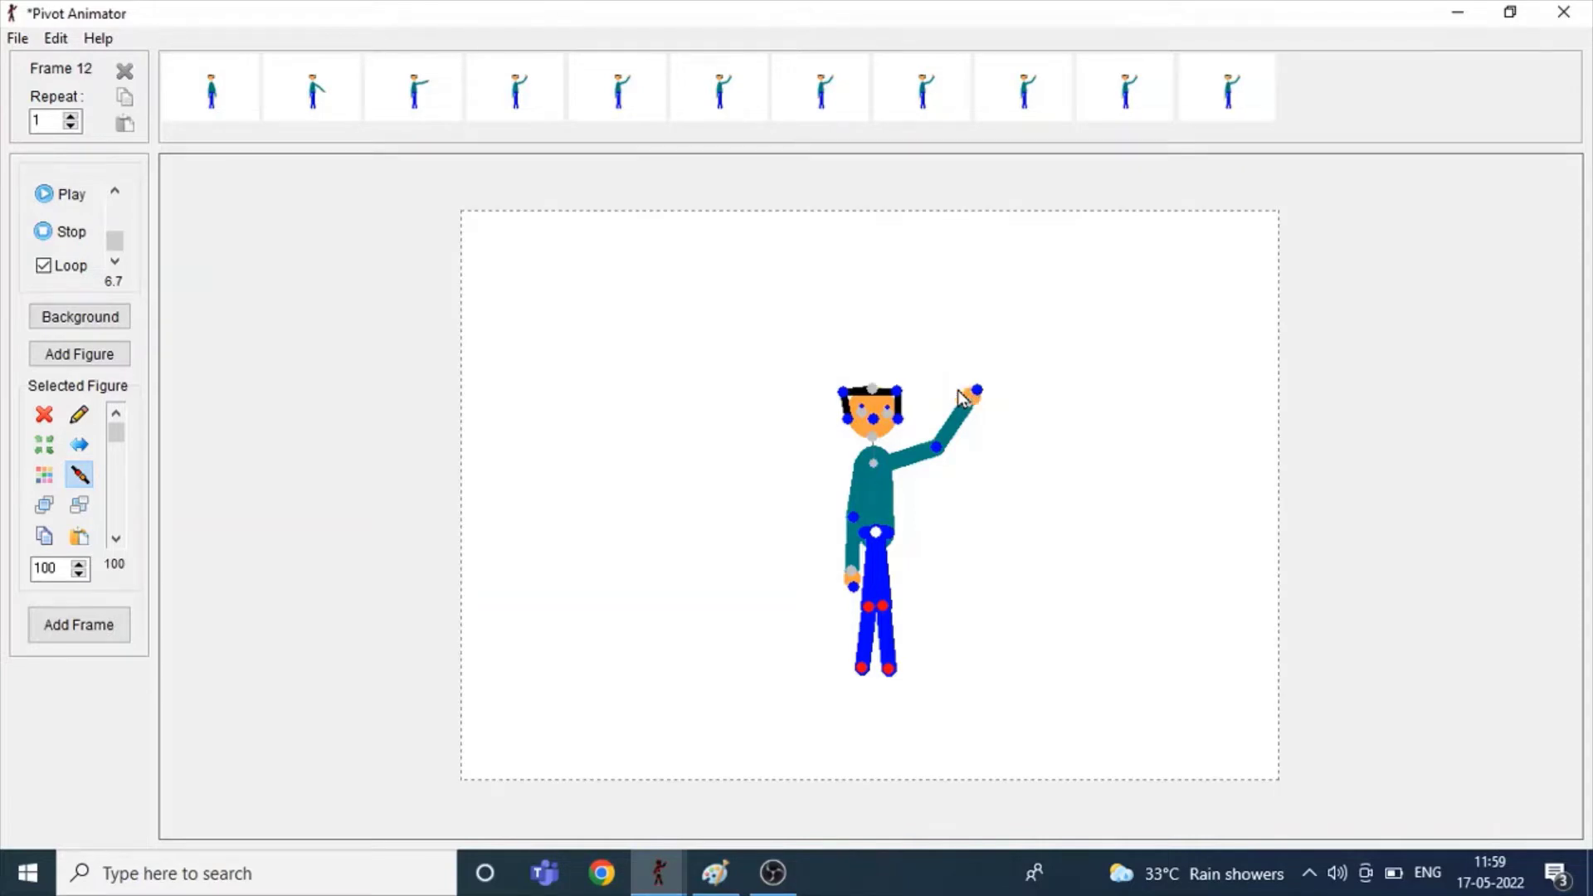
Step: Lower the waving arm in two stages back to the man's side, adding frames 12 and 13
left_click_drag(937, 448, 906, 524)
key("Return")
key("Return")
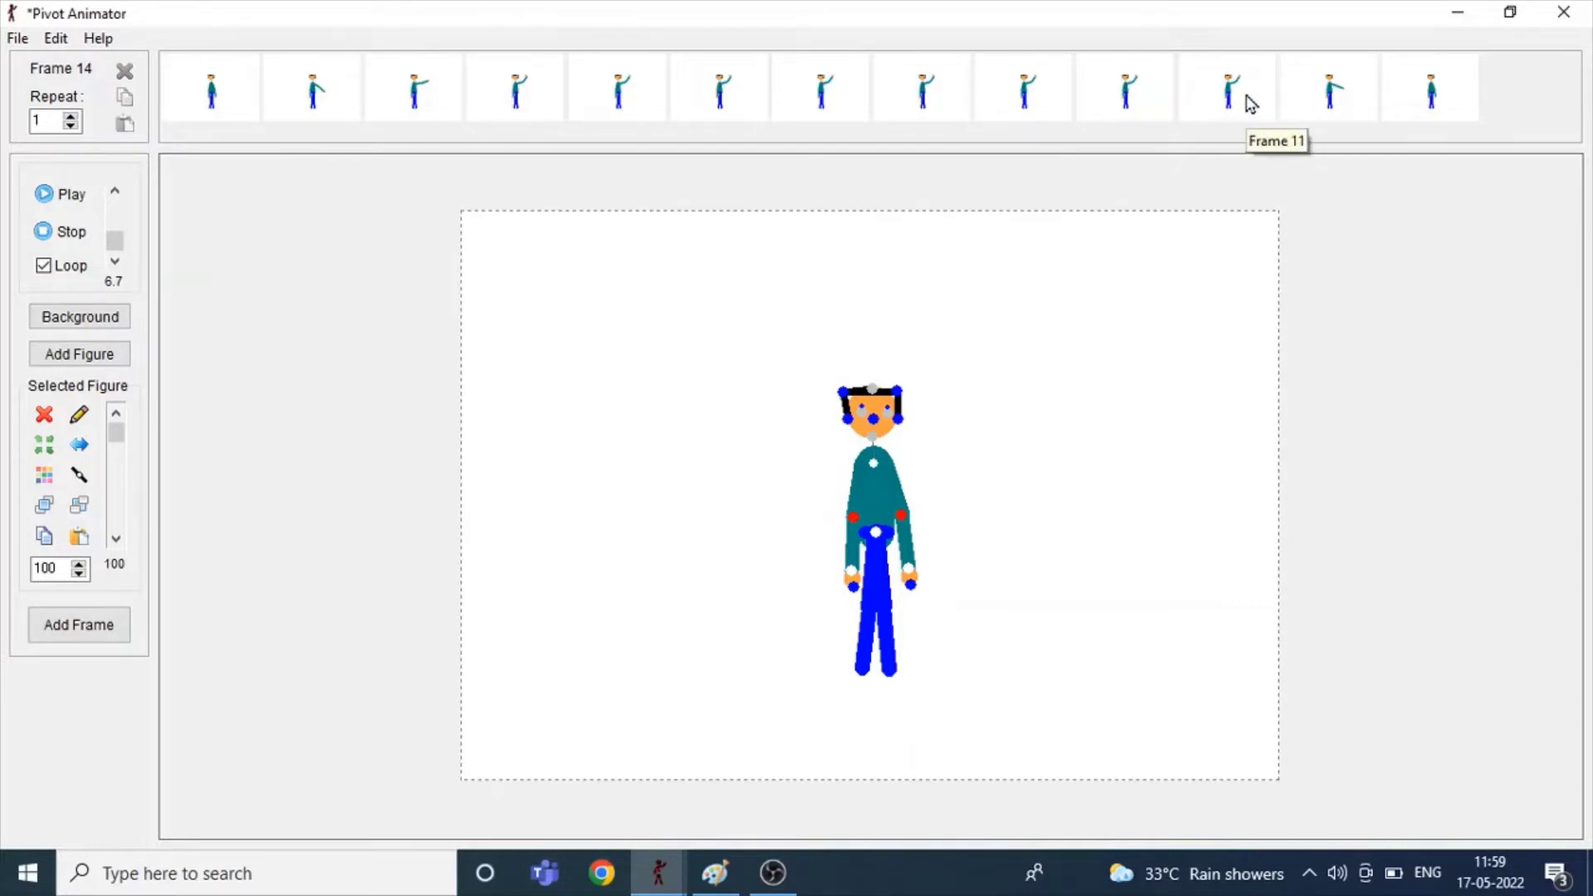
left_click_drag(1186, 274, 1021, 487)
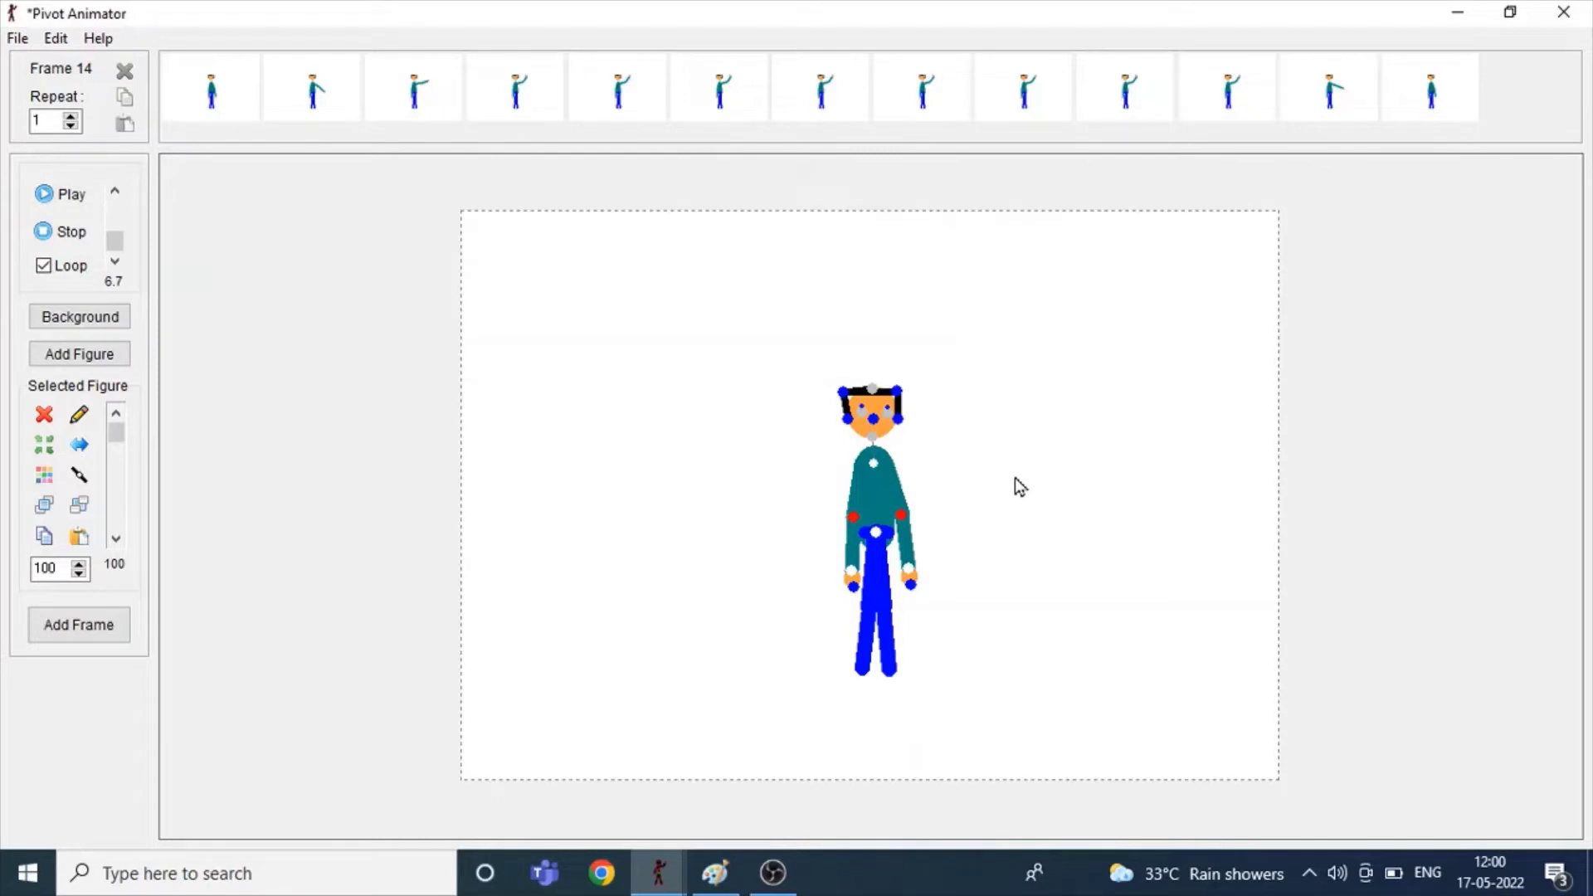
Step: Load the figure files 1.stk, 2.stk and 3.stk from the alphabet folder
key("ctrl+l")
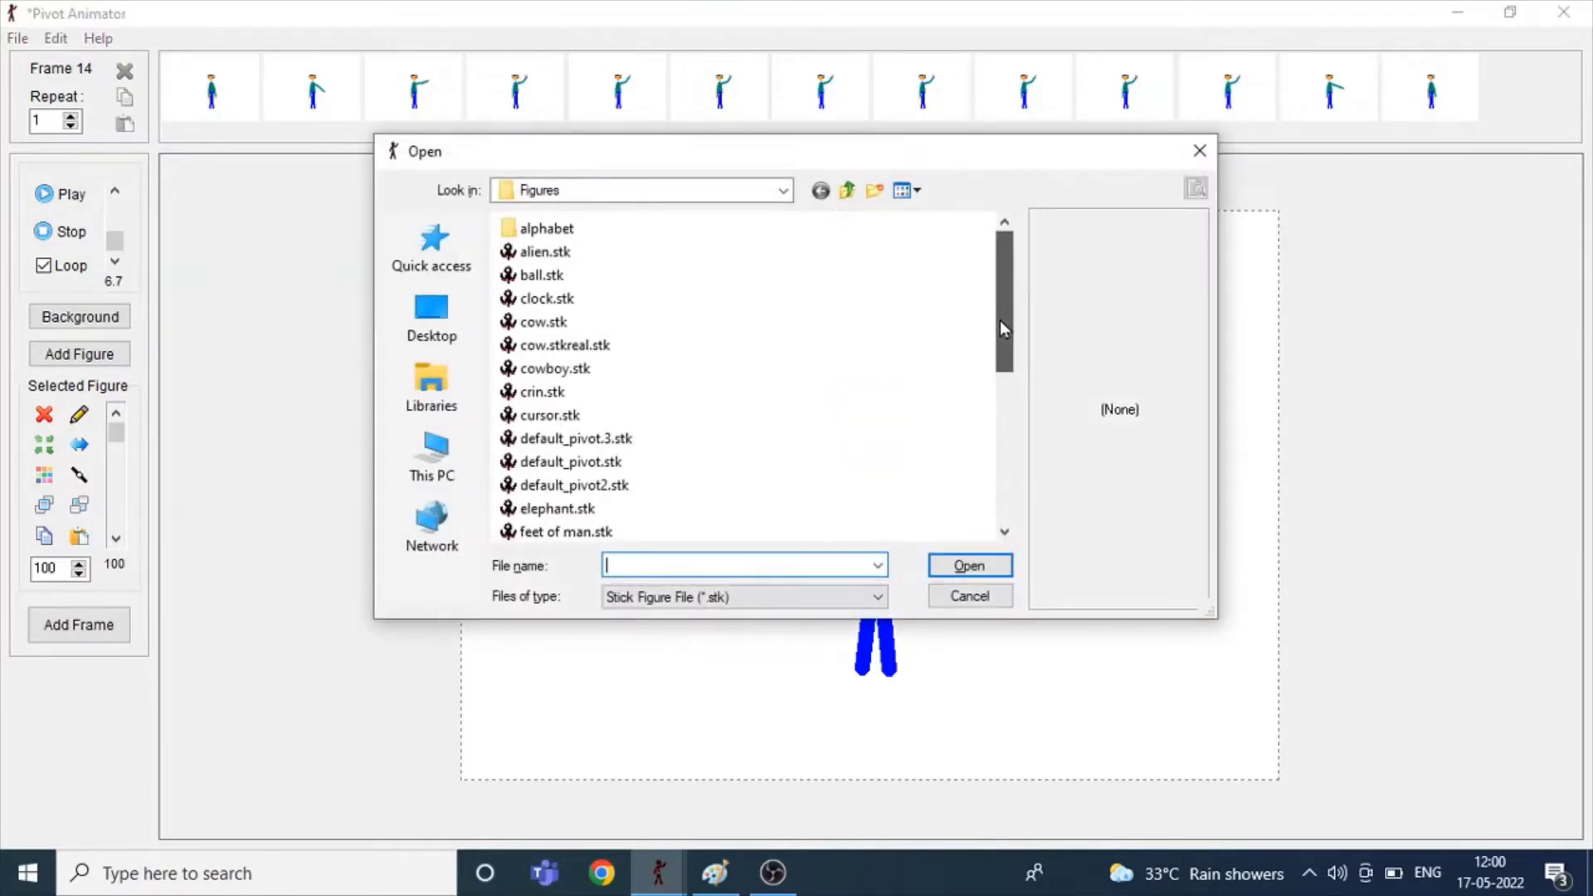
double_click(699, 230)
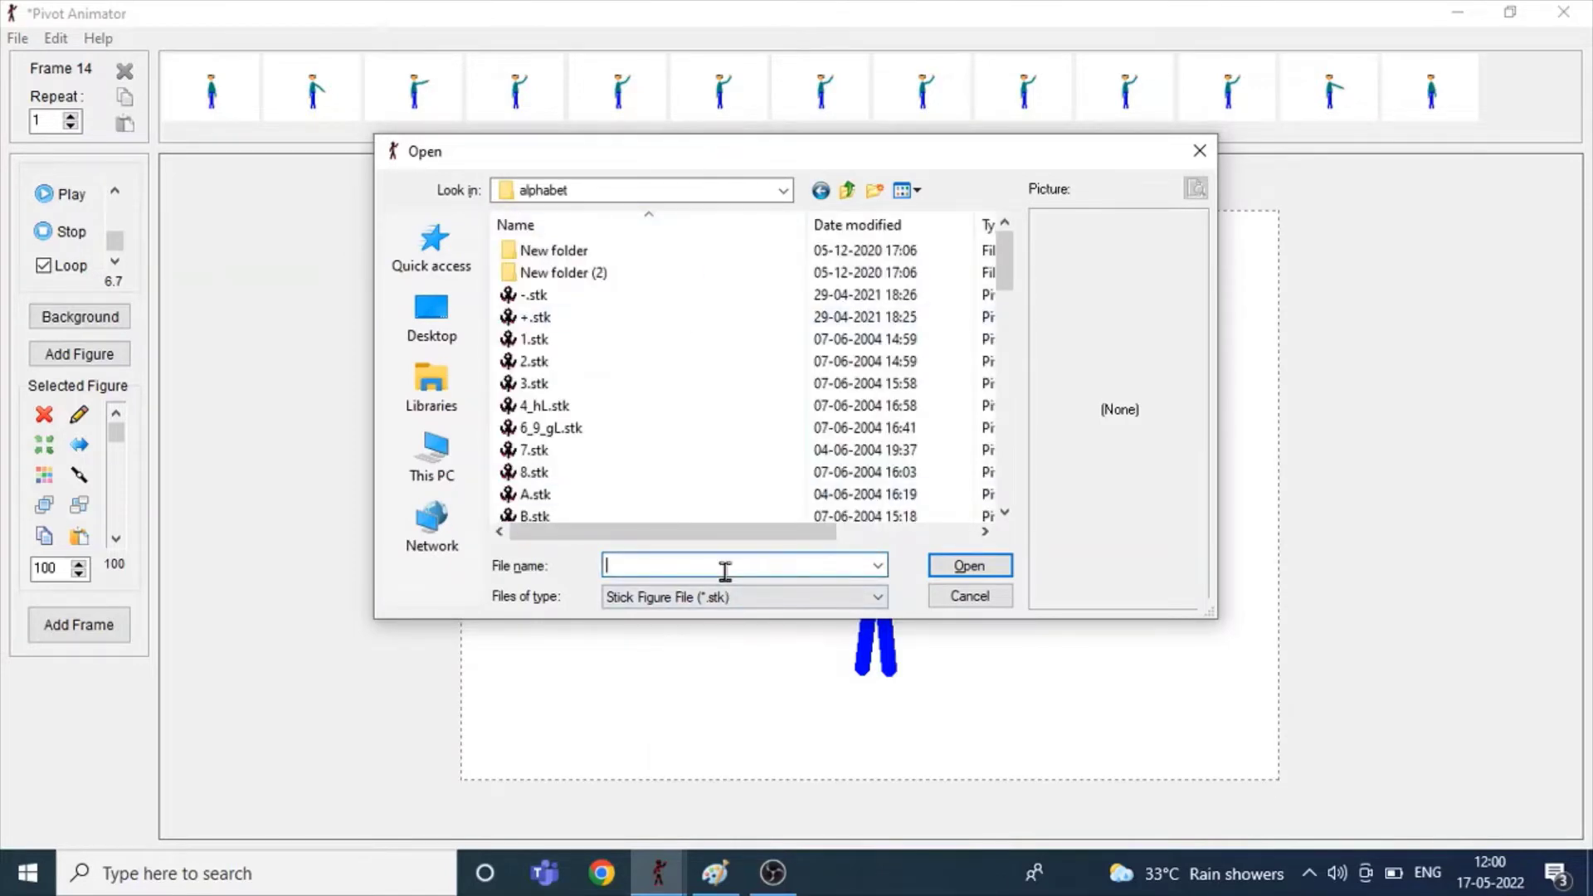
left_click(579, 343)
left_click(585, 363, "shift")
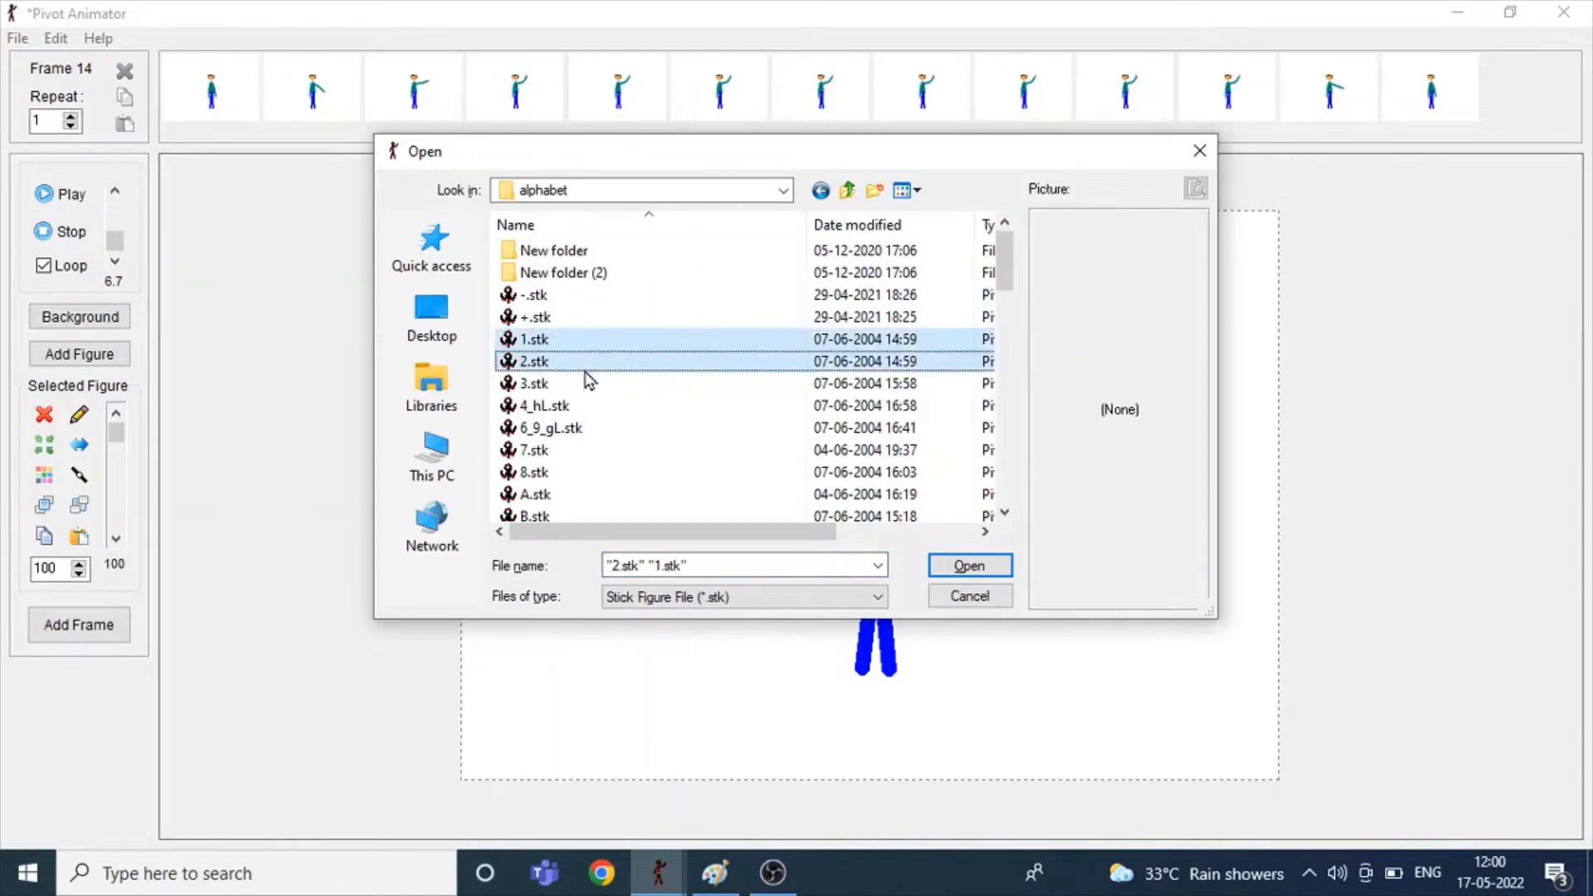
left_click(587, 384, "shift")
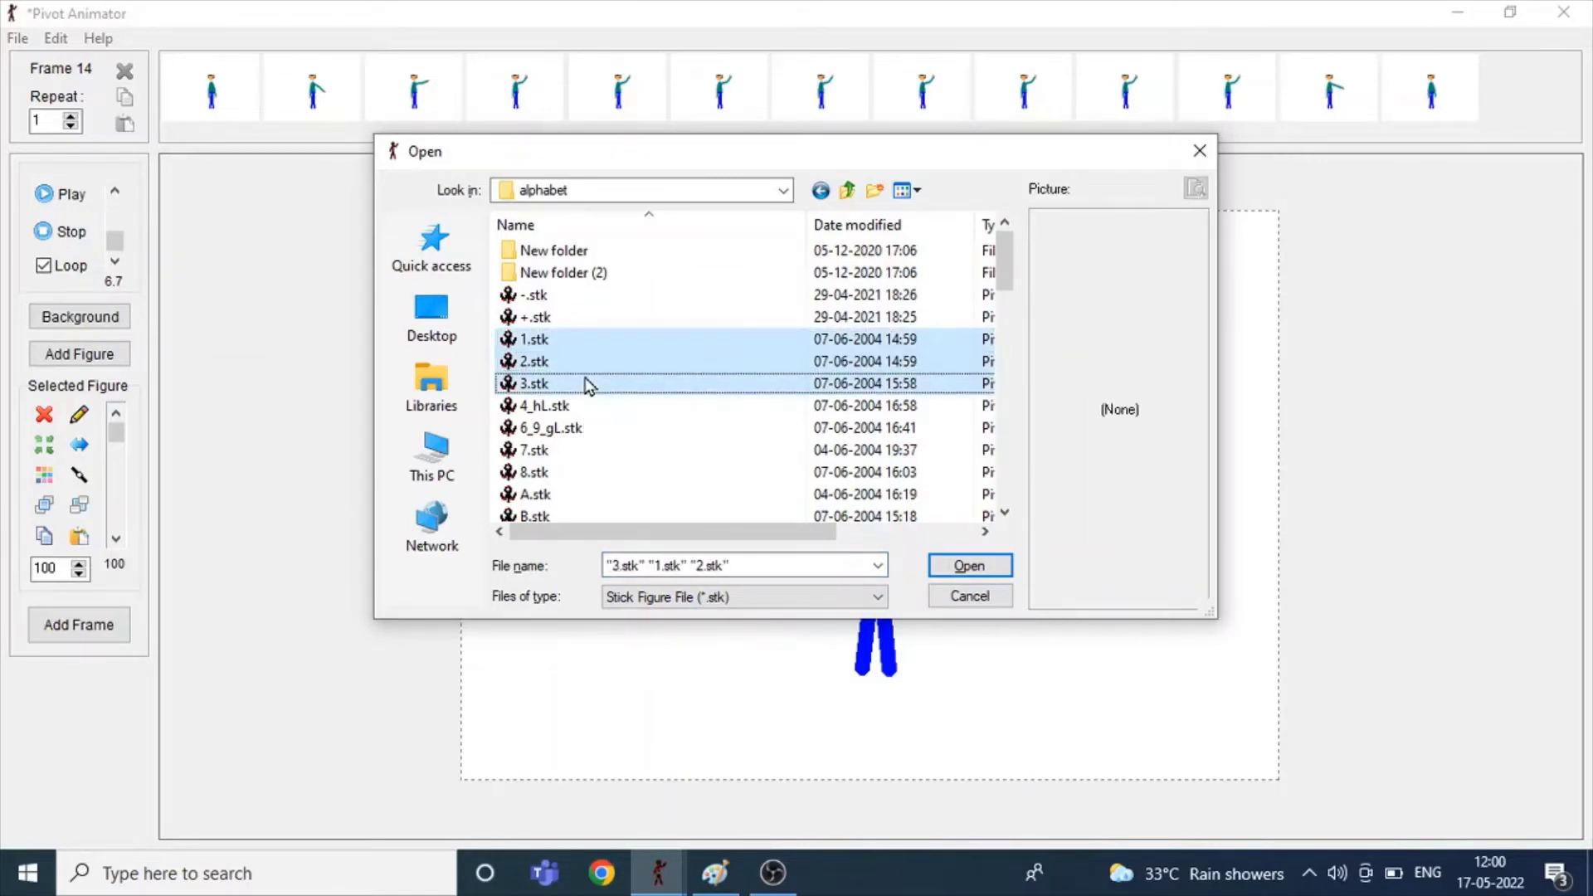
left_click(1002, 568)
Step: Place the number 3 above the man's head, park the 1 and 2 outside the canvas, and add frames 14 and 15
left_click_drag(869, 495, 1050, 408)
left_click_drag(869, 503, 1262, 407)
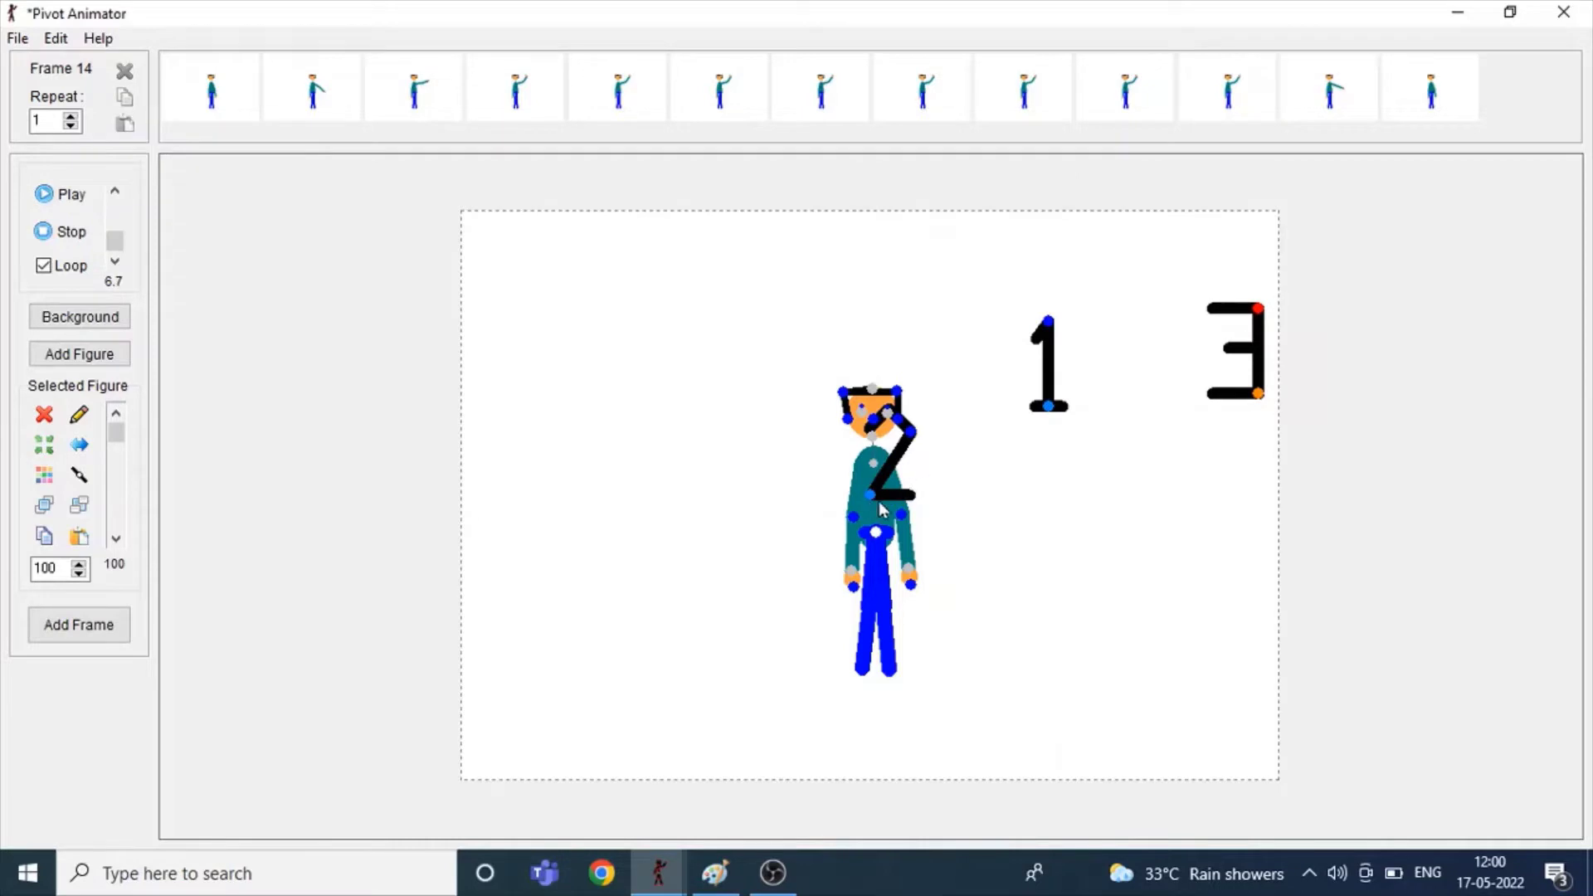
left_click_drag(869, 495, 1416, 452)
left_click_drag(1259, 396, 1242, 458)
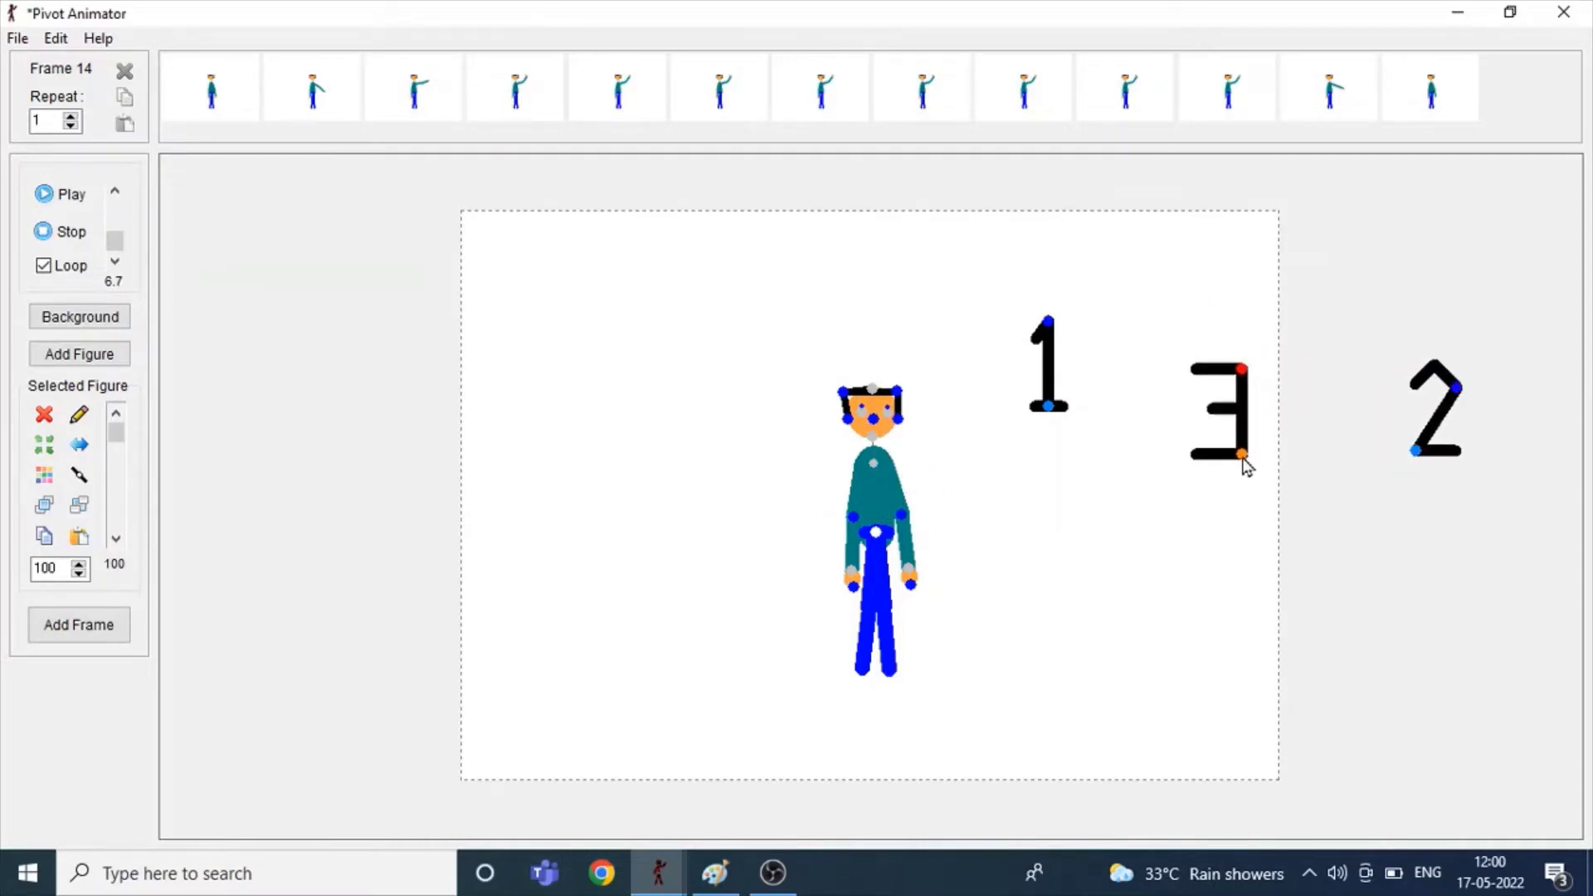
right_click(1243, 458)
key("f")
left_click_drag(1242, 457, 896, 346)
left_click(1046, 406)
left_click_drag(1047, 408, 1500, 580)
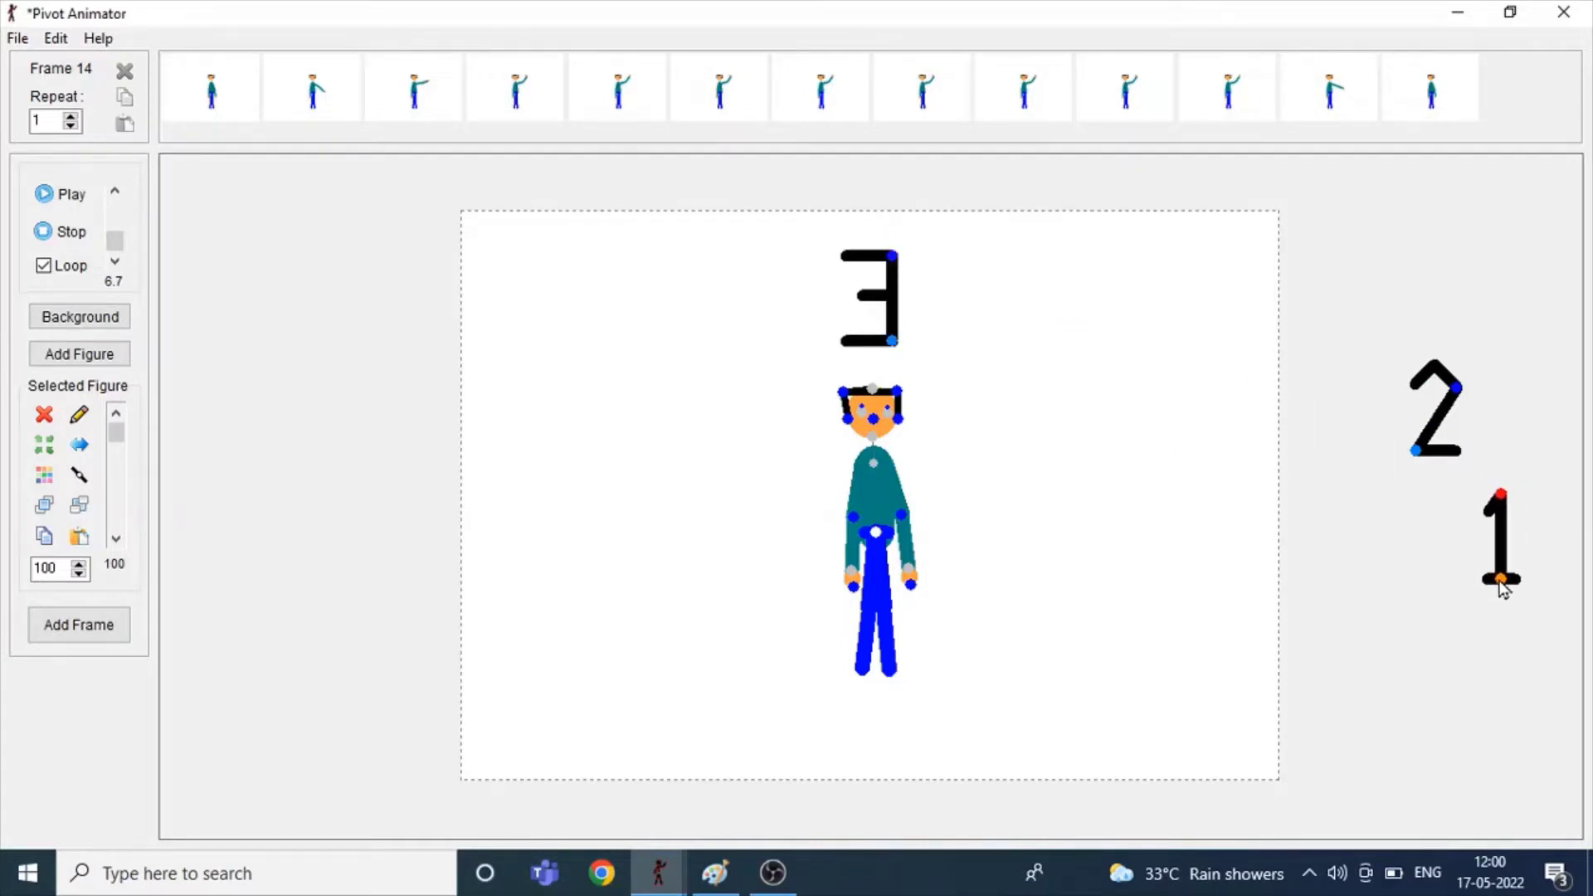
key("Return")
key("Return")
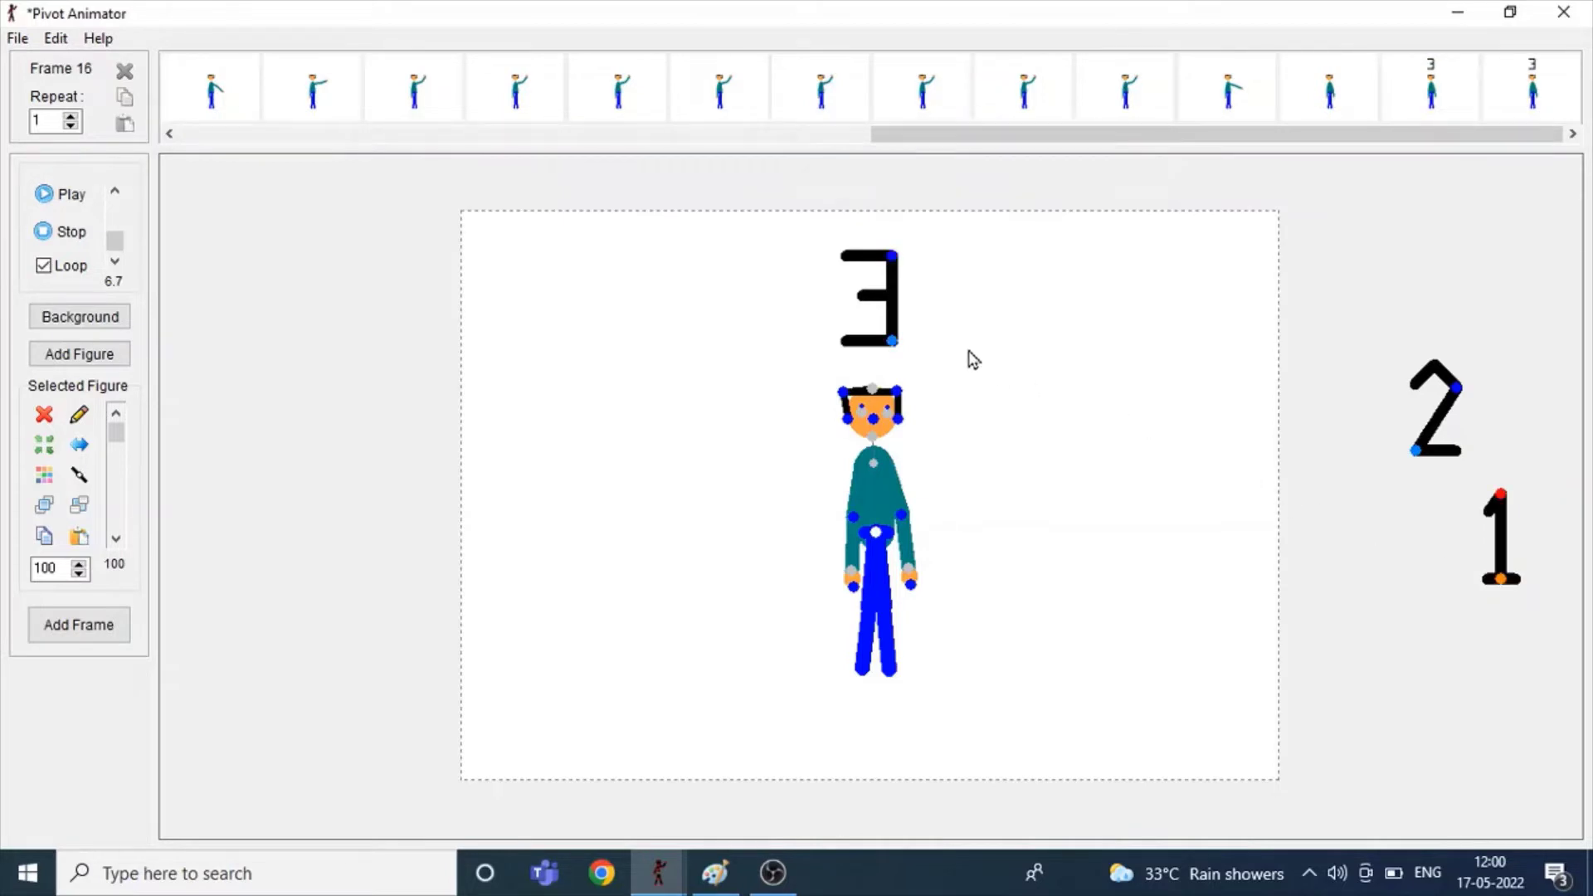
Step: Replace the 3 above the man's head with the number 2 and add frames 16 and 17
left_click(892, 349)
key("Delete")
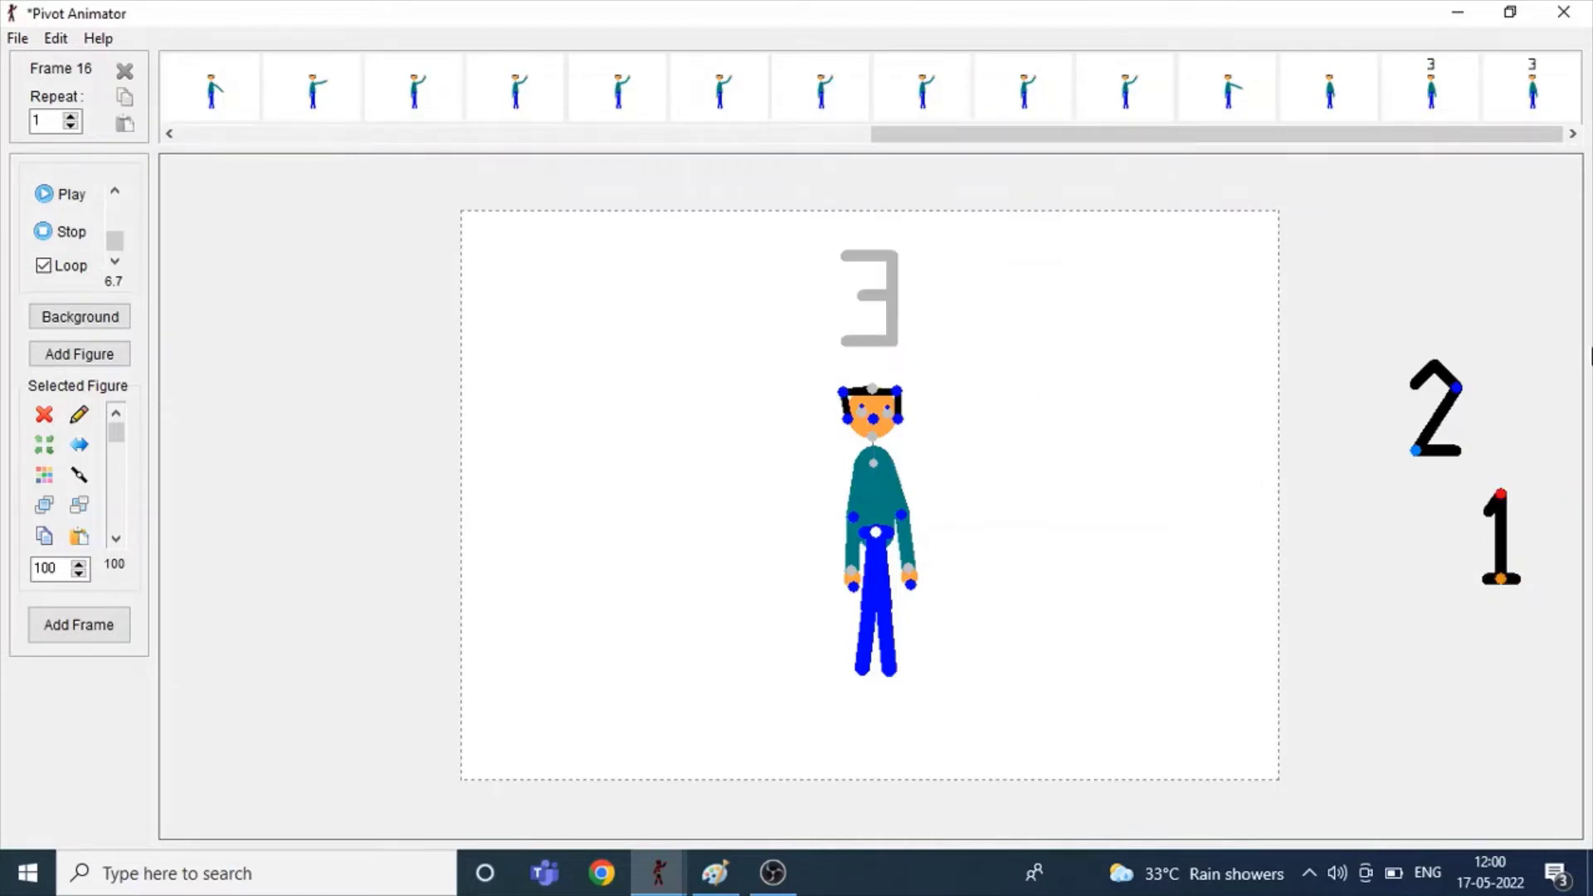
left_click(1416, 453)
left_click_drag(1416, 452, 857, 347)
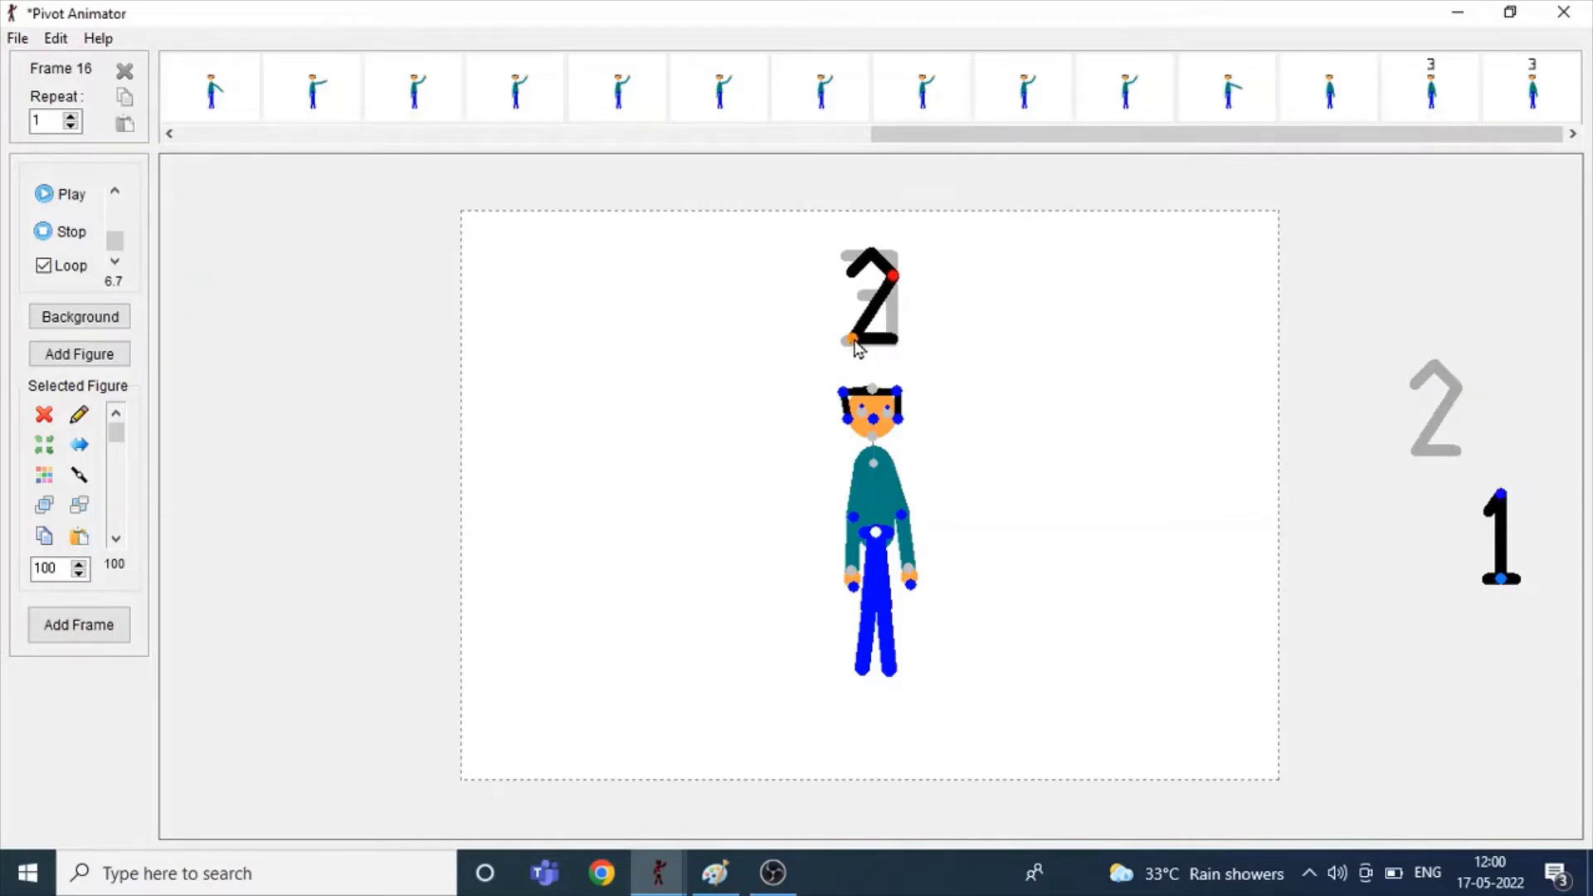
key("Return")
key("Return")
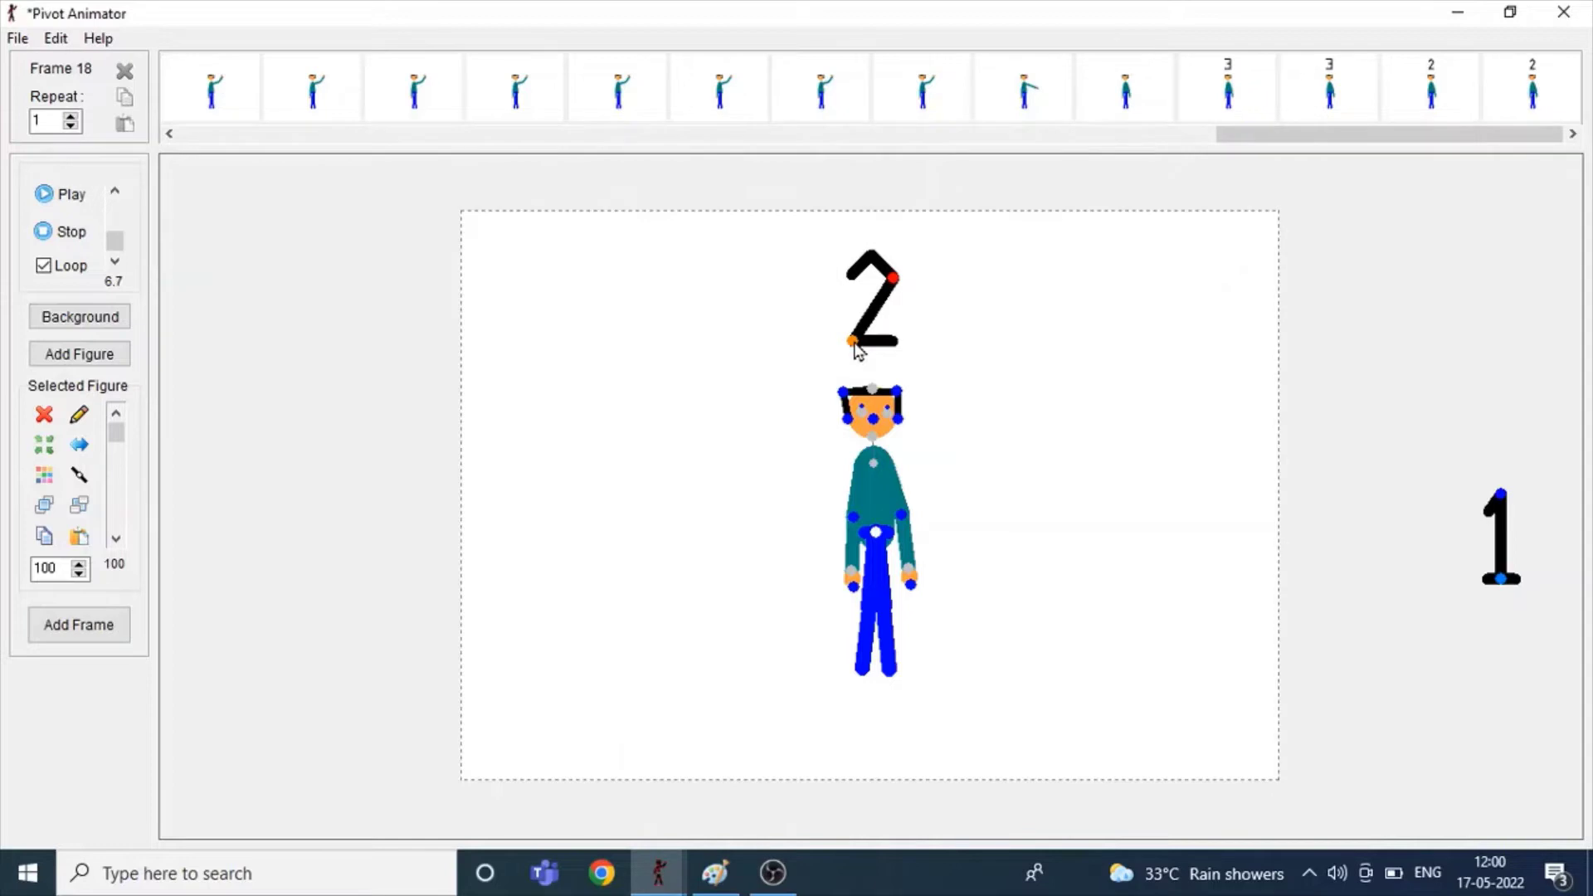
Step: Replace the 2 above the man's head with the 1 for frames 18 and 19, and add frame 20 without any number
key("Delete")
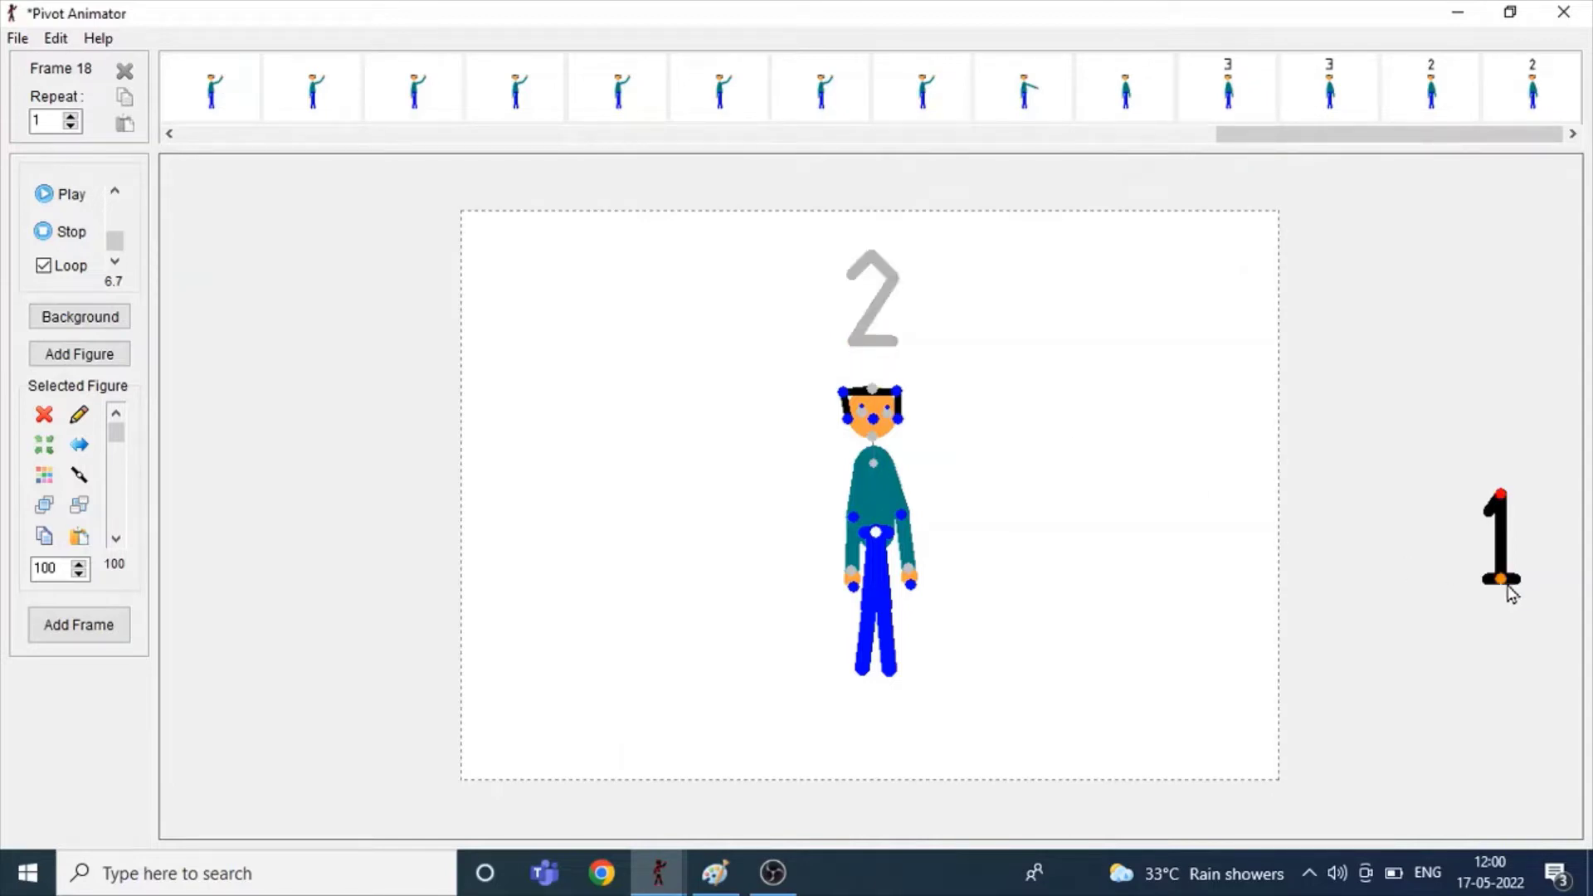
left_click_drag(1511, 592, 881, 355)
key("Return")
key("Return")
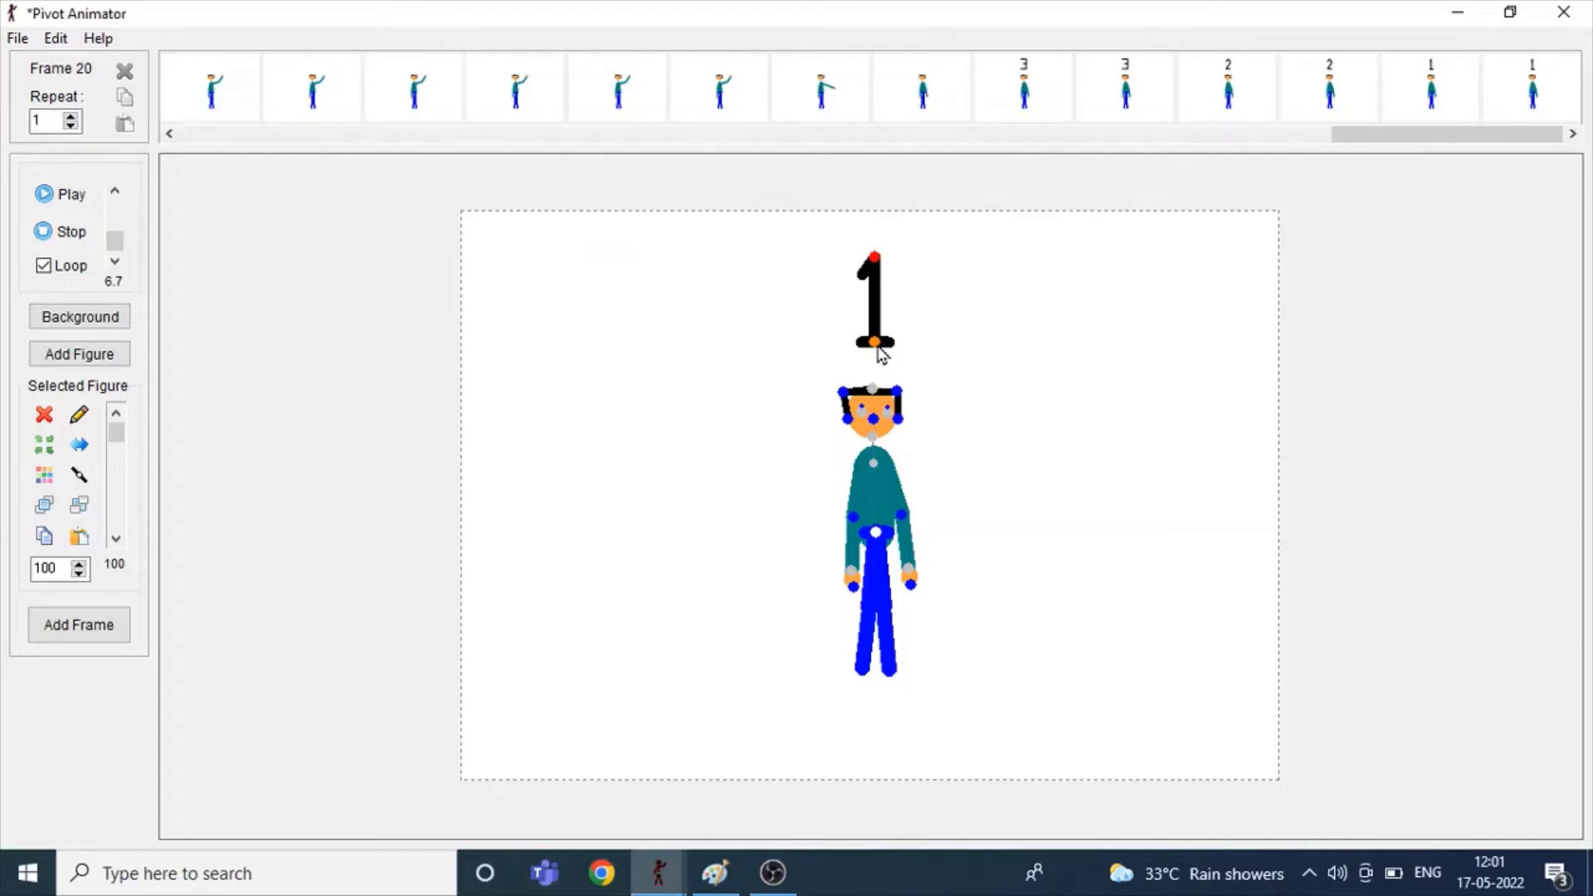
key("Delete")
key("Return")
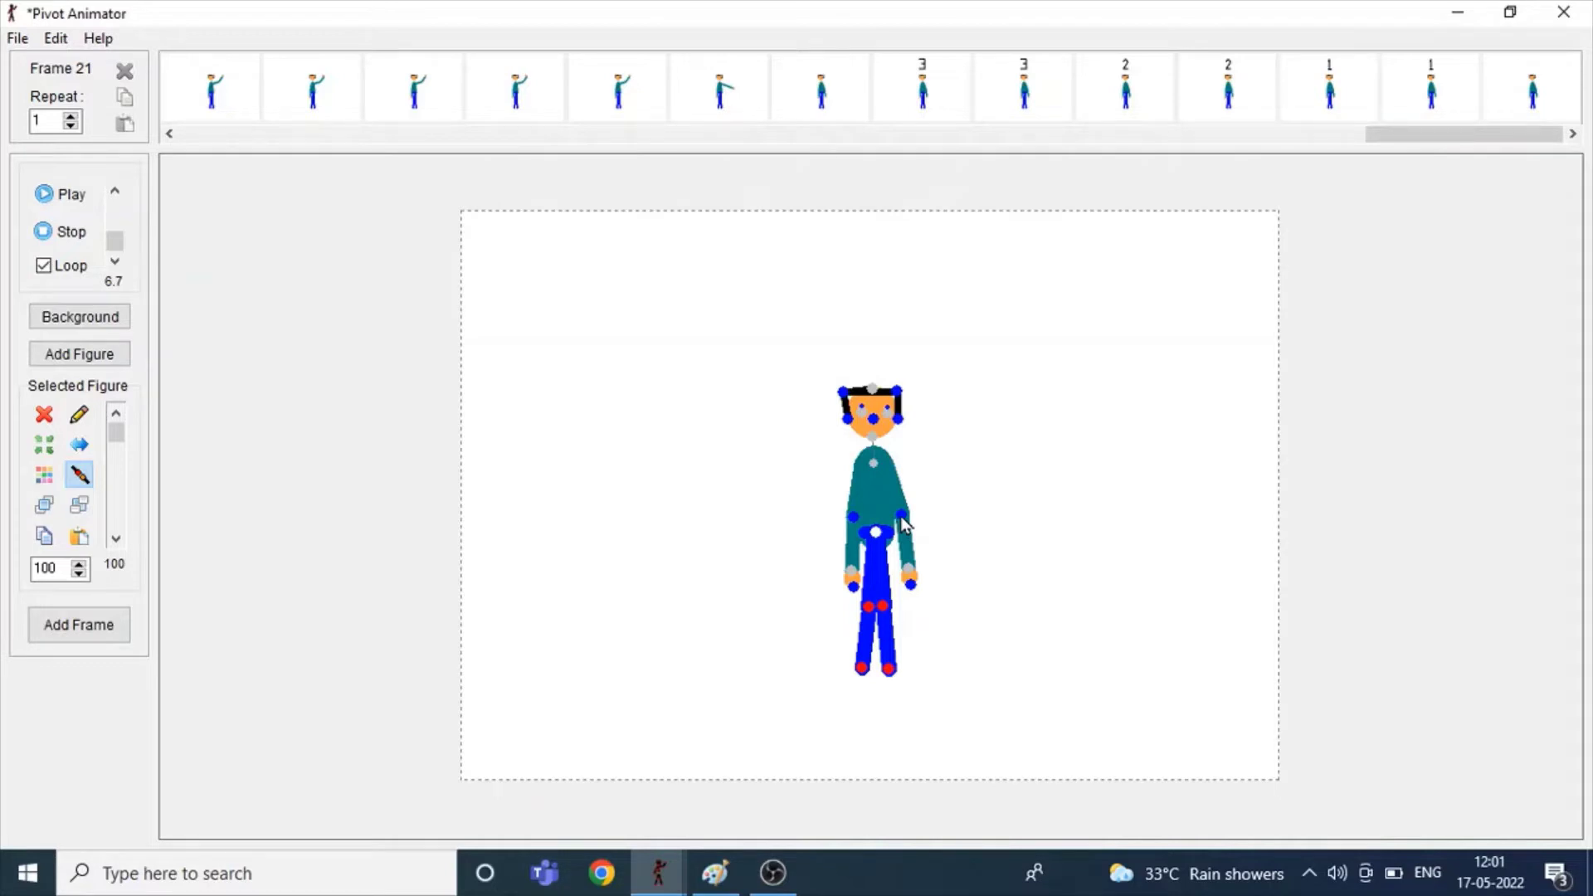
Step: Swing the man's left-hand-side arm and right-hand-side leg progressively outward, adding frames 21 and 22
left_click_drag(883, 610, 821, 561)
key("Return")
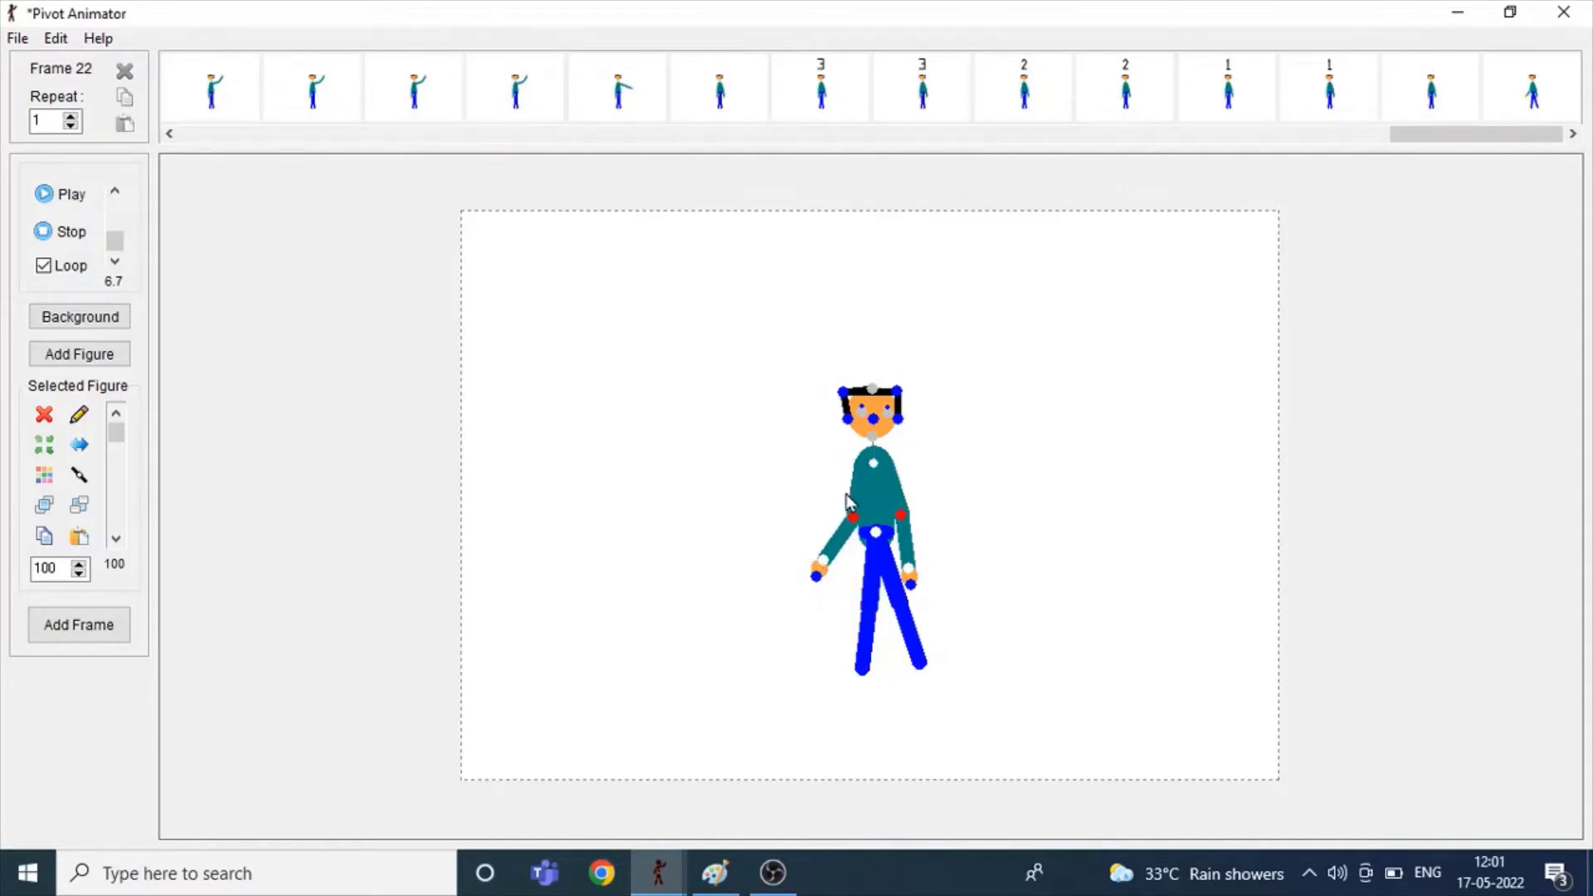
left_click_drag(856, 523, 826, 504)
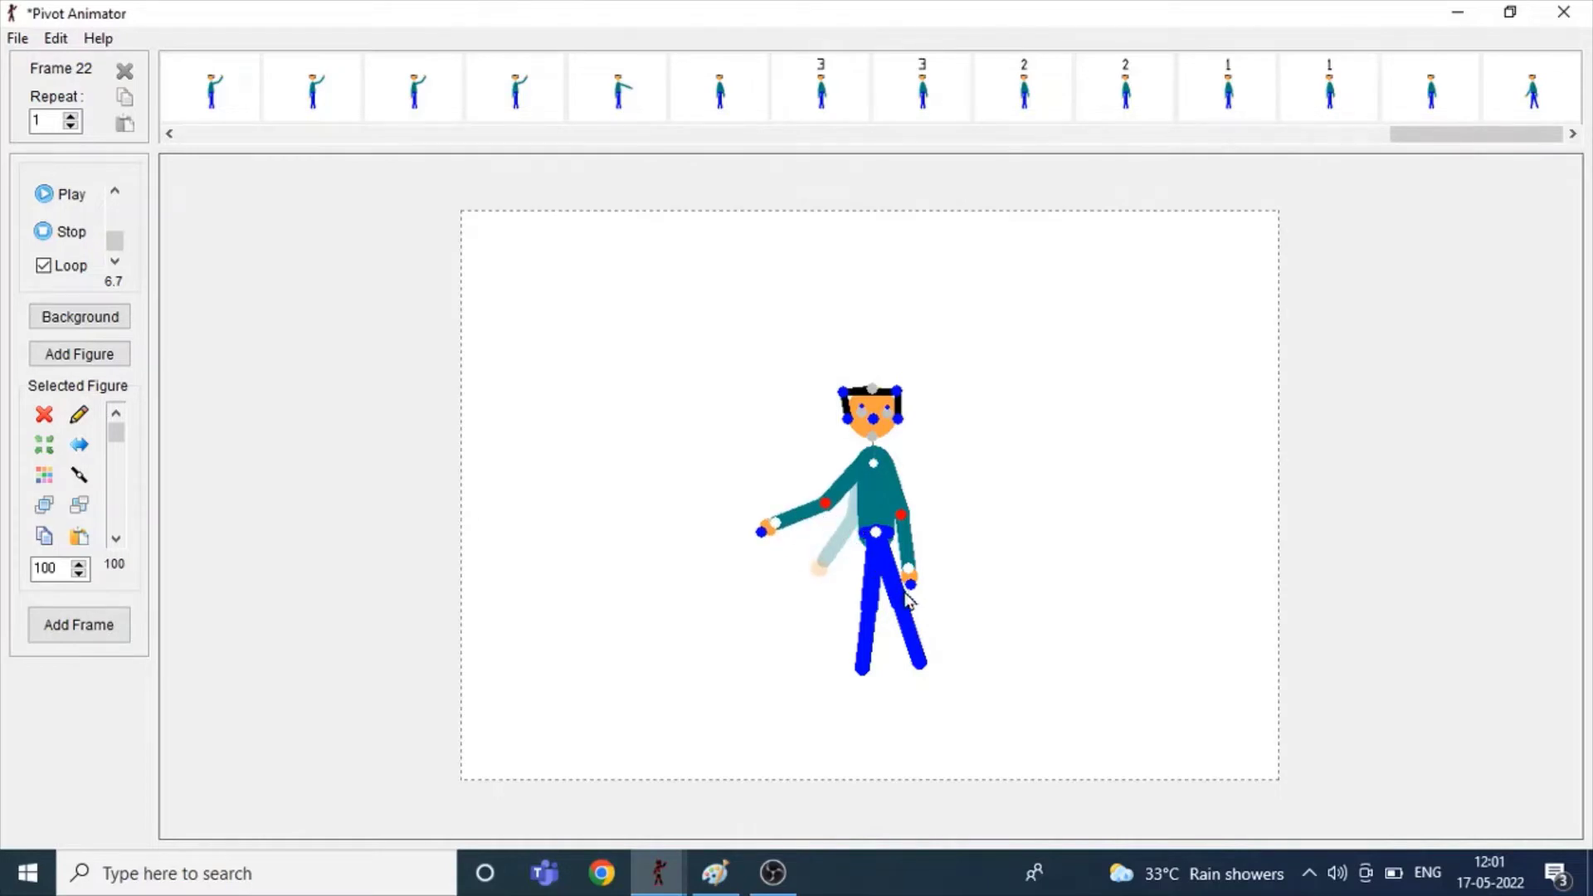
left_click_drag(906, 611, 919, 614)
key("Return")
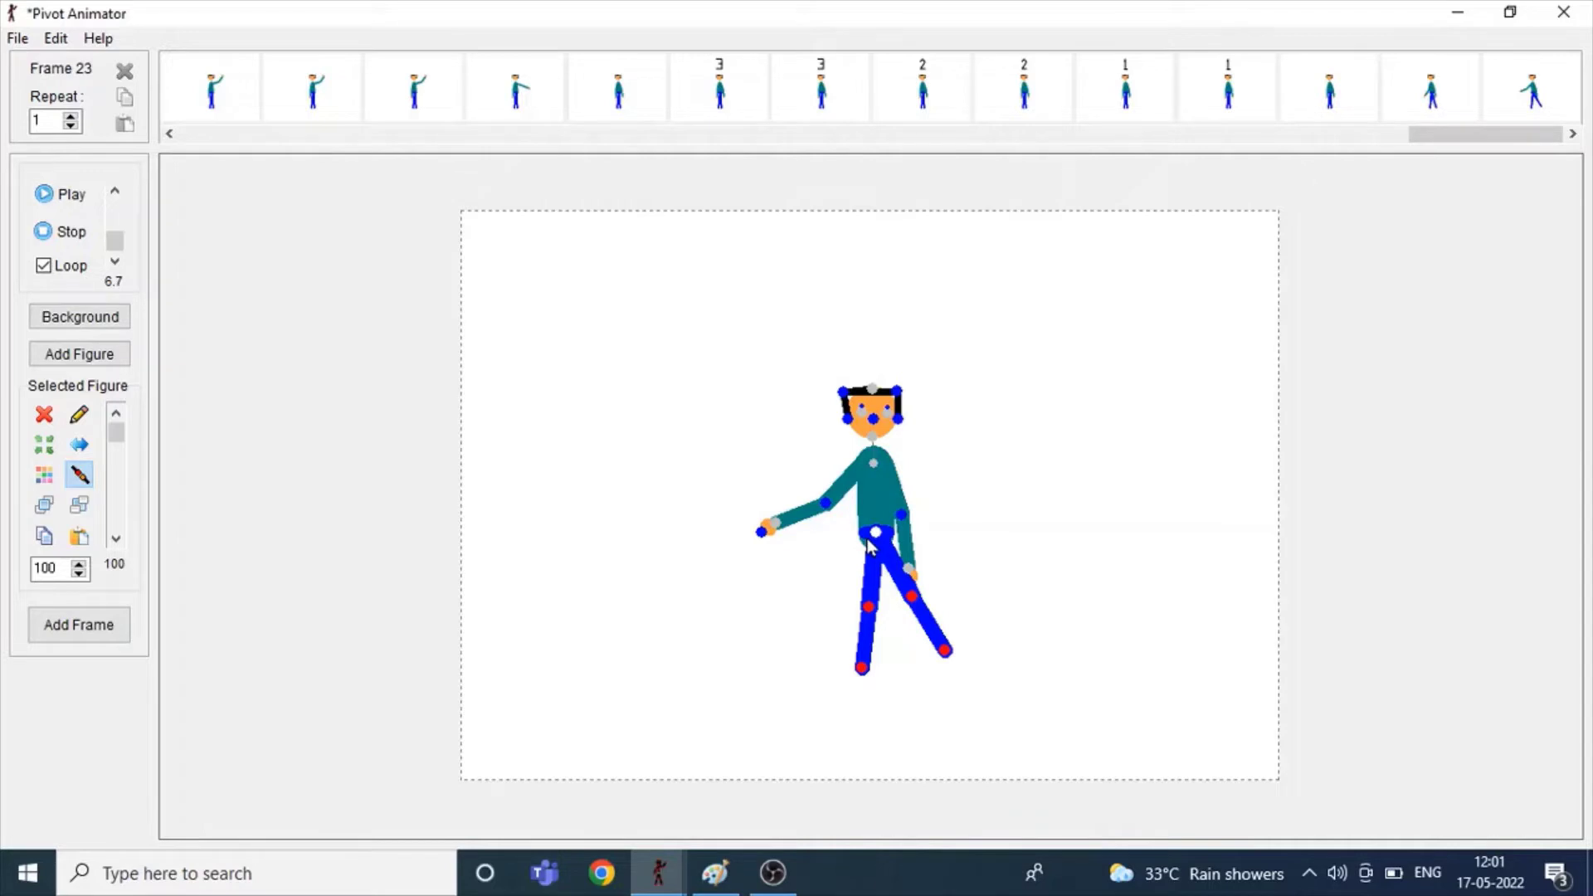
Step: Raise the man's left-hand-side arm and right-hand-side leg higher and add frame 23
left_click_drag(911, 596, 935, 573)
left_click_drag(835, 515, 782, 494)
key("Return")
Step: Lower the raised arm and leg by stepping back through their earlier positions, adding frames 24 and 25
key("ctrl+z")
key("ctrl+z")
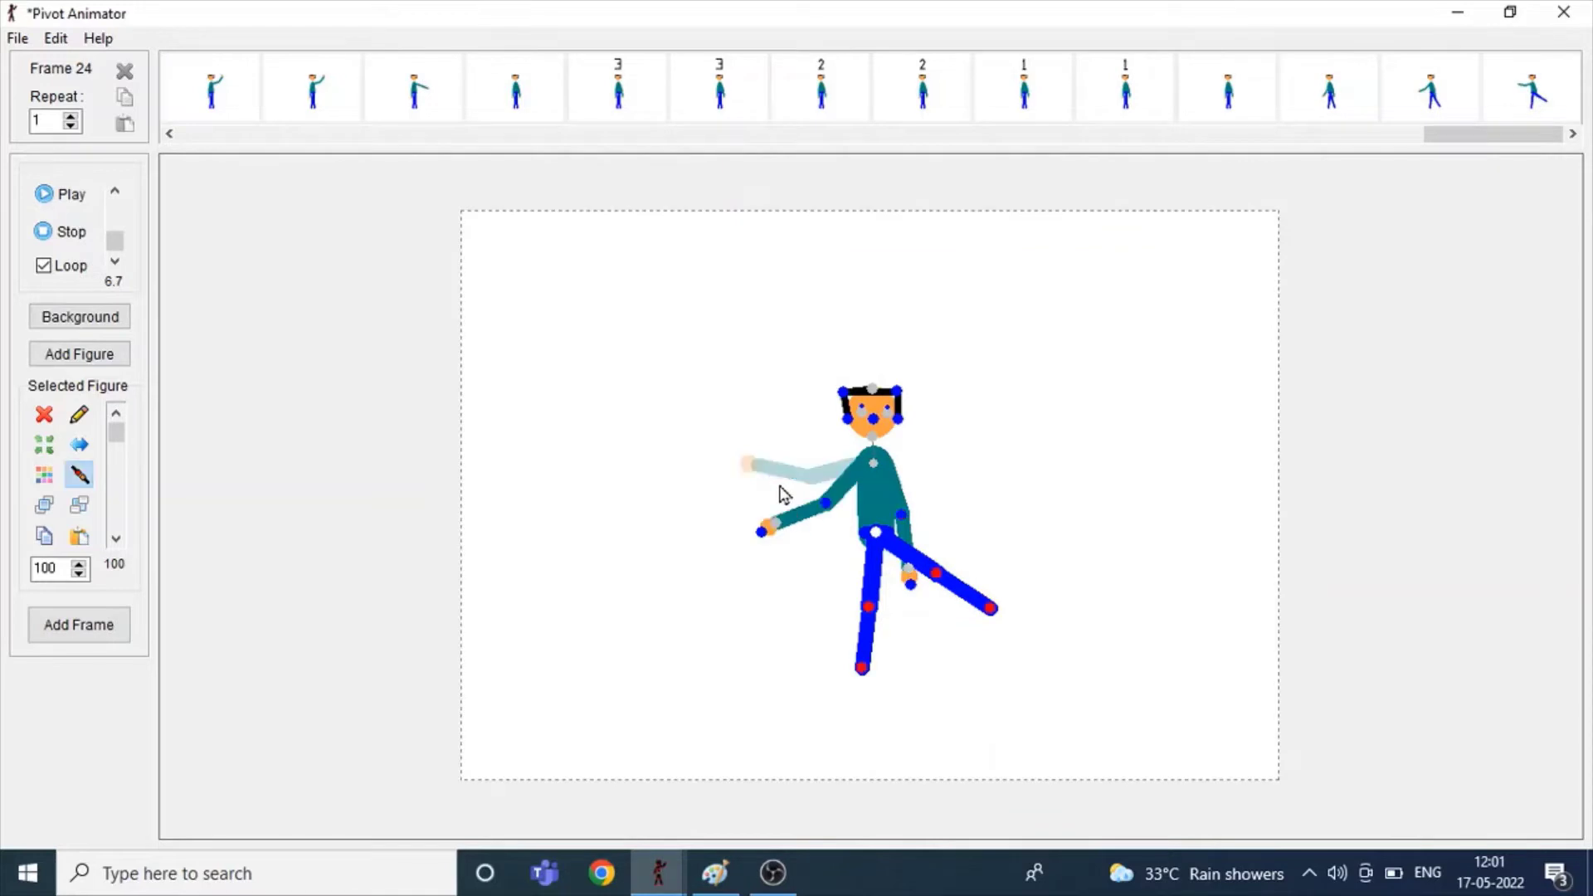
key("Return")
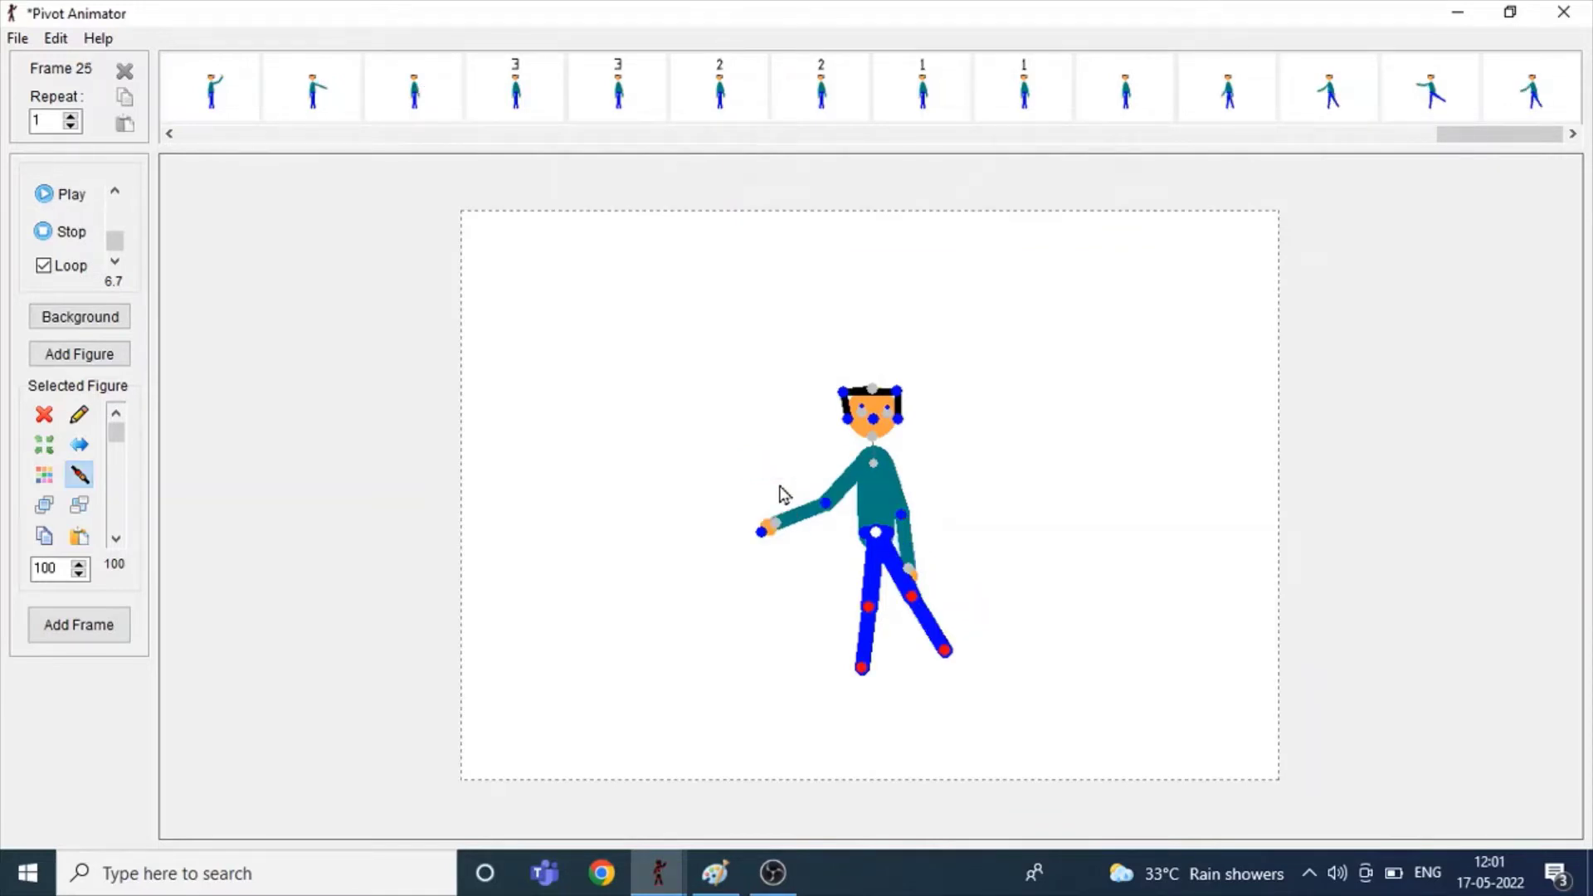
key("ctrl+z")
key("ctrl+z")
key("Return")
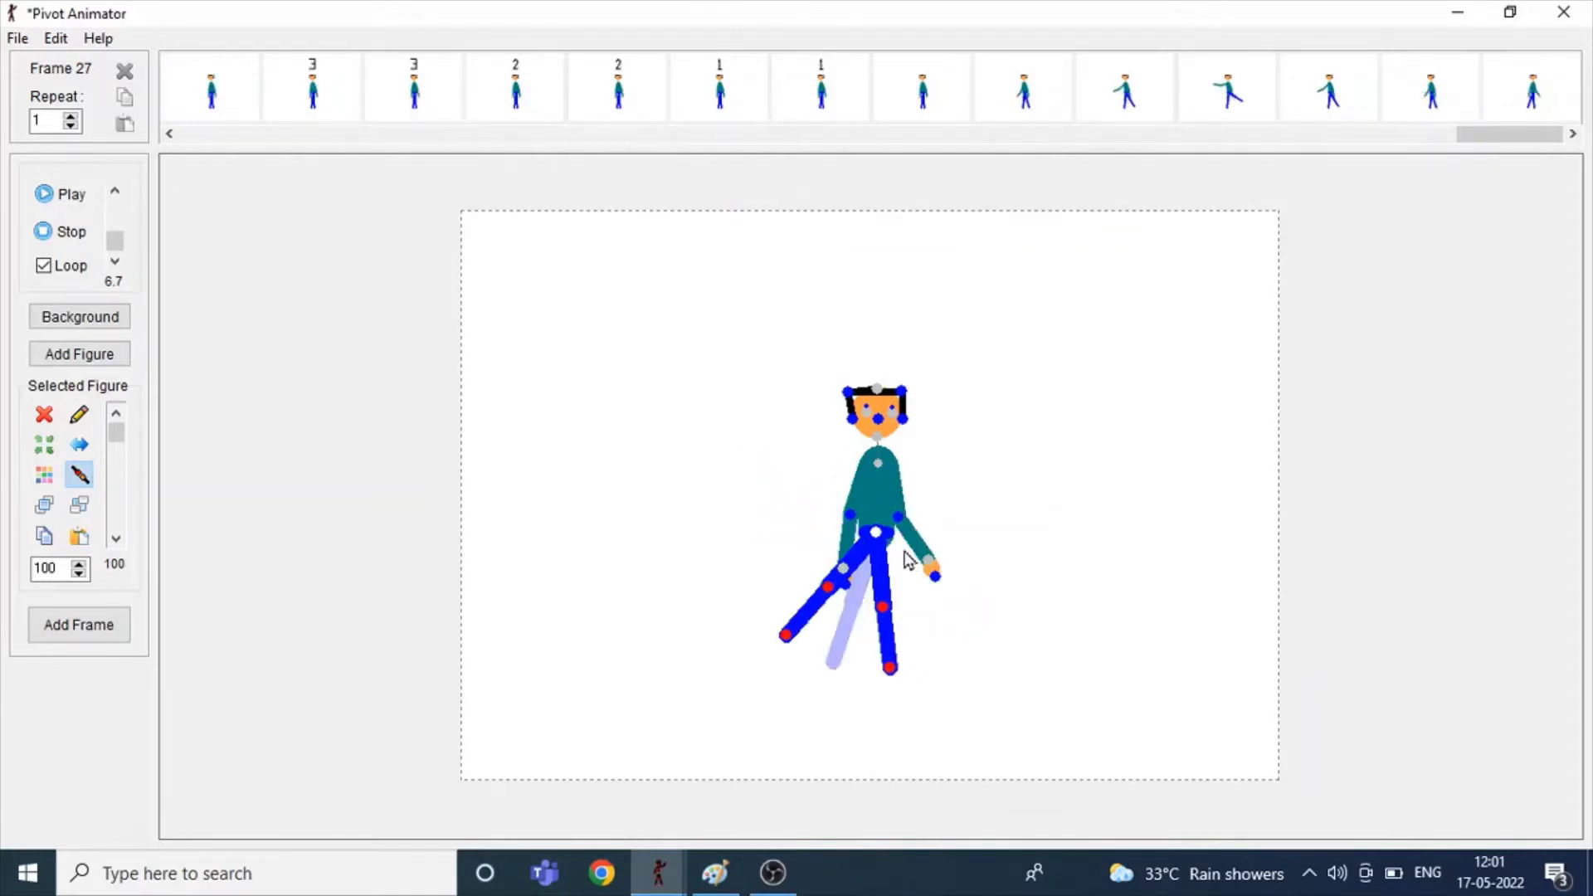
Step: Swing the man's right-hand-side arm and left-hand-side leg progressively outward and upward, adding frames 27 and 28
left_click_drag(899, 517, 936, 487)
key("Return")
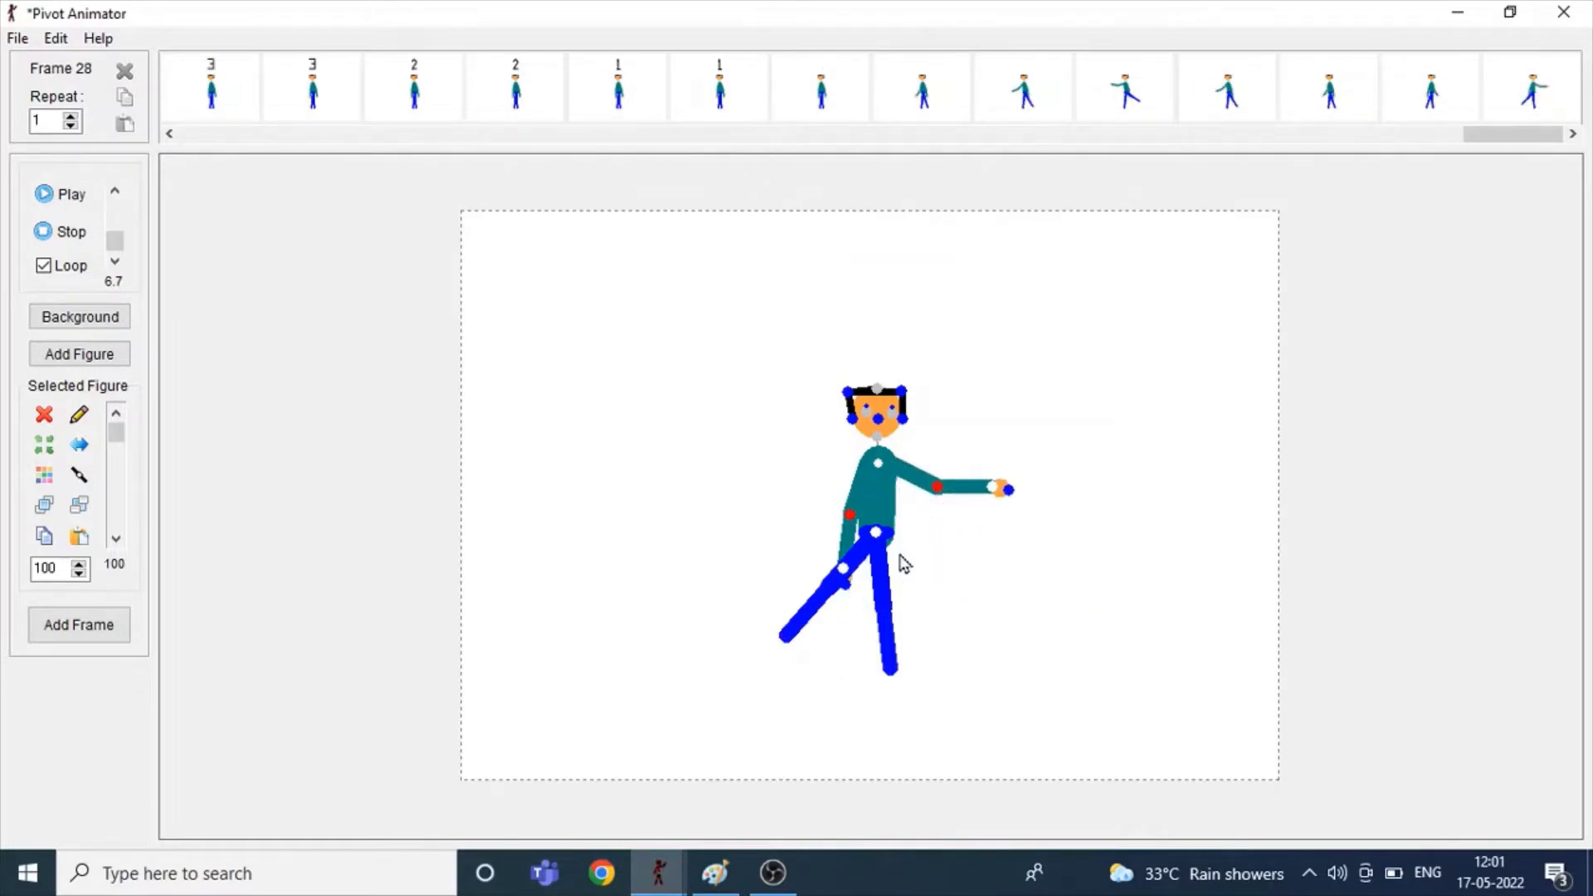
left_click_drag(834, 567, 803, 542)
left_click_drag(939, 491, 988, 451)
key("Return")
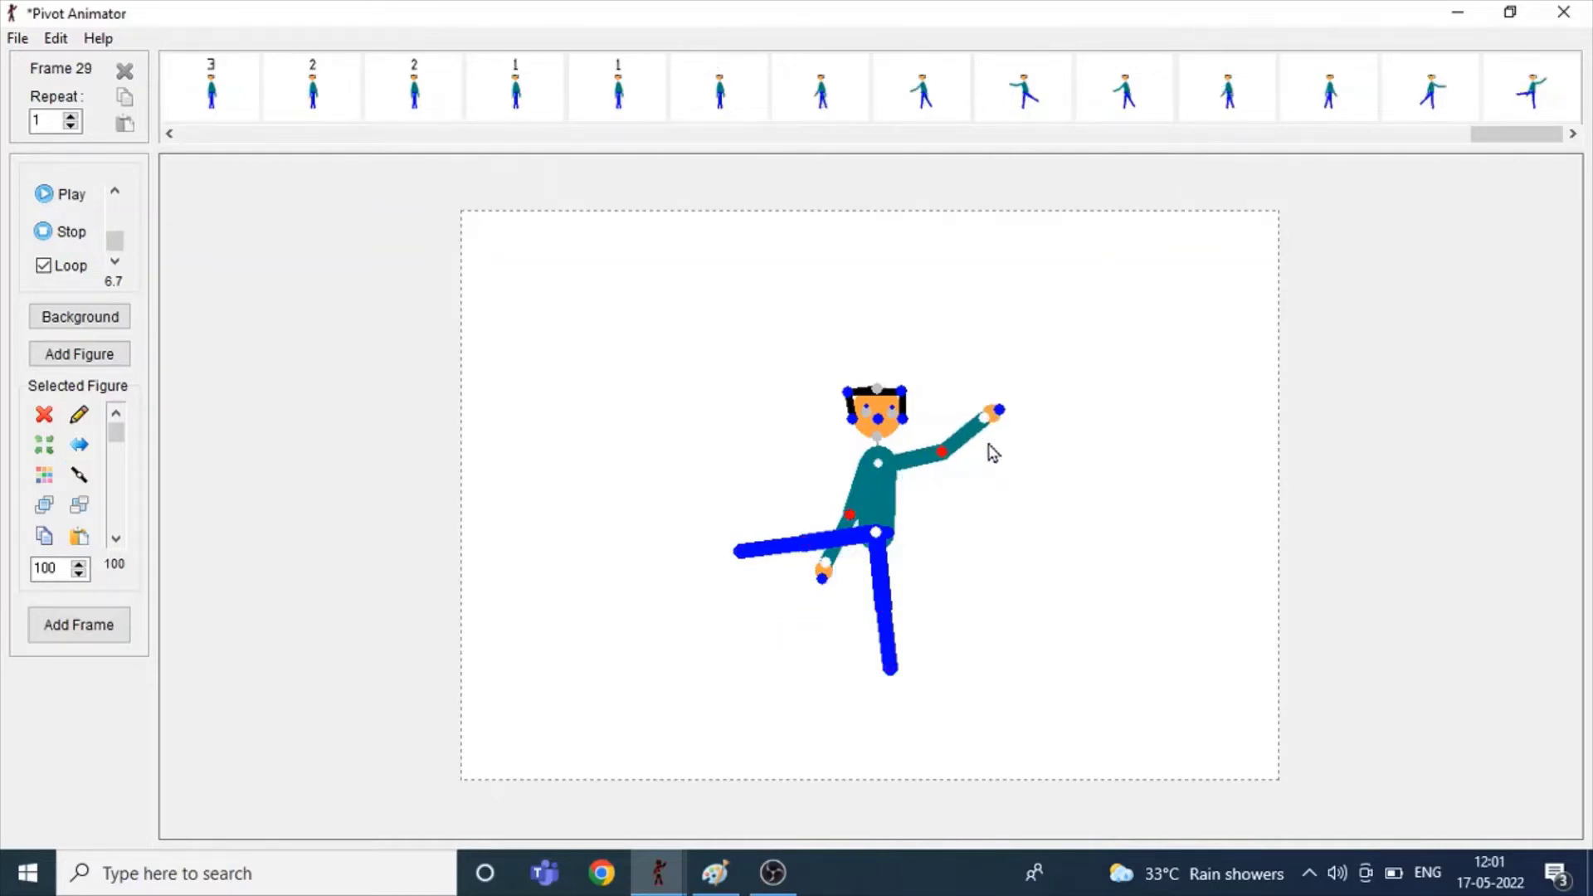
Step: Bring the arm and leg back down through their earlier positions, adding frames 29 and 30, and preview the animation
key("ctrl+z")
key("ctrl+z")
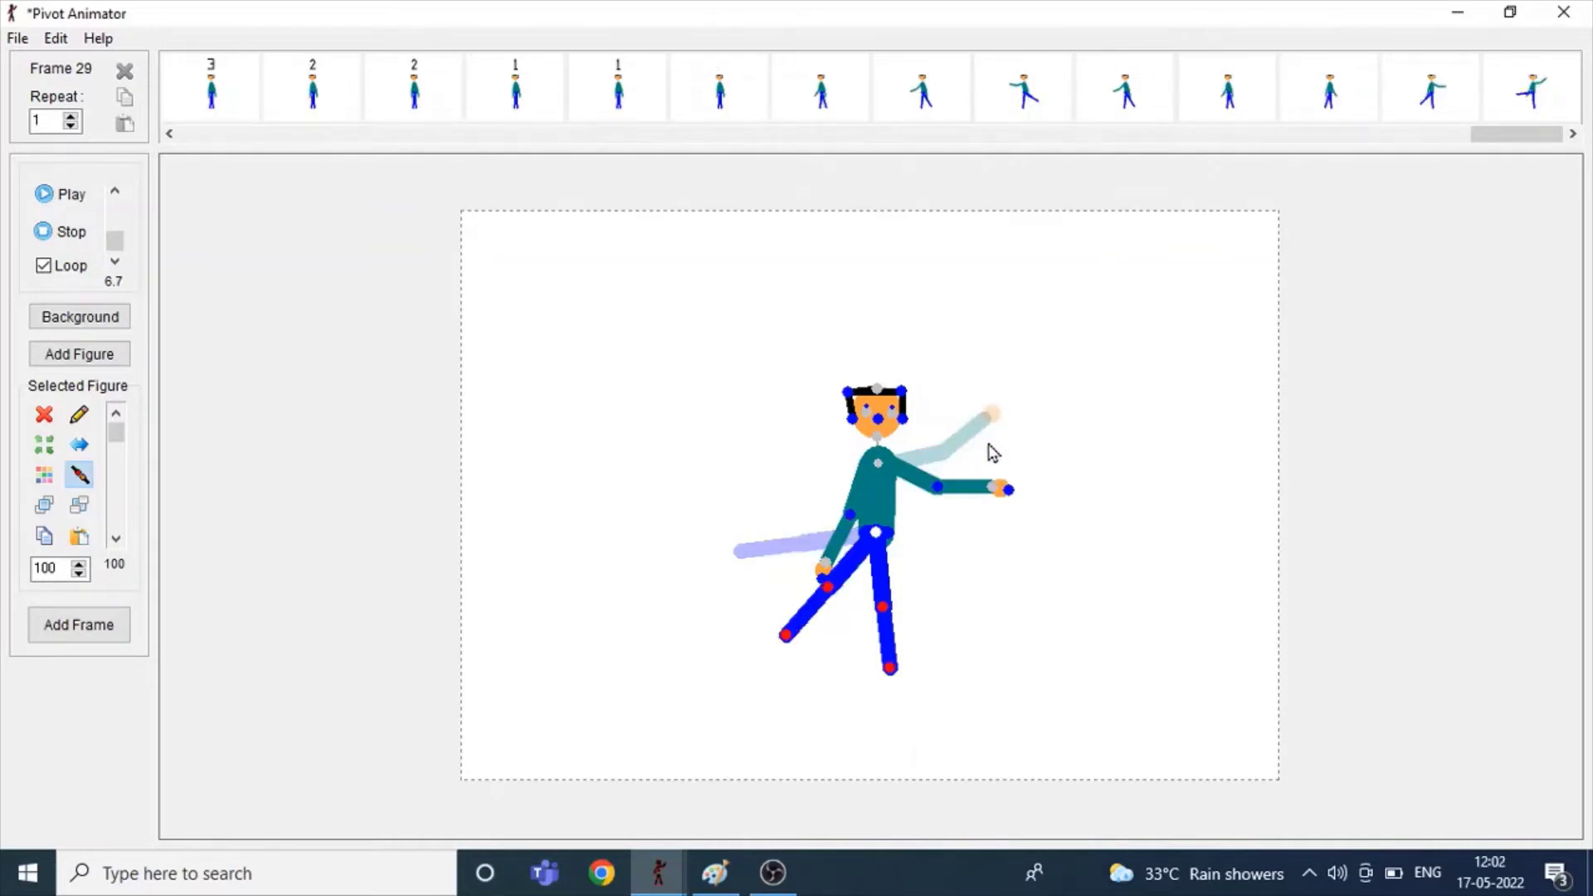
key("Return")
key("ctrl+z")
key("ctrl+z")
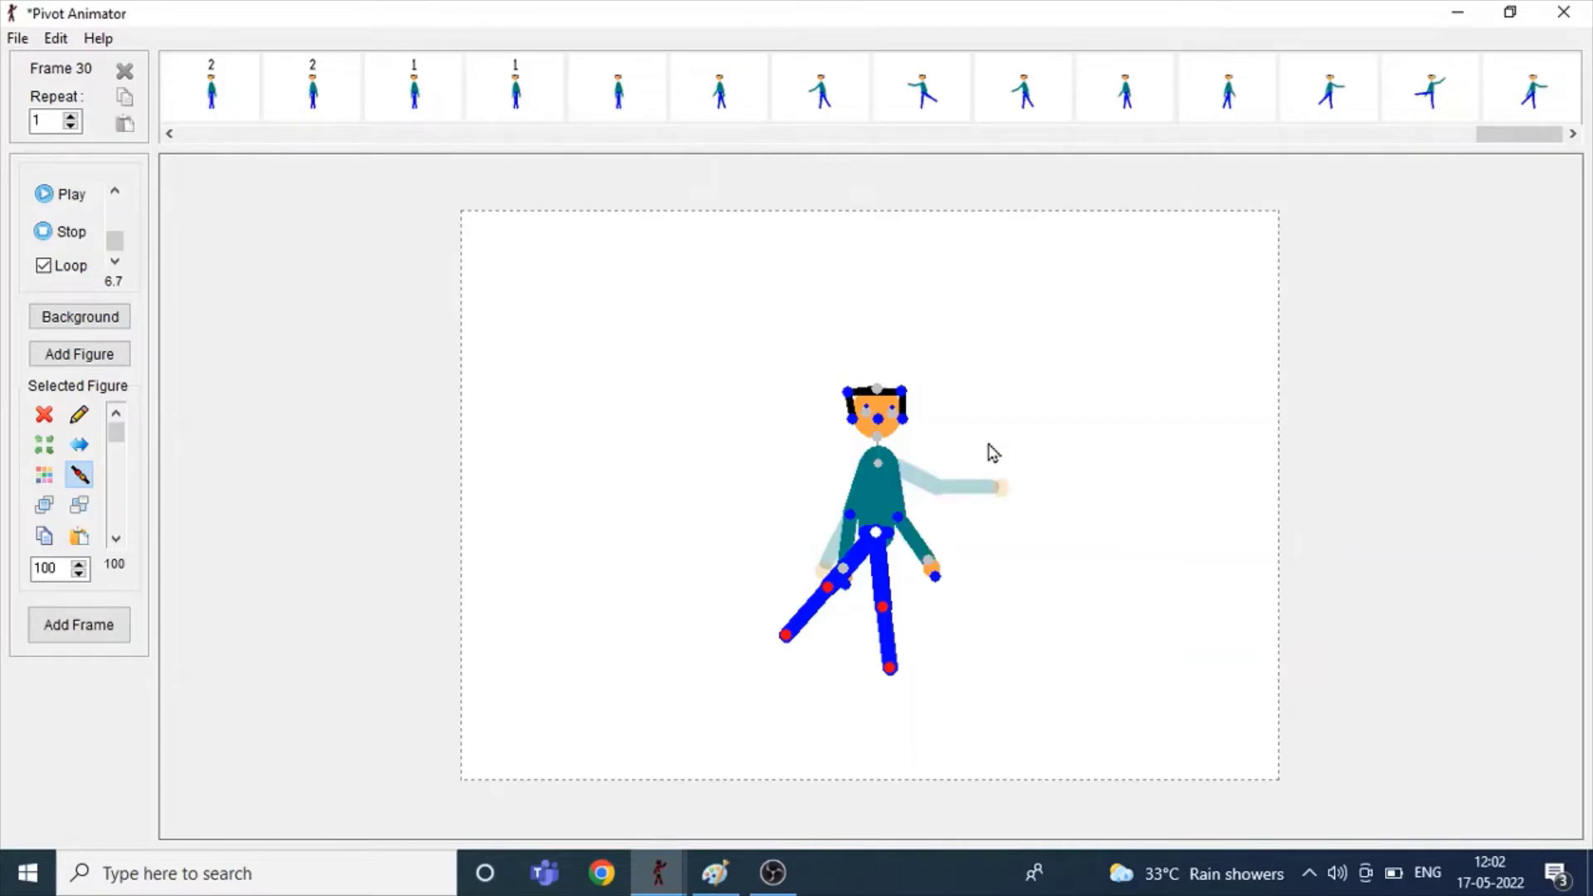
left_click_drag(785, 635, 832, 662)
key("Return")
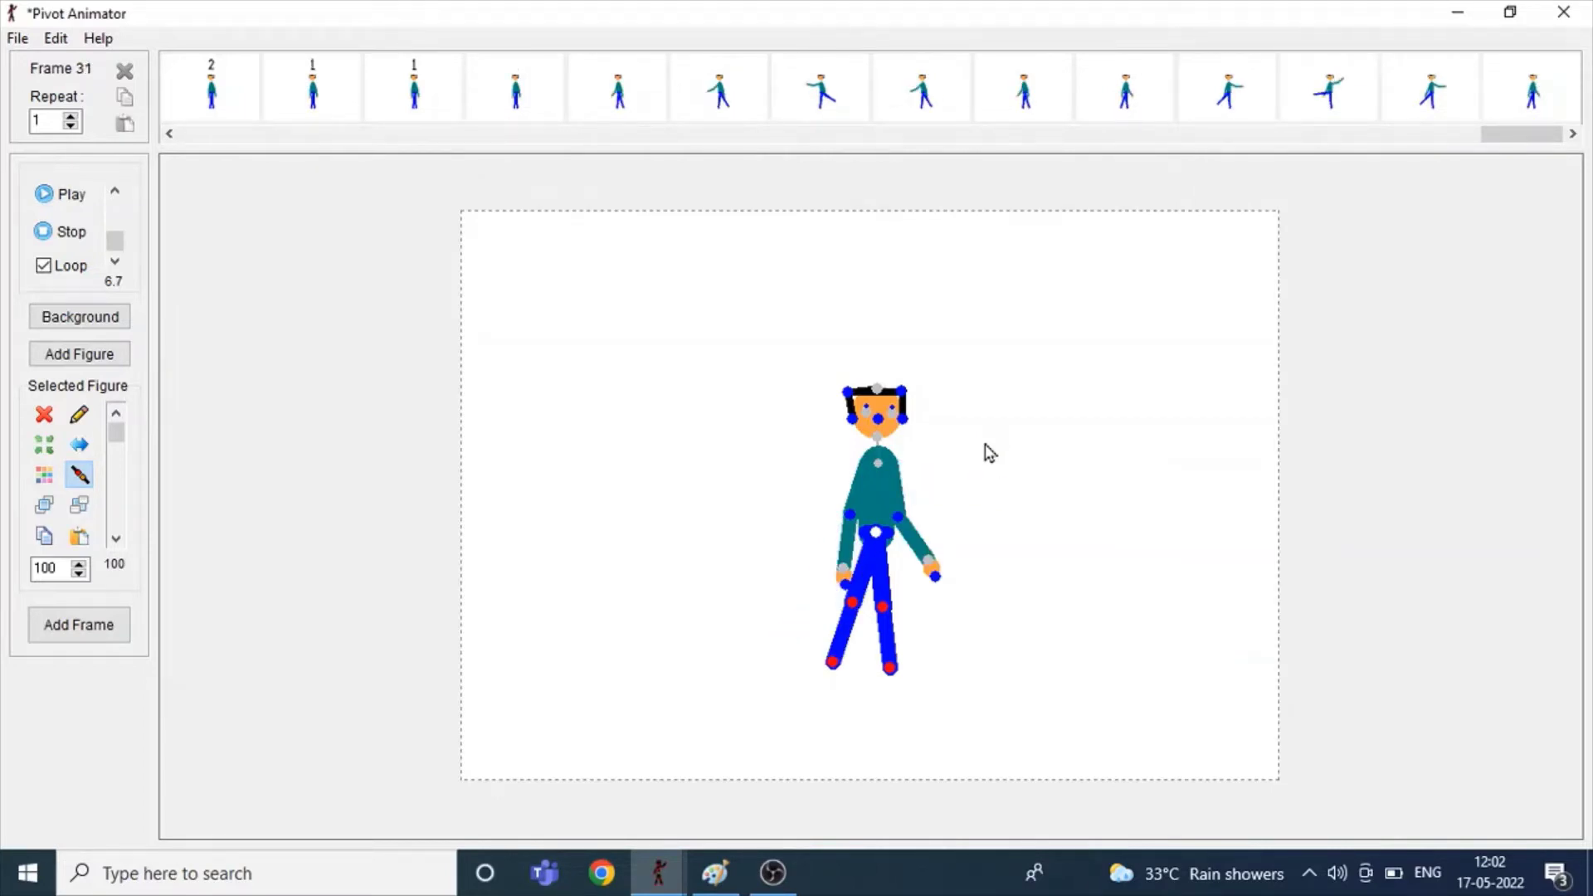
key("space")
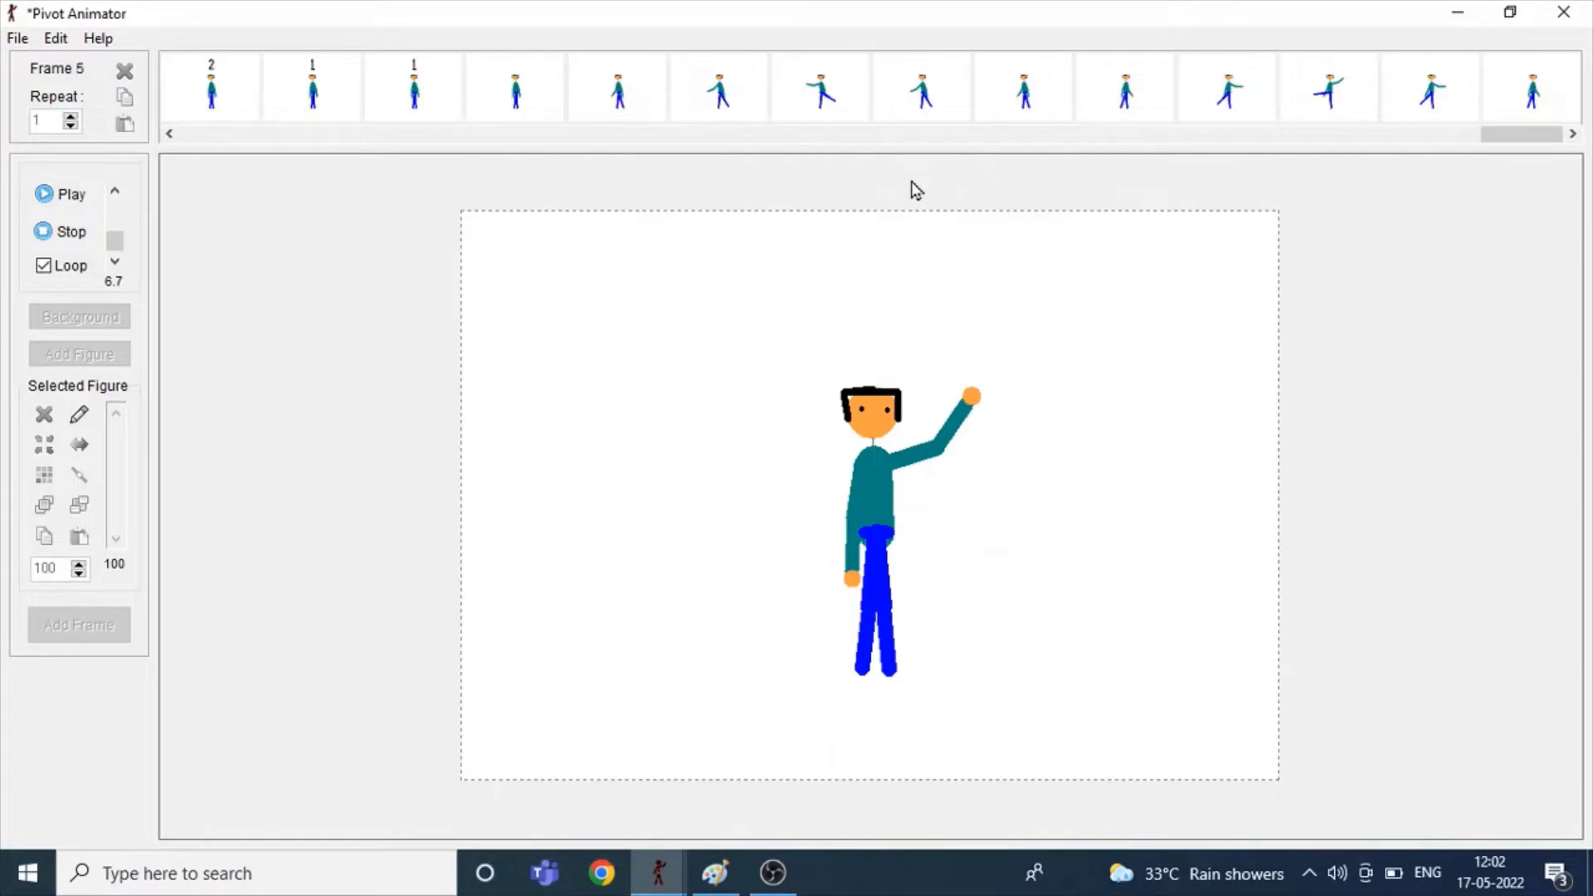
key("space")
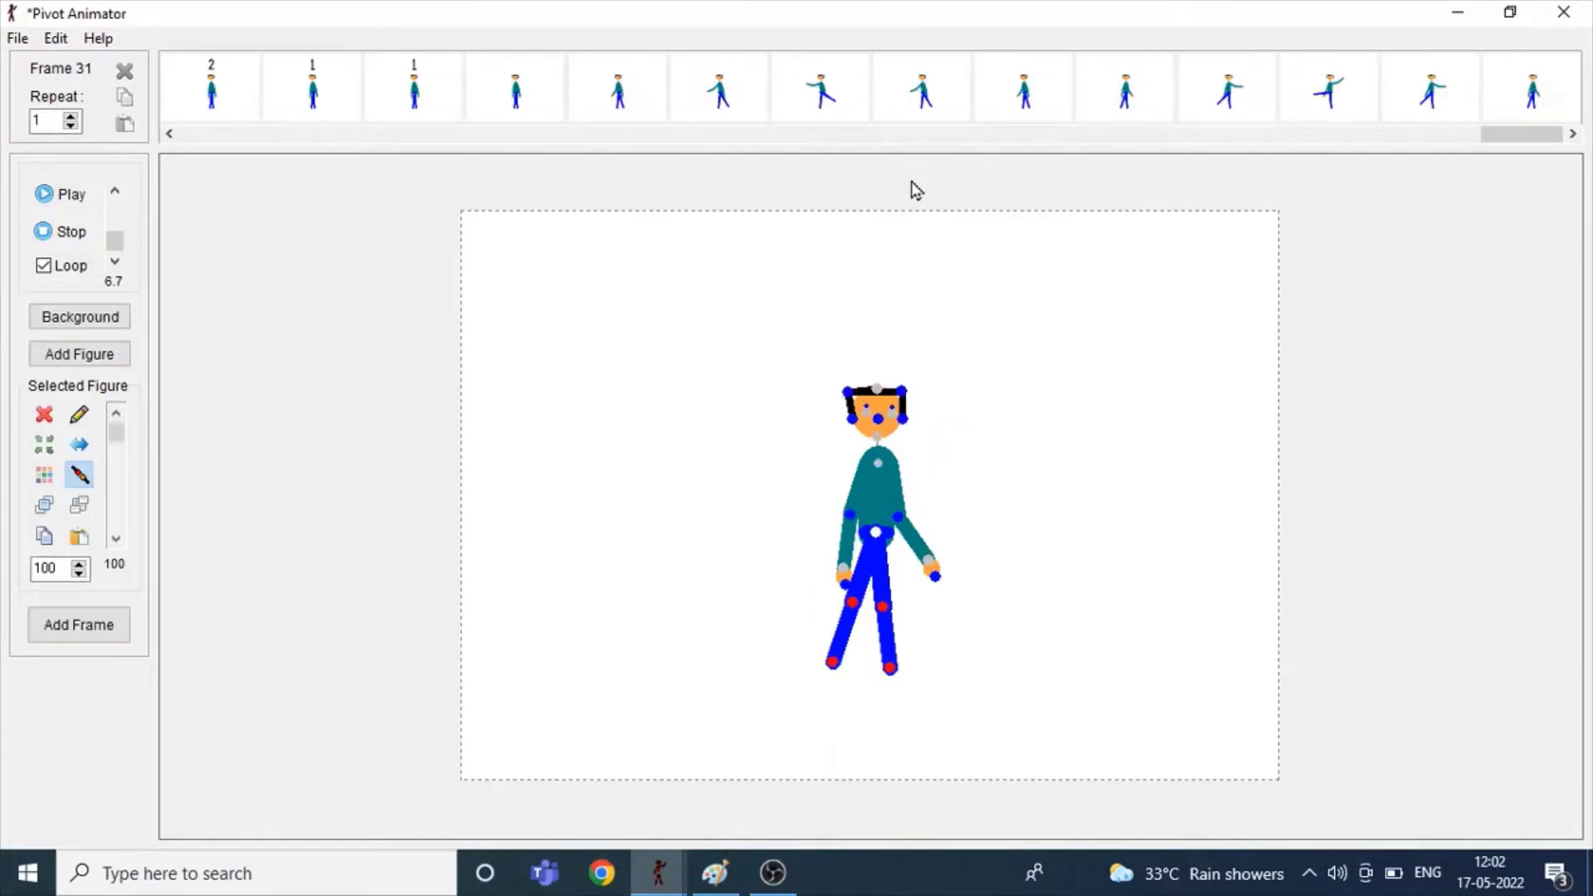
Step: Select the whole man, flip him horizontally and add frame 31
left_click(901, 517)
left_click_drag(793, 369, 1007, 773)
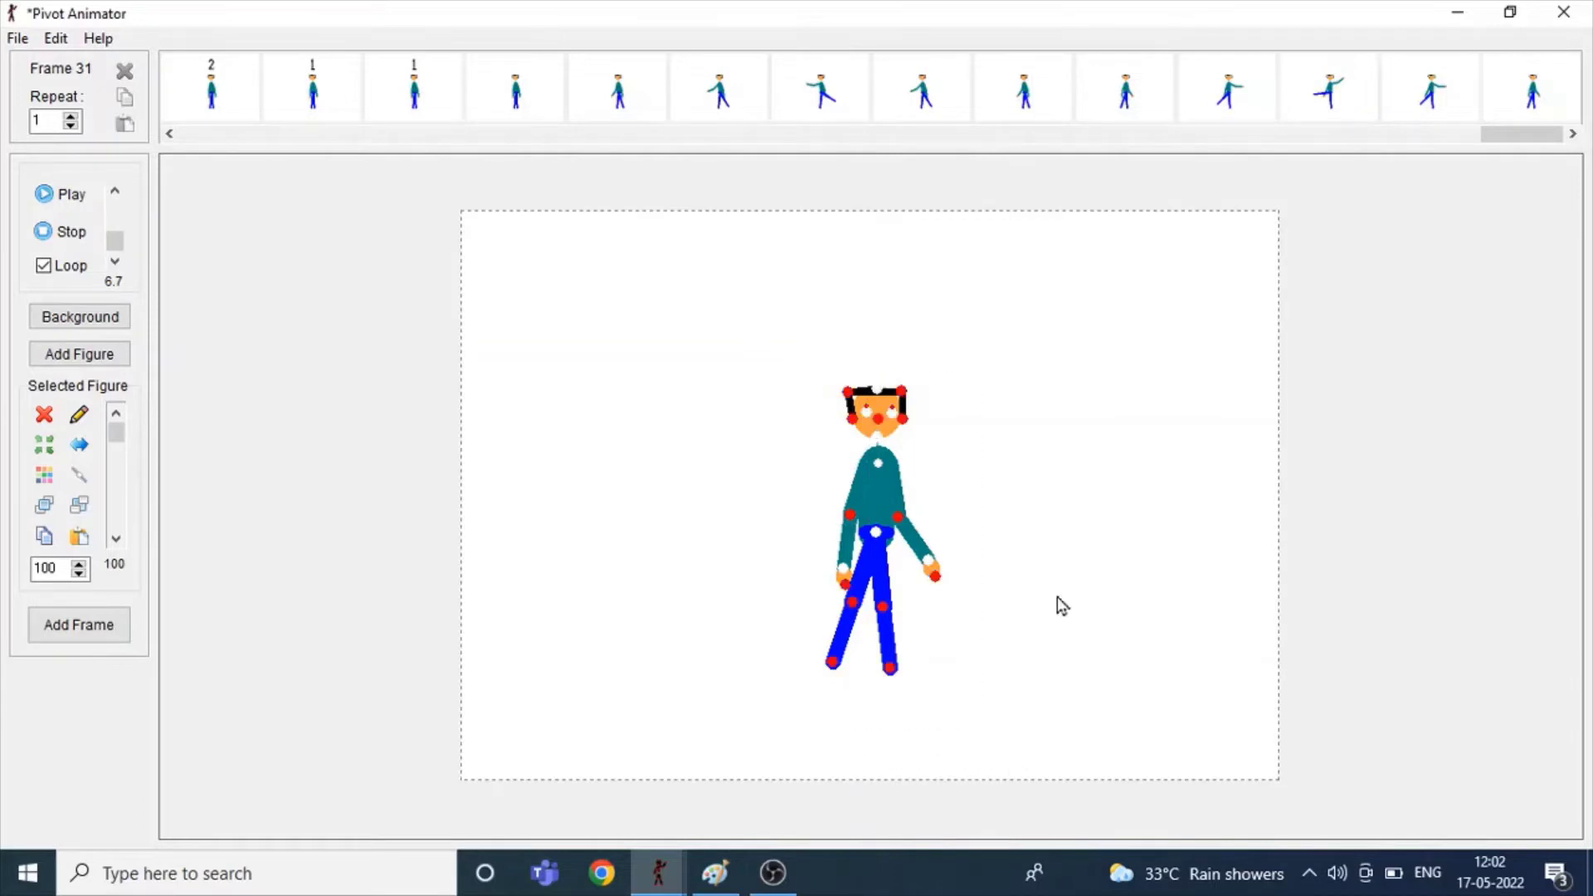
key("ctrl+f")
key("Return")
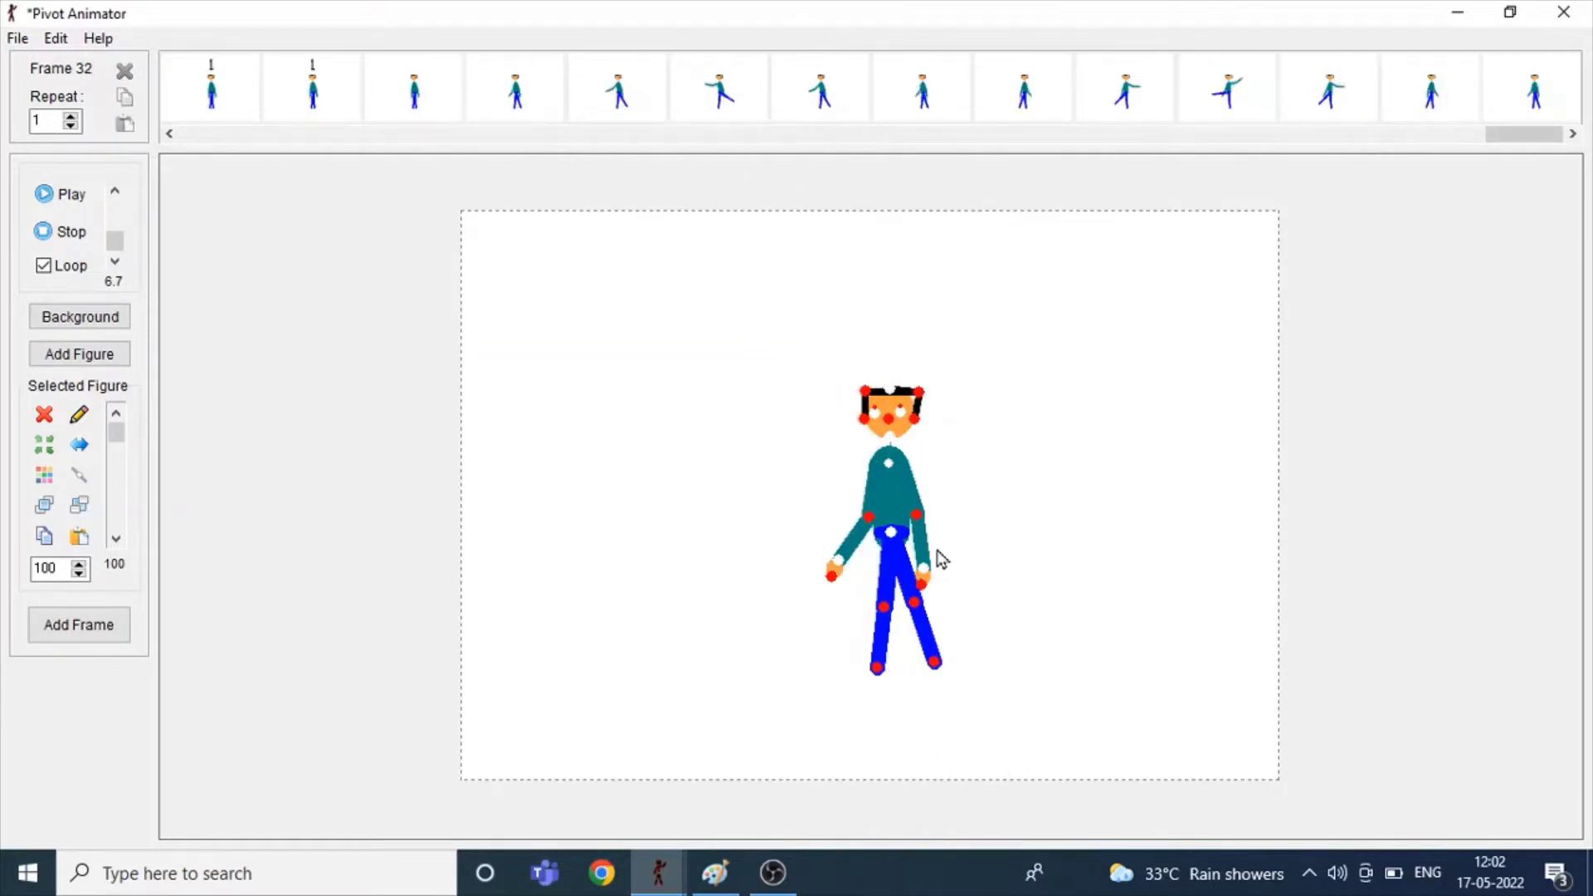
Step: Raise the flipped man's left-hand-side arm and right-hand-side leg in two stages, adding frames 32 and 33
left_click_drag(869, 518, 826, 480)
left_click_drag(912, 599, 960, 558)
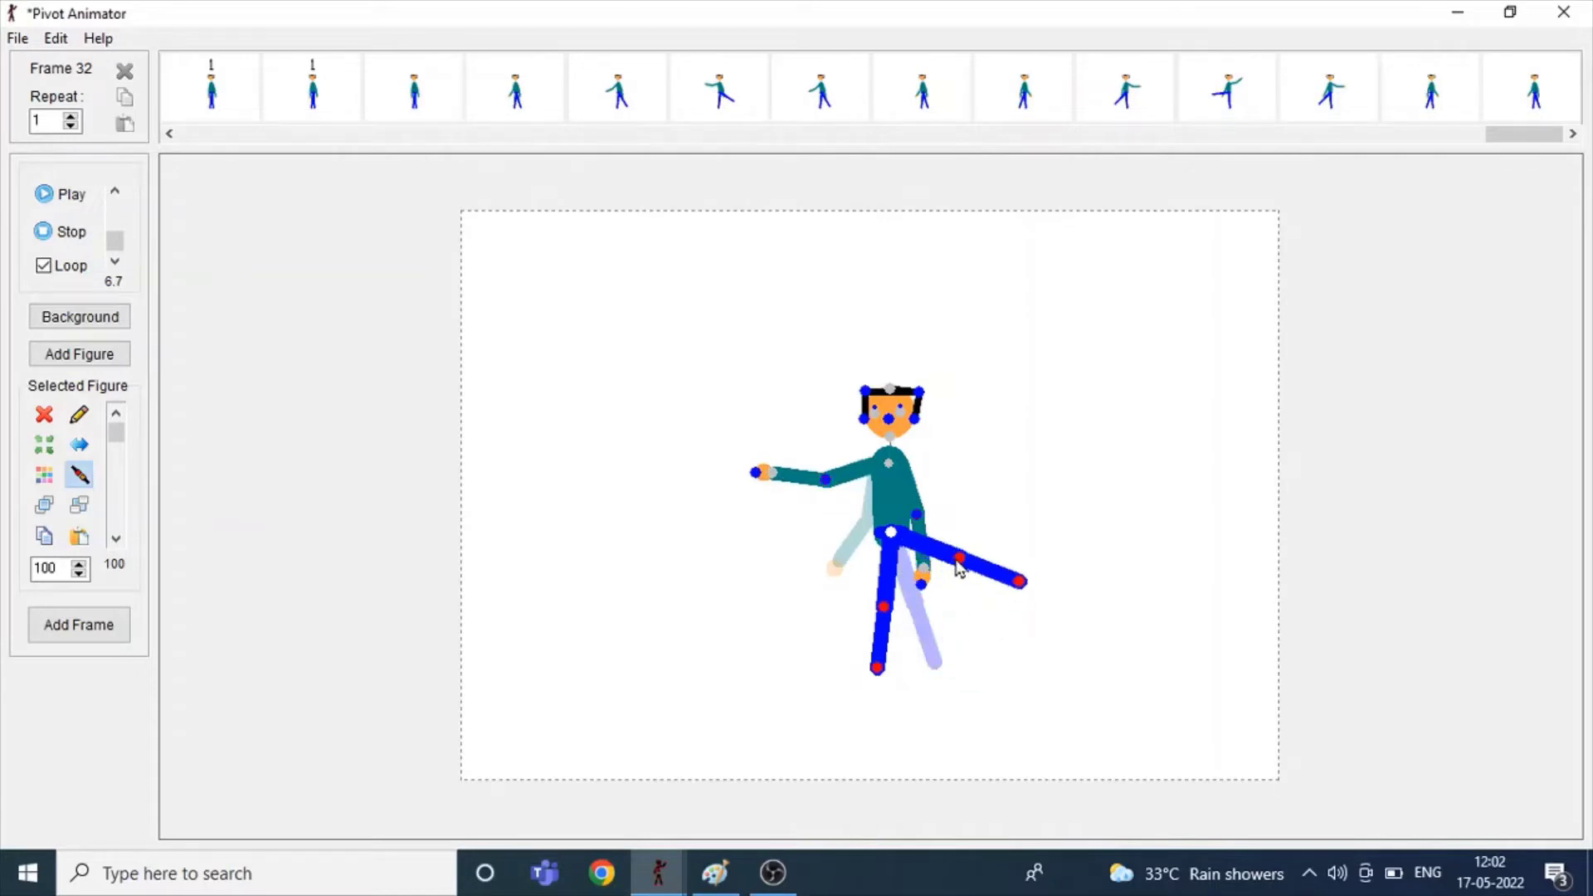
key("Return")
left_click_drag(825, 479, 826, 447)
left_click_drag(958, 560, 967, 510)
key("Return")
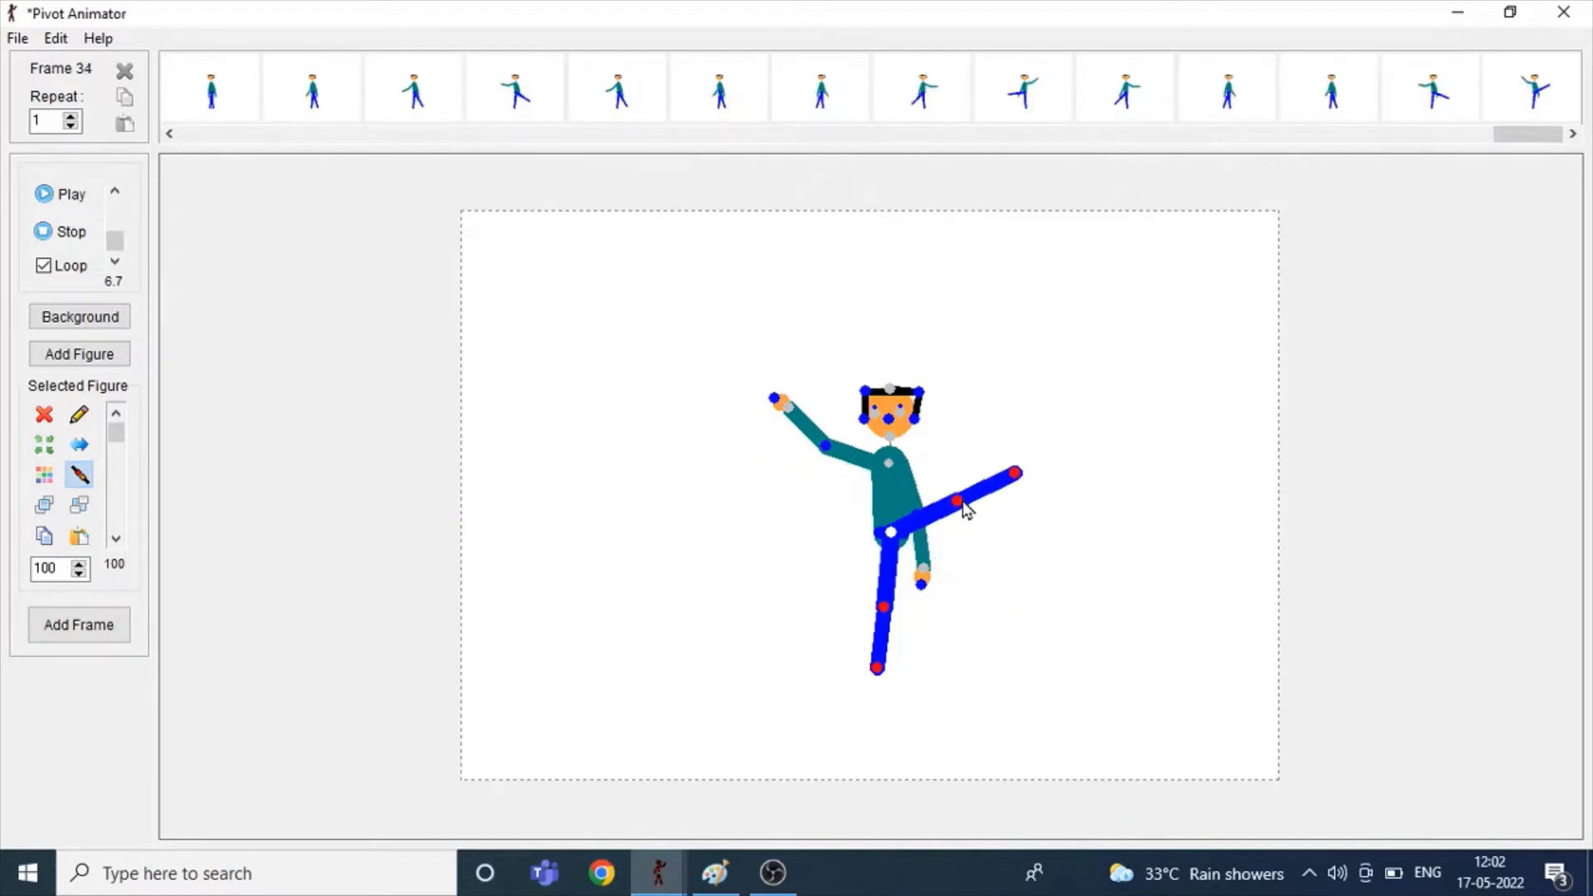
Step: Lower the flipped man's arm and leg by undoing their last movements, adding frames 34 and 35
key("ctrl+z")
key("ctrl+z")
key("Return")
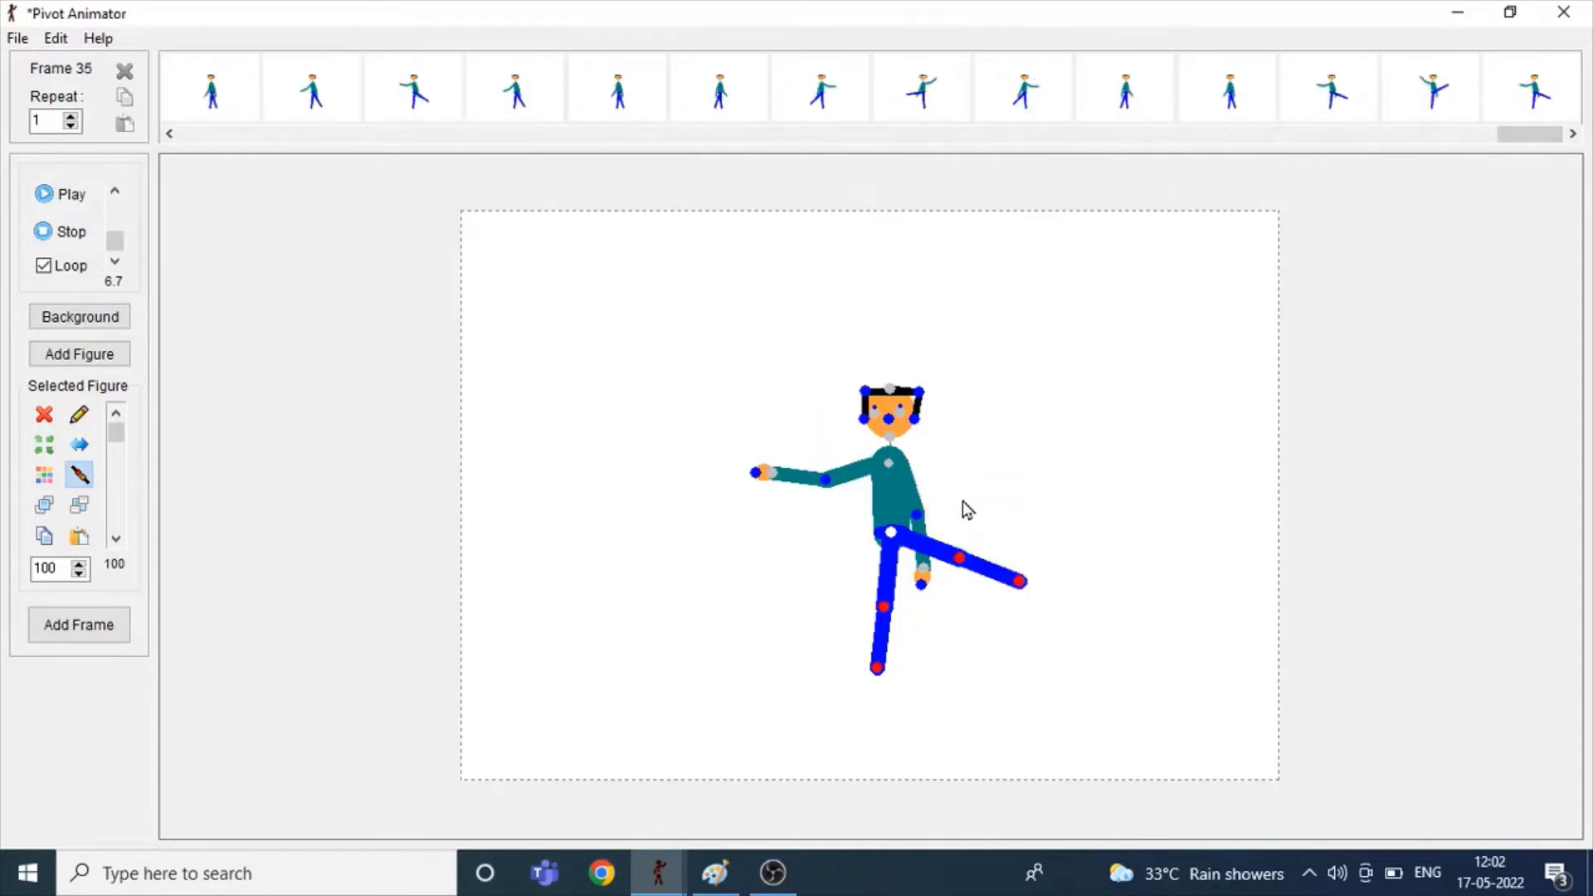
key("ctrl+z")
key("ctrl+z")
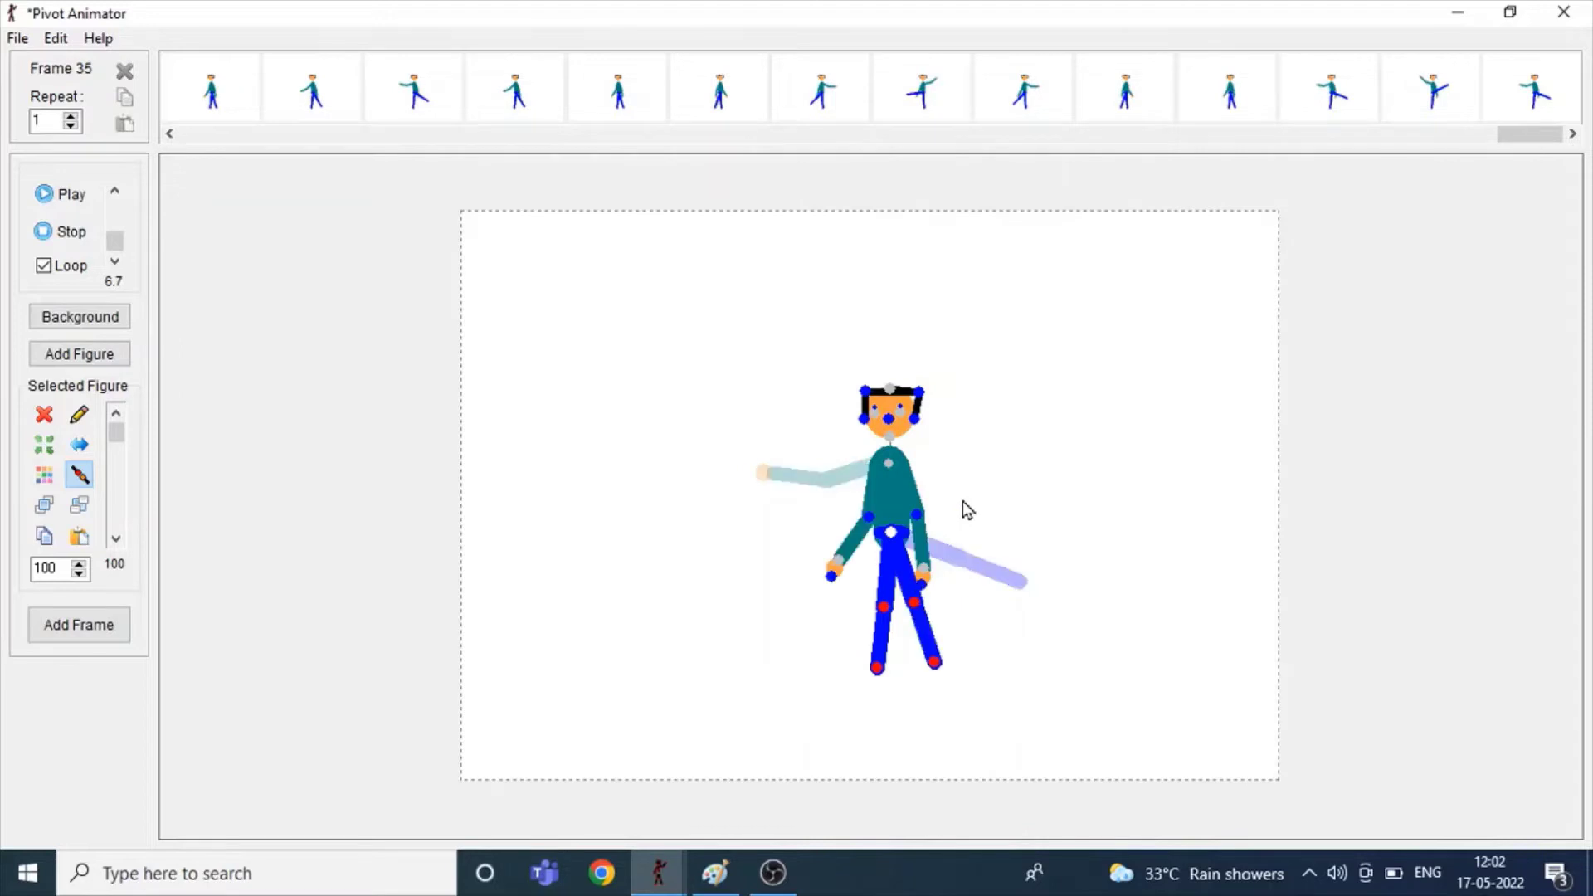
key("Return")
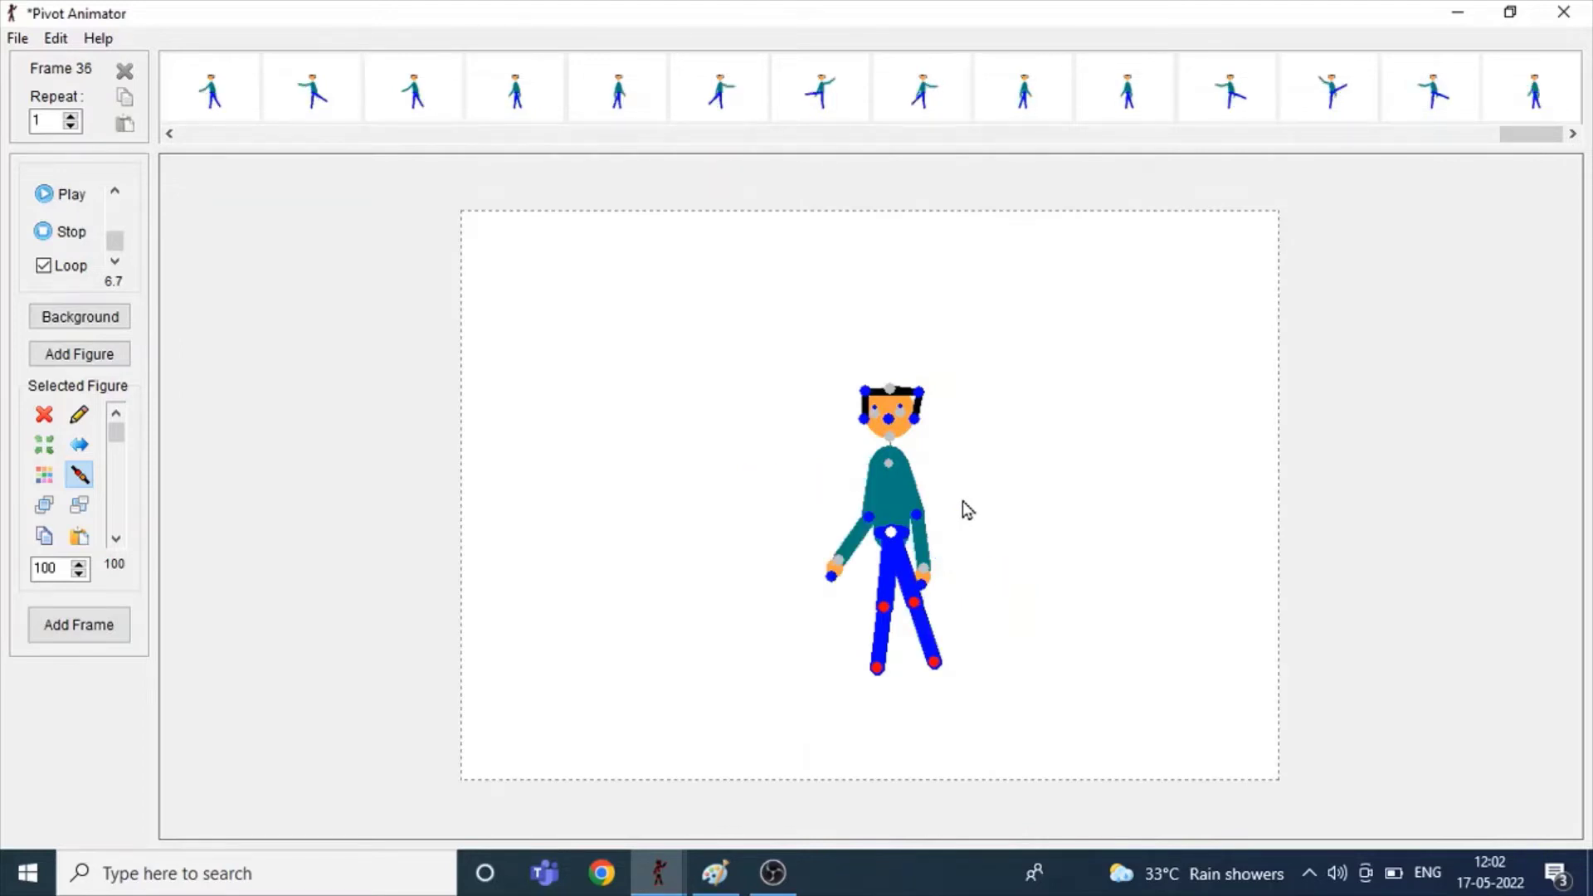
Step: Bring the man back to the straight standing pose through his earlier poses, adding frames 36 and 37
key("ctrl+z")
key("ctrl+z")
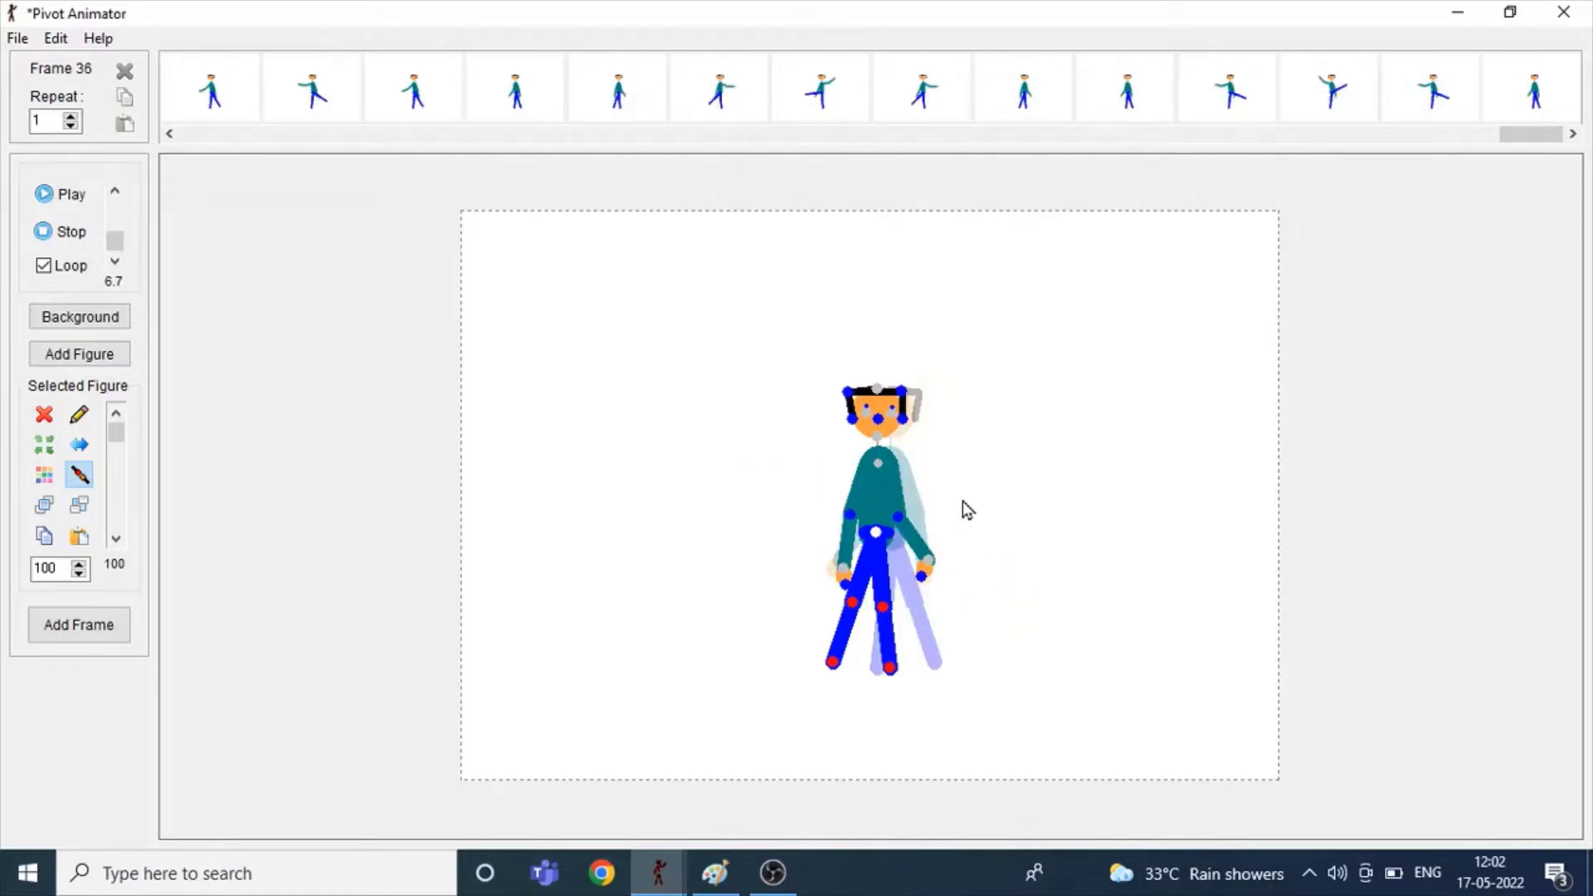
key("ctrl+y")
key("Return")
key("ctrl+y")
key("ctrl+y")
key("ctrl+y")
key("ctrl+y")
key("ctrl+y")
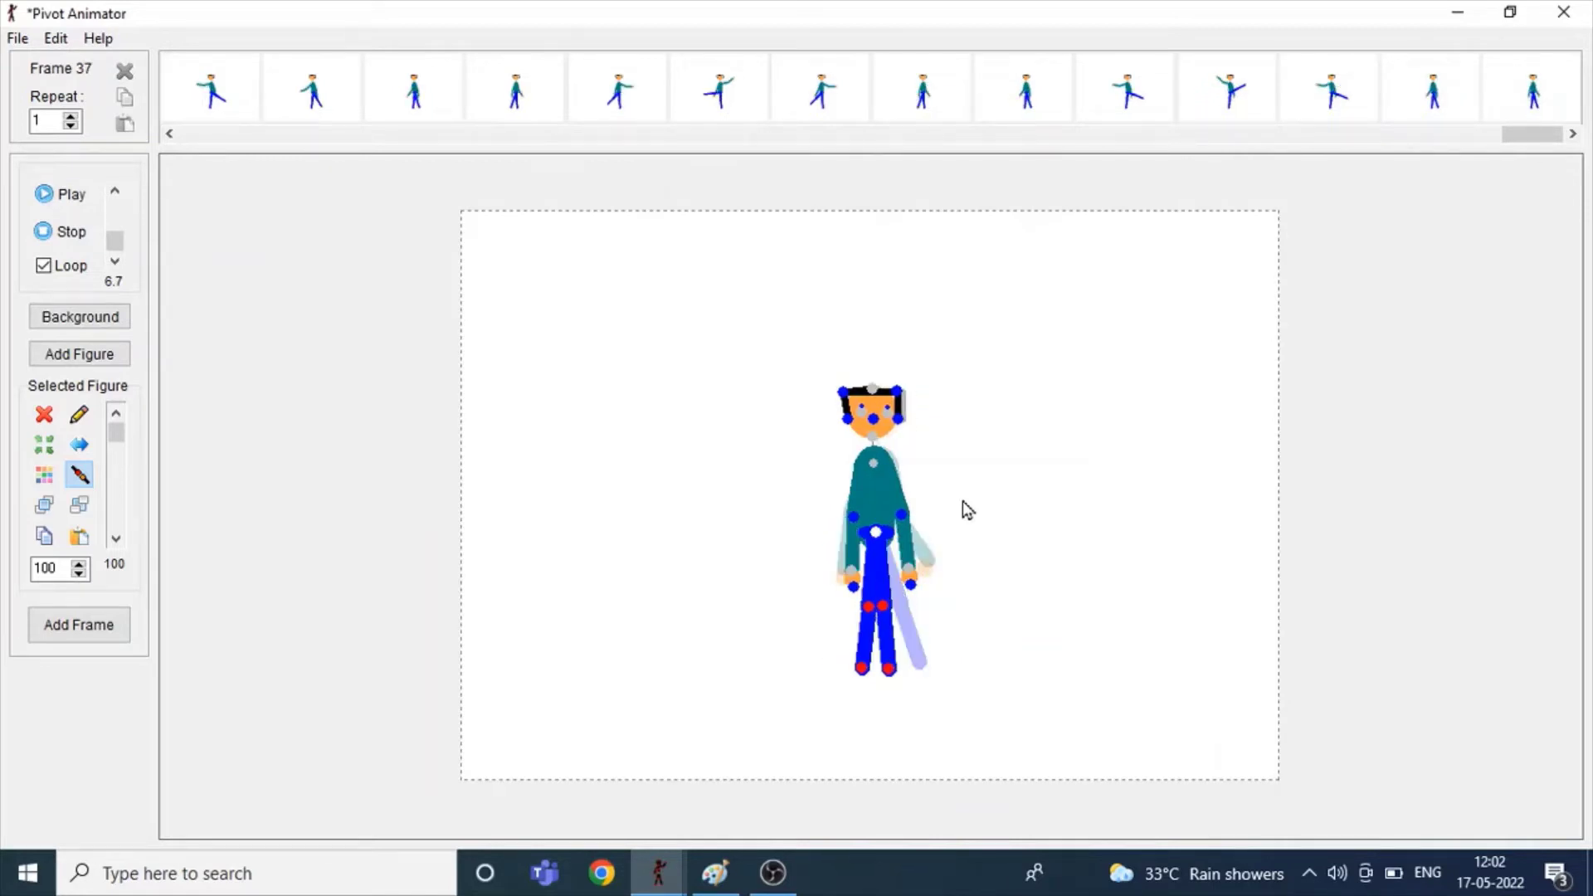
key("Return")
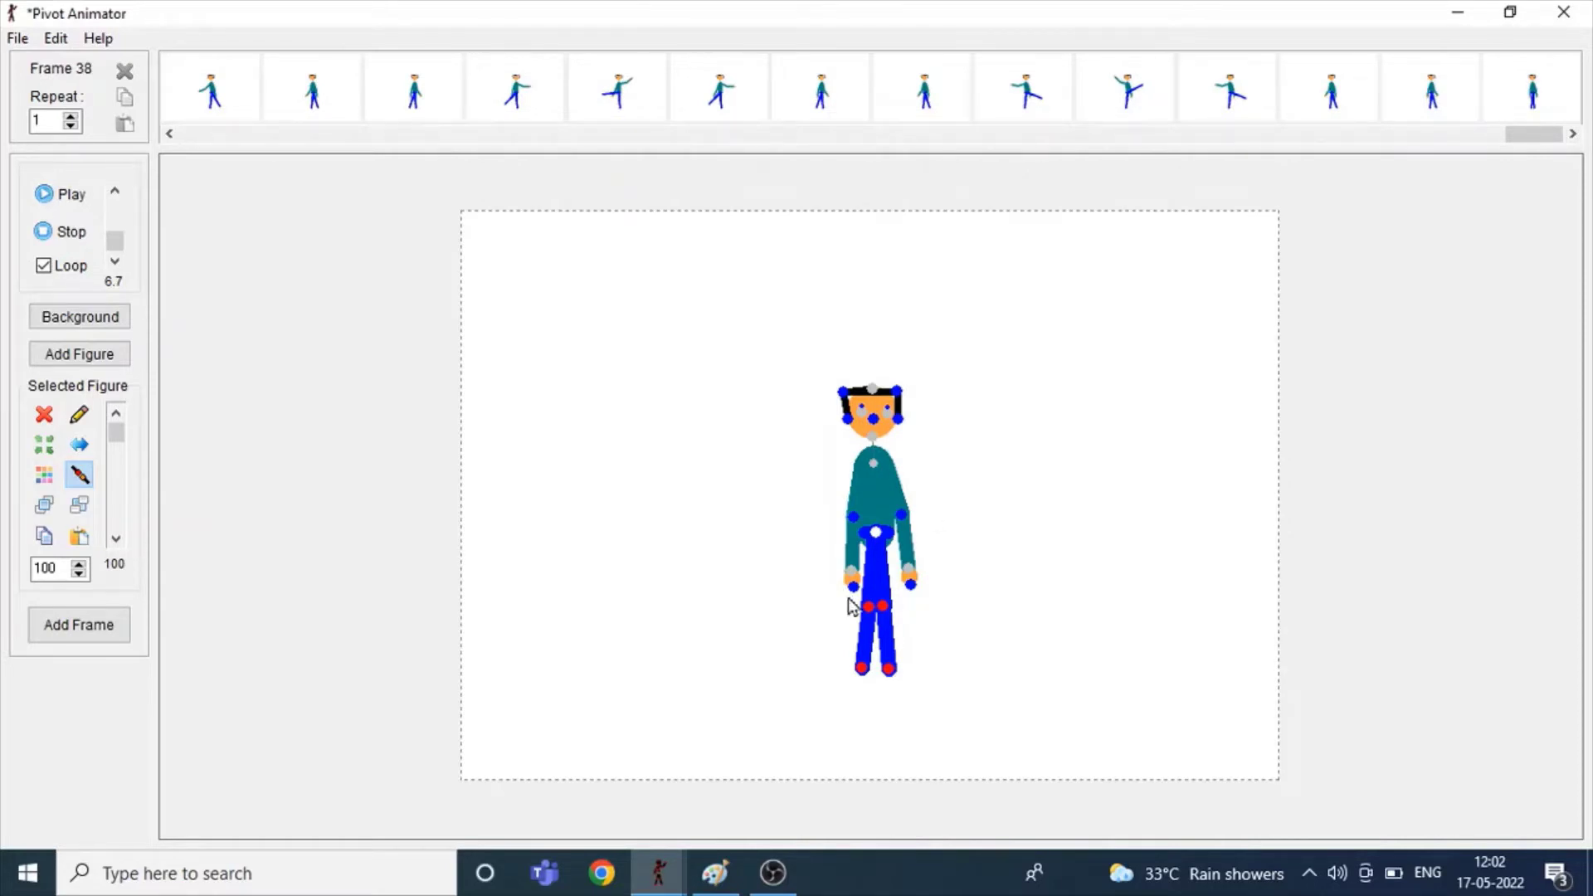
Step: Pose the man in a lowered, bent-leg stance with one hand at his waist and the other arm outstretched, and add frame 38
left_click_drag(881, 614, 909, 599)
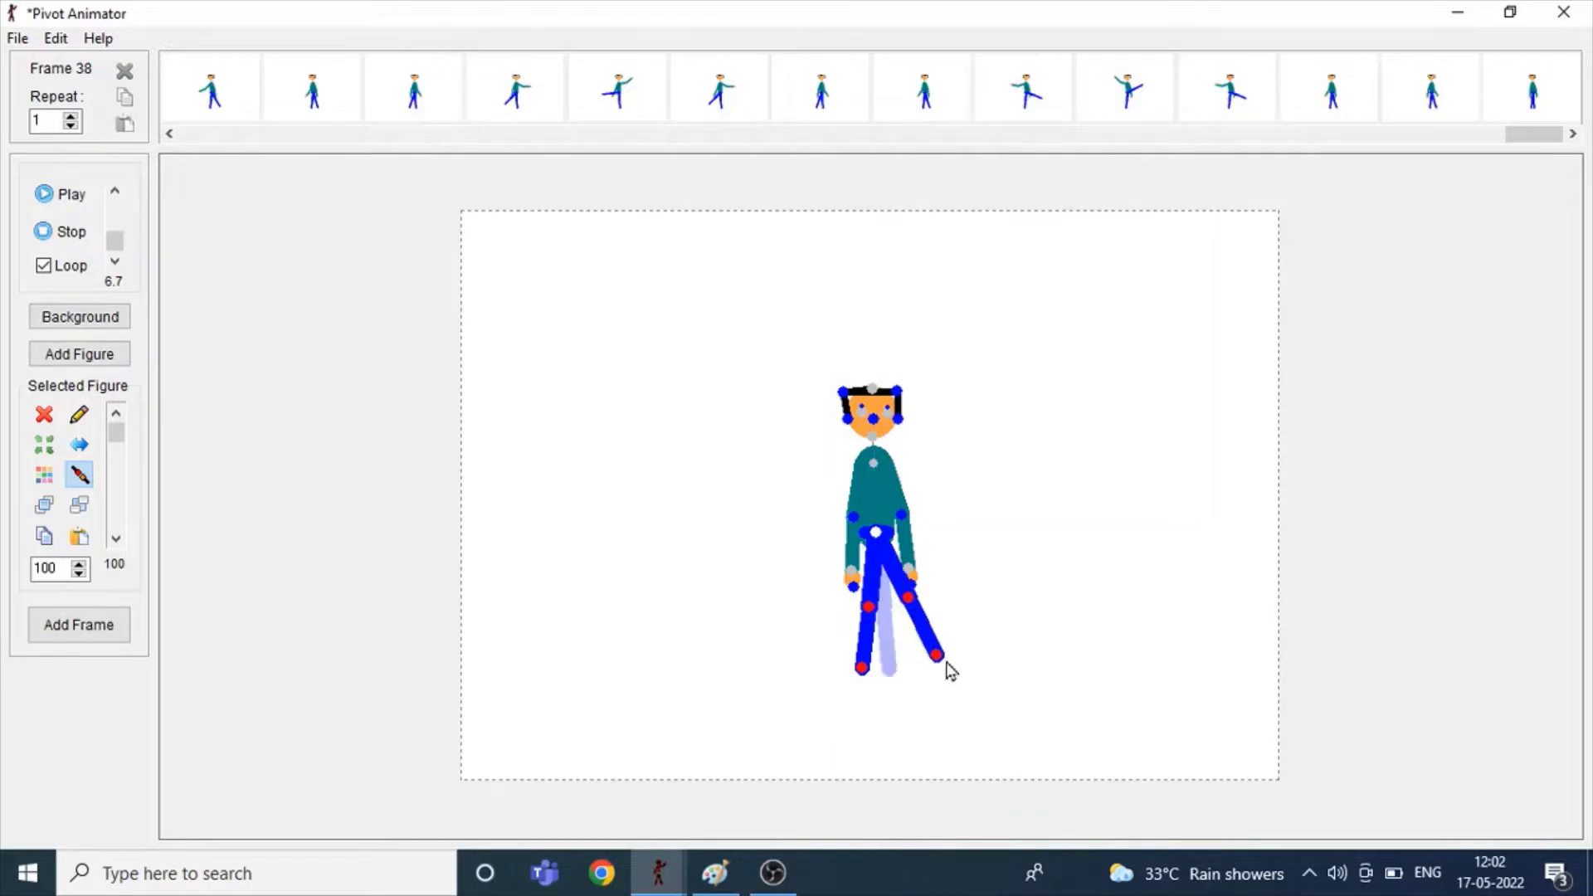
left_click_drag(941, 663, 836, 610)
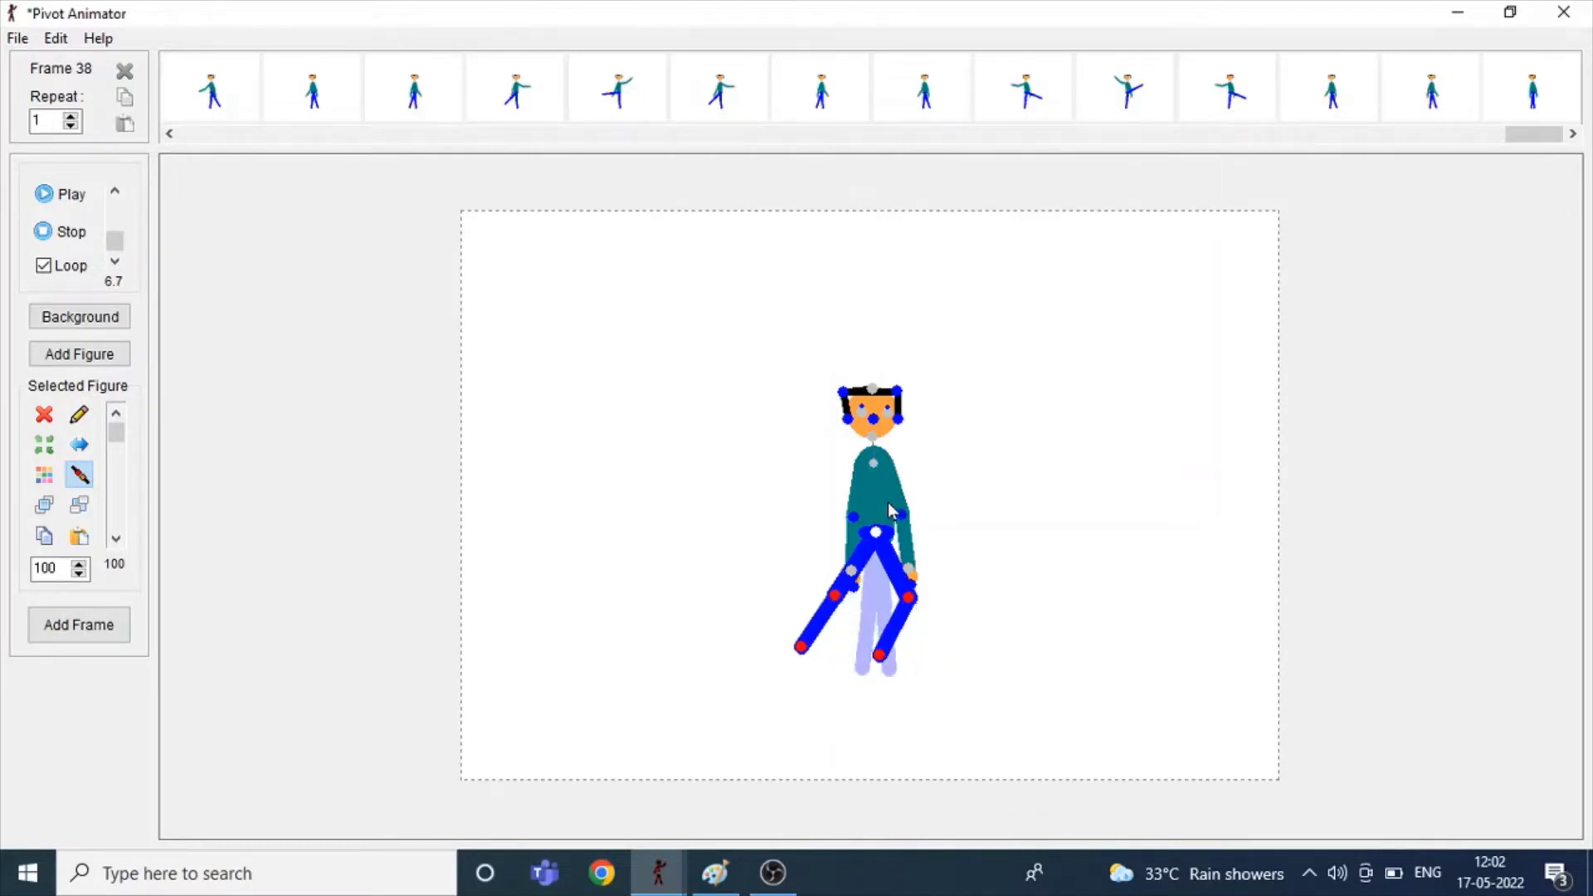
left_click(878, 548)
left_click_drag(878, 548, 993, 556)
key("Return")
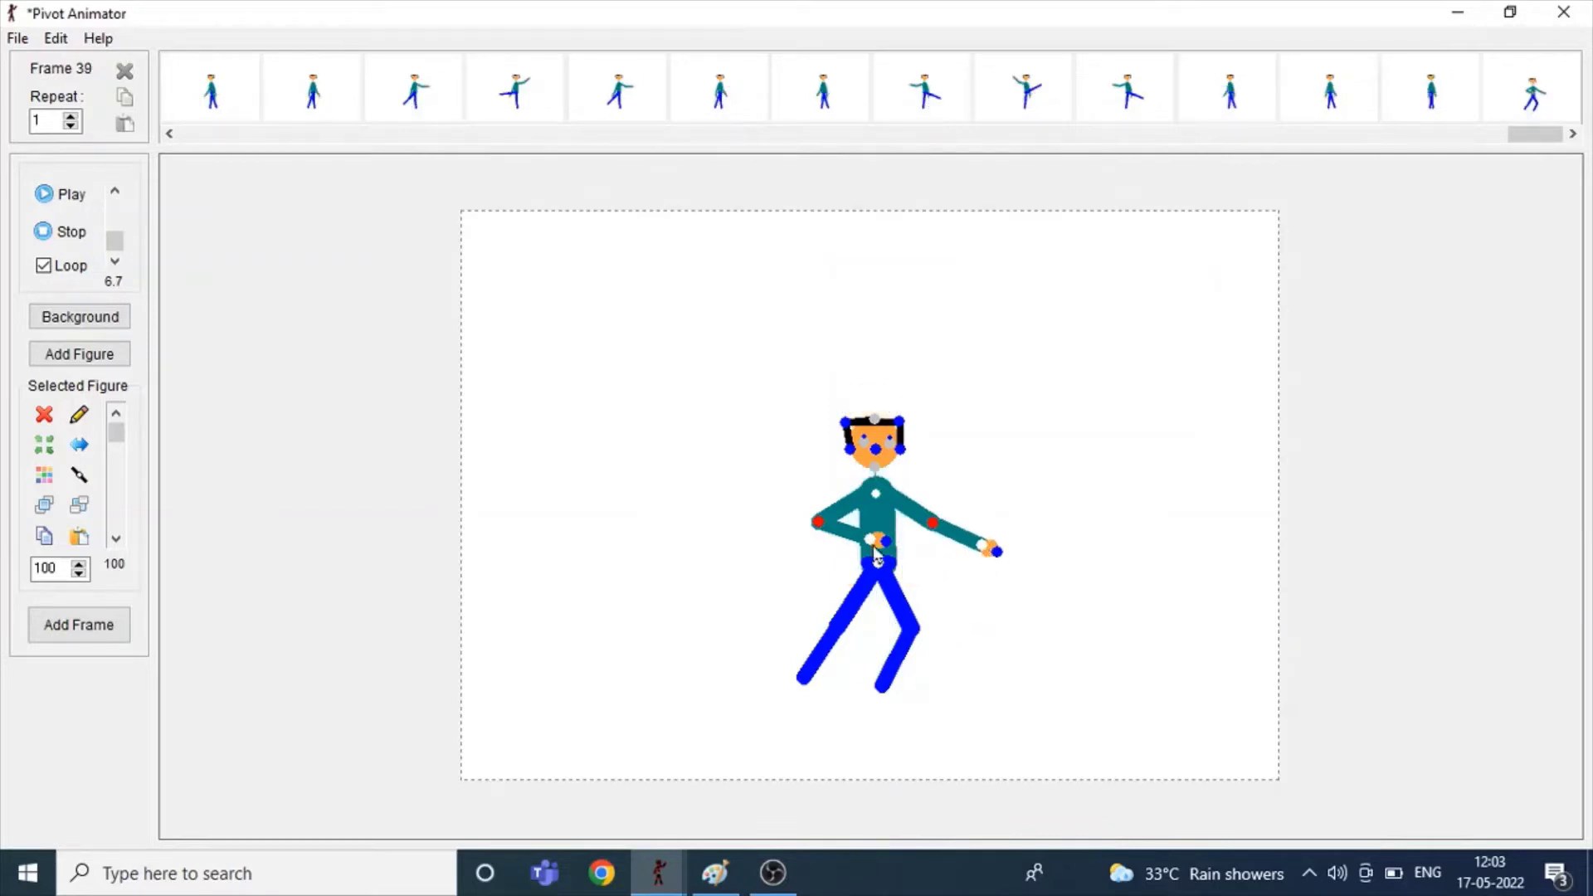
Step: Shift the hand at the waist slightly, then restore it, adding frames 39 and 40
left_click_drag(870, 540, 868, 545)
key("Return")
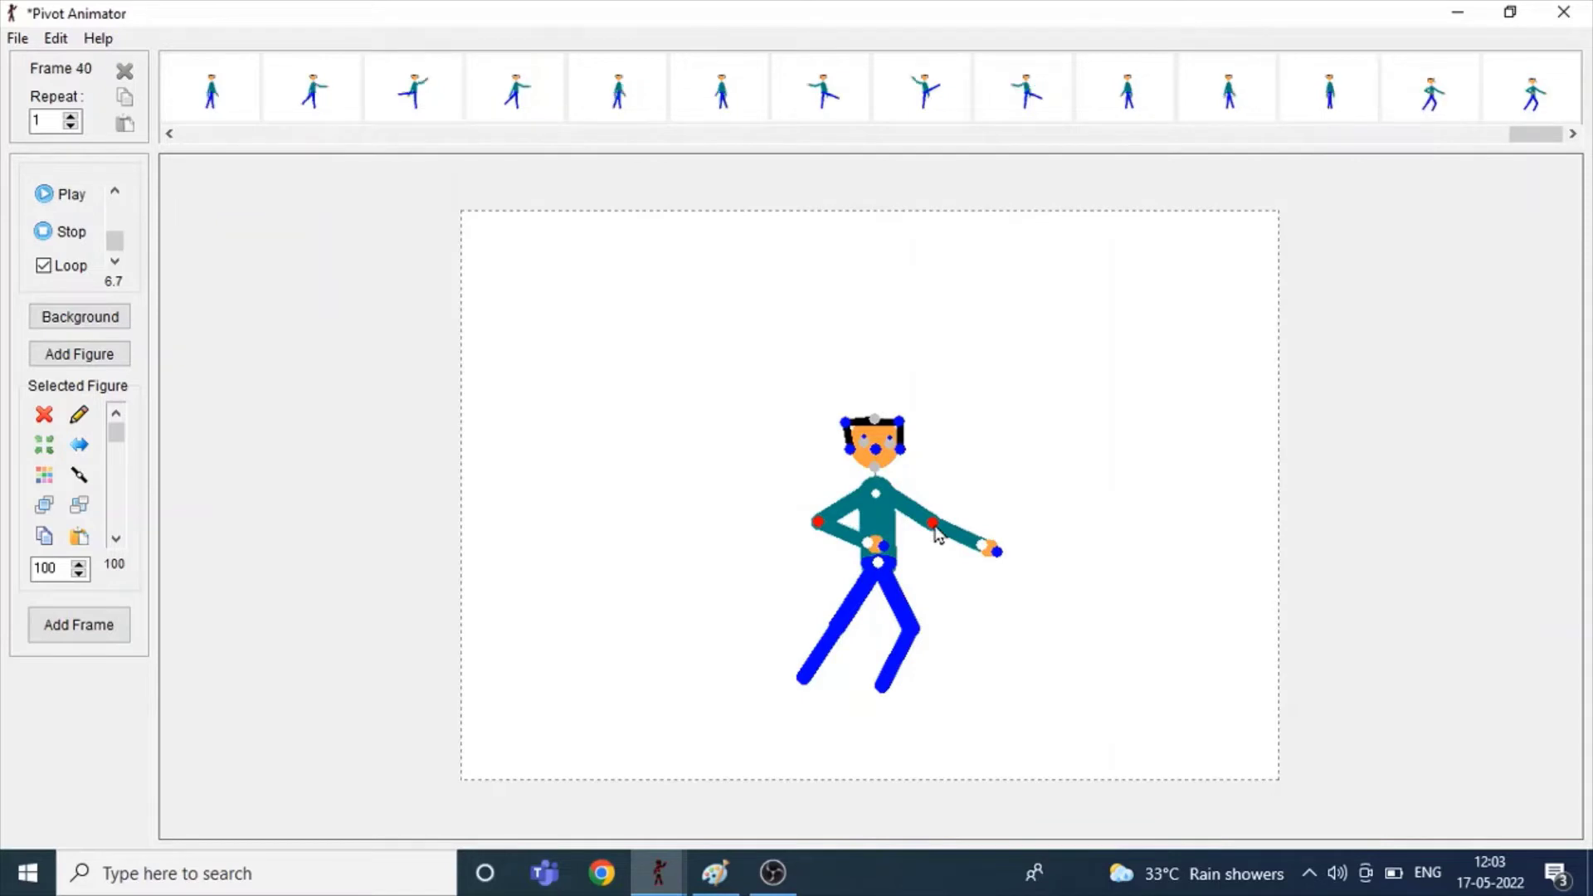
key("ctrl+z")
key("Return")
key("ctrl+z")
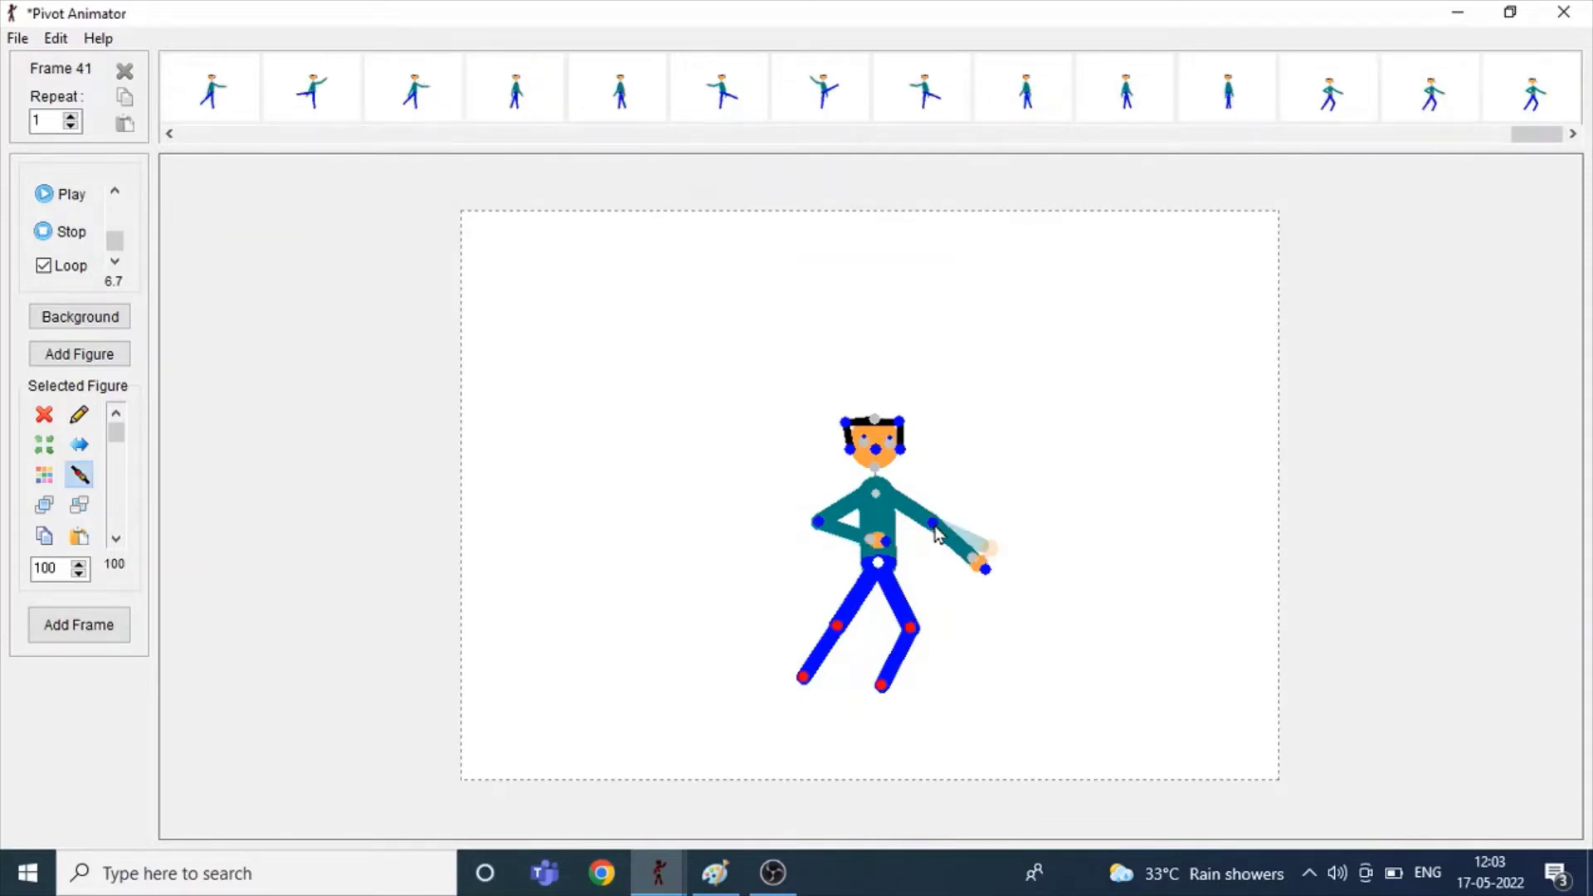
Step: Alternate between the two slightly different arm positions of the bent-leg stance, adding frames up to 43
key("ctrl+y")
key("ctrl+y")
key("Return")
key("ctrl+z")
key("Return")
Step: Move the left-hand-side elbow inward and downward and alternate it with its previous position, adding frames 44 to 48
left_click_drag(886, 544, 835, 534)
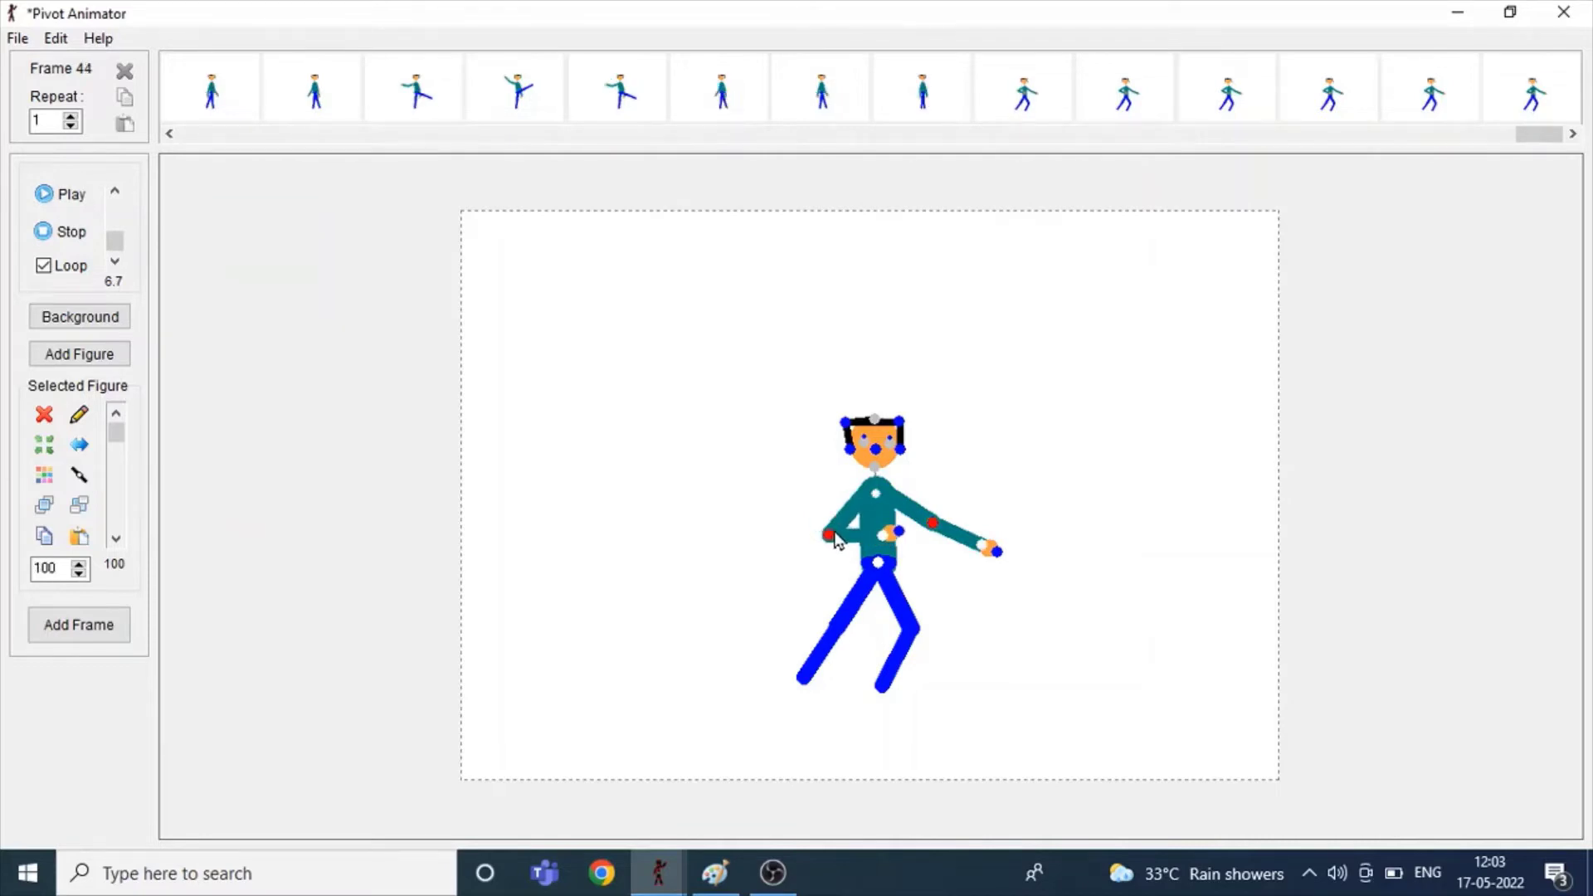
key("ctrl+z")
key("Return")
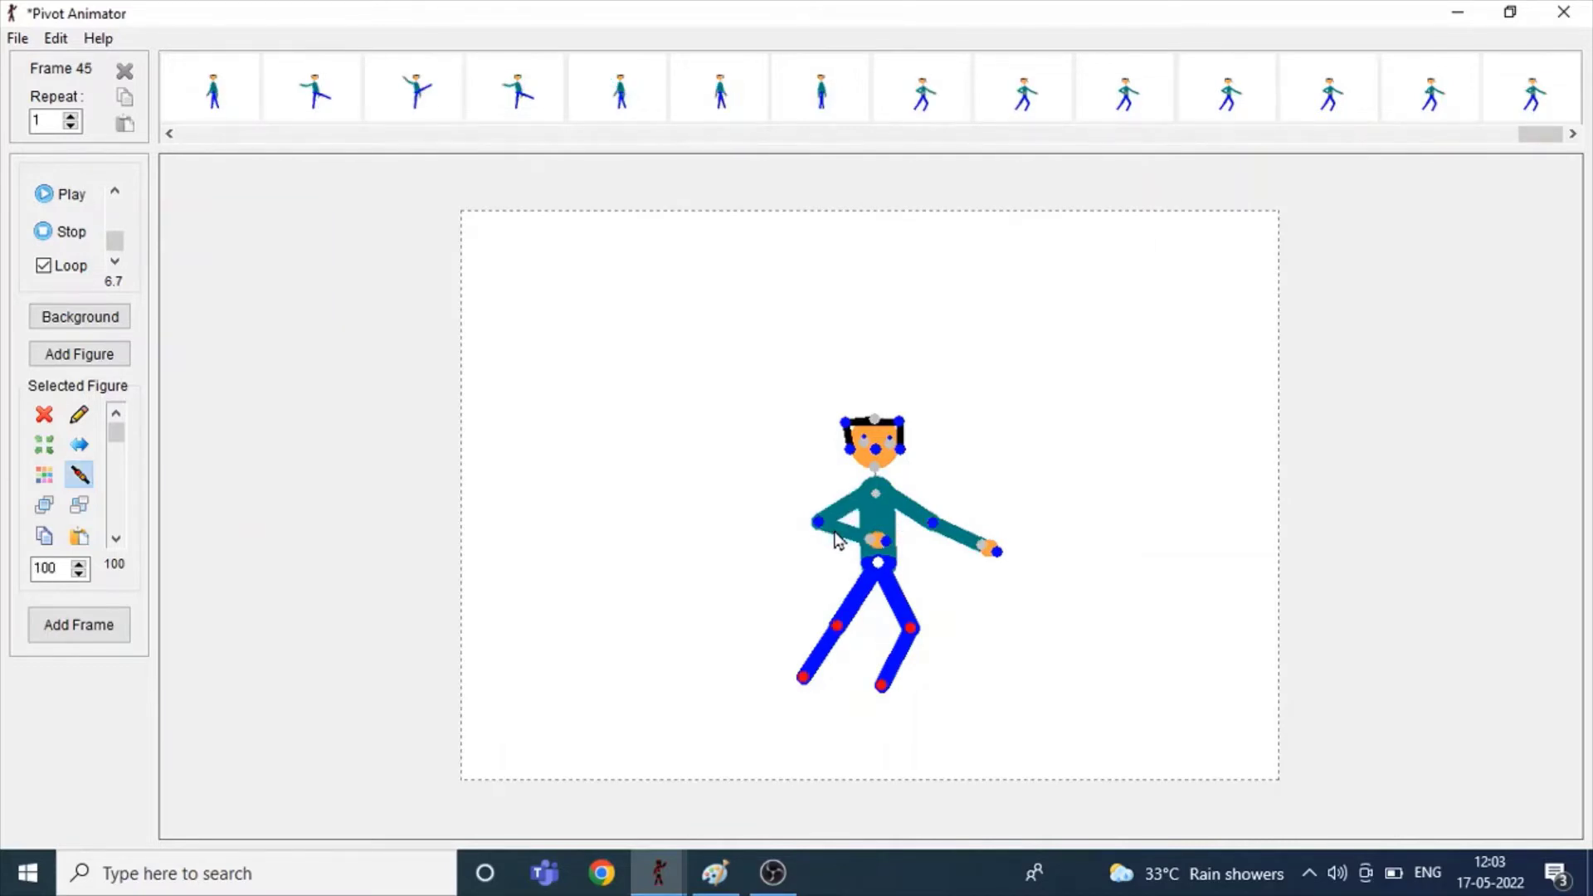
key("ctrl+y")
key("Return")
key("ctrl+z")
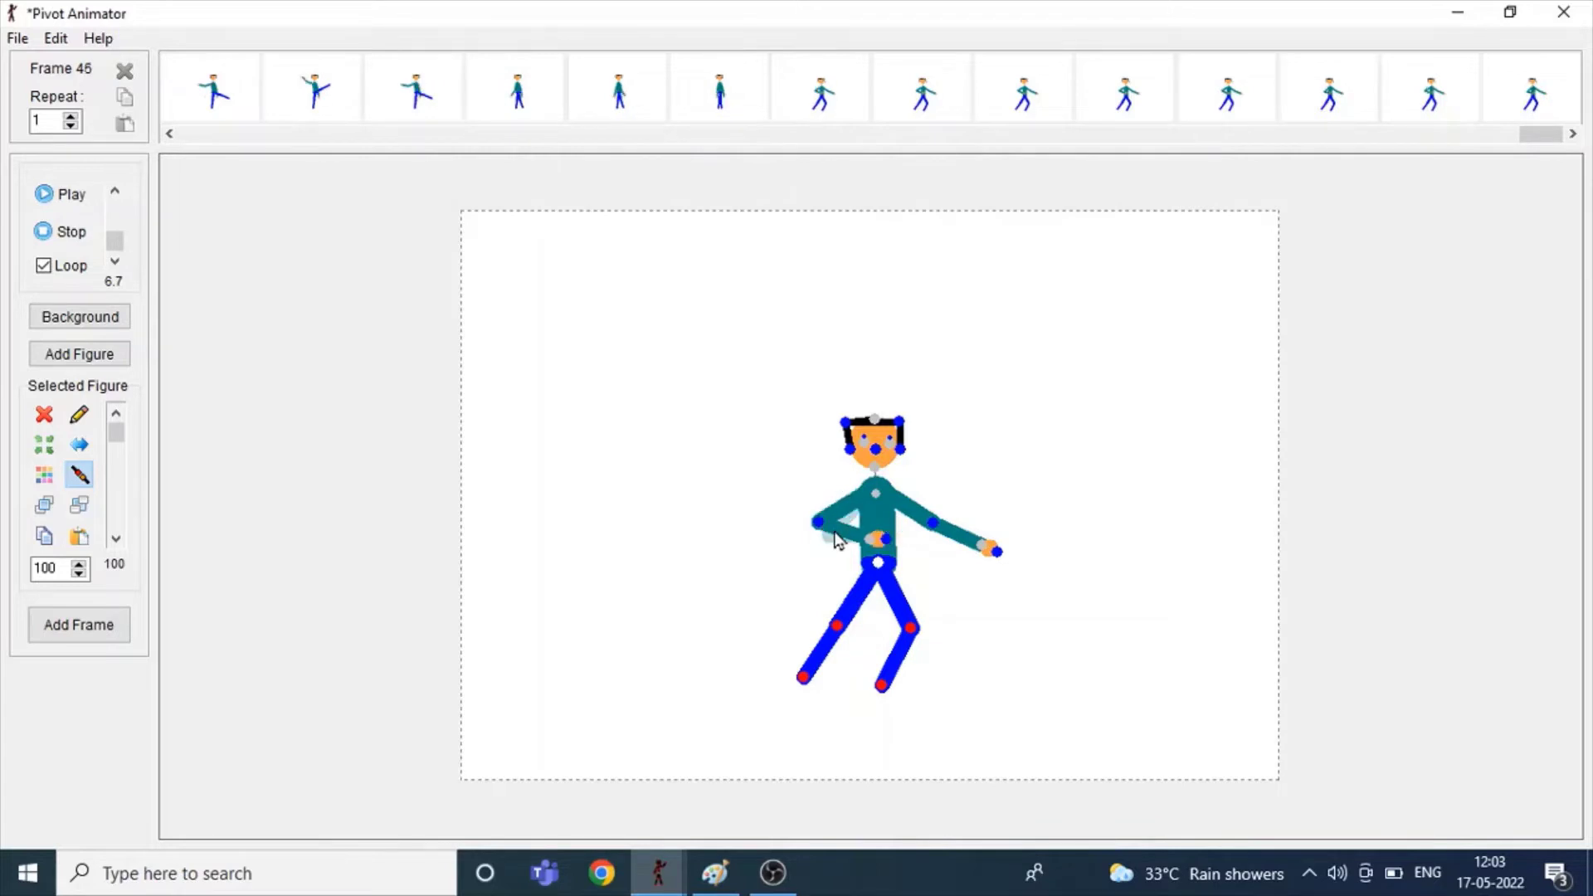
key("Return")
key("Return")
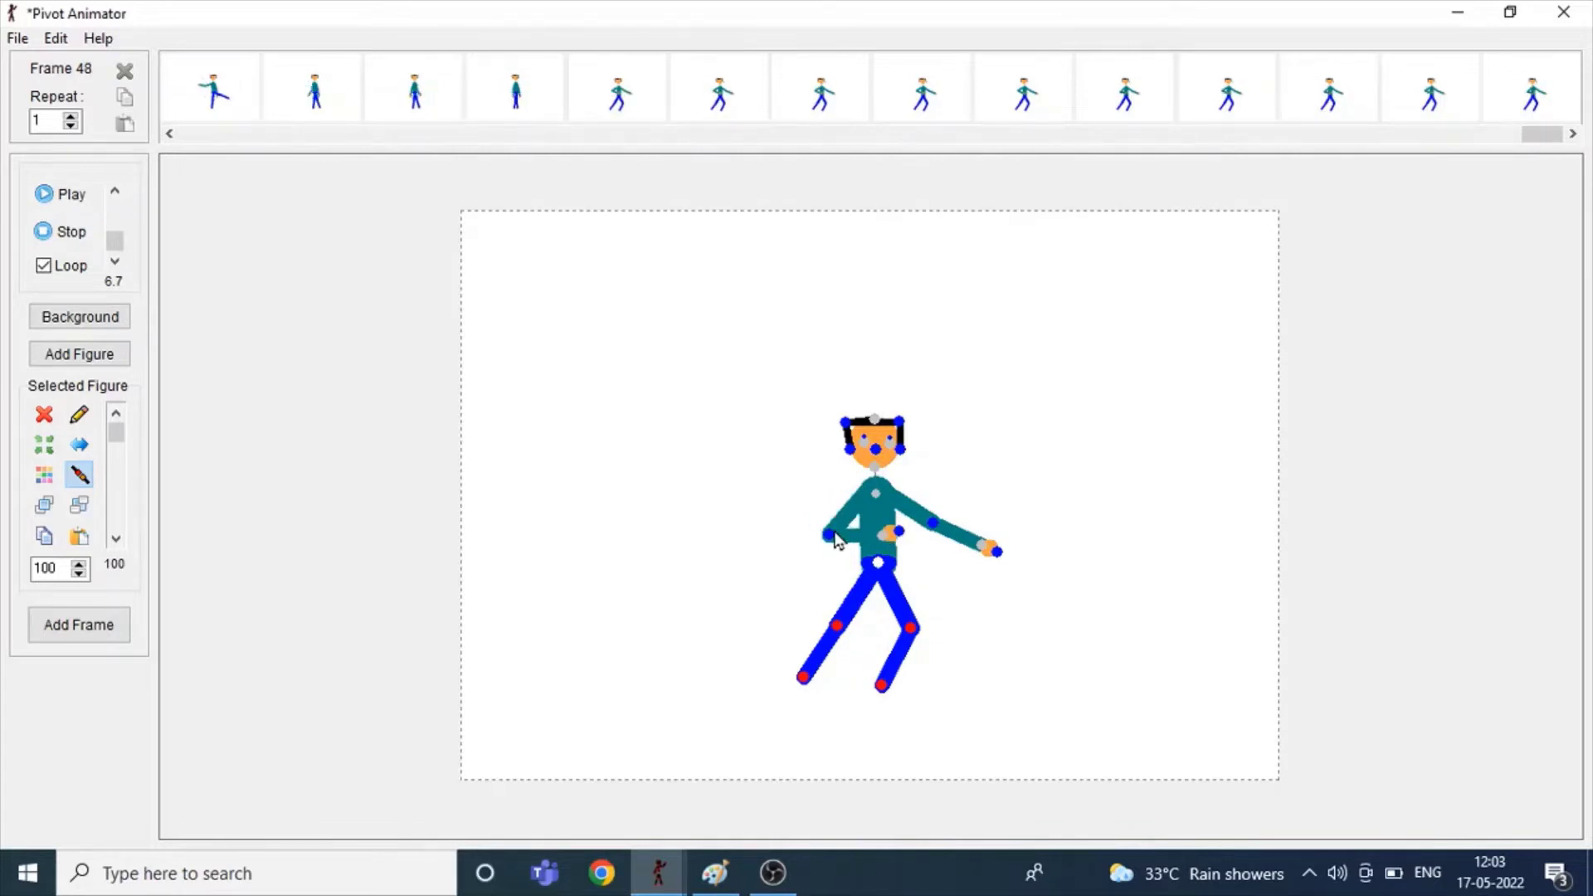
key("Return")
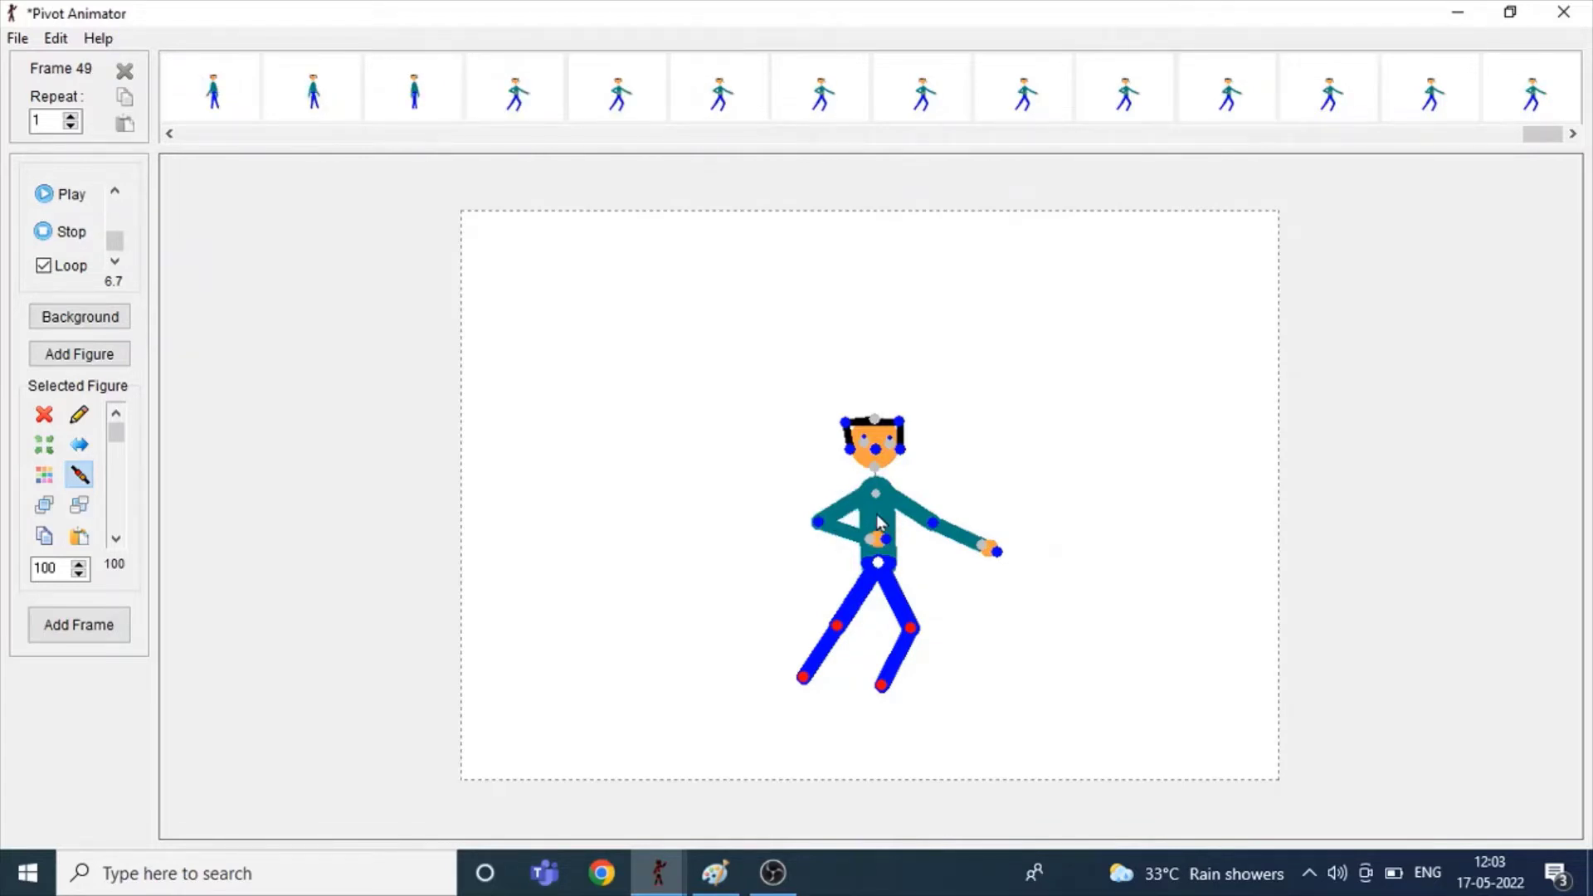
Step: Swing the man's arms over to the left-hand side of his body and add frame 49
left_click_drag(997, 551, 980, 573)
mouse_move(933, 523)
left_mouse_down()
mouse_move(904, 545)
mouse_move(767, 562)
mouse_move(824, 528)
mouse_move(875, 532)
left_mouse_up()
key("Return")
Step: Return the man's legs and body to the straight standing pose and add frame 50
left_click_drag(835, 595, 869, 606)
left_click_drag(879, 655, 937, 655)
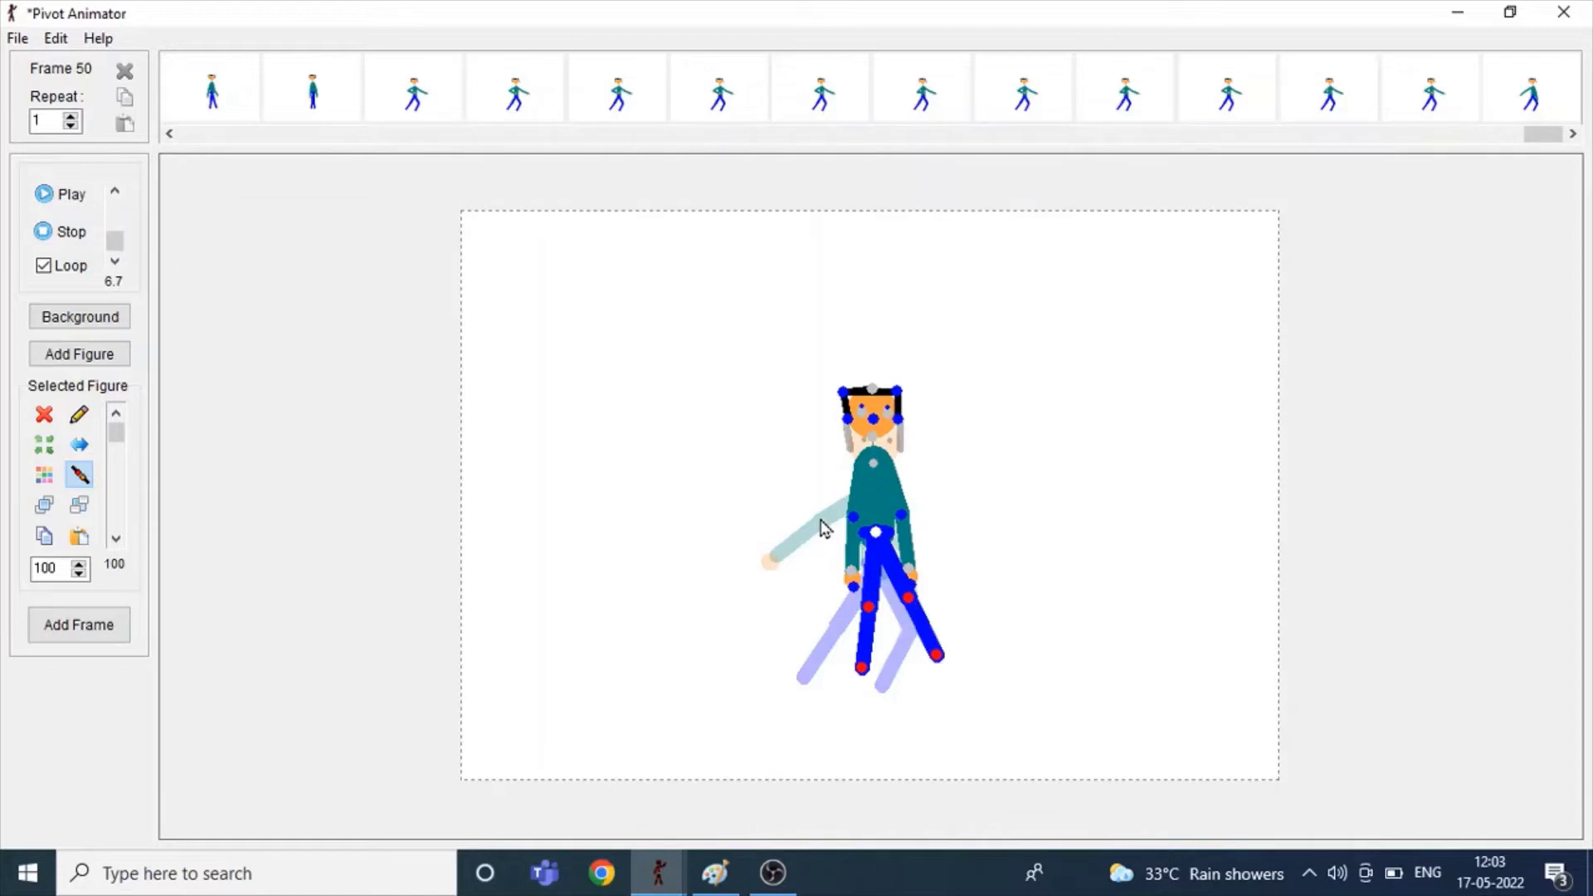
left_click_drag(908, 598, 882, 607)
key("Return")
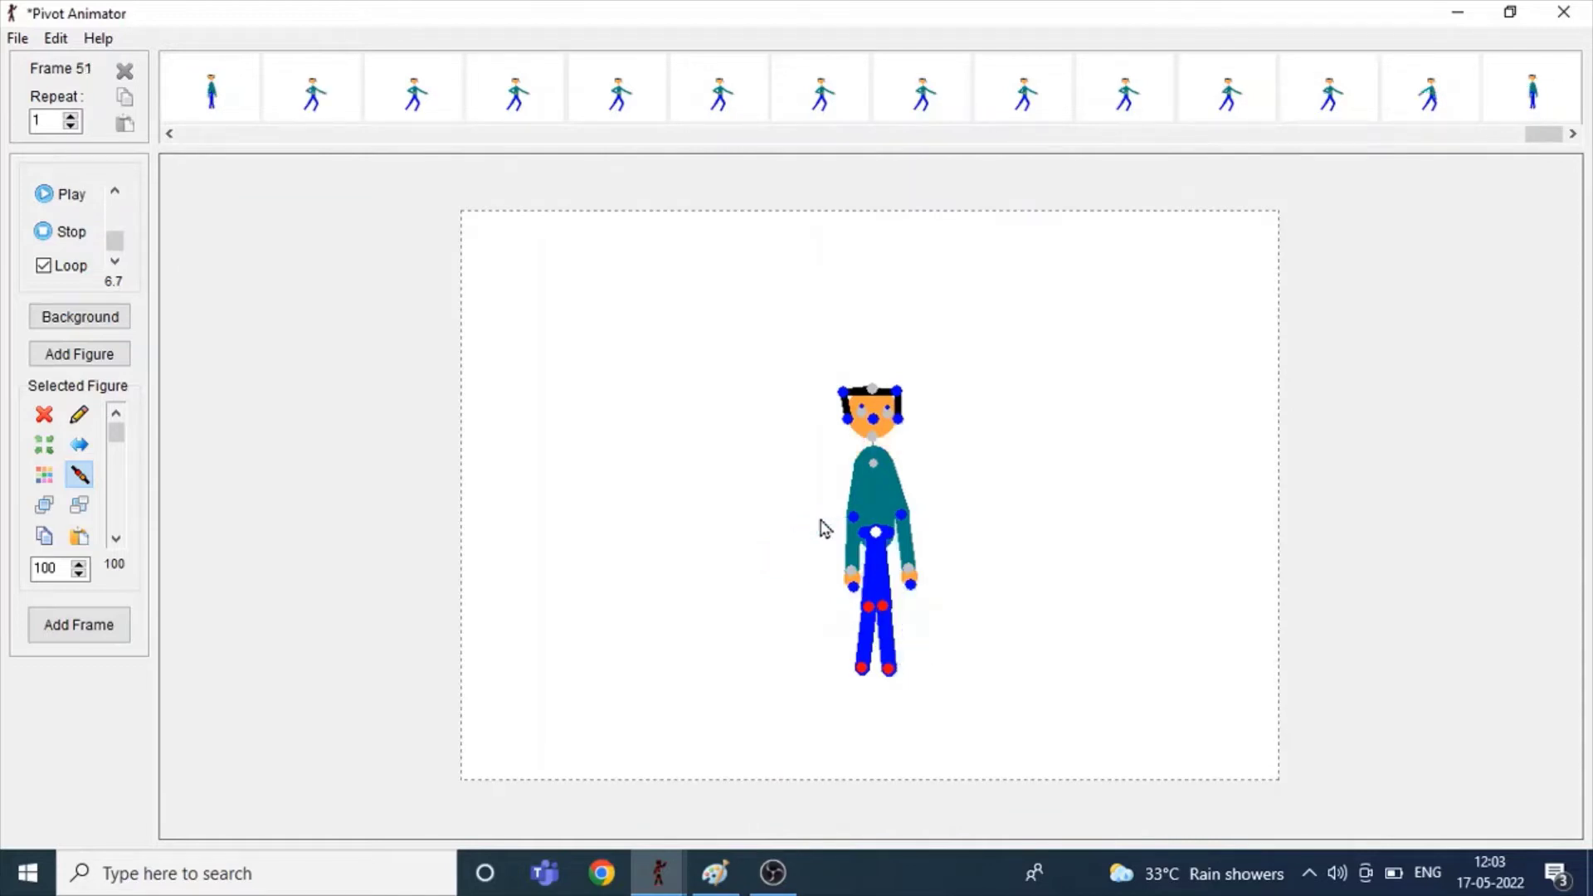
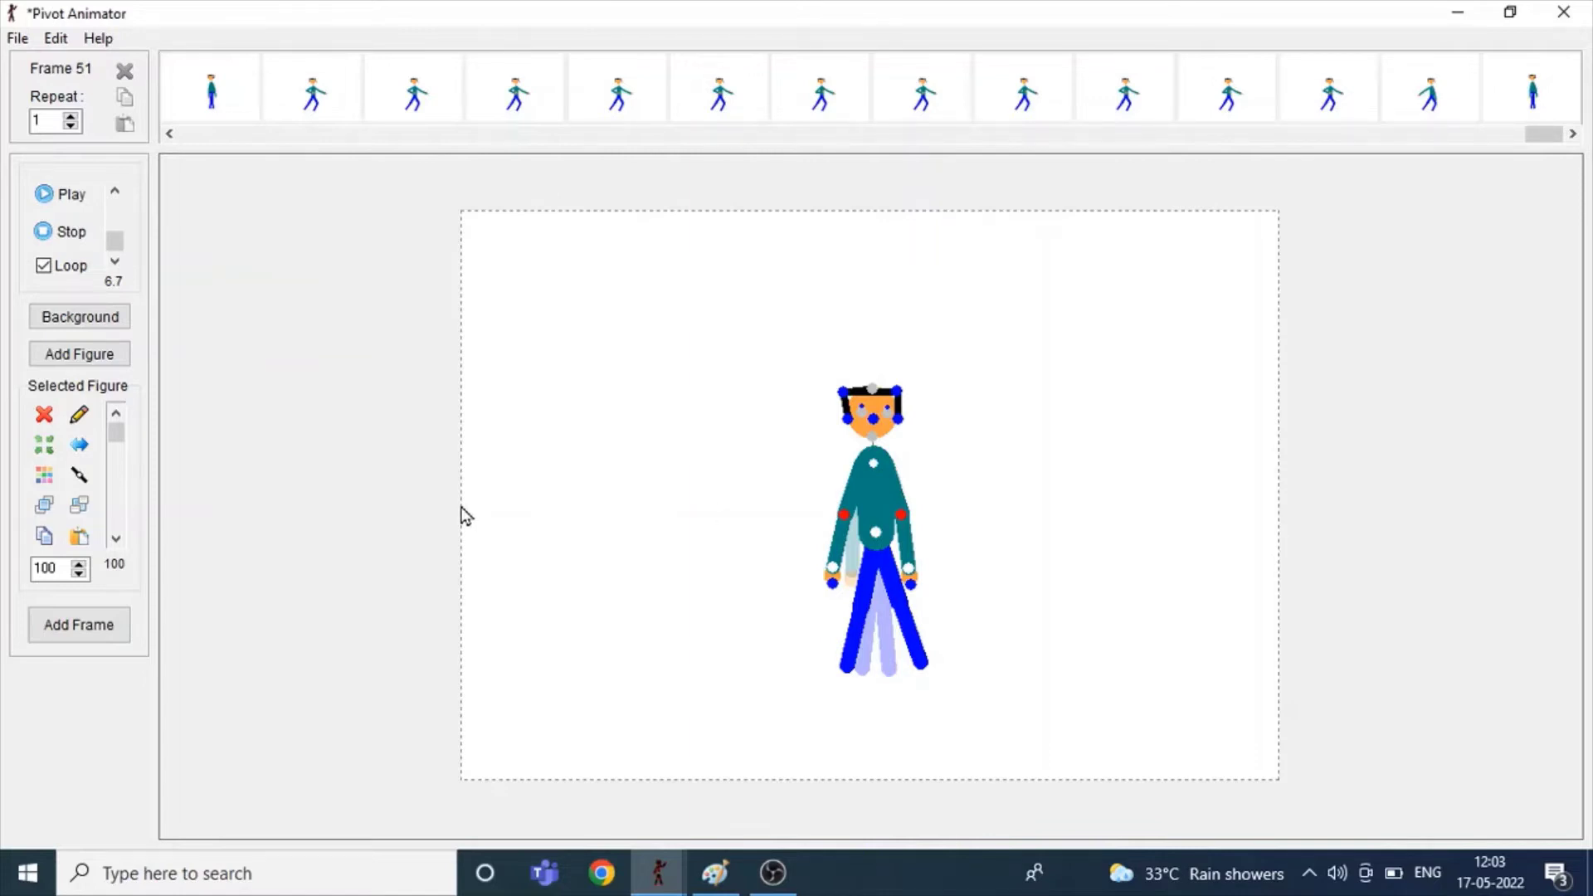
Step: Bring both of the man's arms together in front of his body with legs apart and add frame 51
left_click(43, 510)
left_click_drag(904, 519, 870, 537)
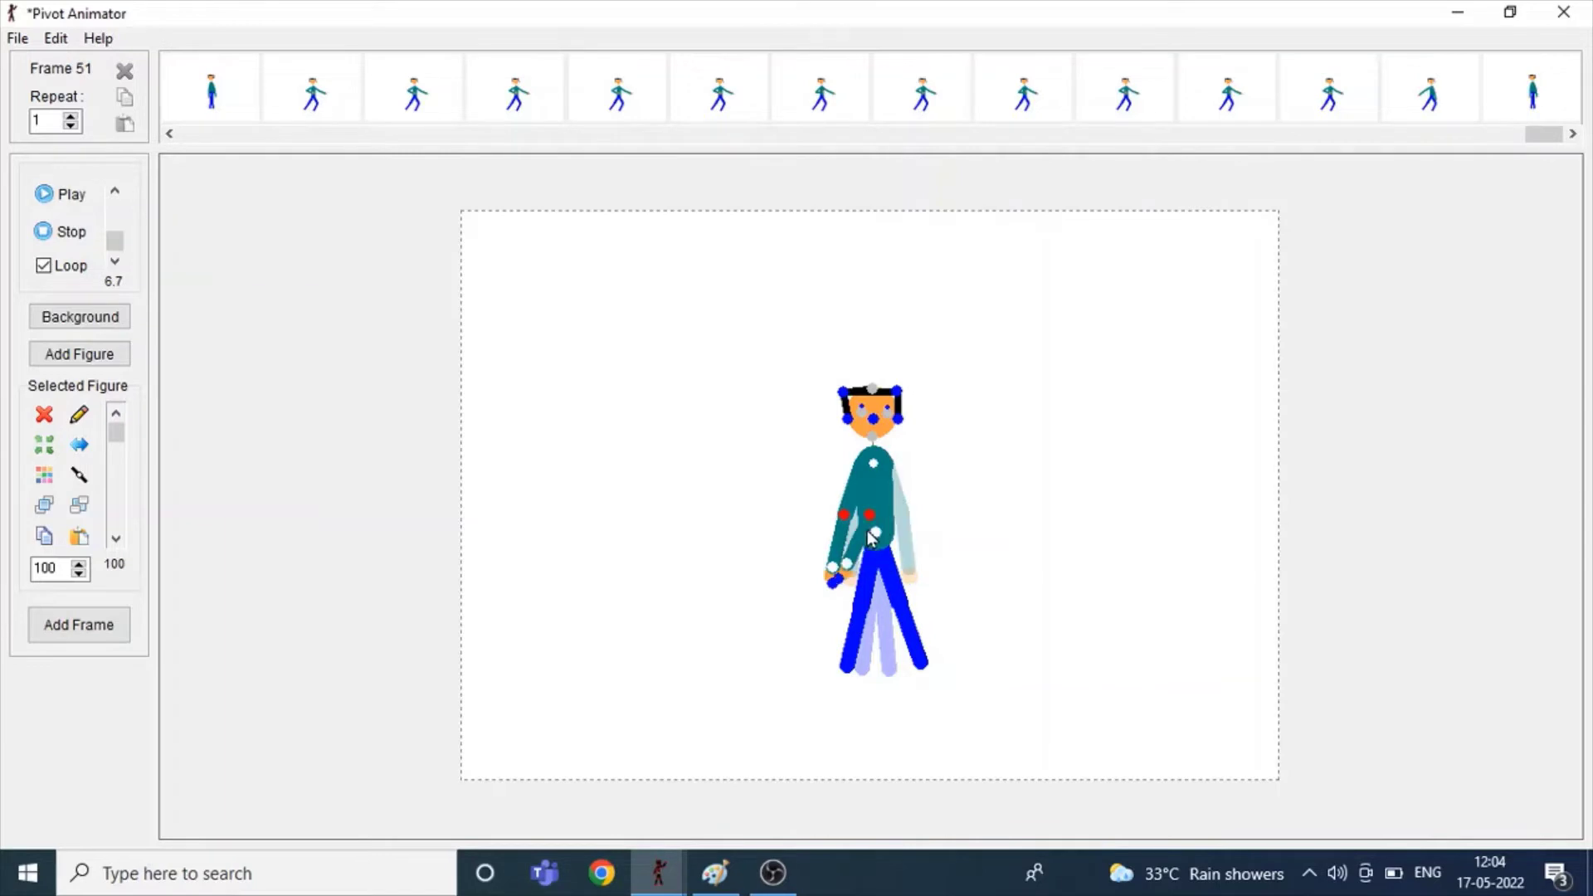
left_click(871, 586)
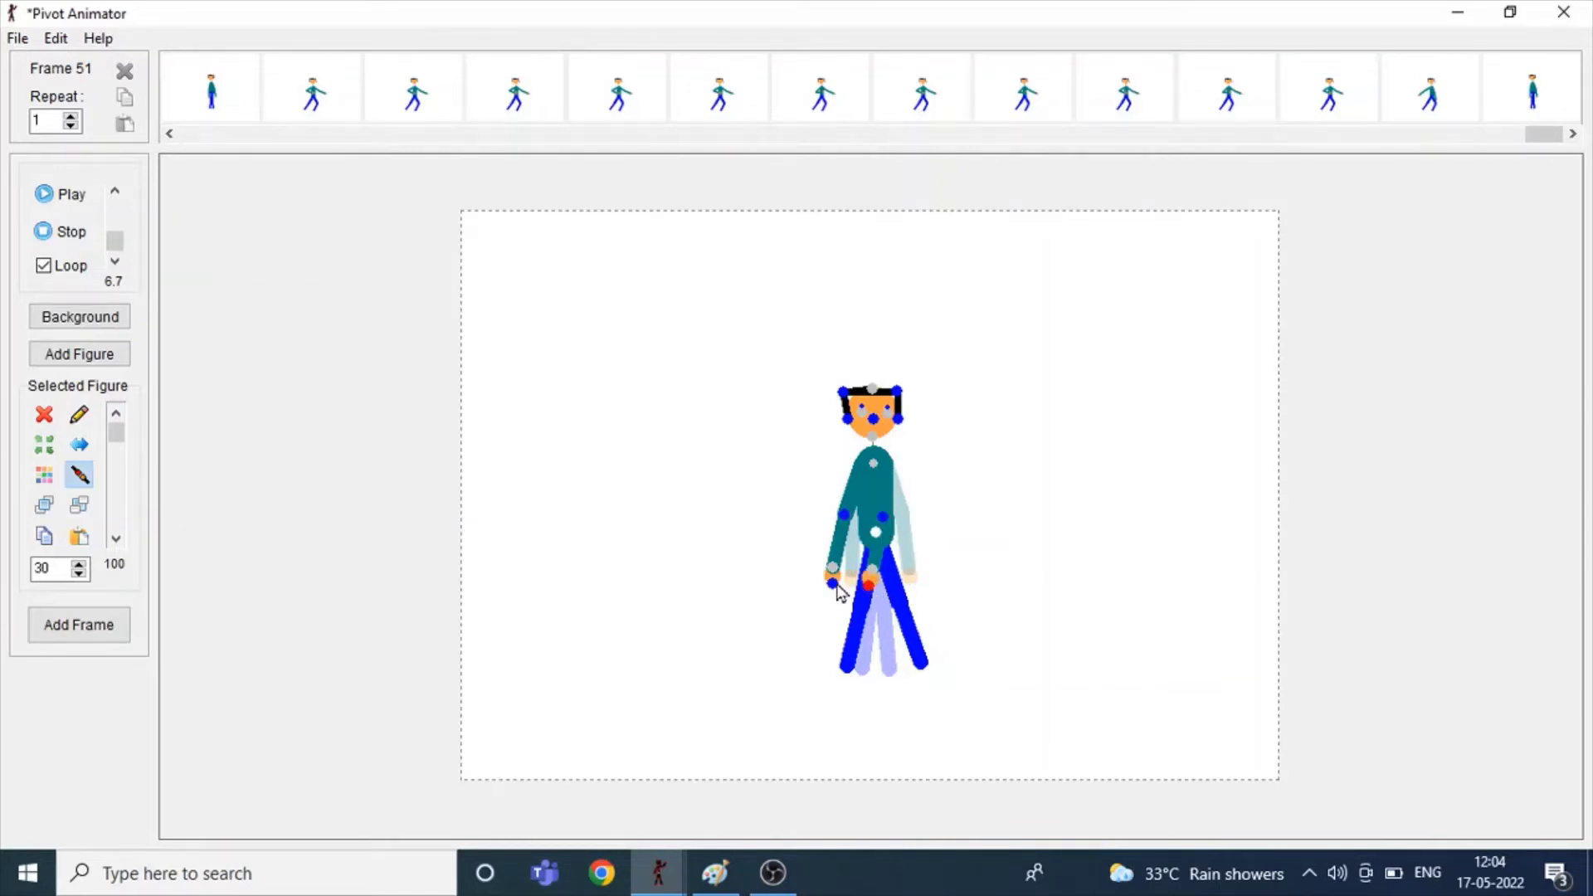
left_click(830, 584)
left_click_drag(844, 513, 881, 568)
key("Return")
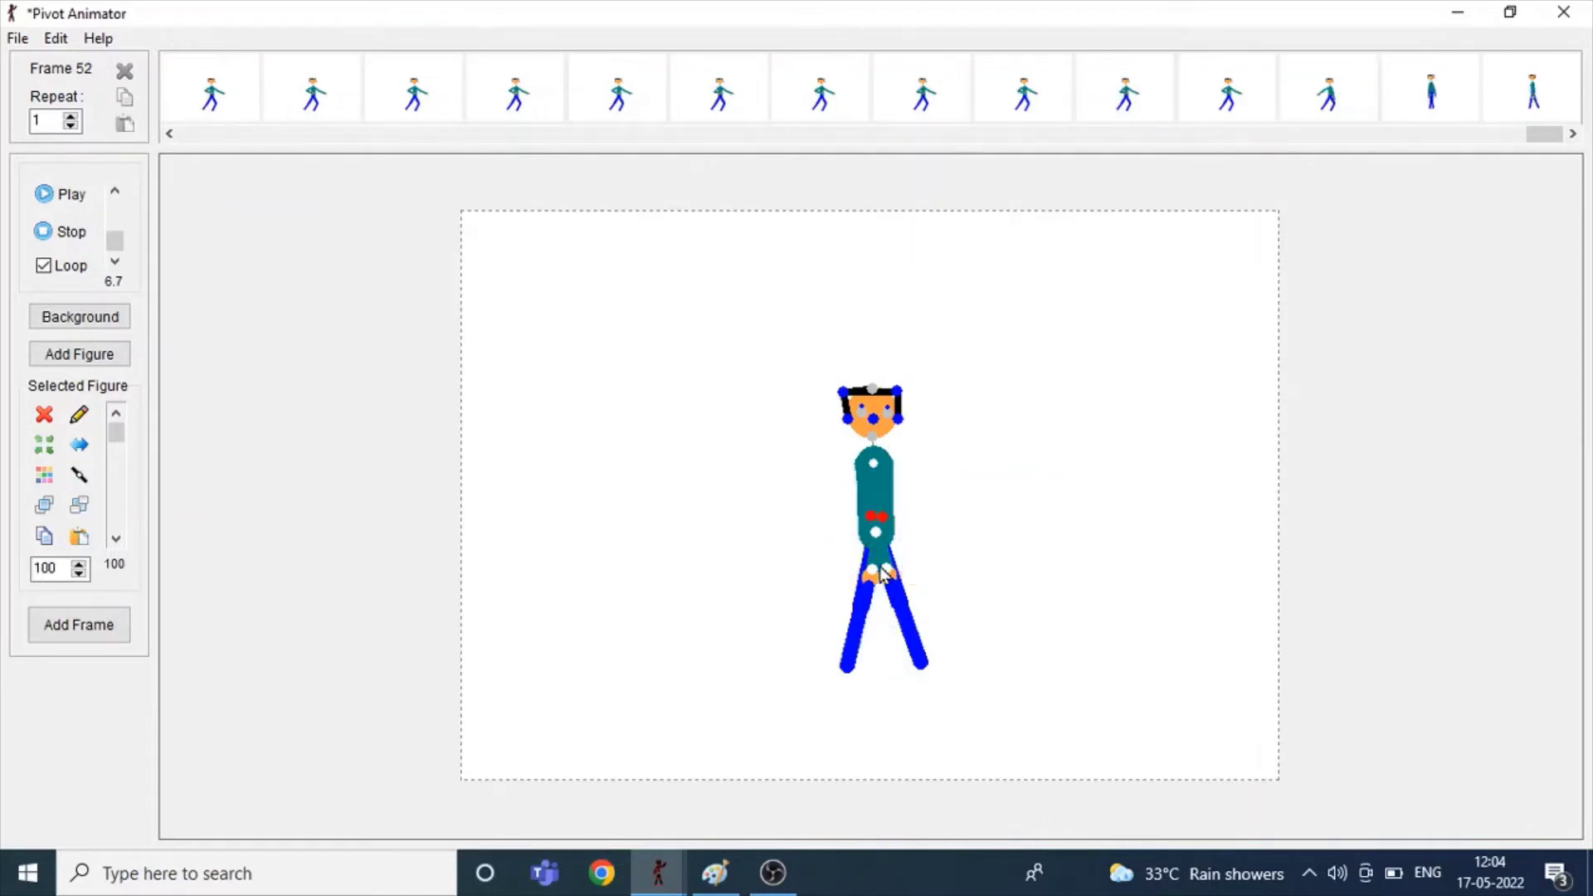
Step: Bring the man's spread legs together while keeping his arms in front of his body, and add frame 52
left_click(905, 618)
left_click_drag(904, 612, 872, 619)
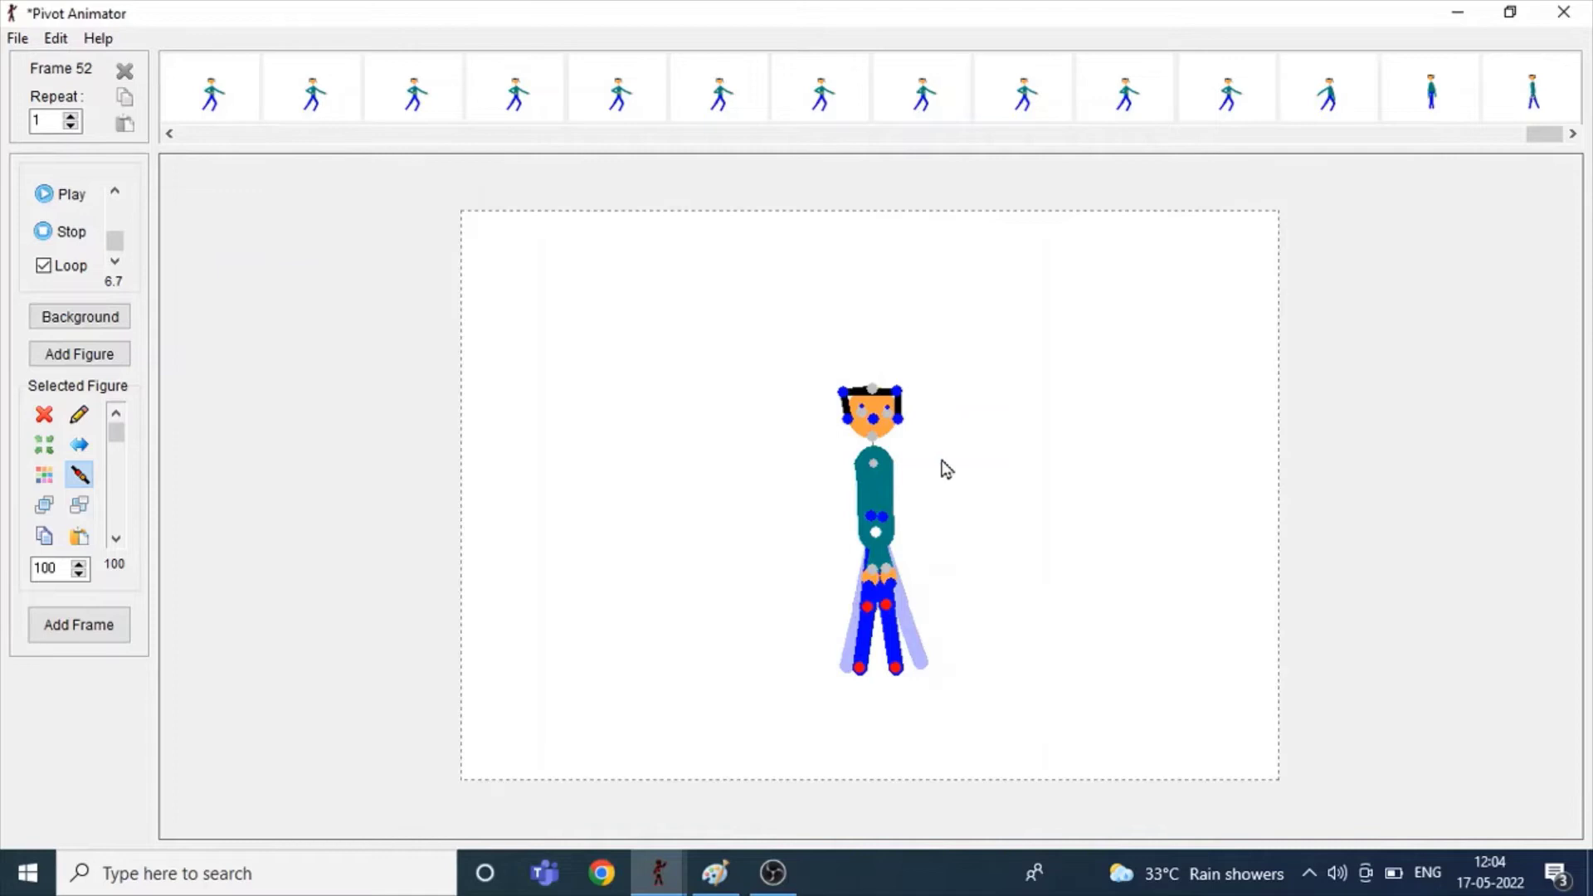
left_click(888, 574)
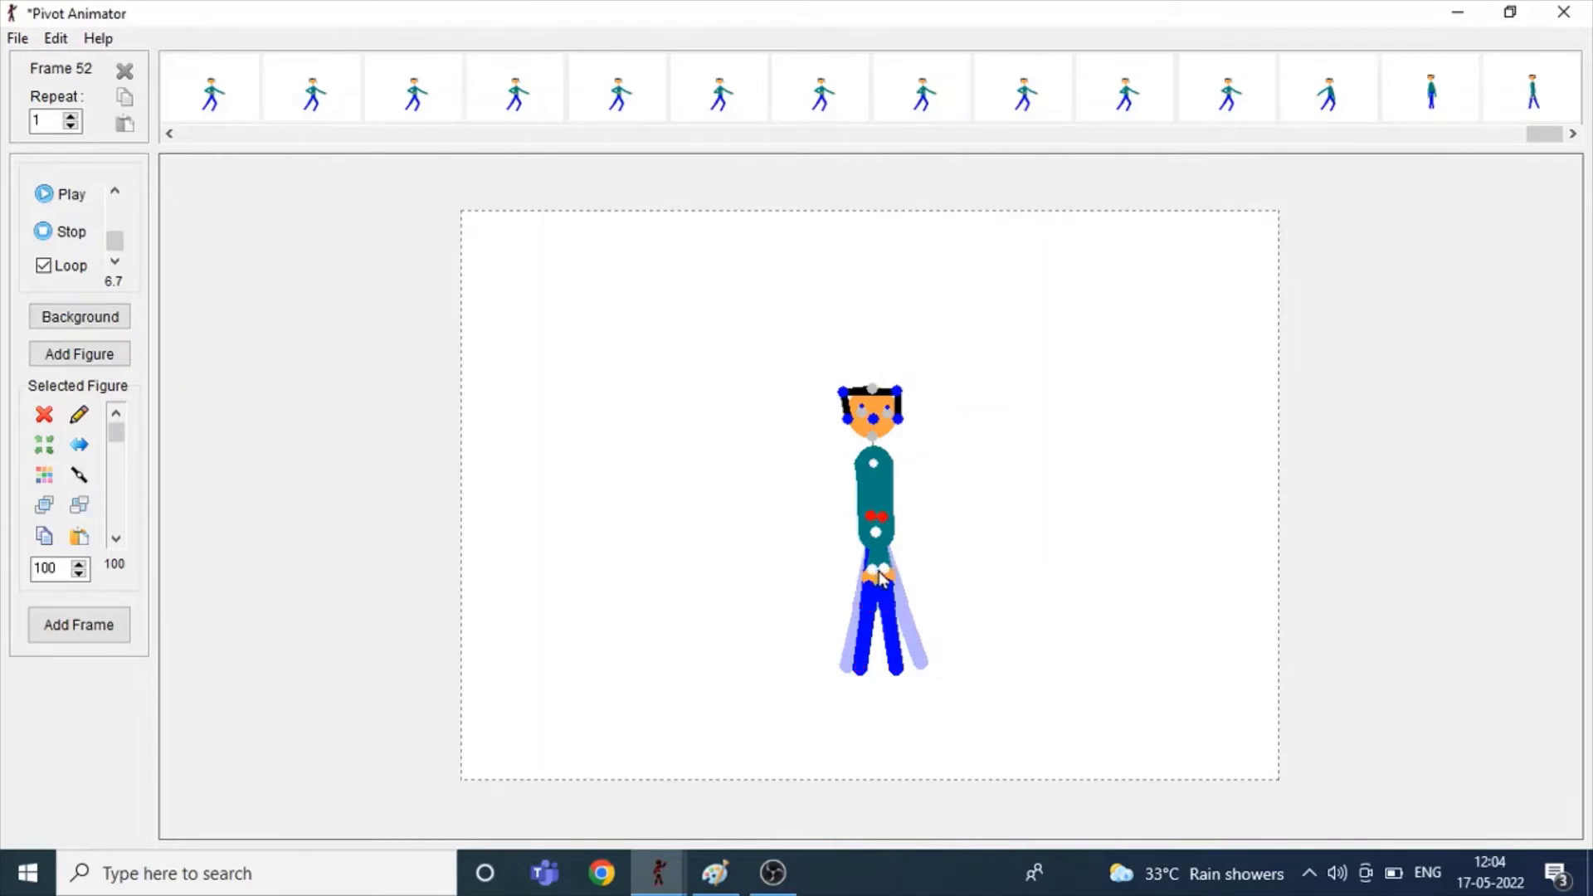
key("space")
Step: Alternate the legs-apart and legs-together poses with the arms held in front, adding frames 53 to 60
key("ctrl+z")
key("ctrl+z")
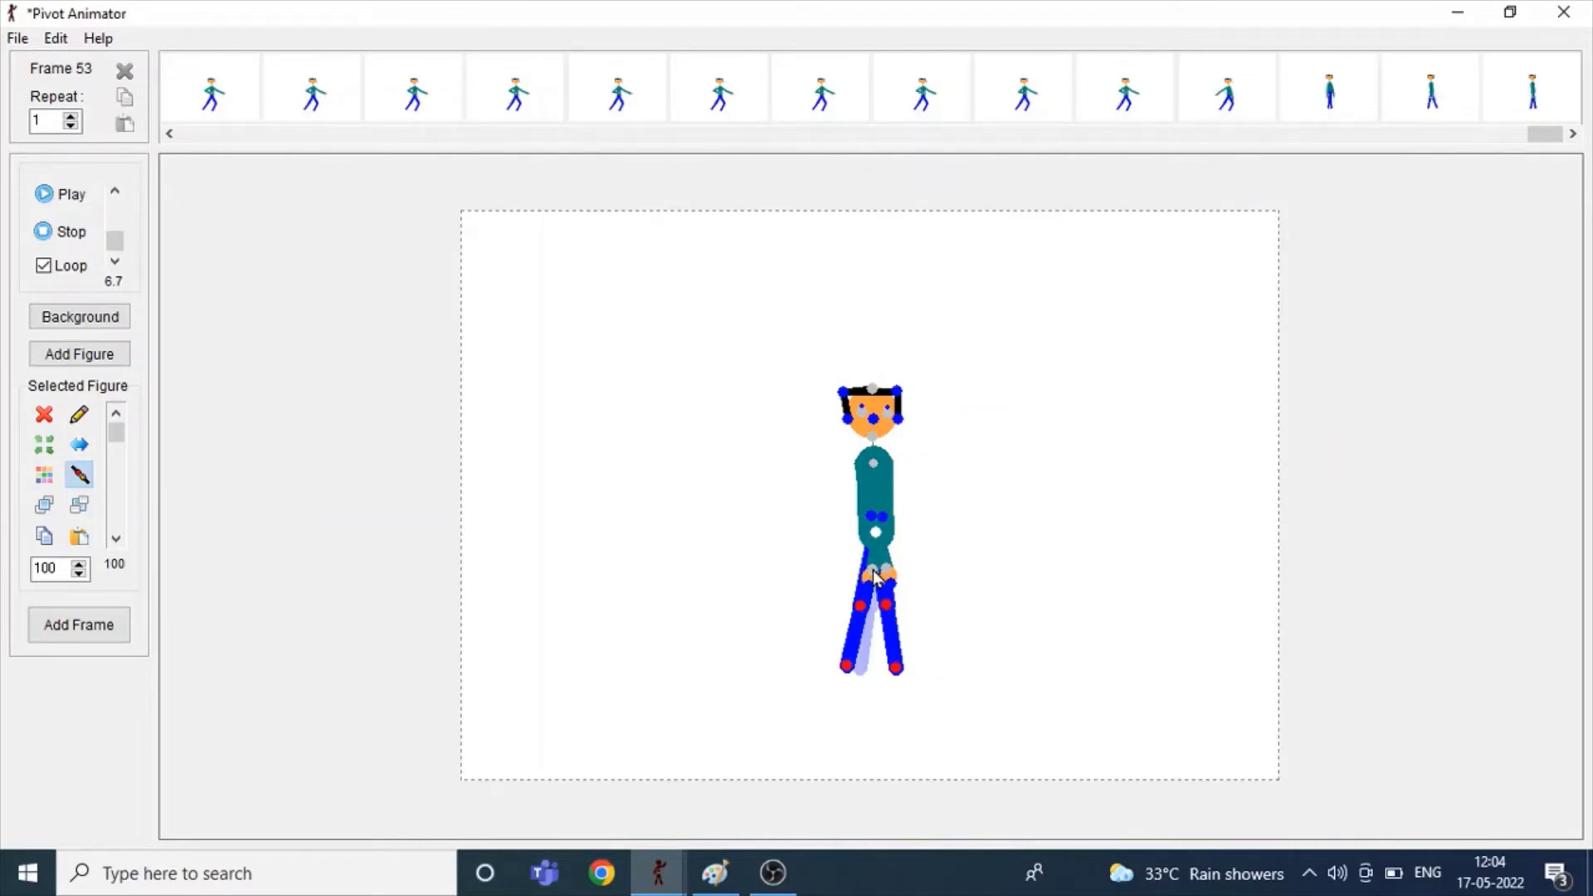
key("ctrl+z")
key("Return")
key("ctrl+z")
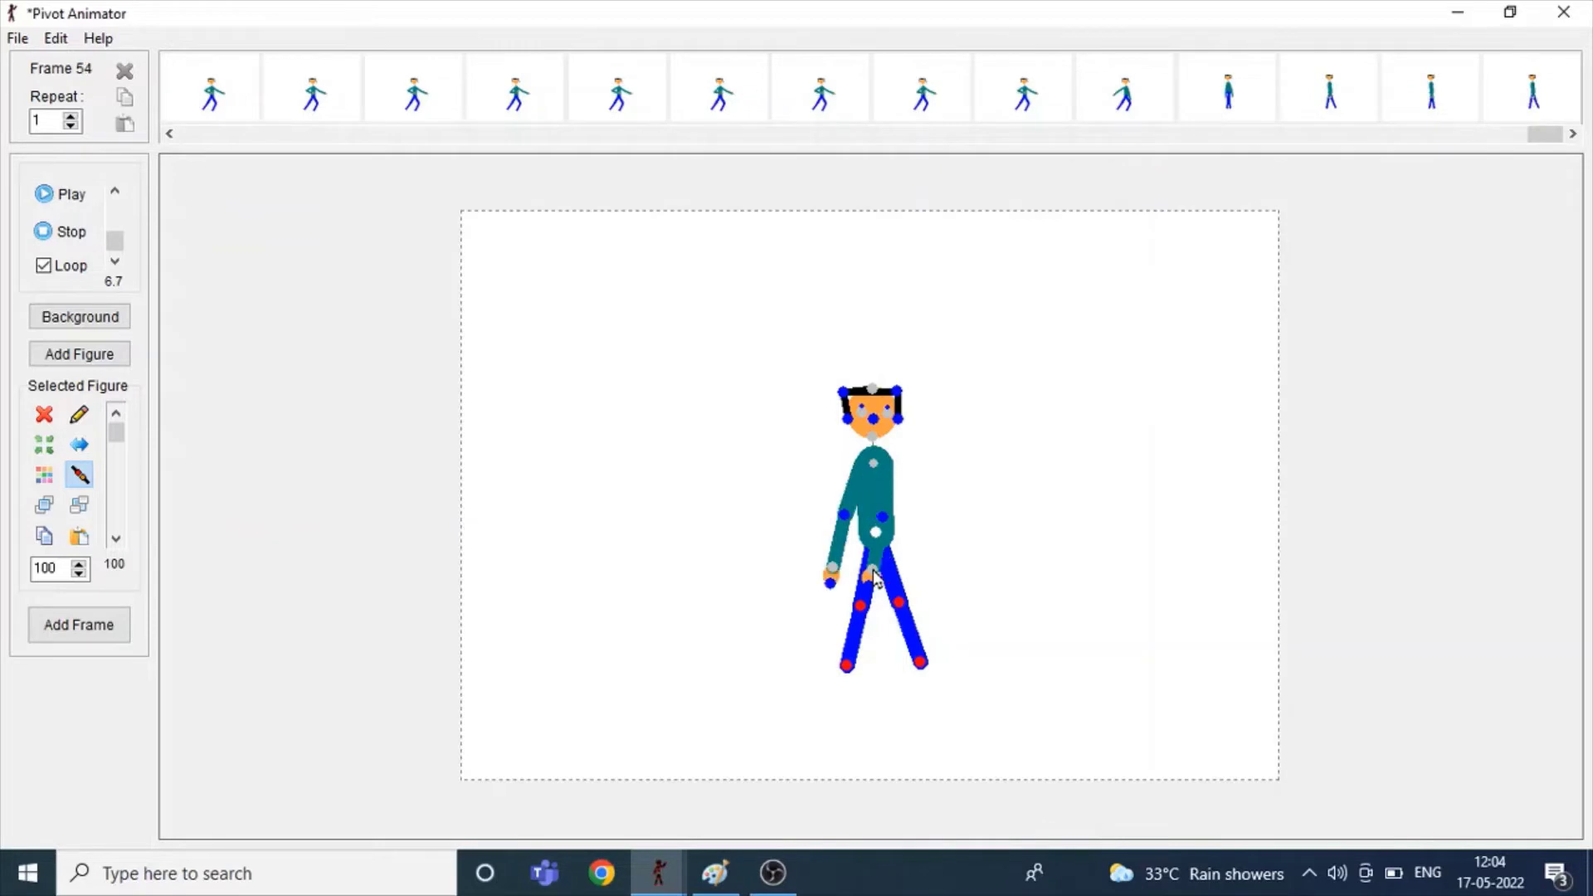
key("ctrl+z")
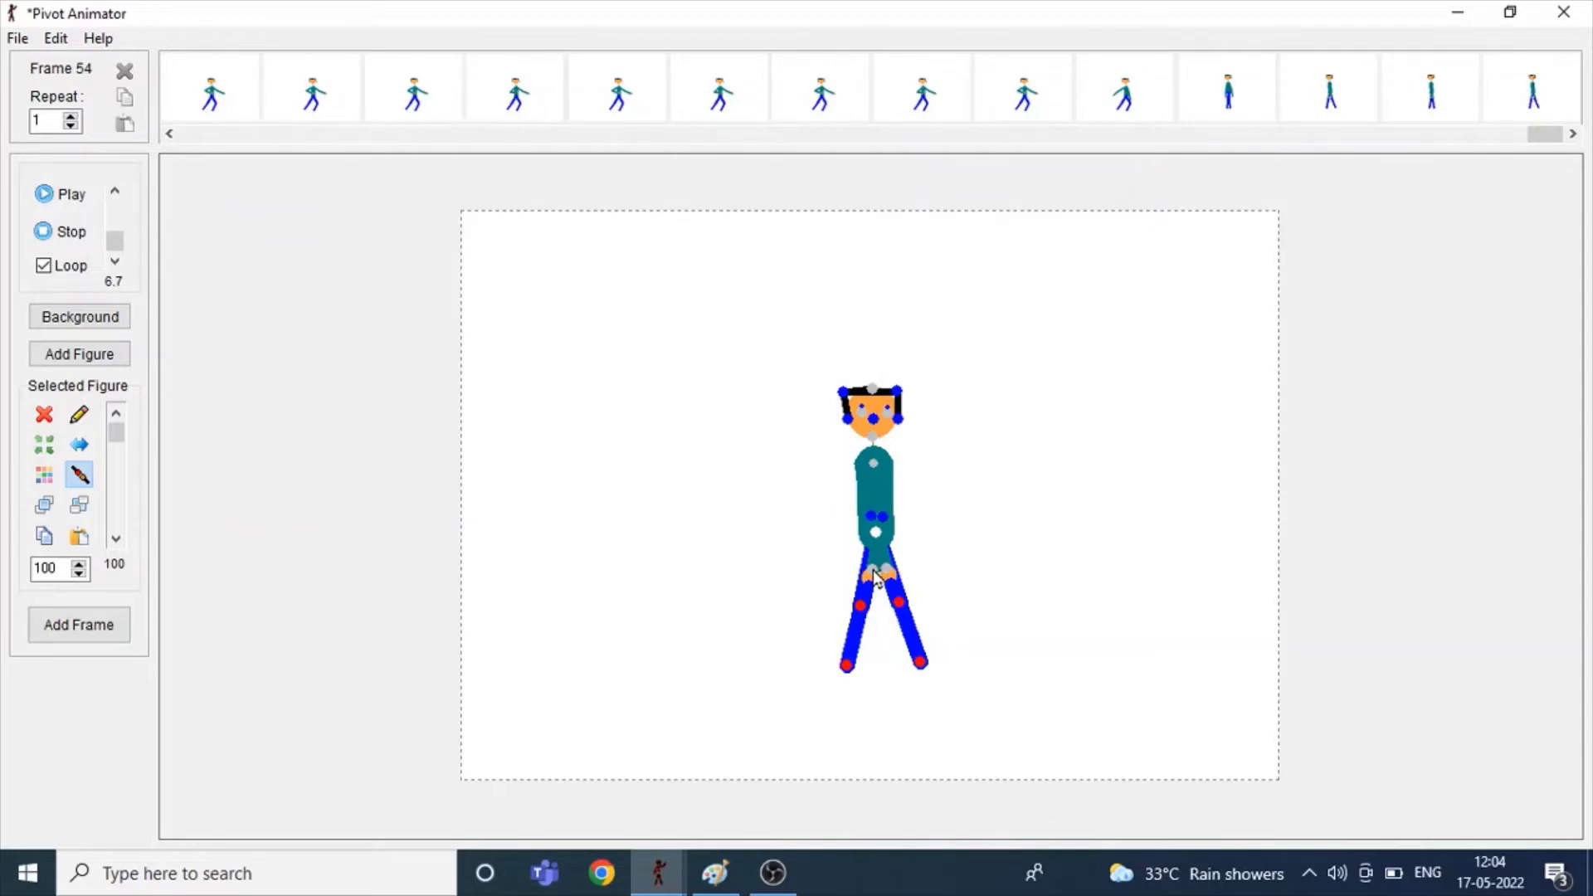
key("ctrl+z")
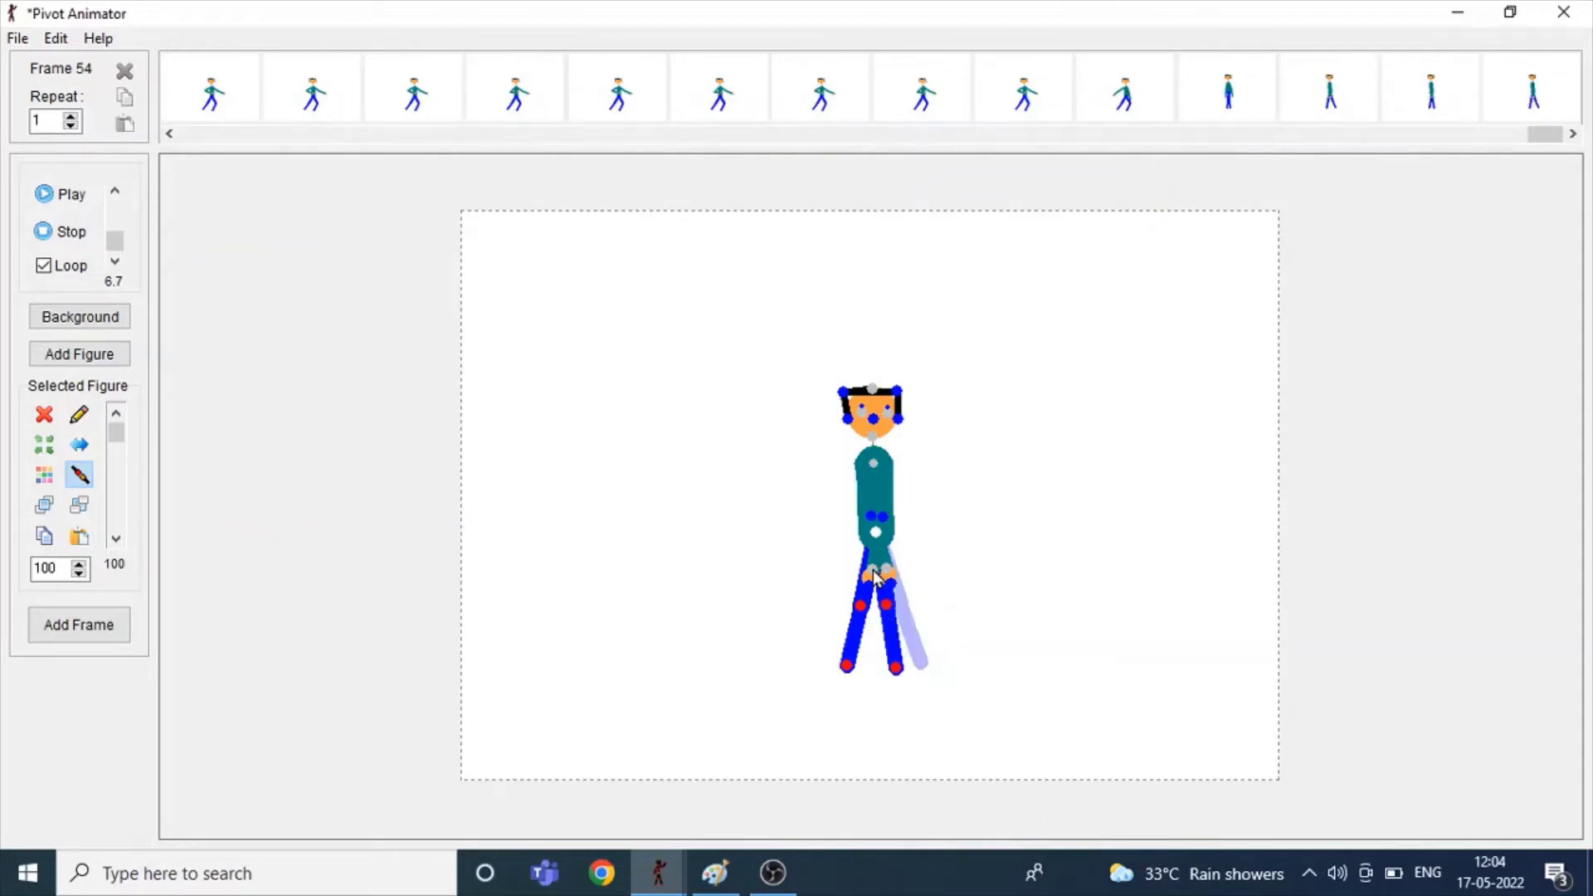
key("ctrl+y")
key("ctrl+y")
key("ctrl+y")
key("ctrl+y")
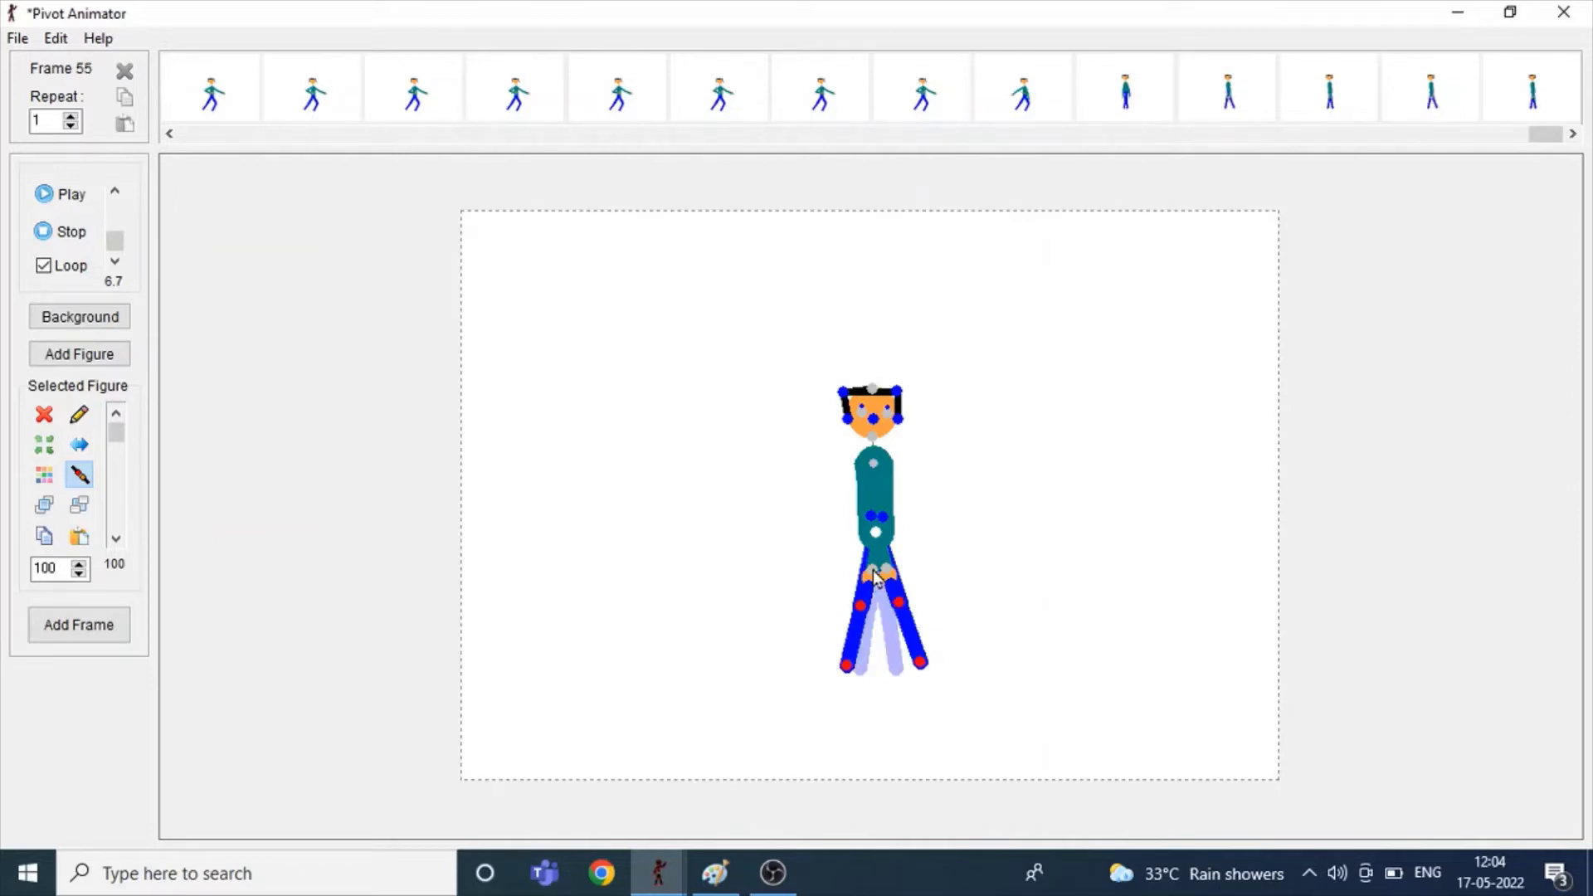
key("Right")
key("Right")
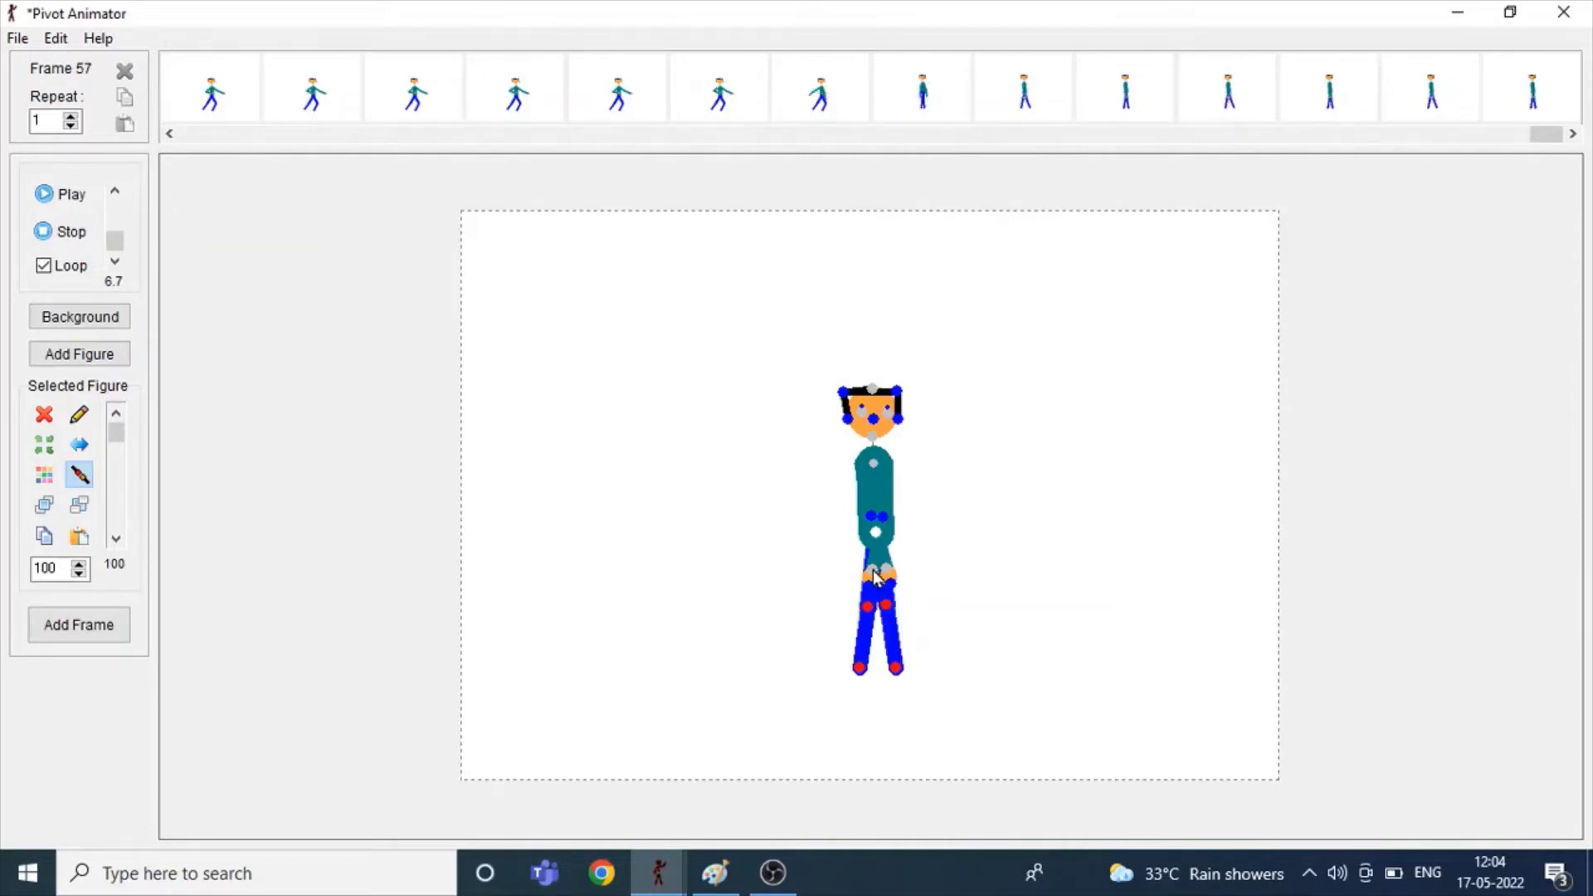
key("Right")
key("ctrl+y")
key("ctrl+y")
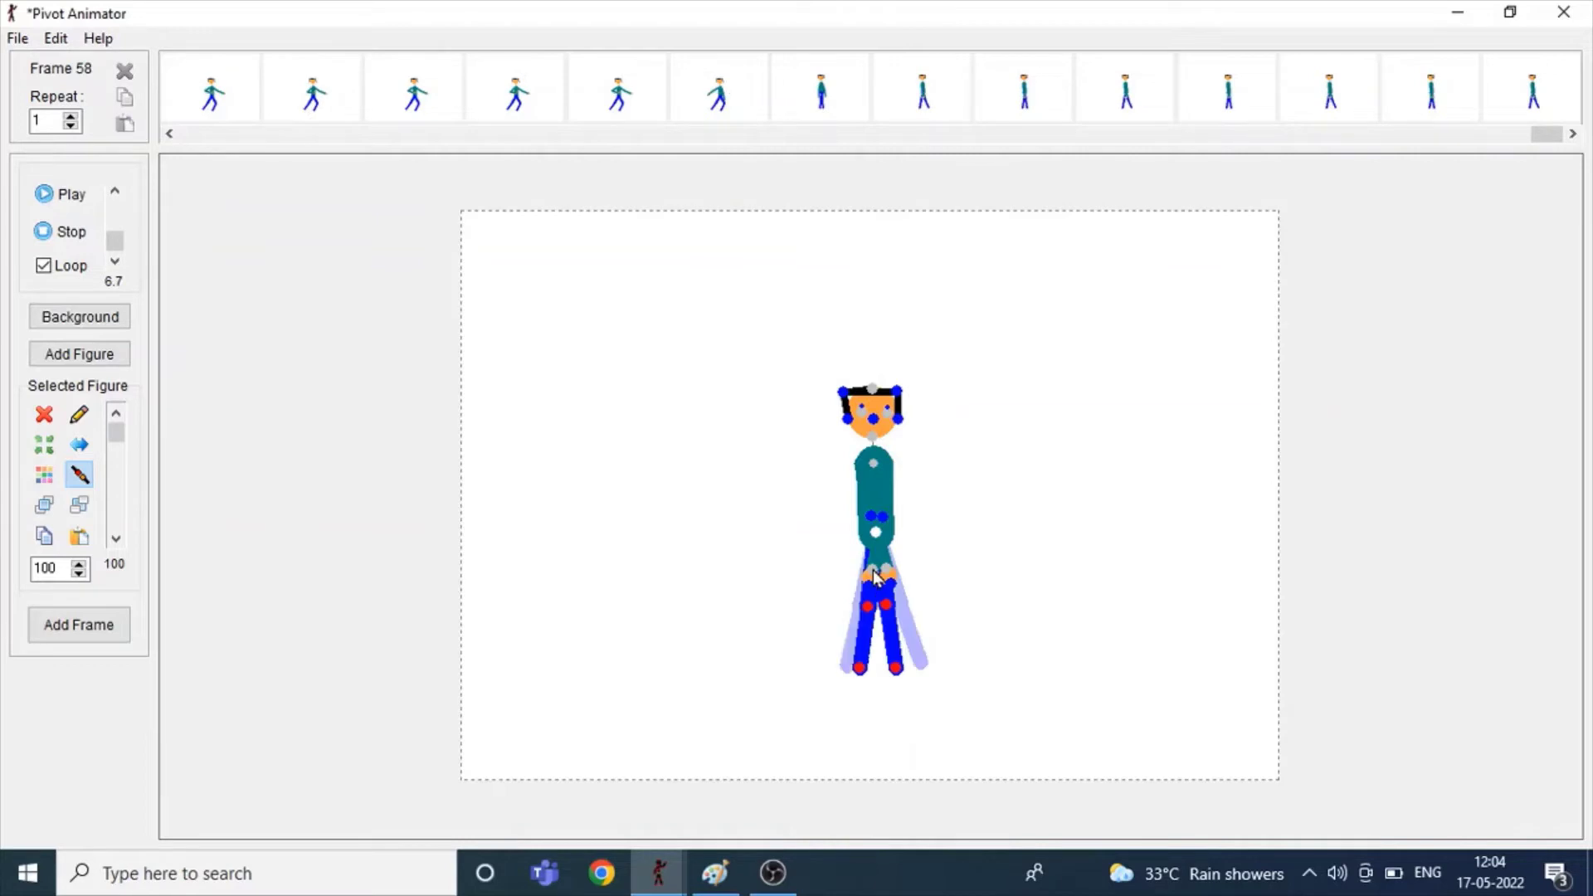
key("Right")
key("Right")
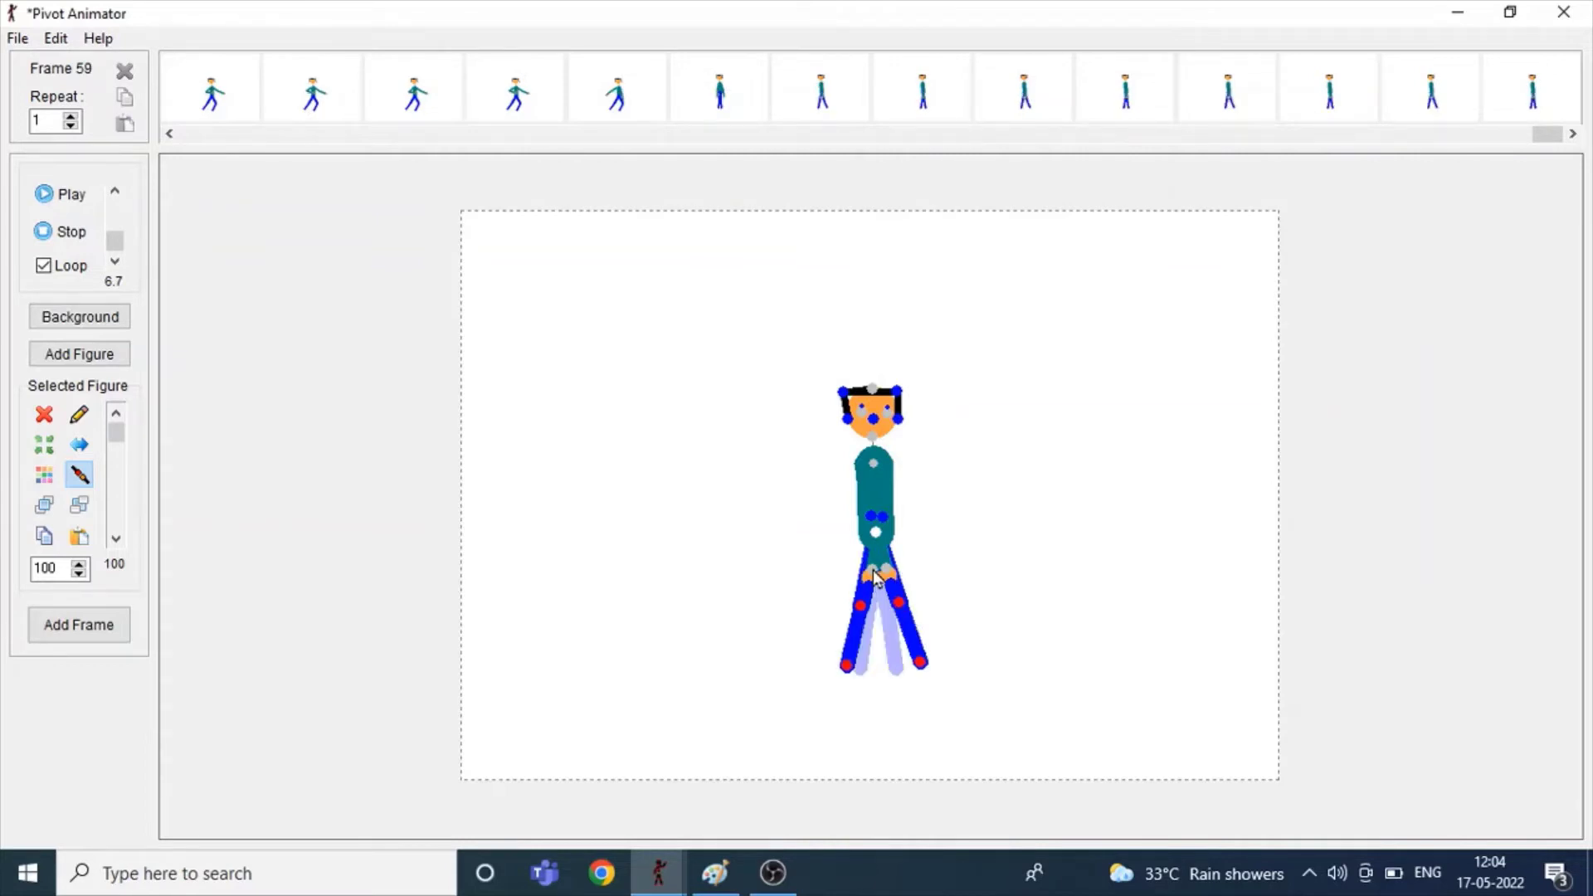
key("Right")
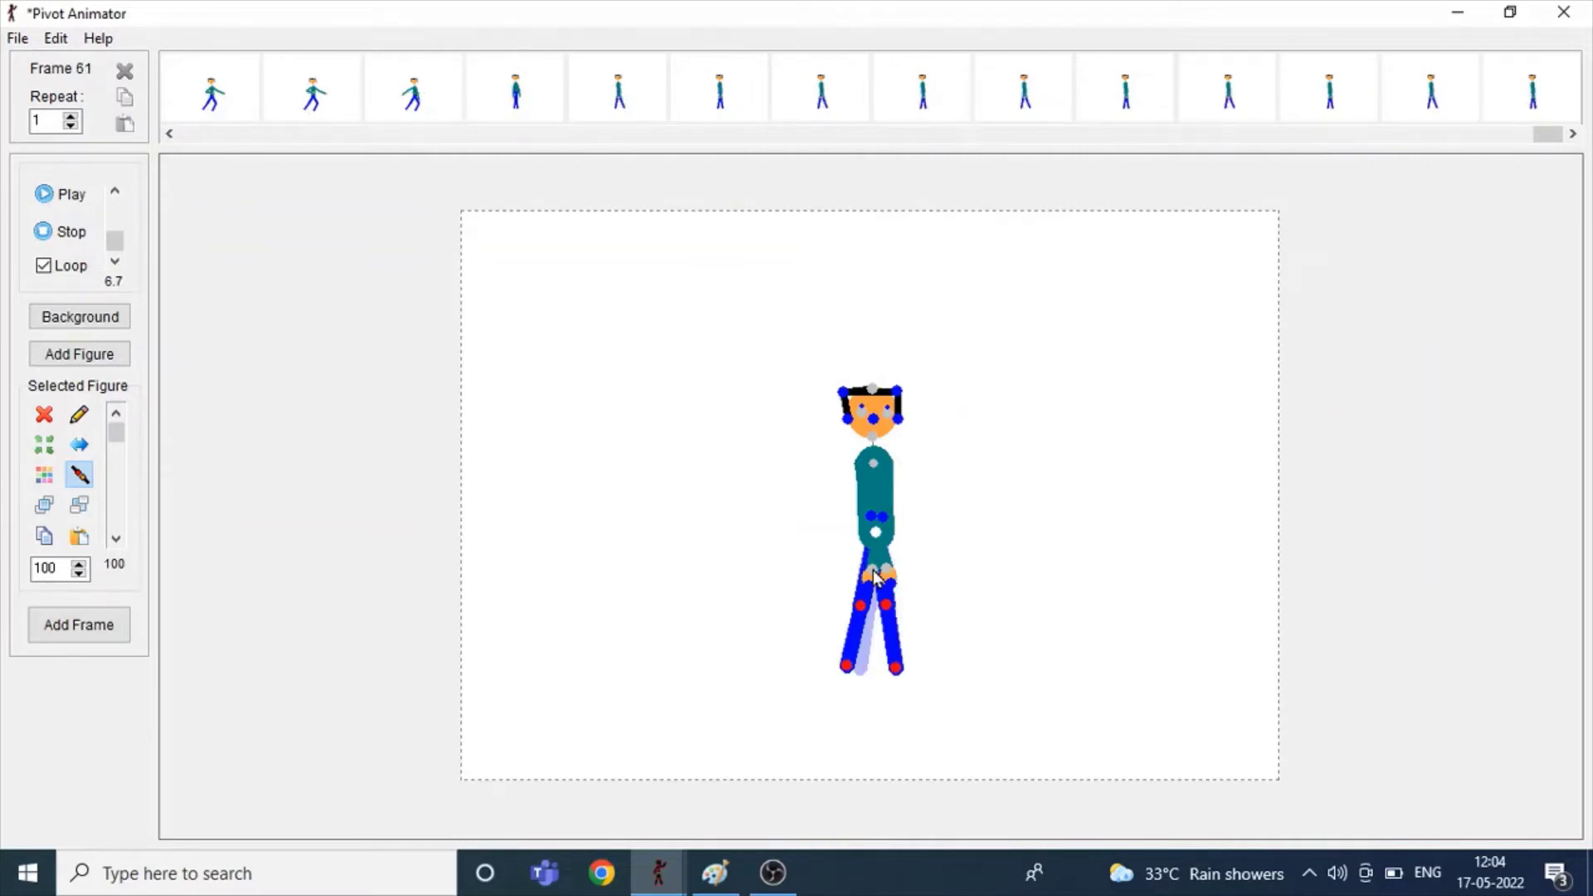
Step: Return the man's arms to his sides with legs apart for frame 61, and add the straight standing pose as frame 62
key("ctrl+y")
key("Right")
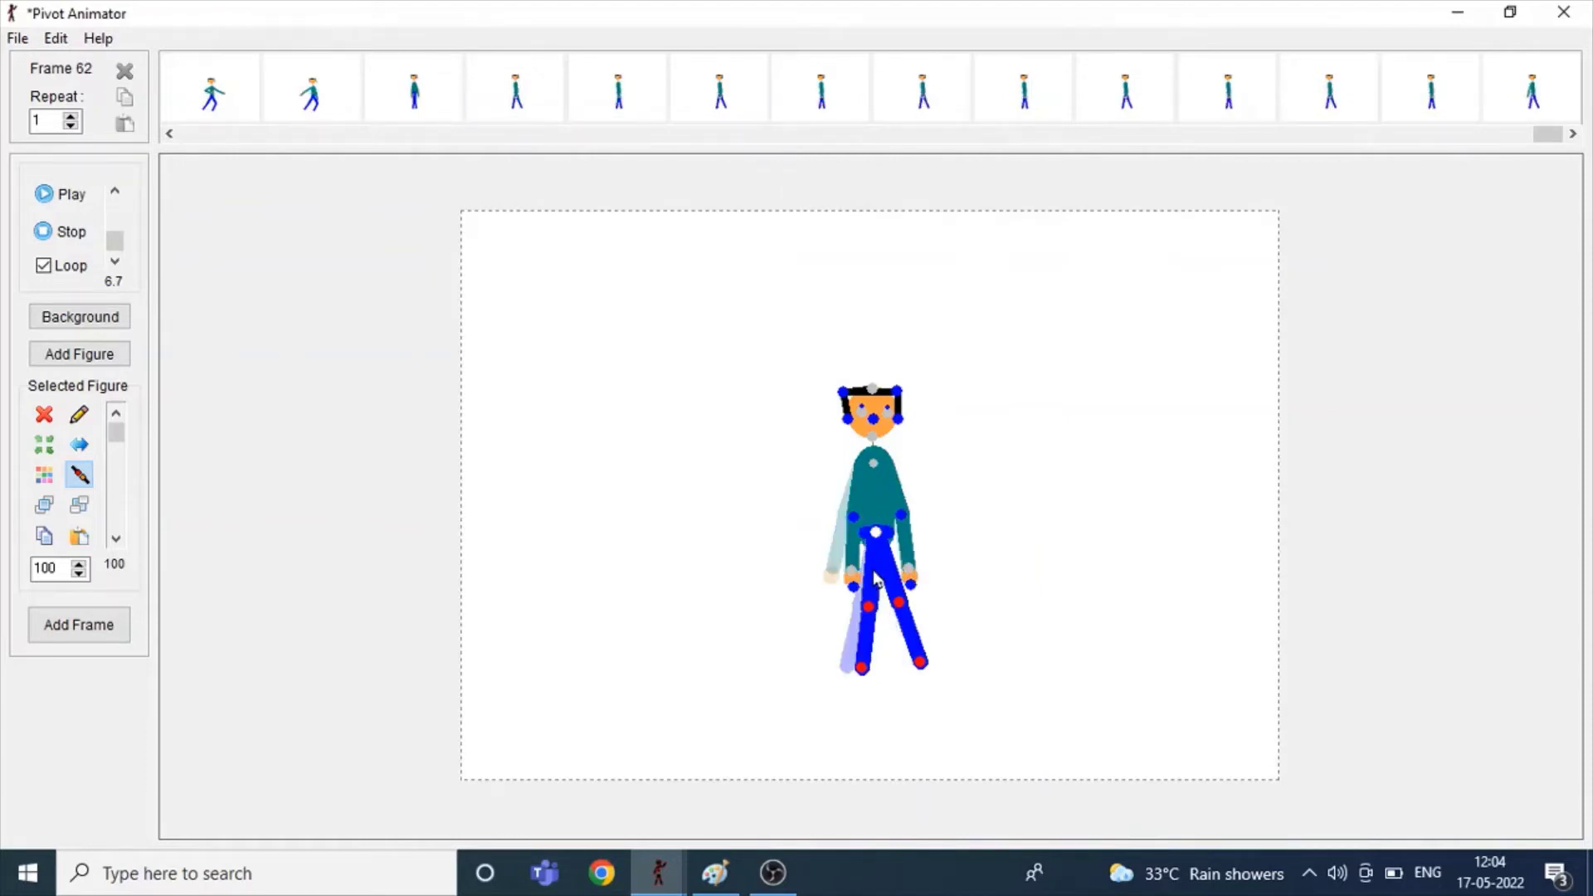
key("Right")
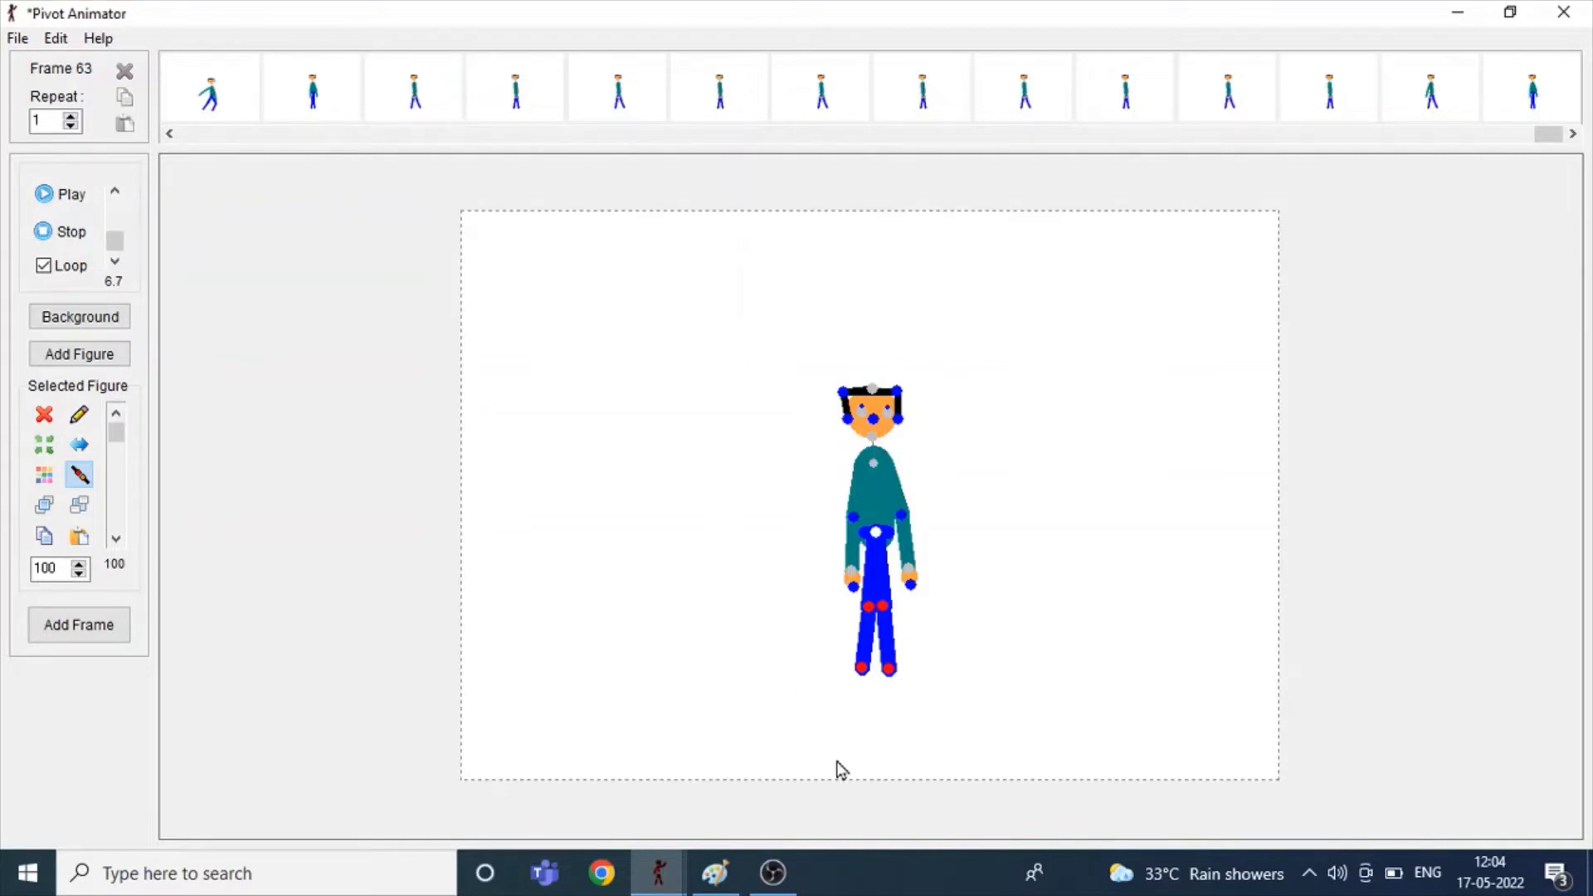
Step: Switch to Paint and draw a wide, flat black-outlined ellipse as the hat's brim
mouse_move(703, 882)
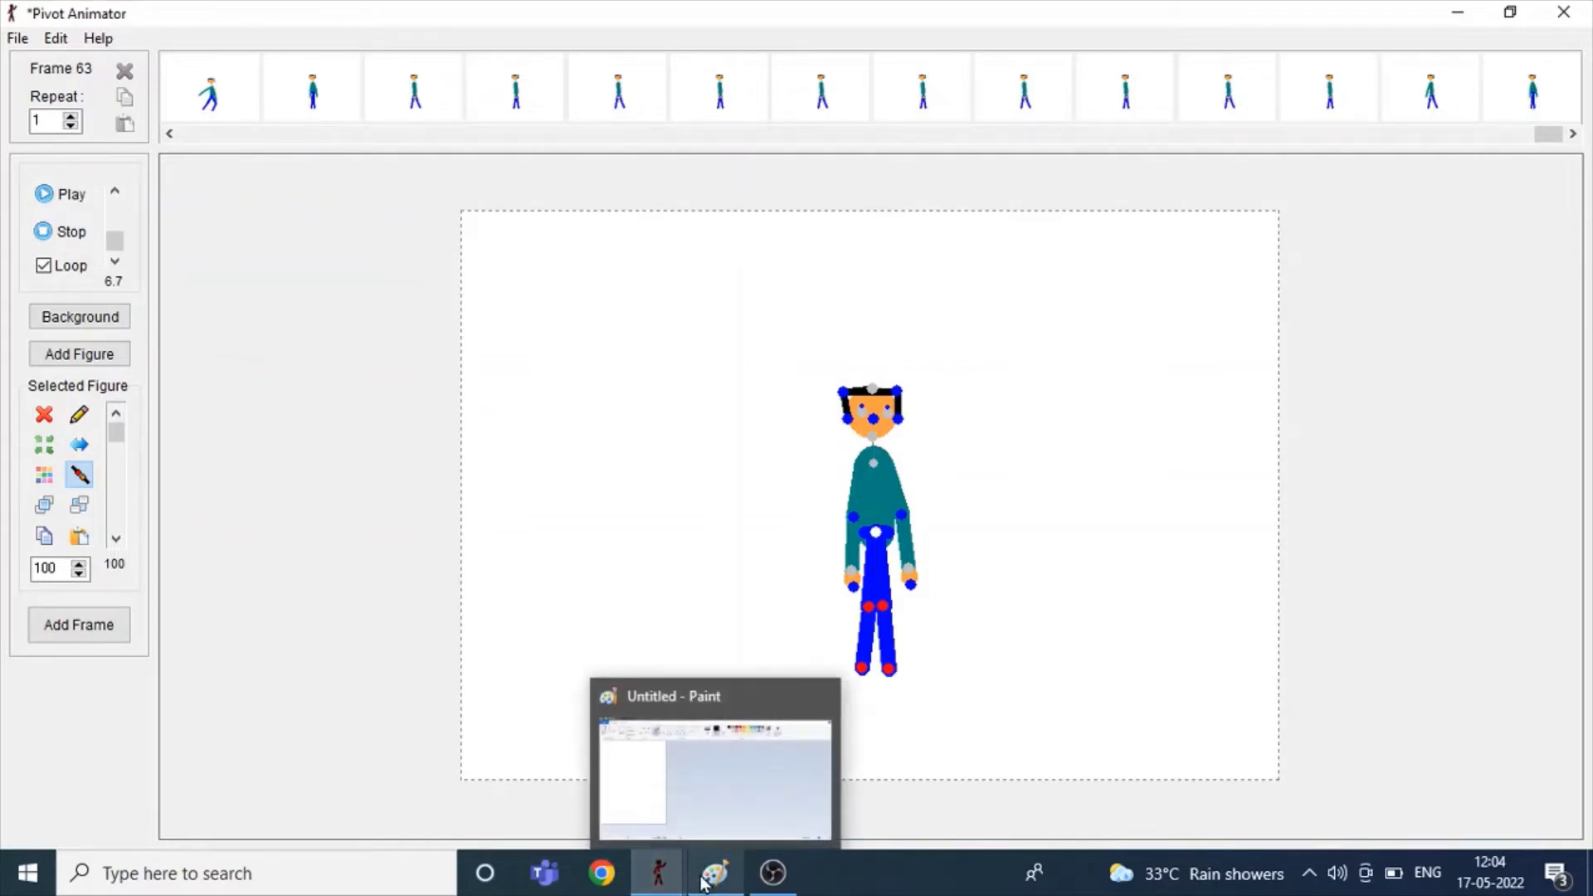
left_click(708, 814)
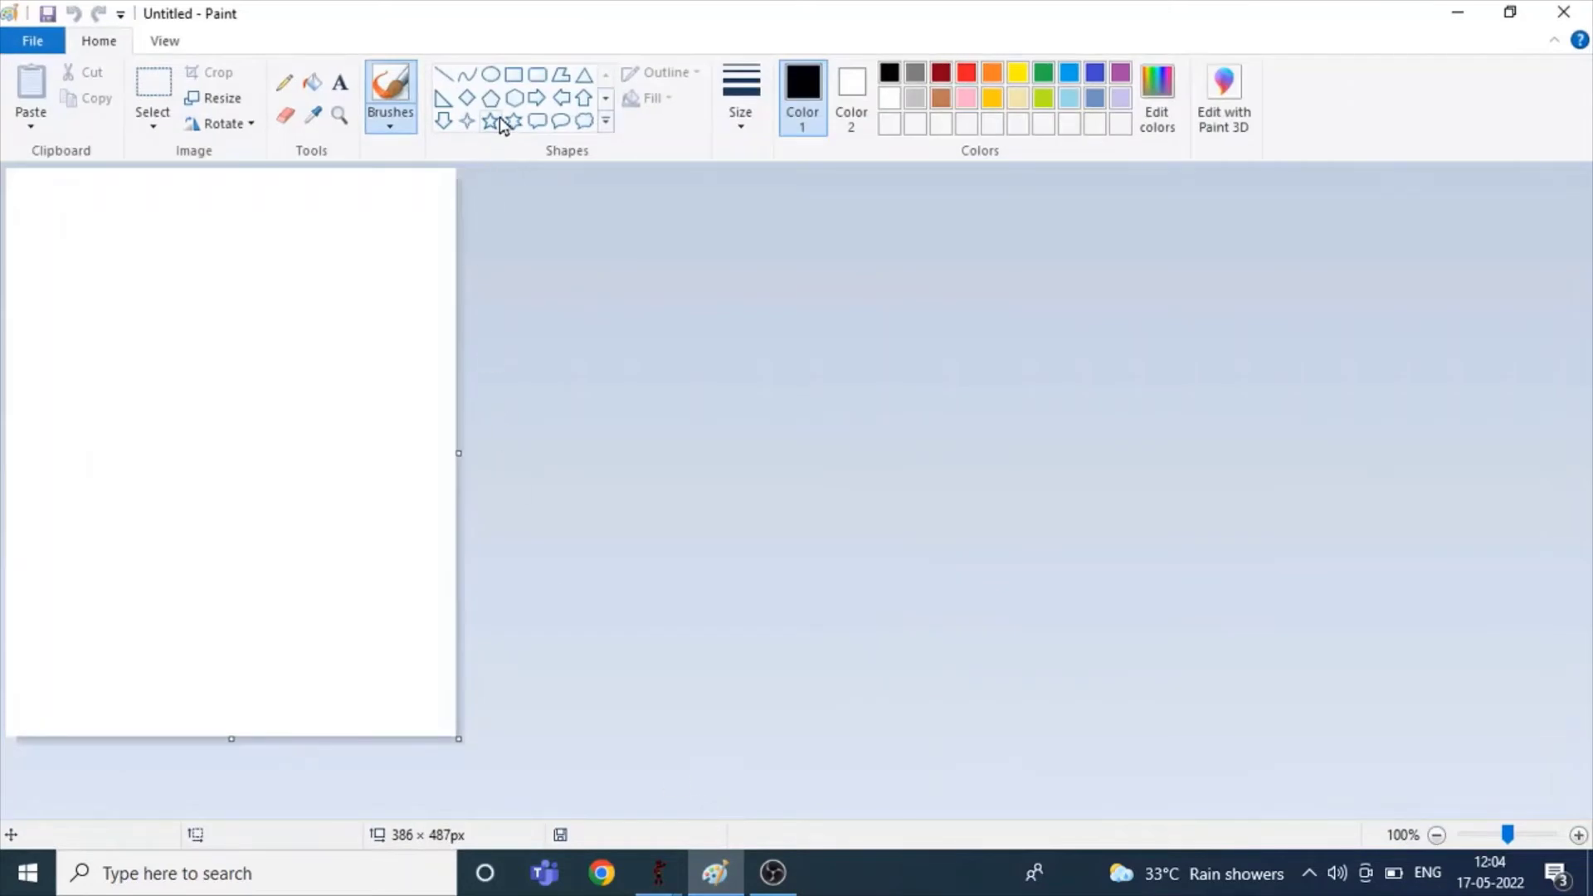
left_click(491, 76)
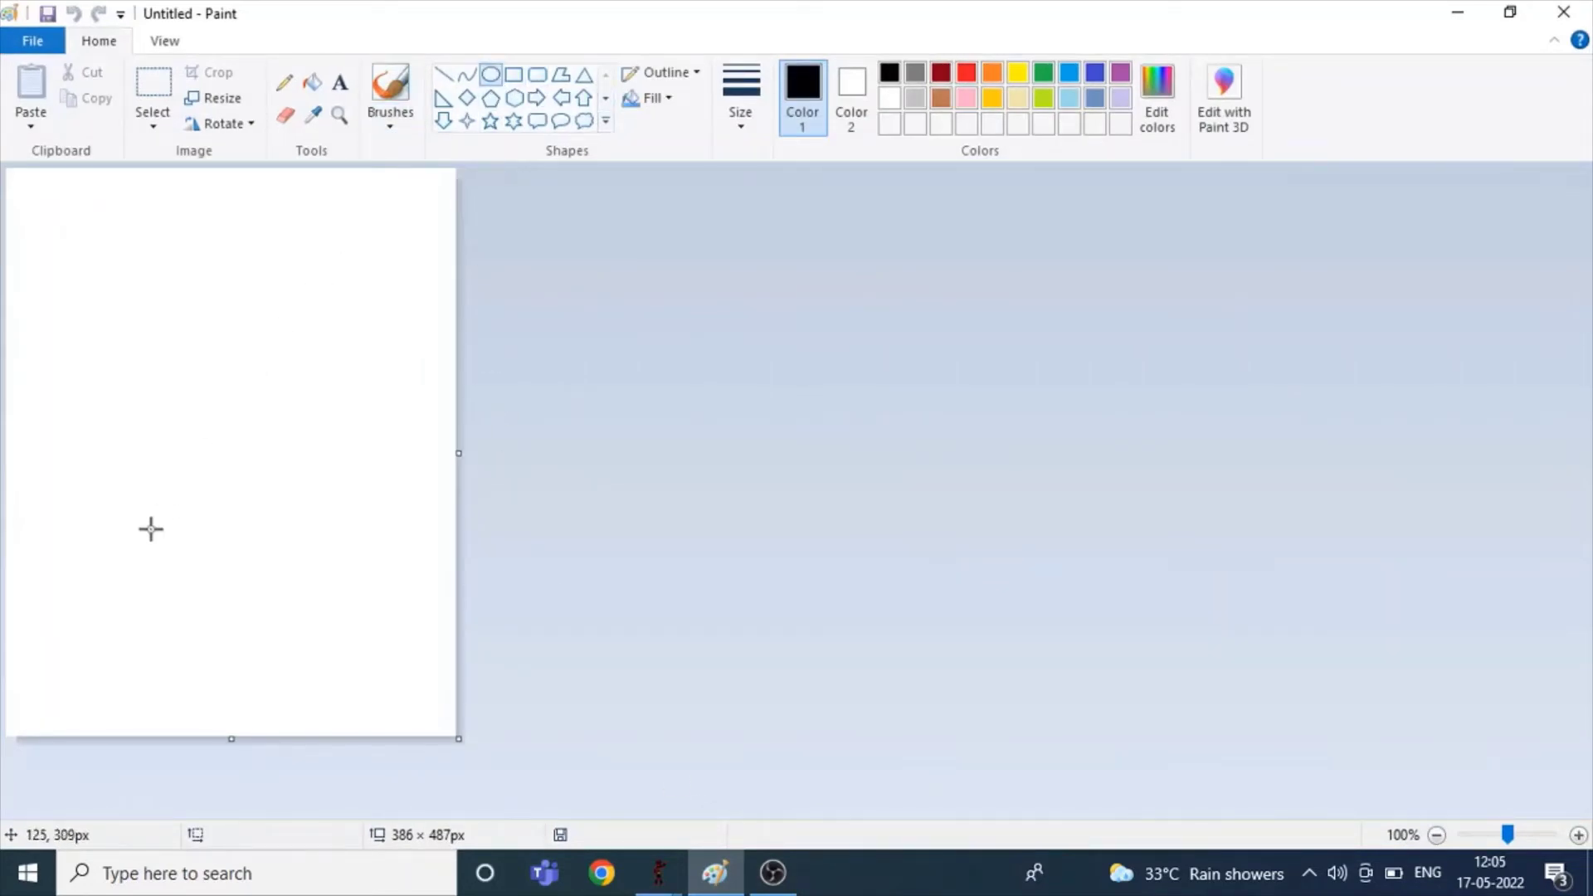
mouse_move(89, 480)
left_mouse_down()
mouse_move(284, 526)
mouse_move(302, 551)
left_mouse_up()
left_click(700, 360)
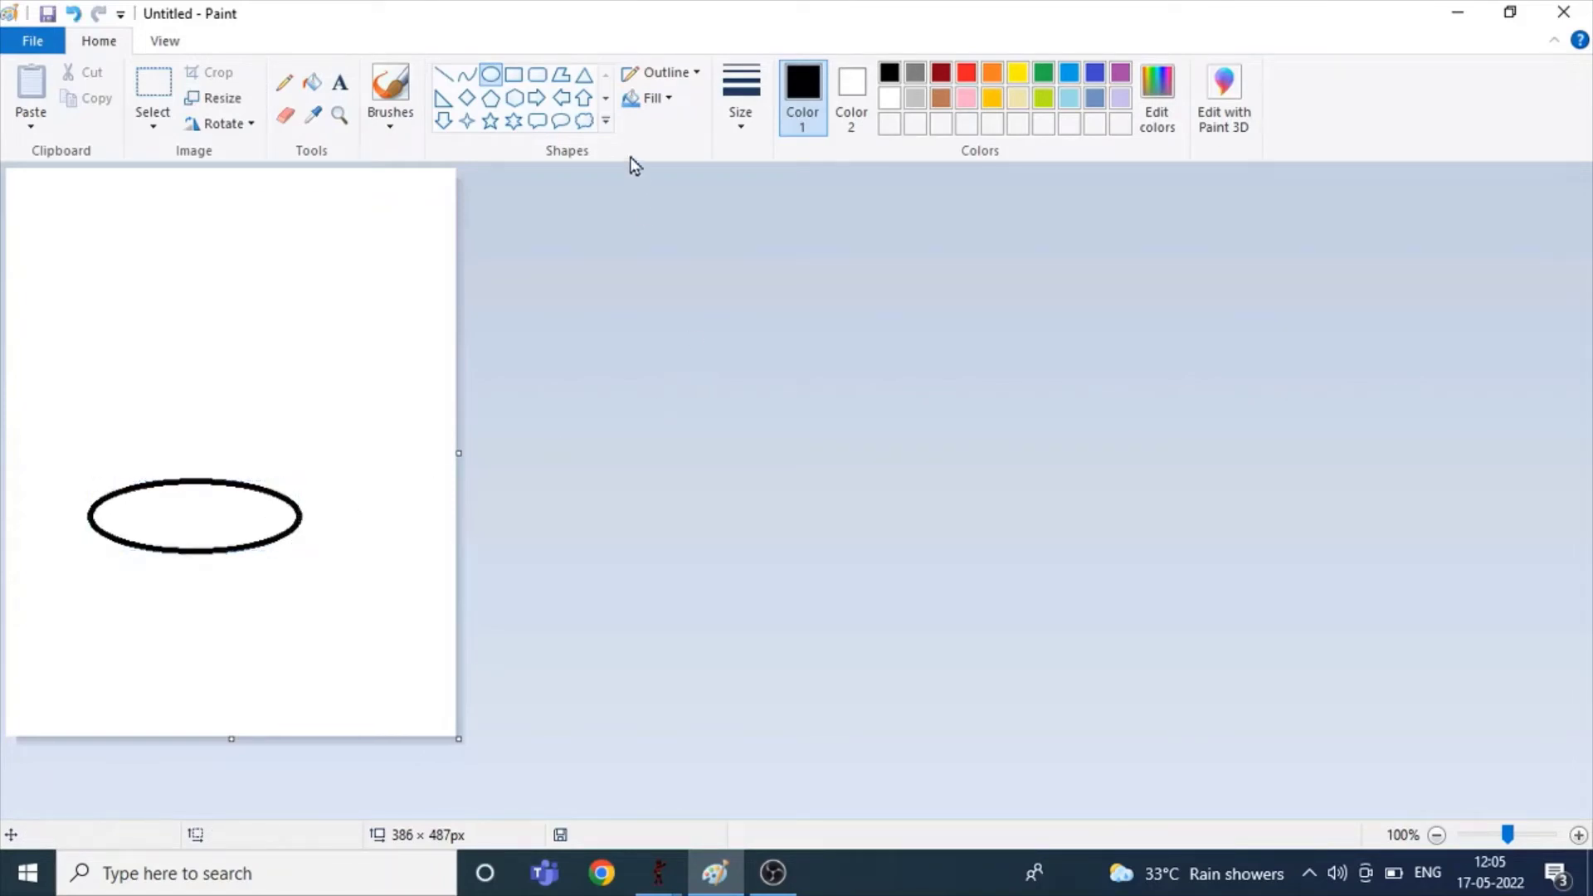
Step: Draw a rounded rectangle about 98 × 123 px with a solid color fill over the ellipse as the hat's crown
left_click(538, 75)
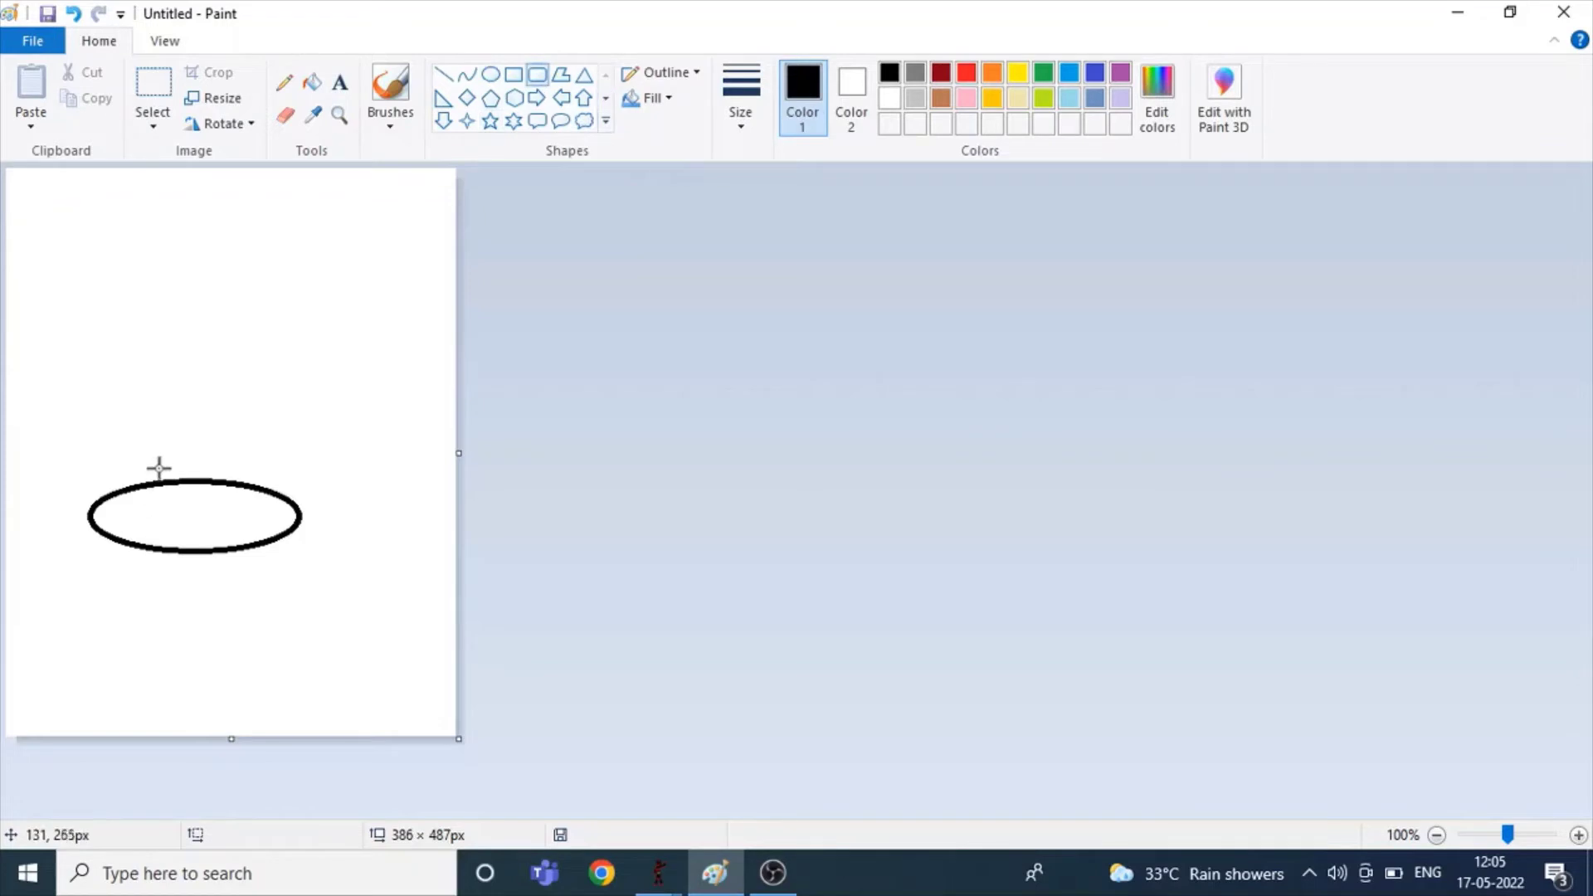
left_click_drag(151, 403, 243, 521)
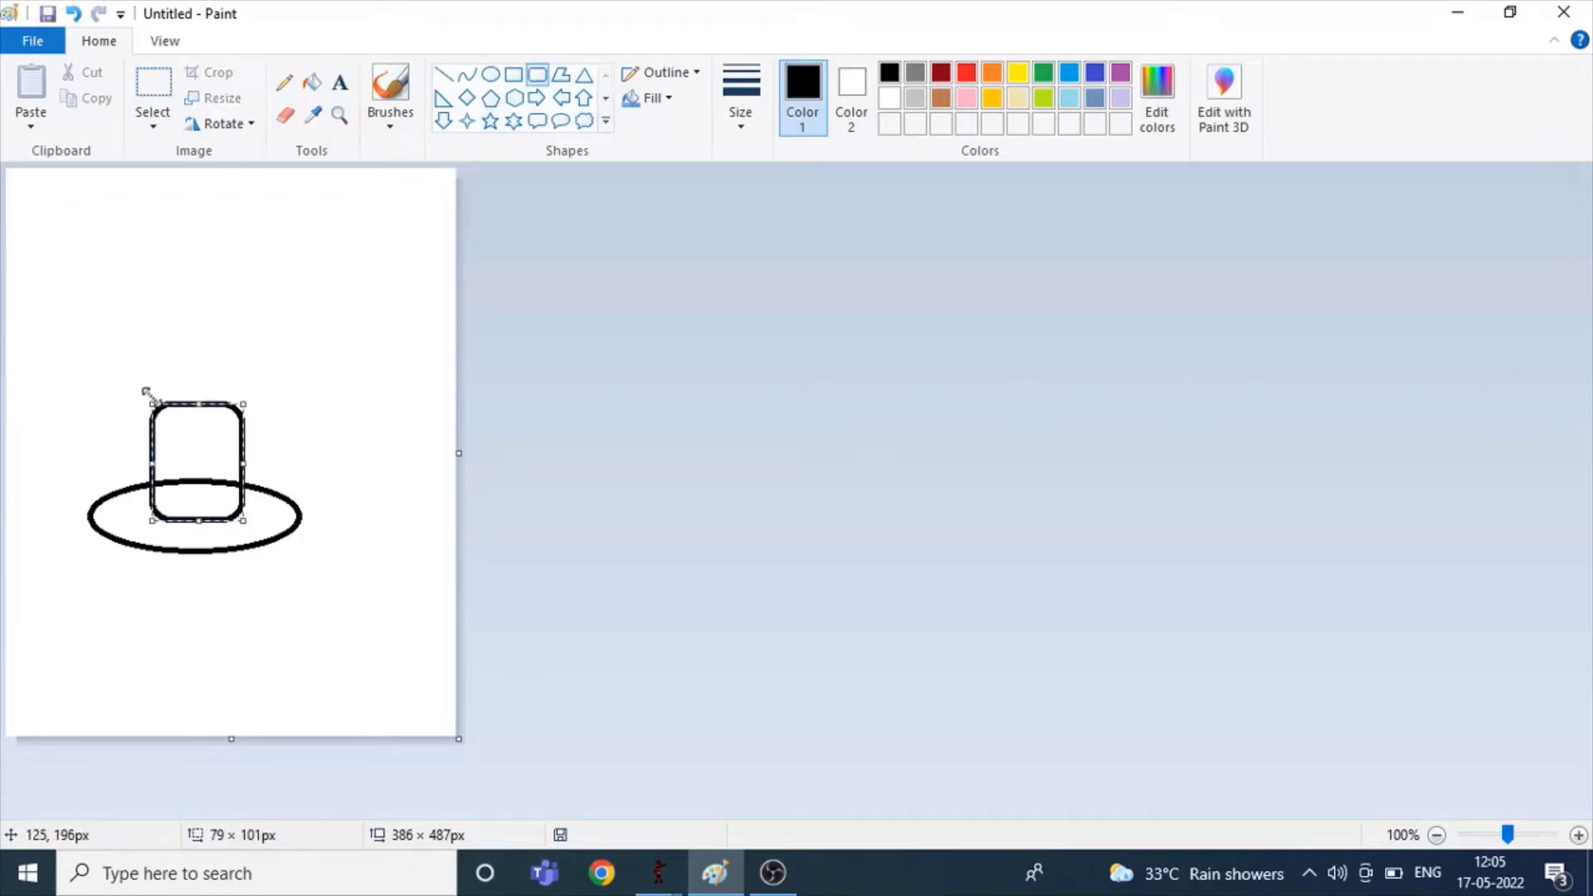
left_click_drag(146, 391, 135, 378)
left_click_drag(245, 381, 262, 370)
left_click(652, 100)
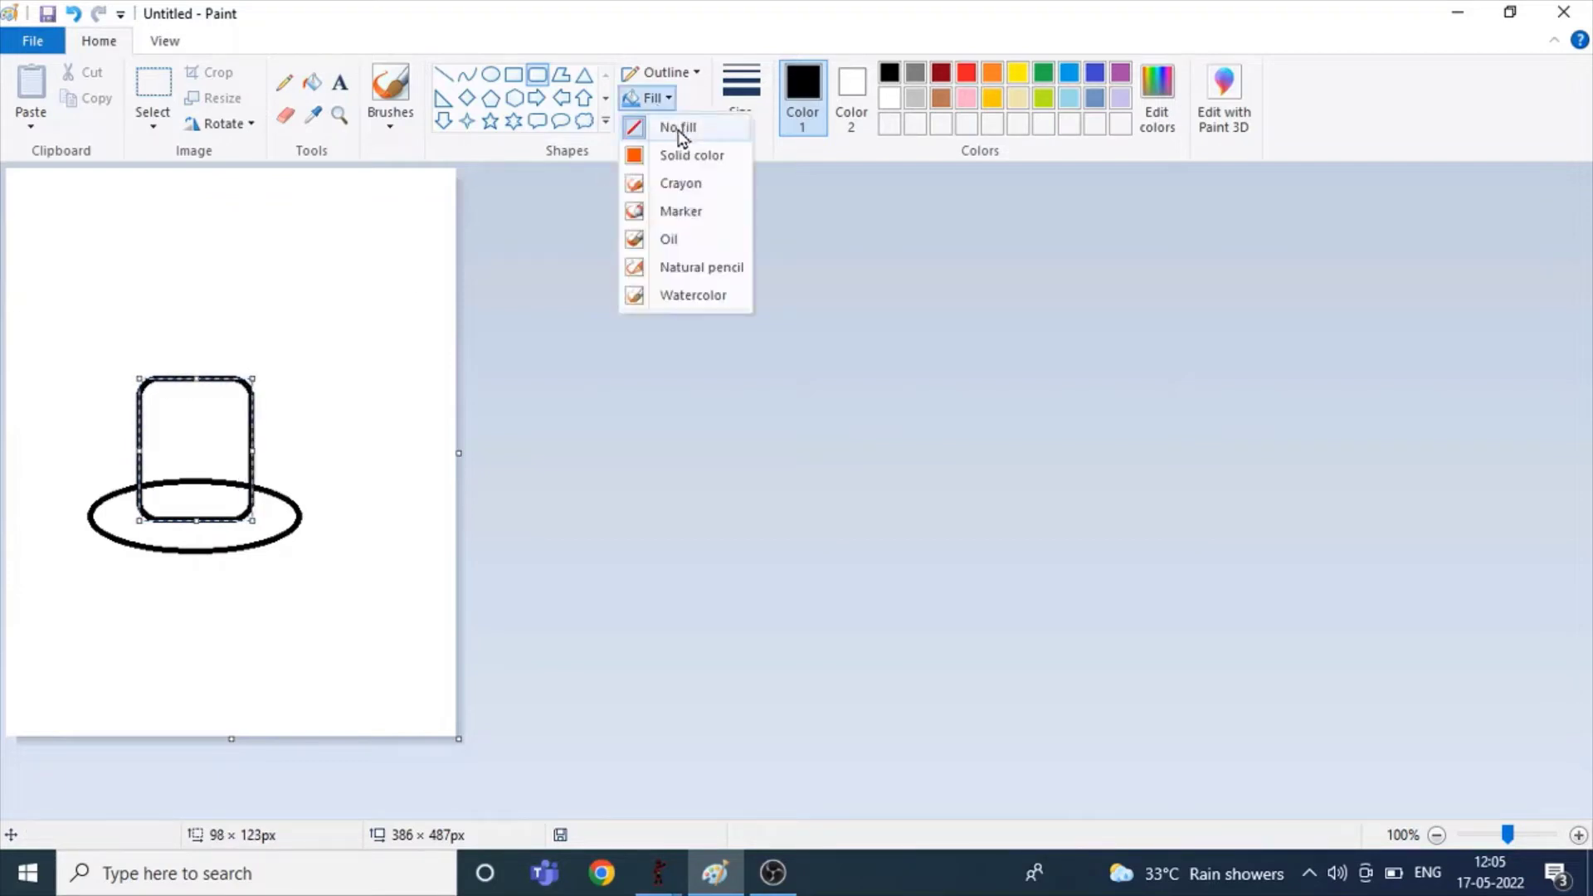
left_click(692, 158)
left_click(602, 256)
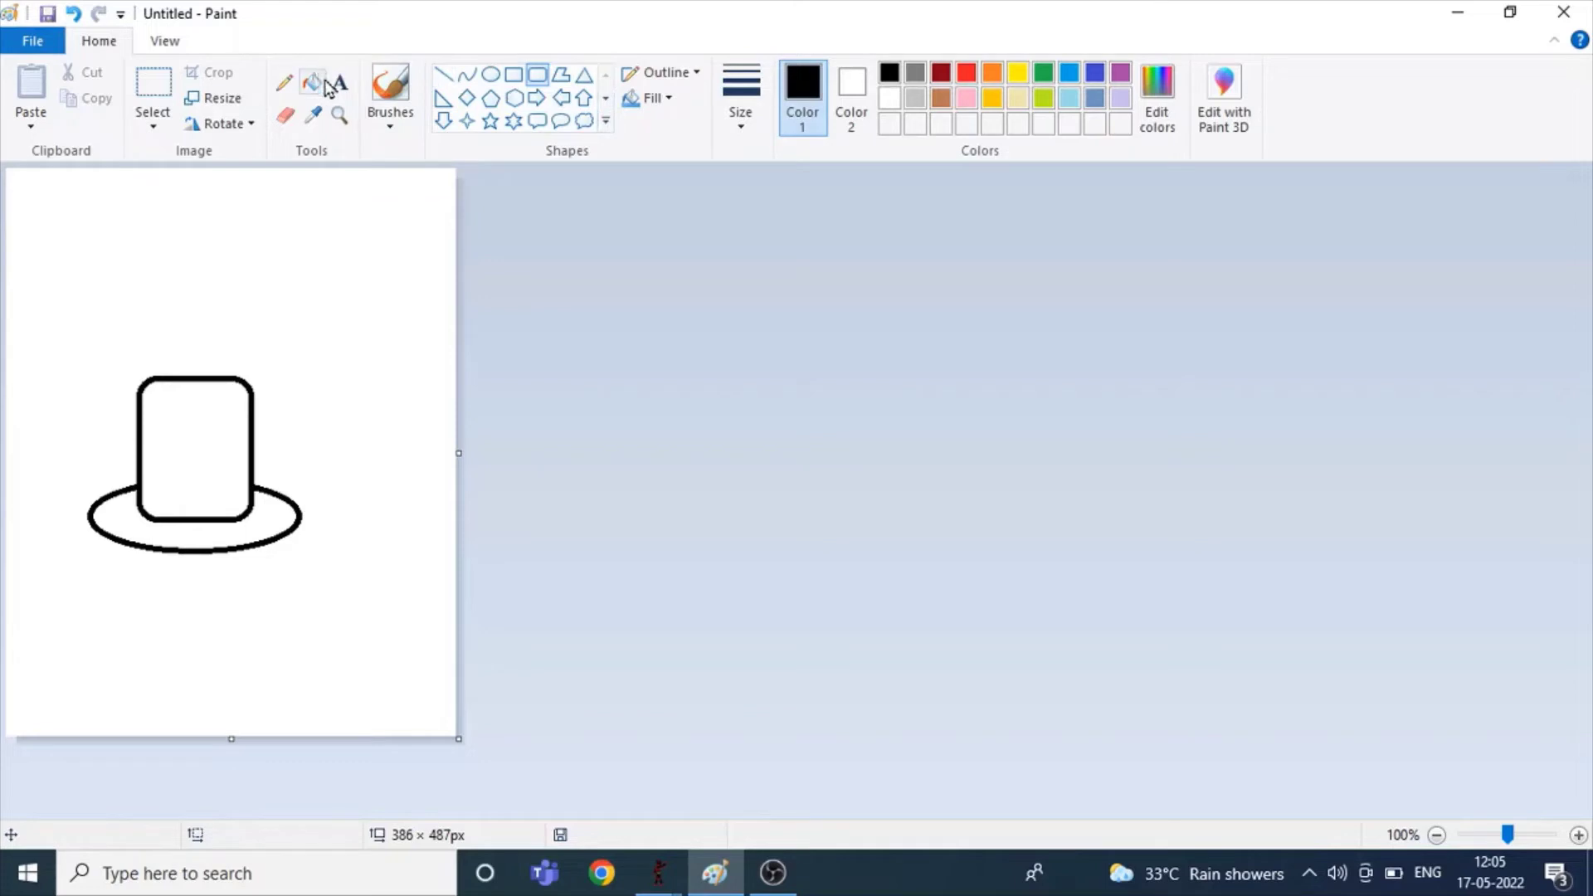
Step: Draw a horizontal line about 92 px long across the lower part of the crown and fill the band below it red
left_click(443, 76)
left_click_drag(141, 495, 249, 495)
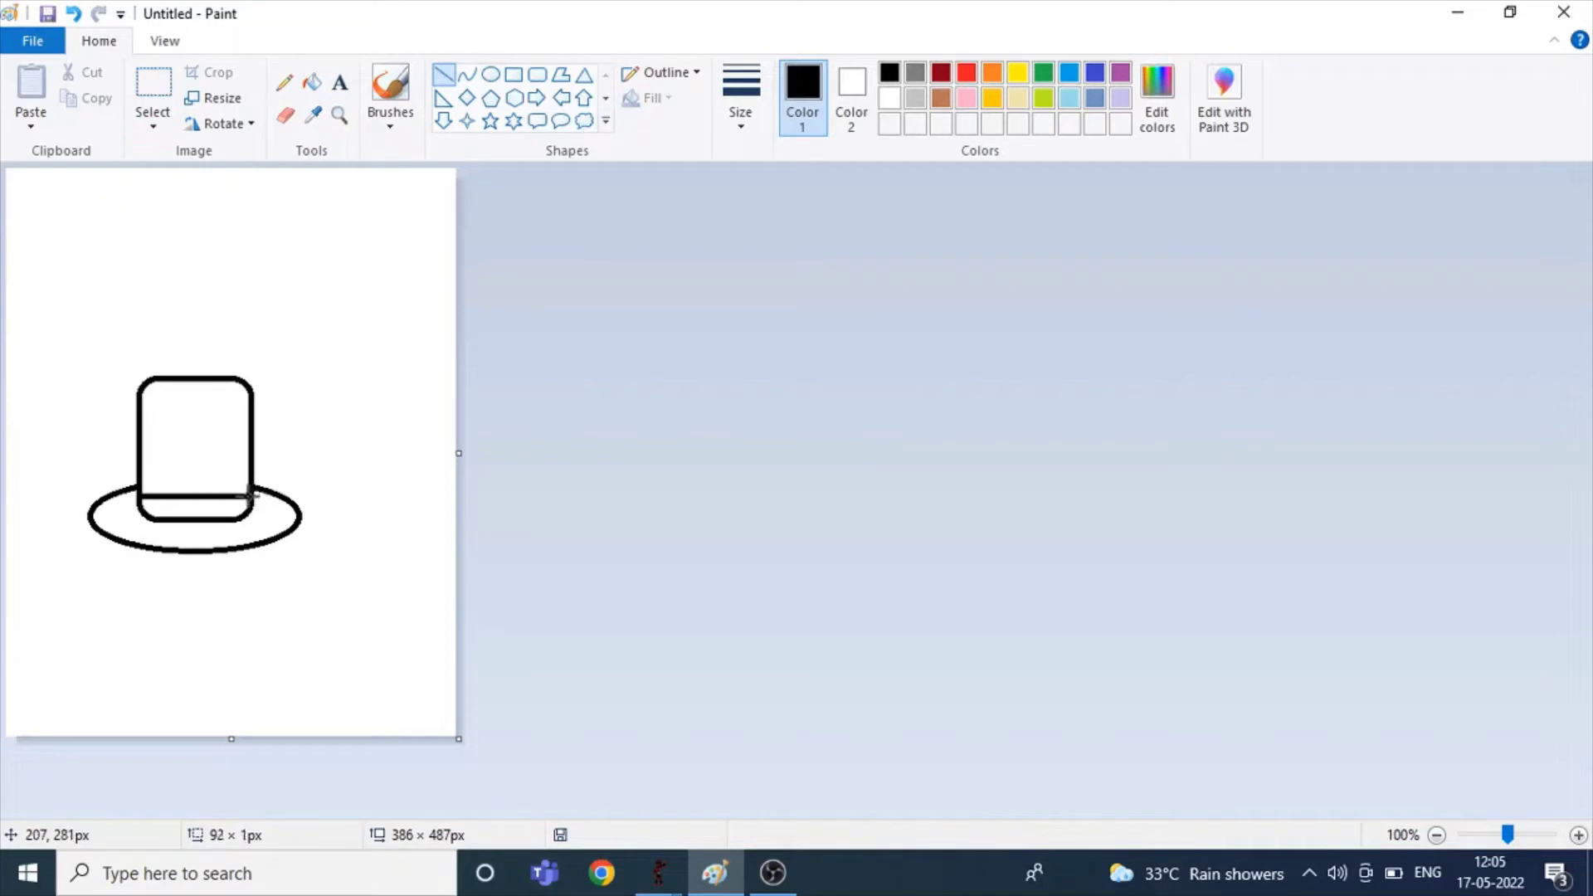
left_click(311, 85)
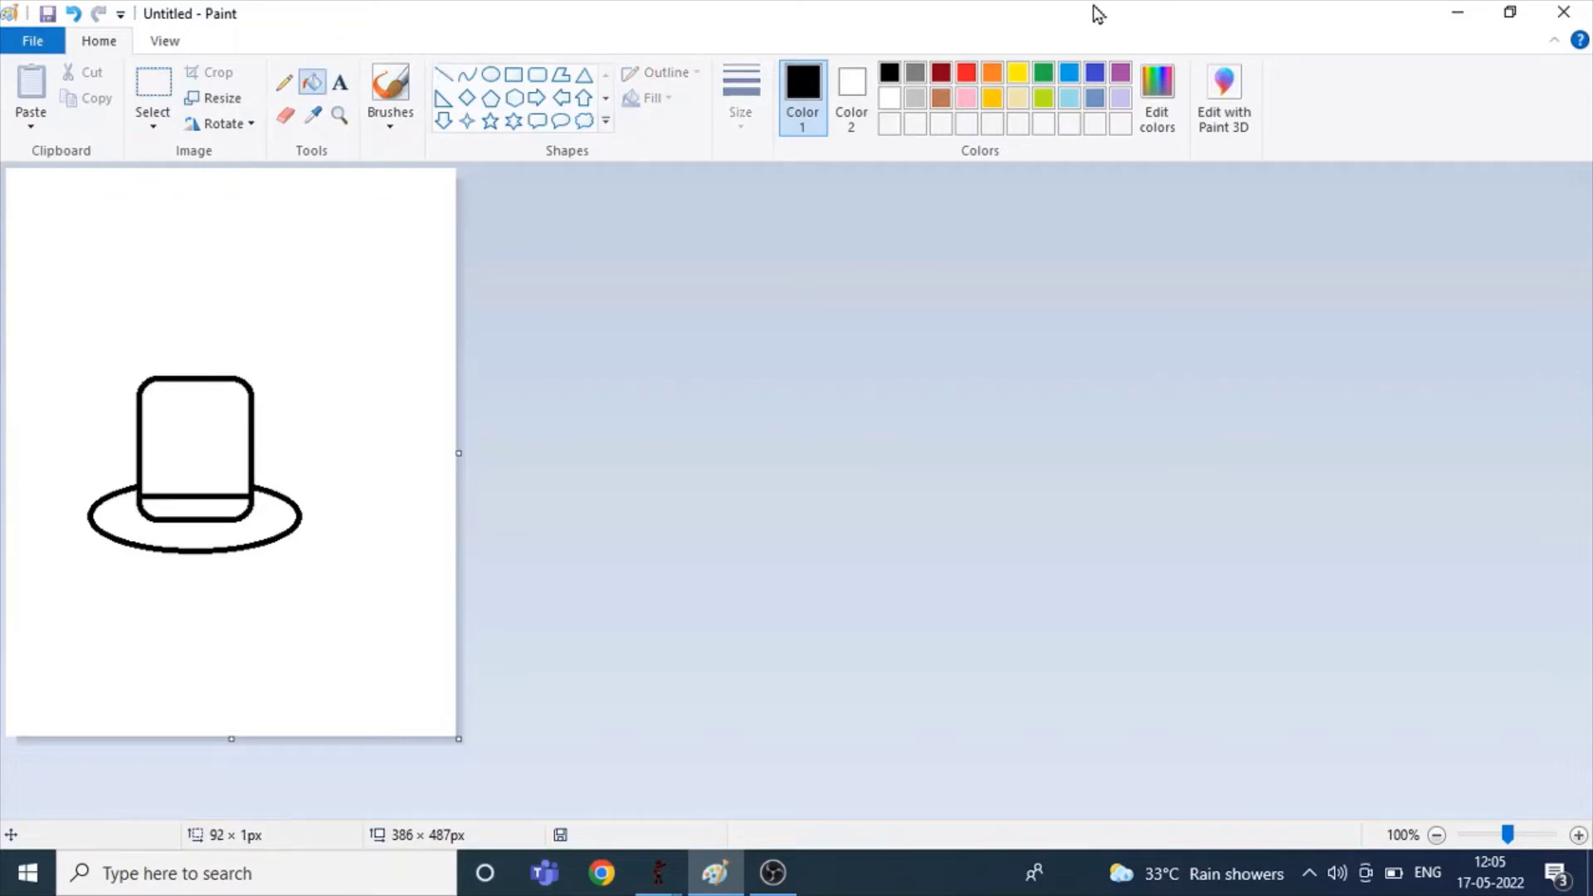
left_click(967, 73)
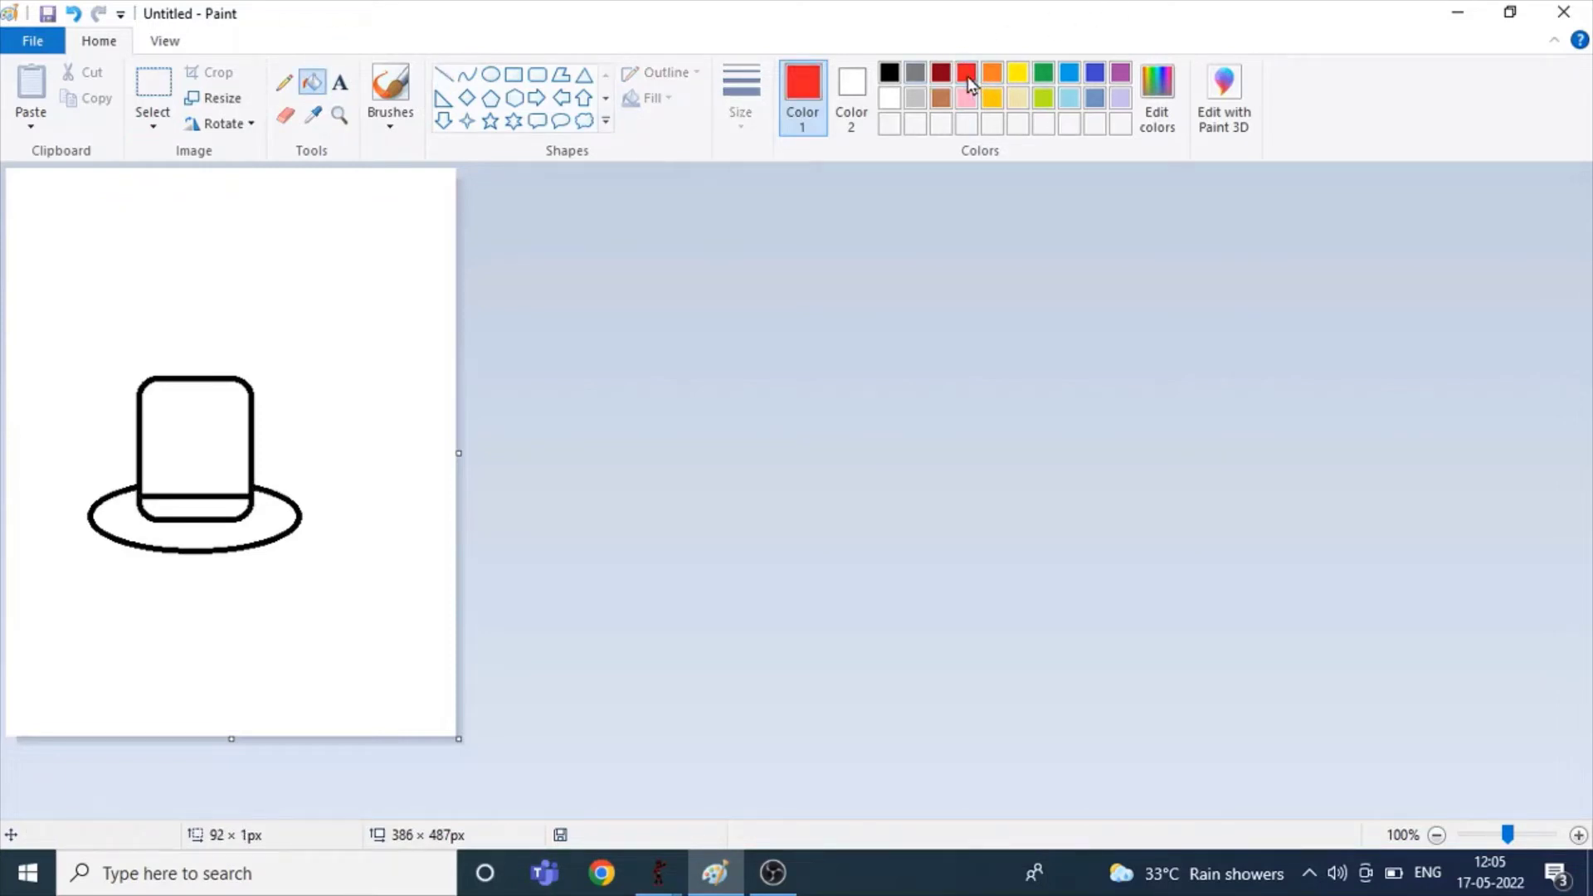
left_click(235, 499)
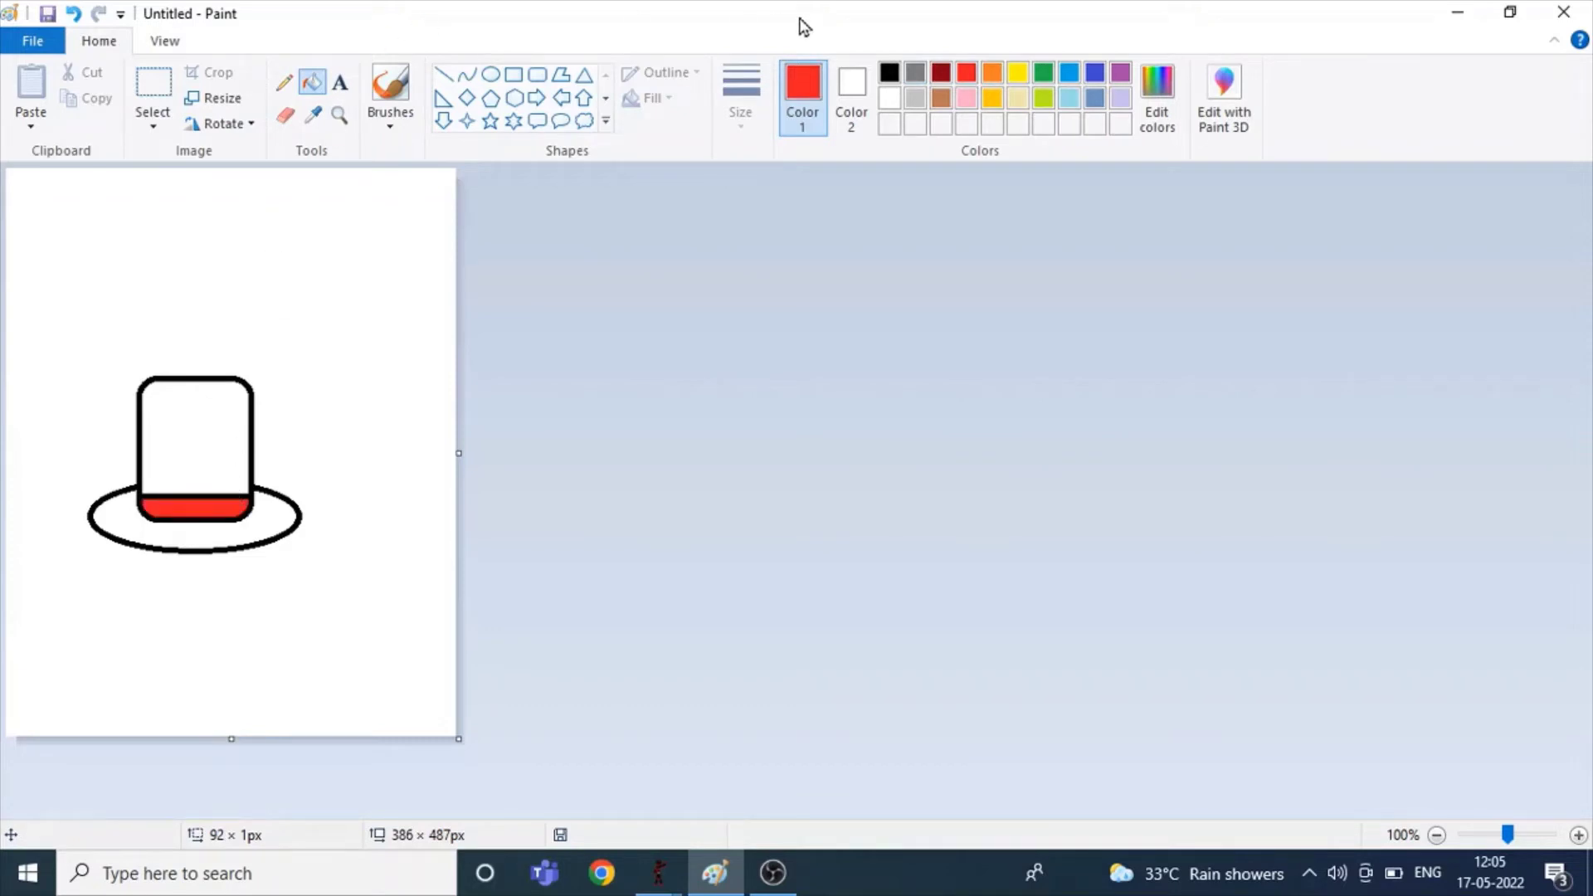
Step: Fill the hat's crown and brim with black
left_click(890, 76)
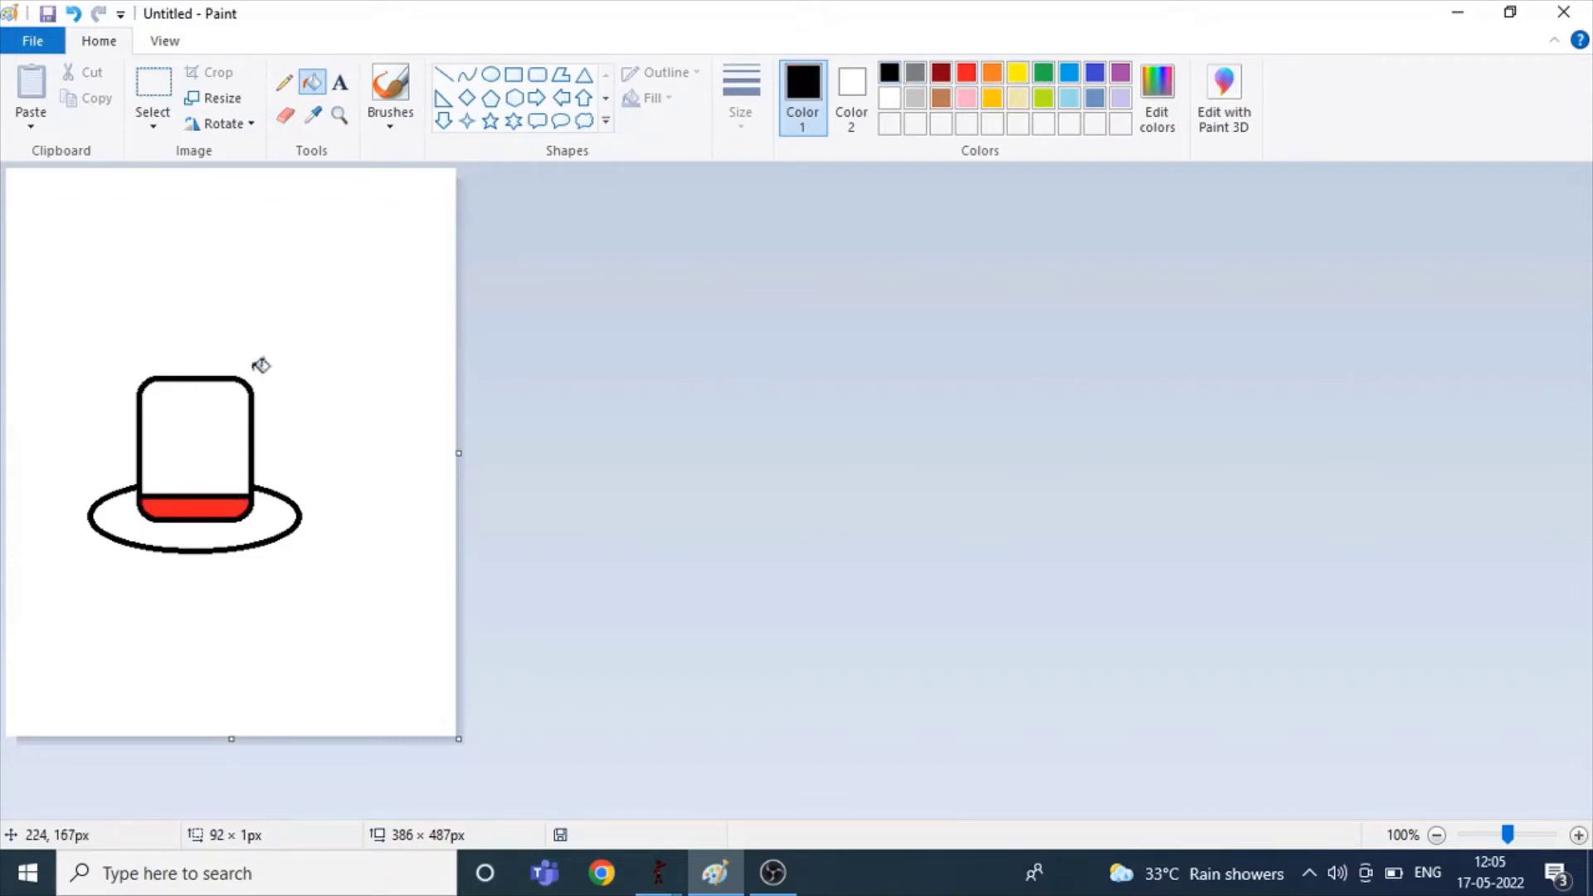
left_click(197, 420)
left_click(169, 535)
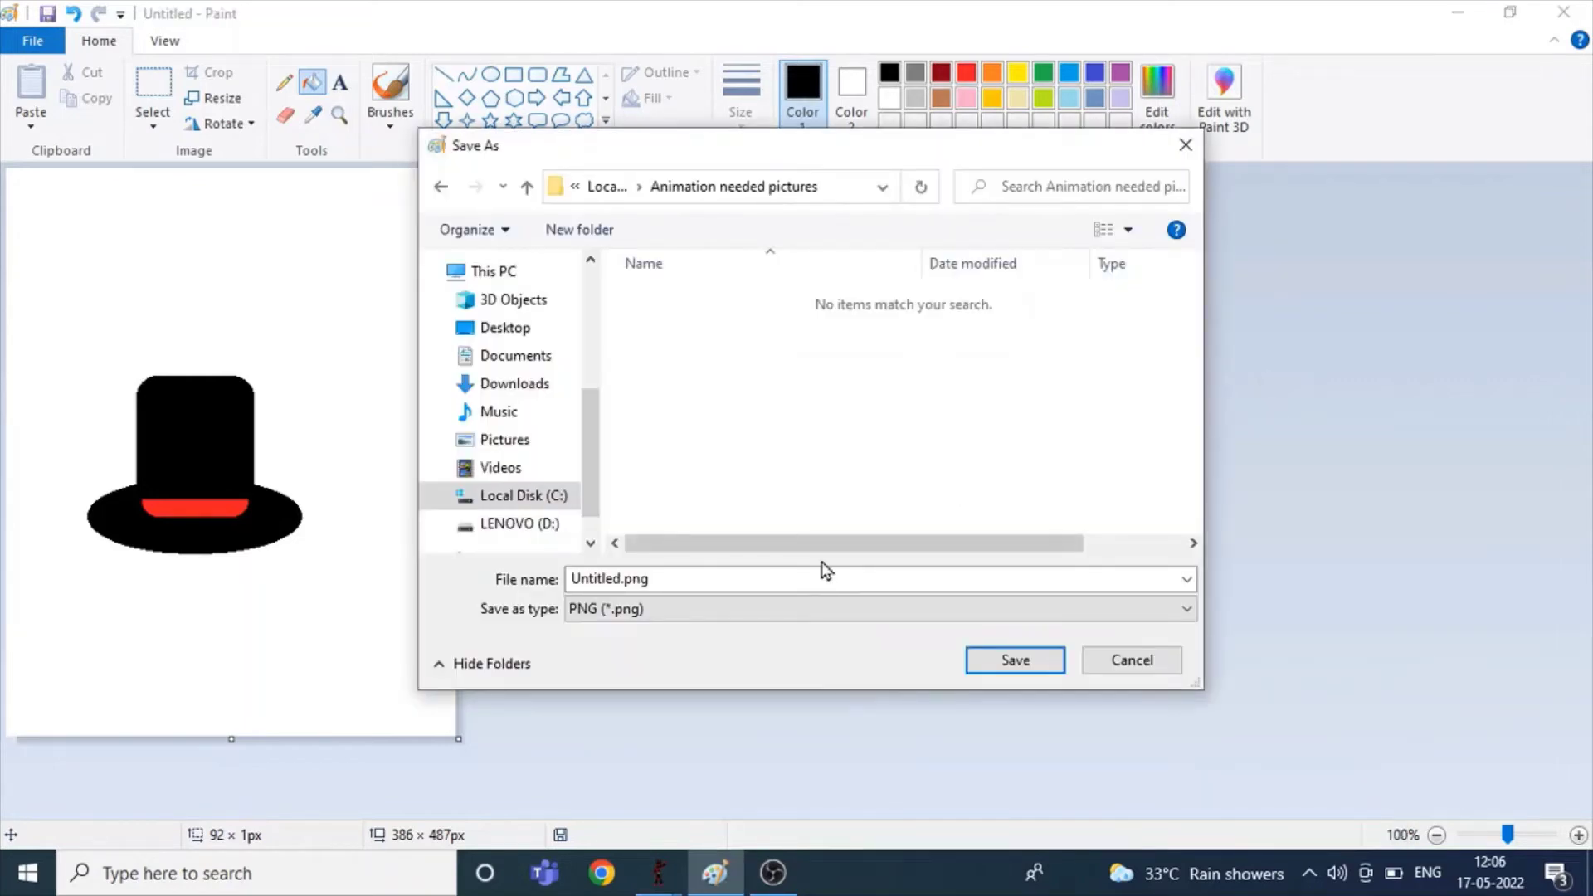
Step: Save the hat drawing as a PNG named hayt in the Animation needed pictures folder
double_click(750, 576)
key("BackSpace")
type("hayt")
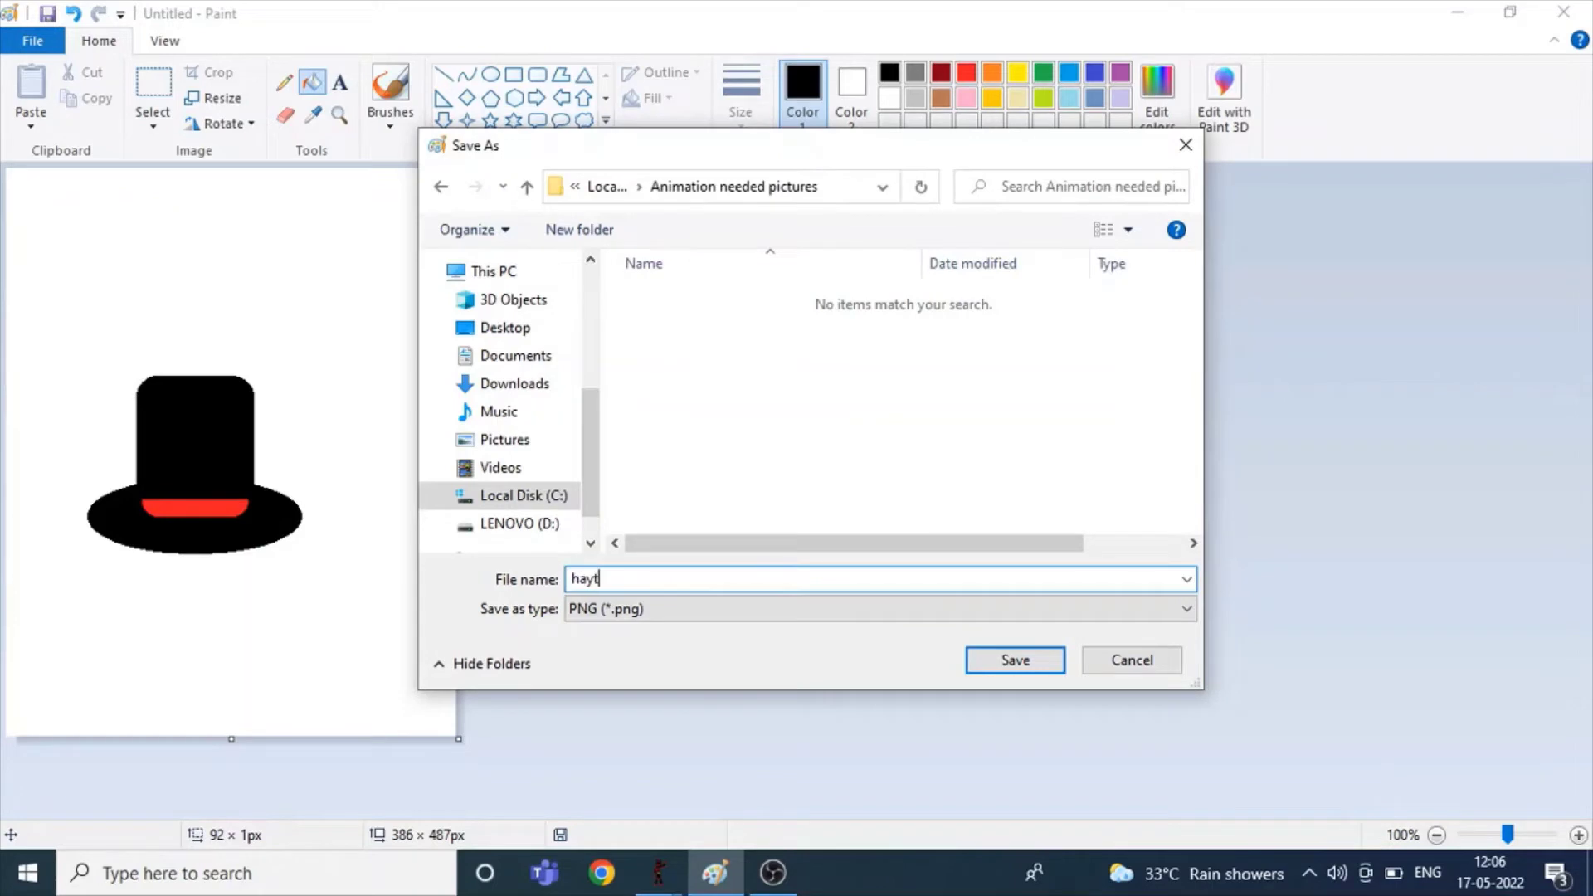
key("Return")
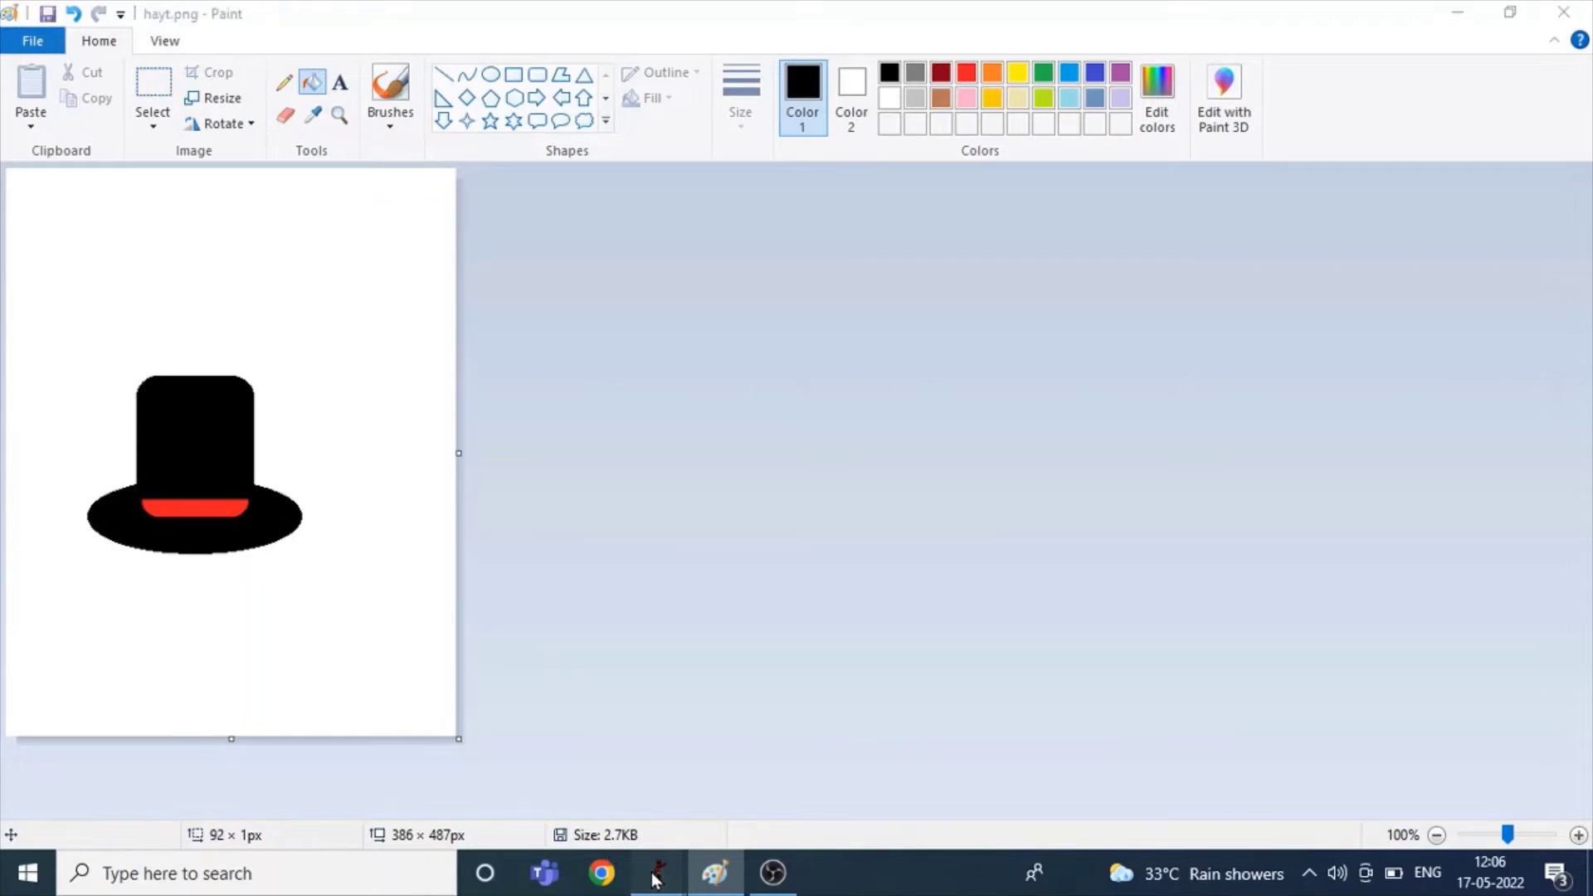
Step: Switch to Pivot Animator and load hayt.png from the Animation needed pictures folder on Local Disk (C:) as a sprite
mouse_move(655, 871)
left_click(672, 745)
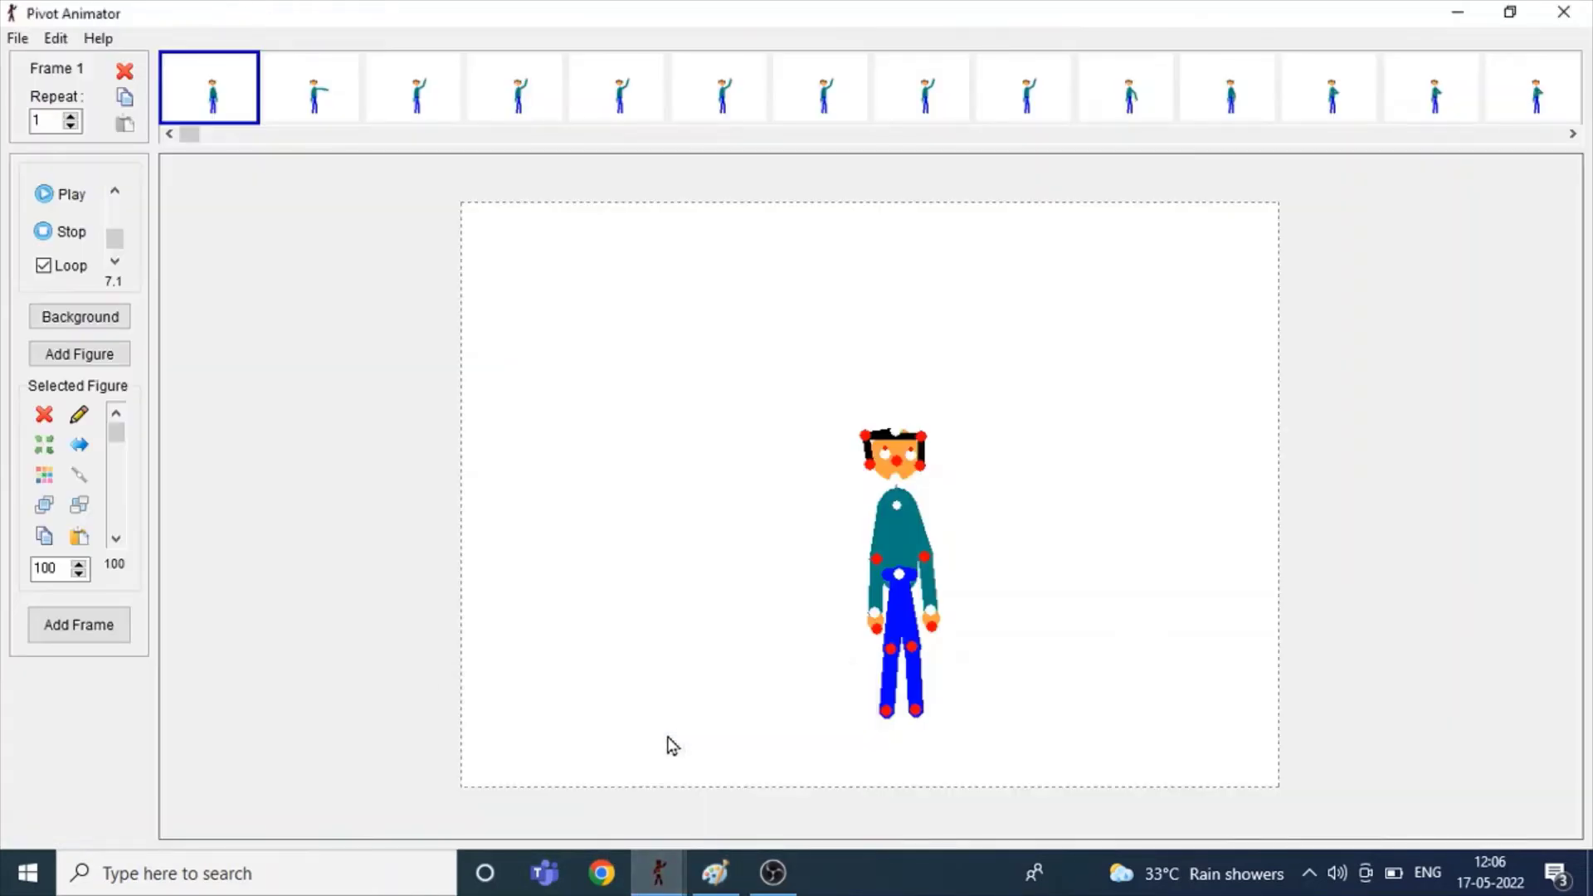
key("ctrl+i")
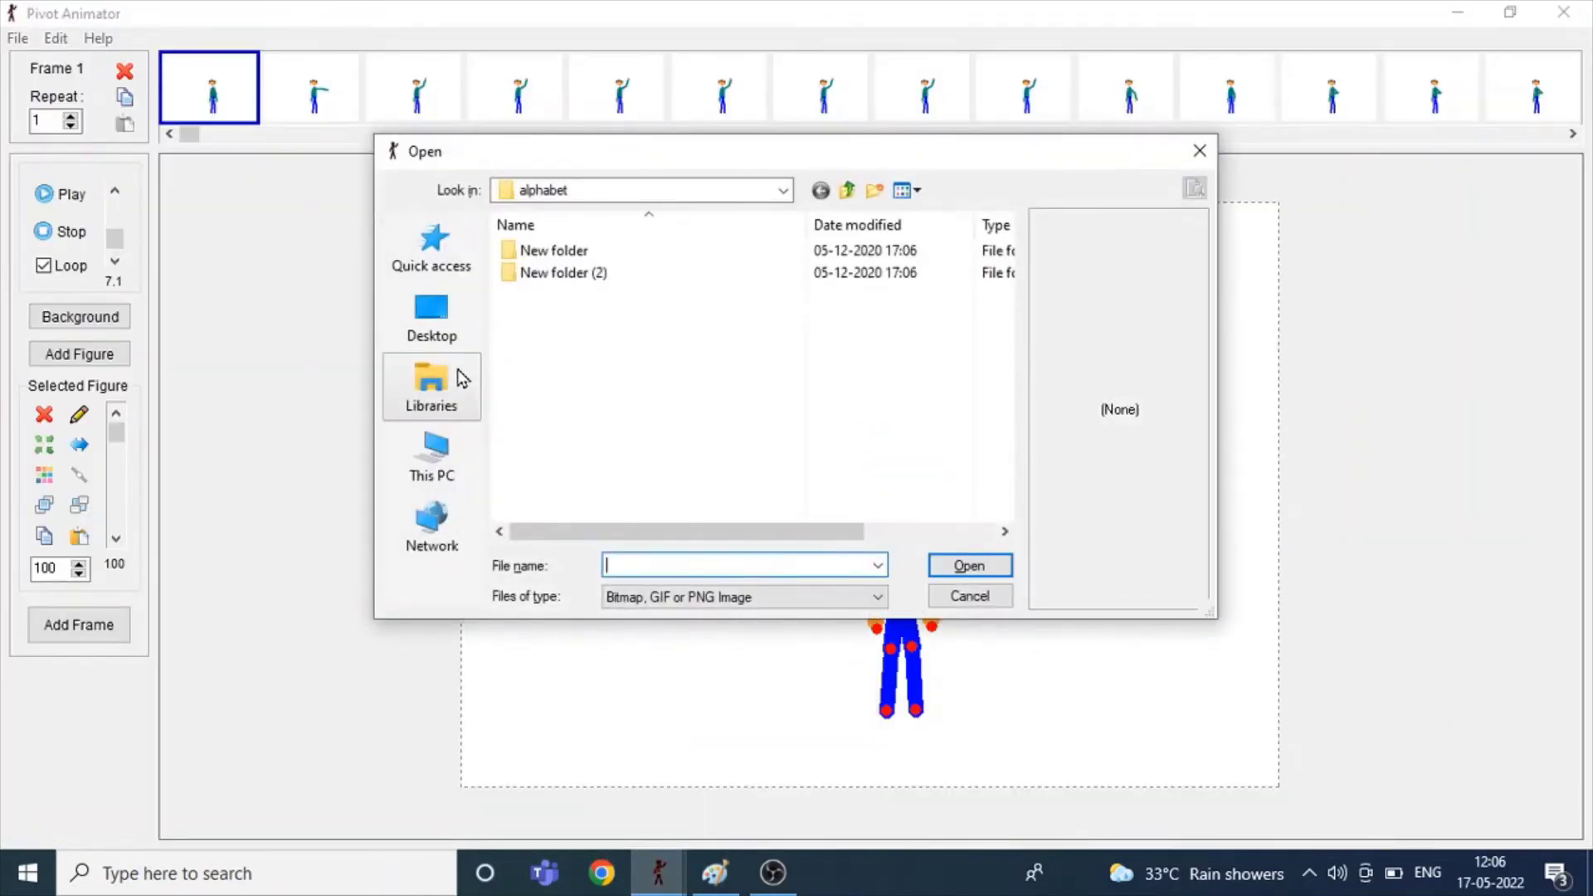
left_click(462, 378)
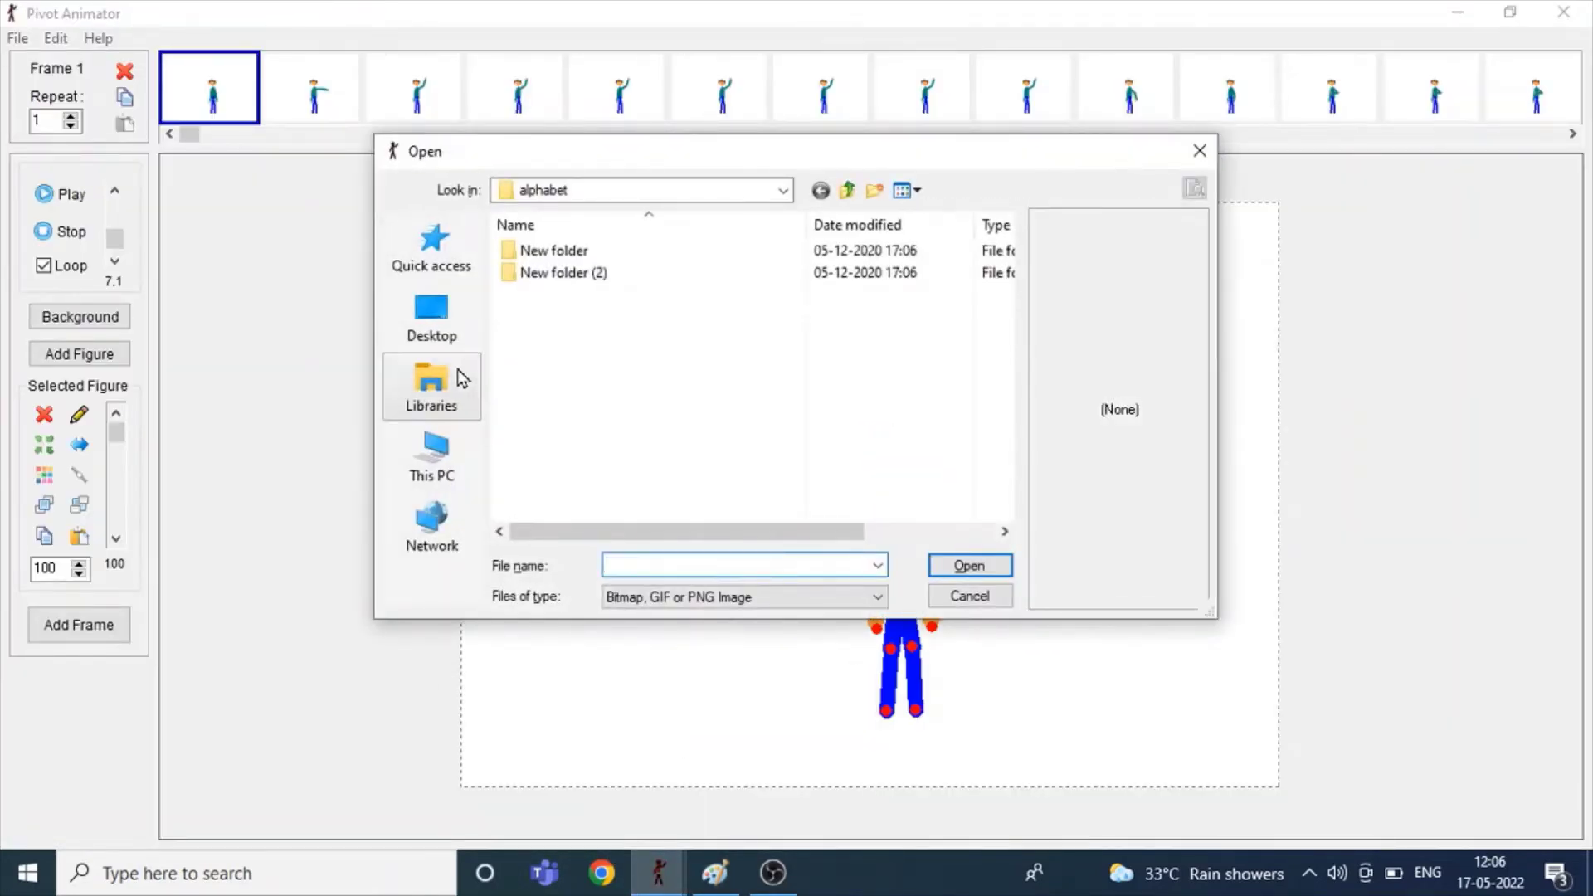
left_click(448, 477)
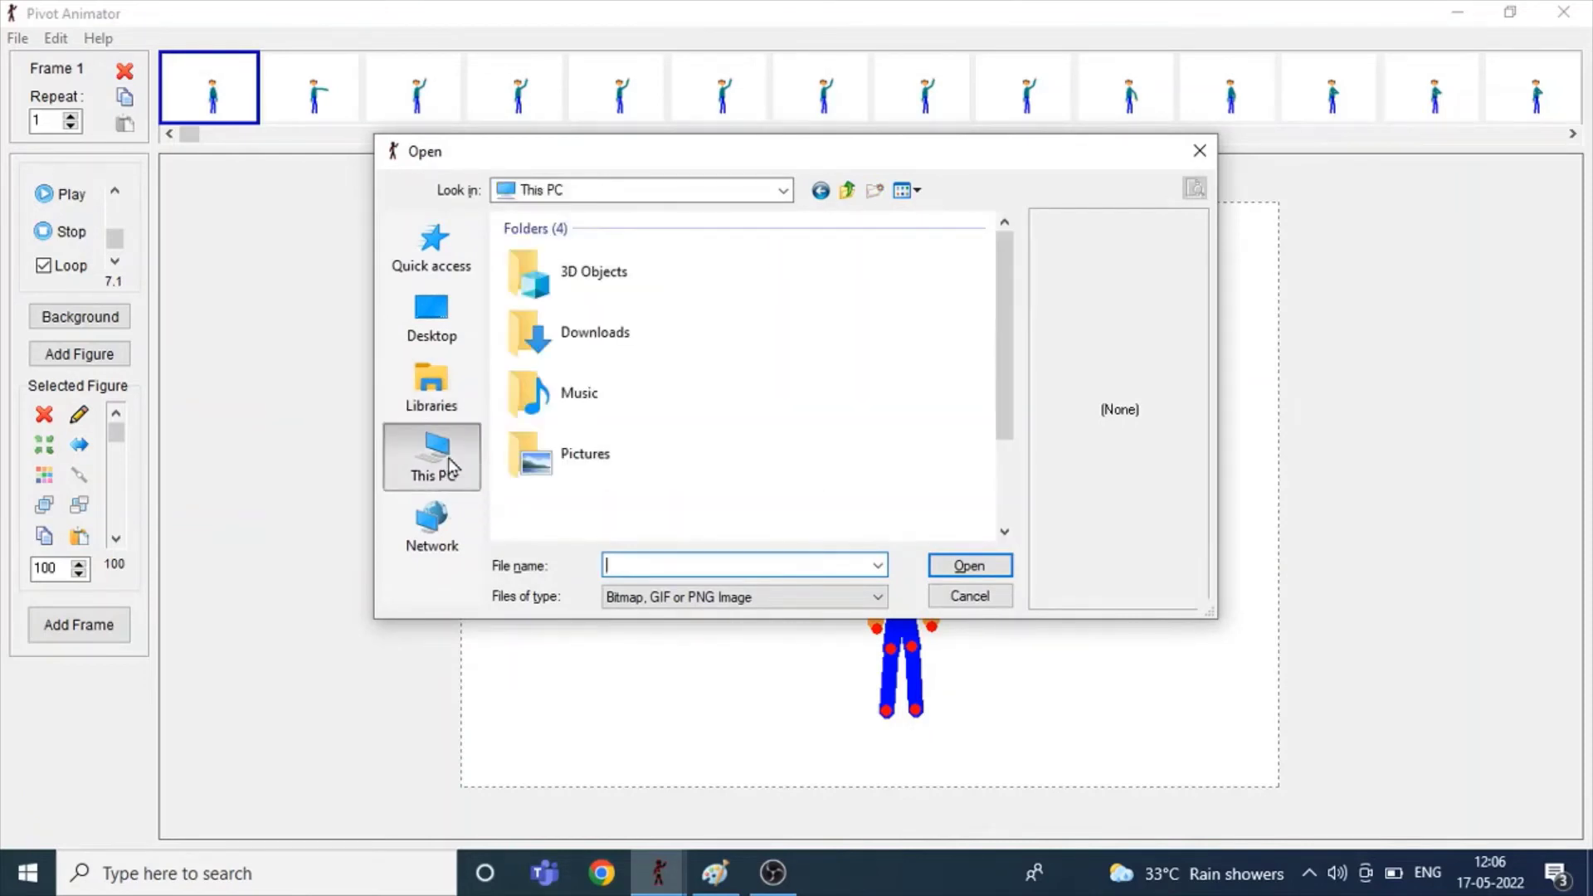
left_click_drag(1002, 327, 992, 448)
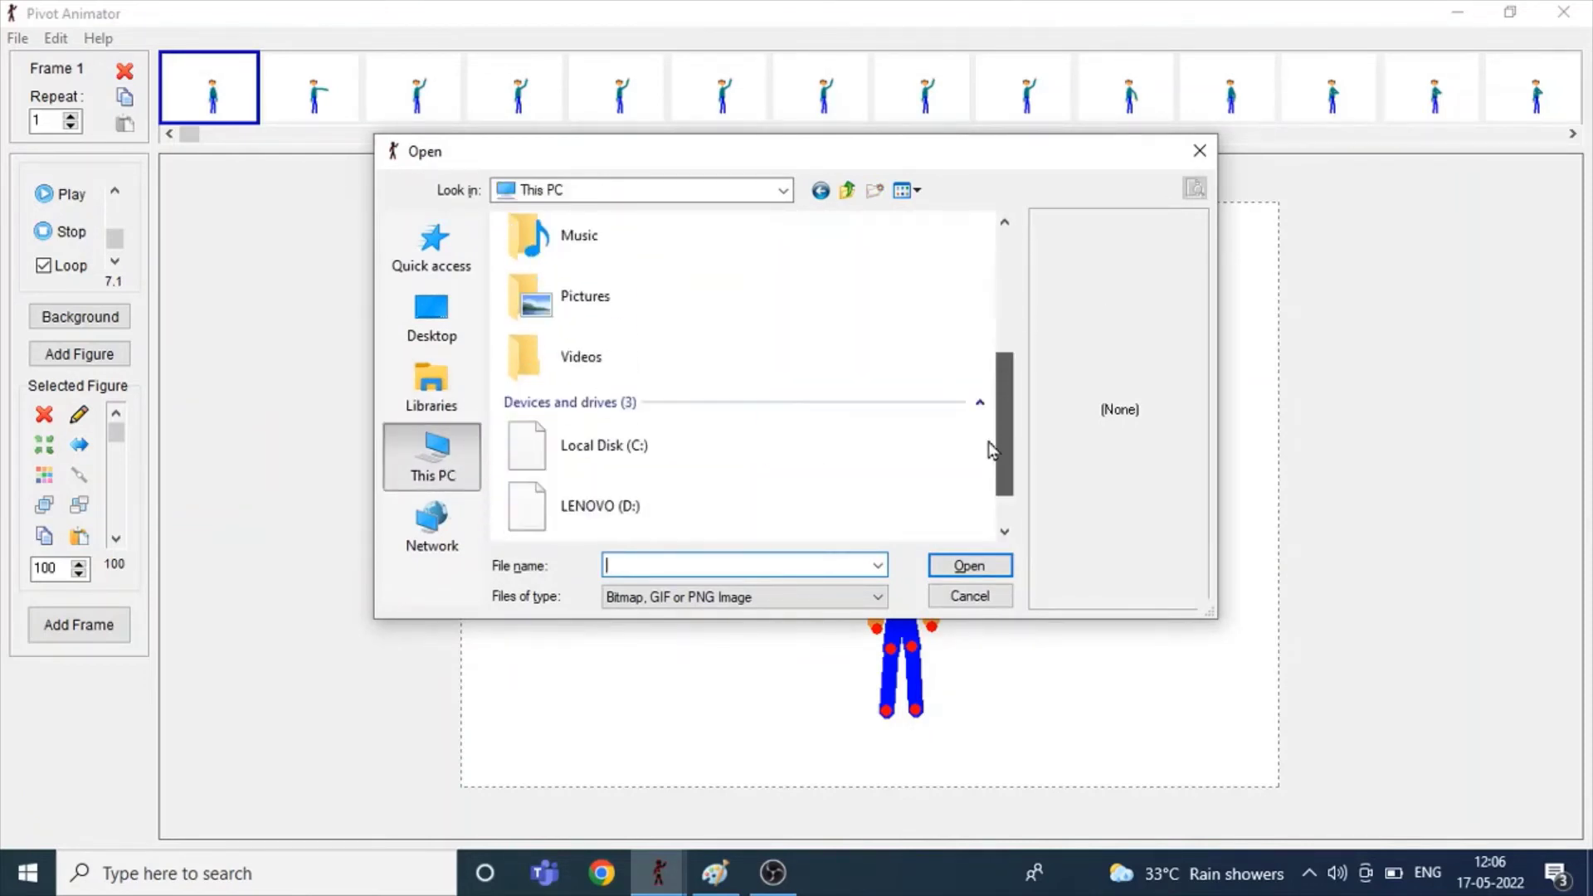
double_click(634, 444)
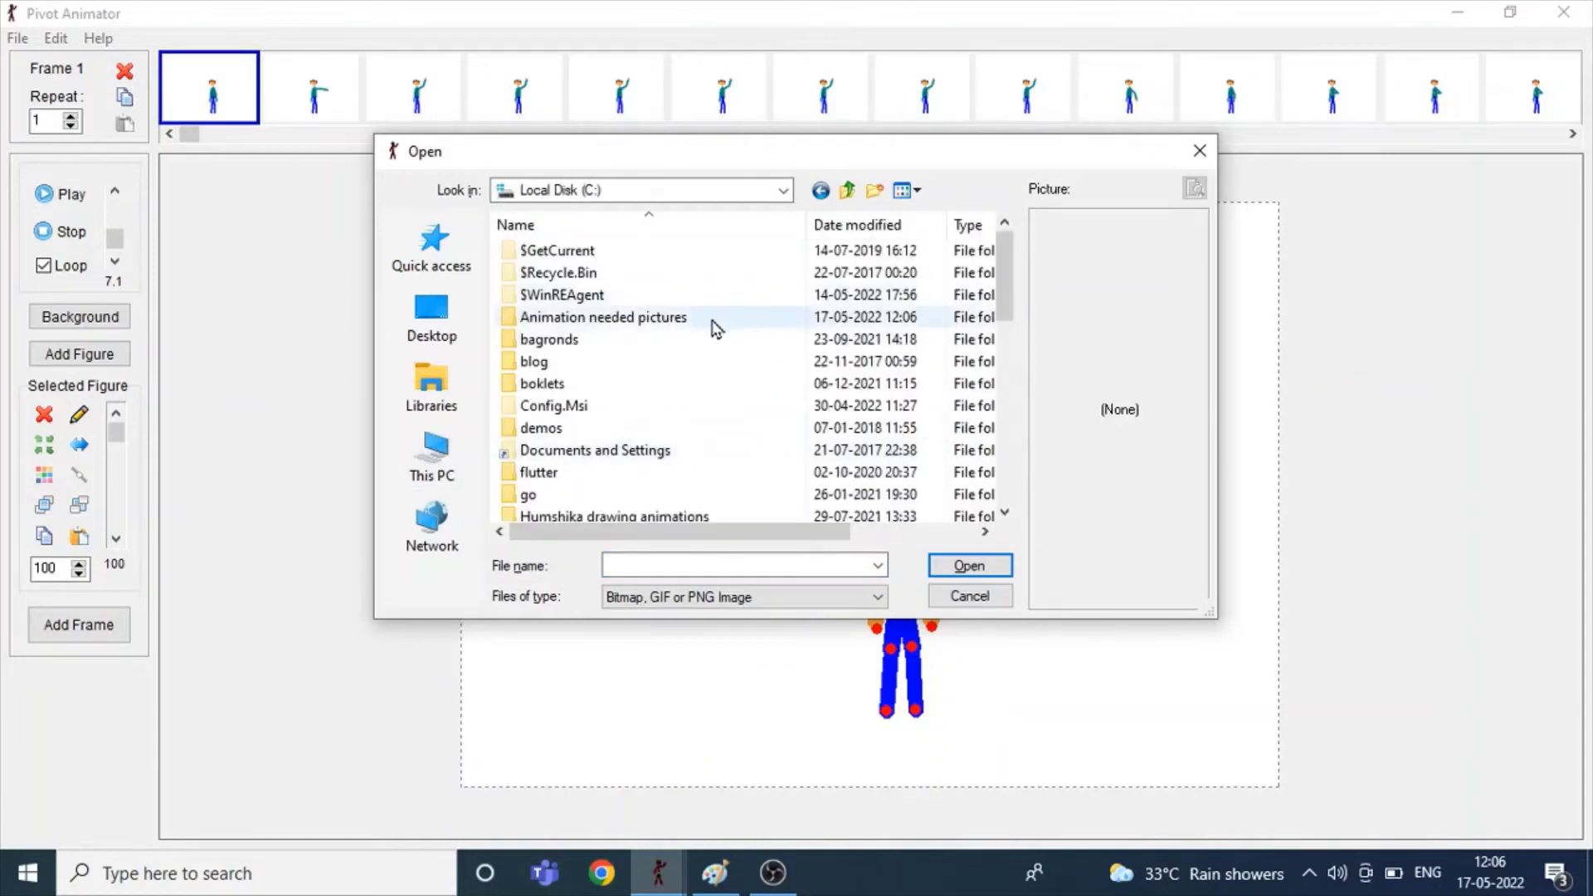
double_click(715, 324)
left_click(561, 290)
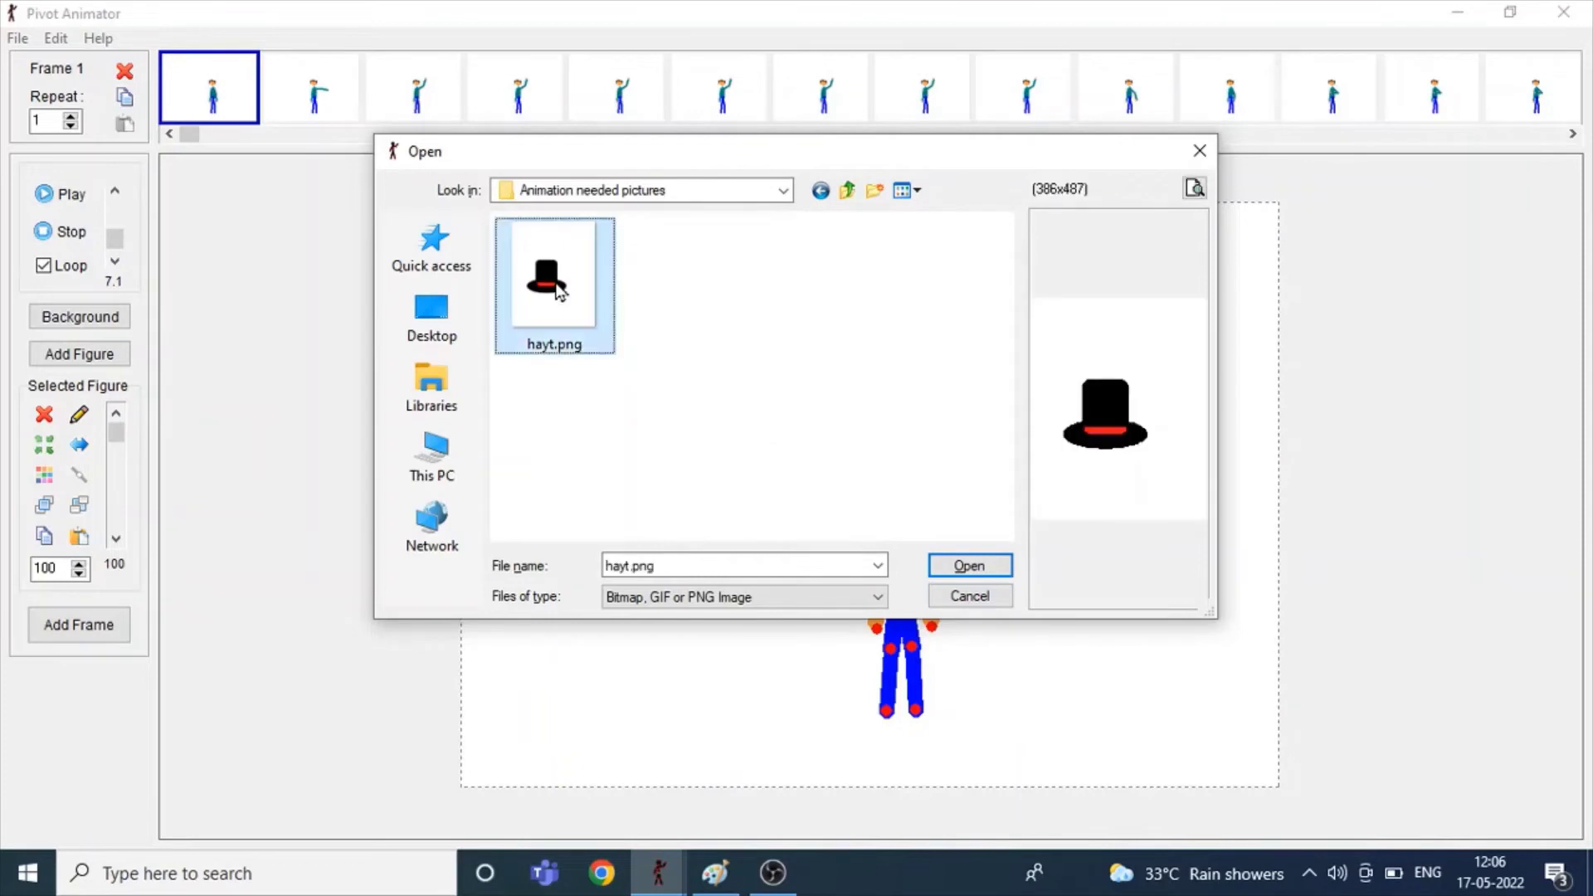
left_click(994, 565)
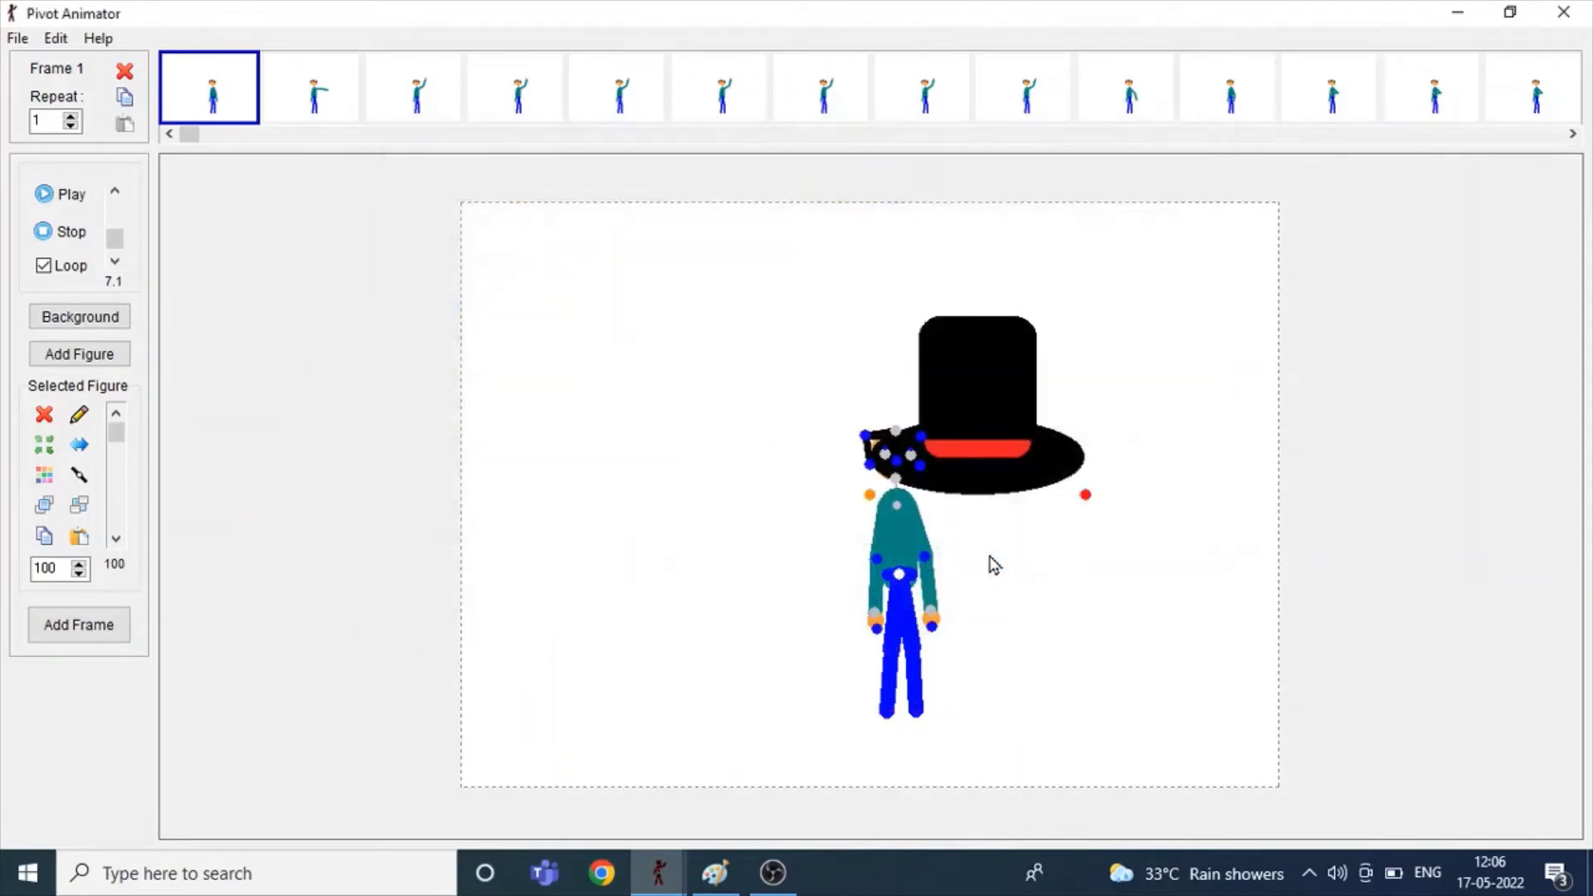
Step: Scale the hat sprite down to 44 and place it beside the man's hand on the right in frame 63
left_click_drag(869, 500, 795, 446)
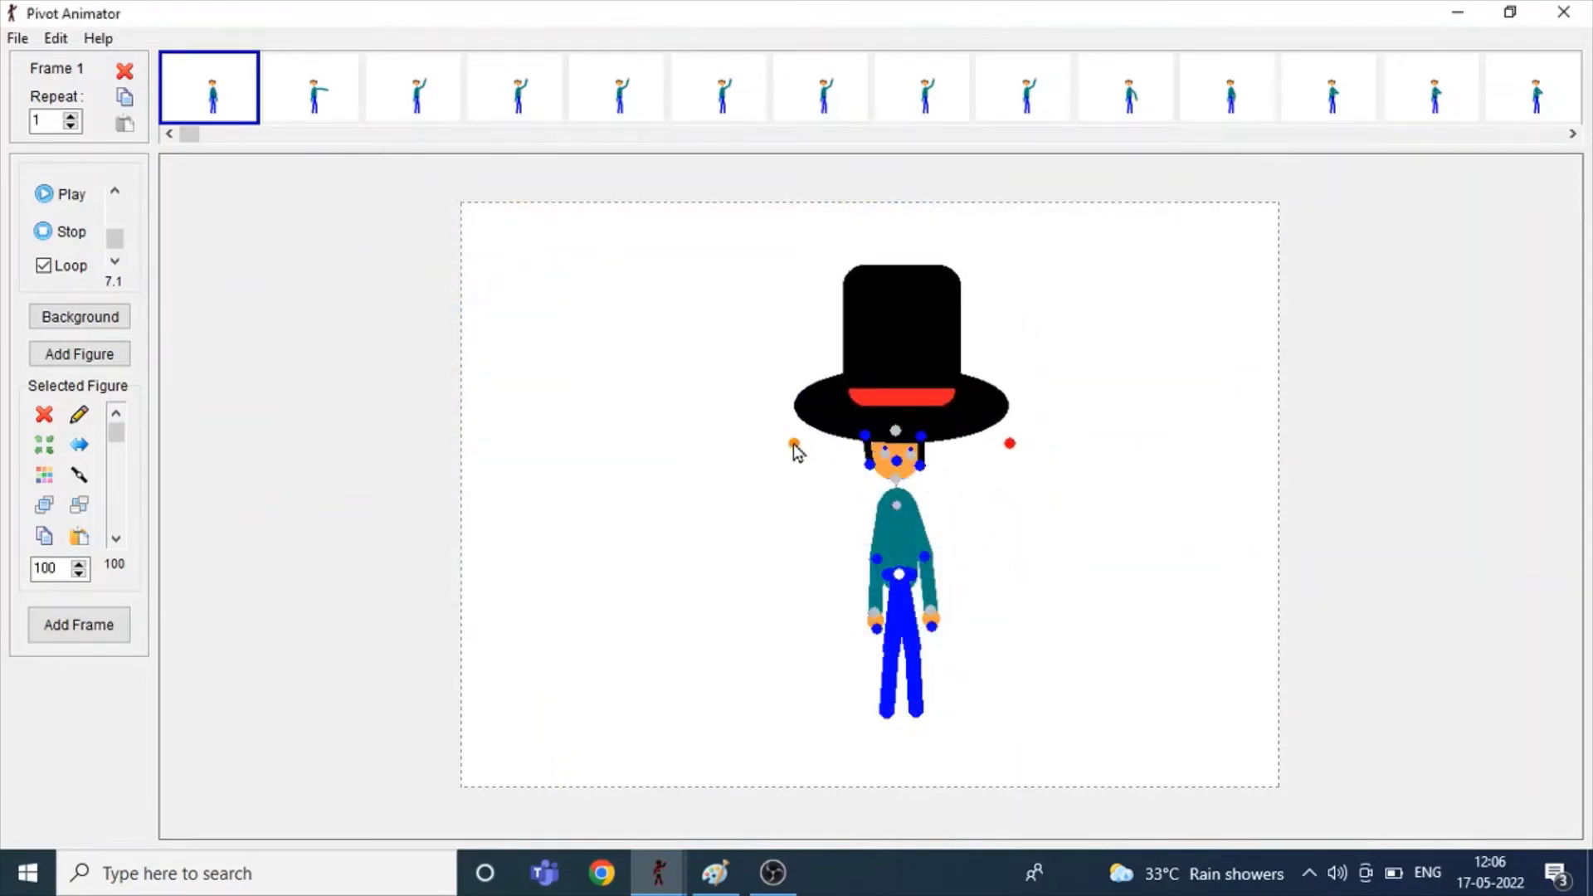
left_click(79, 574)
left_click_drag(79, 574, 79, 574)
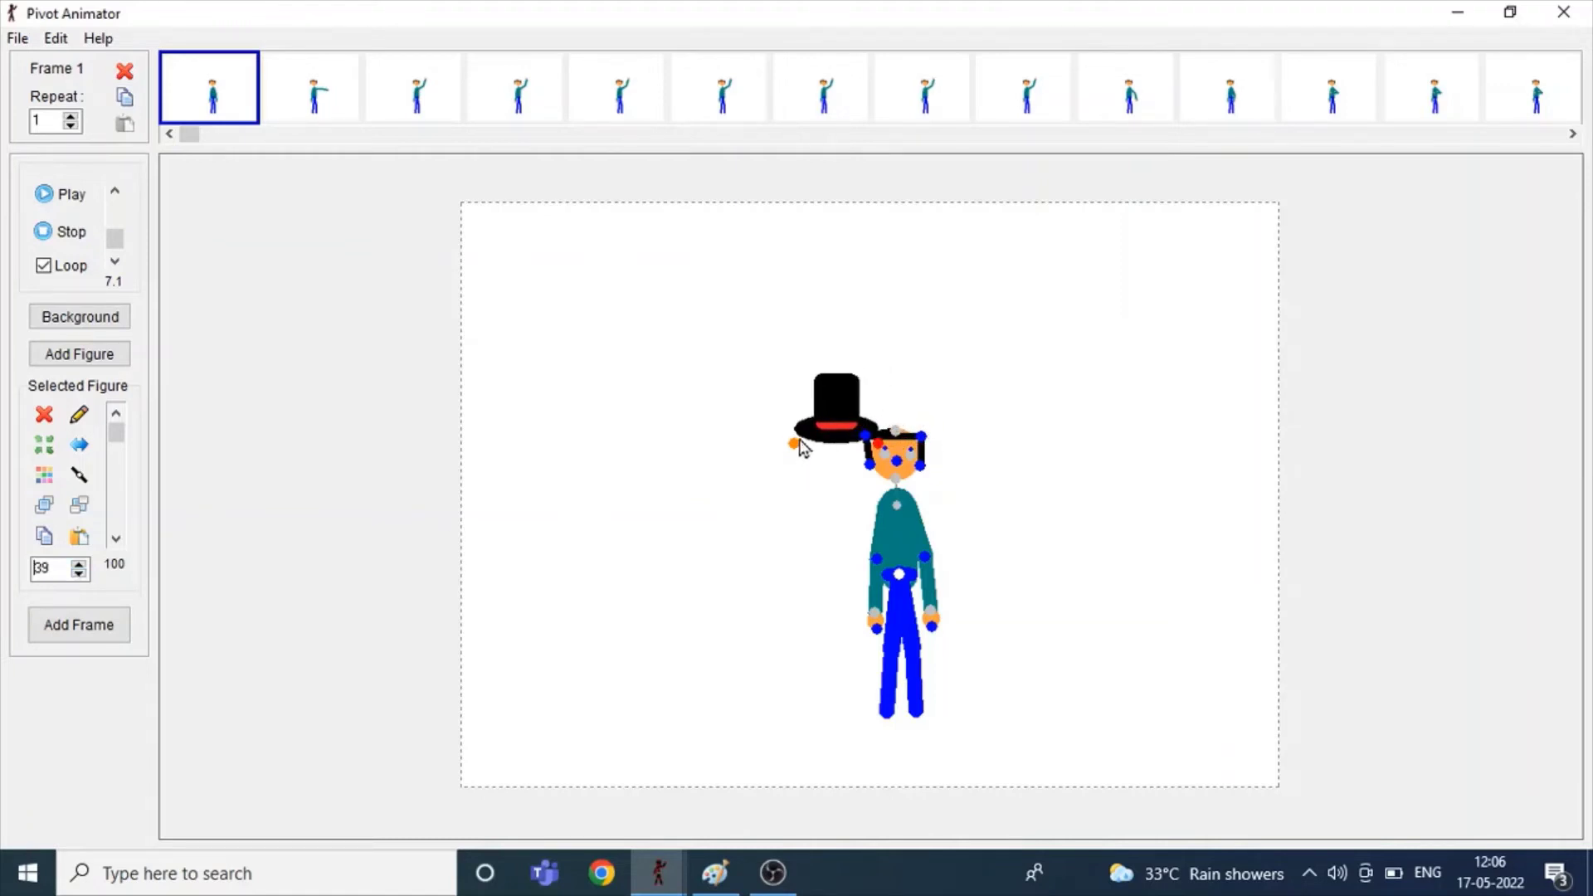
left_click_drag(795, 447, 944, 636)
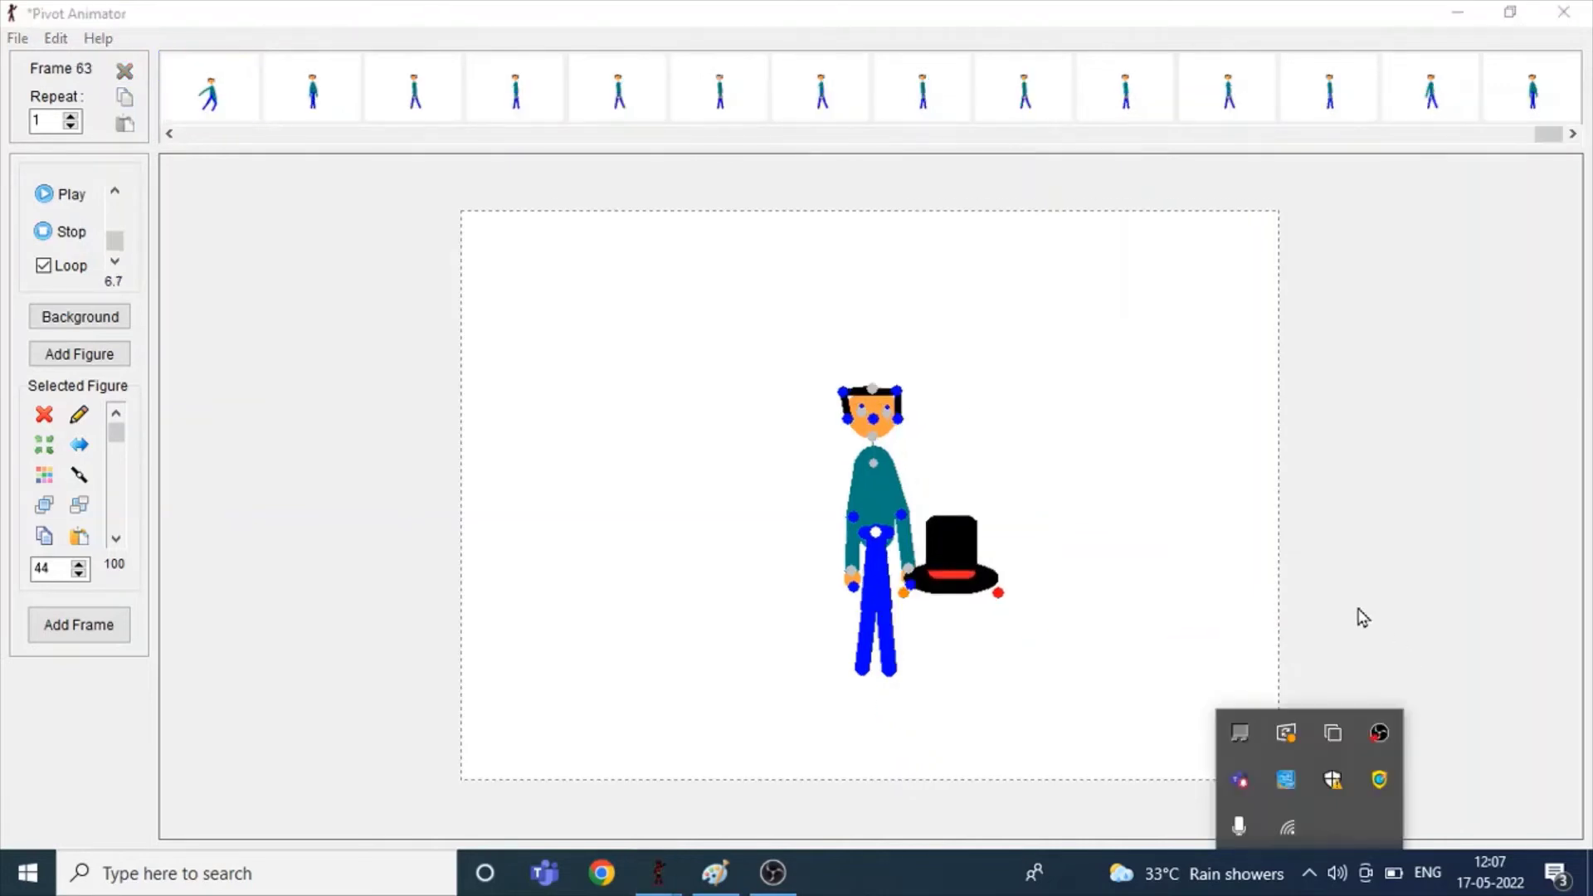
left_click(1363, 617)
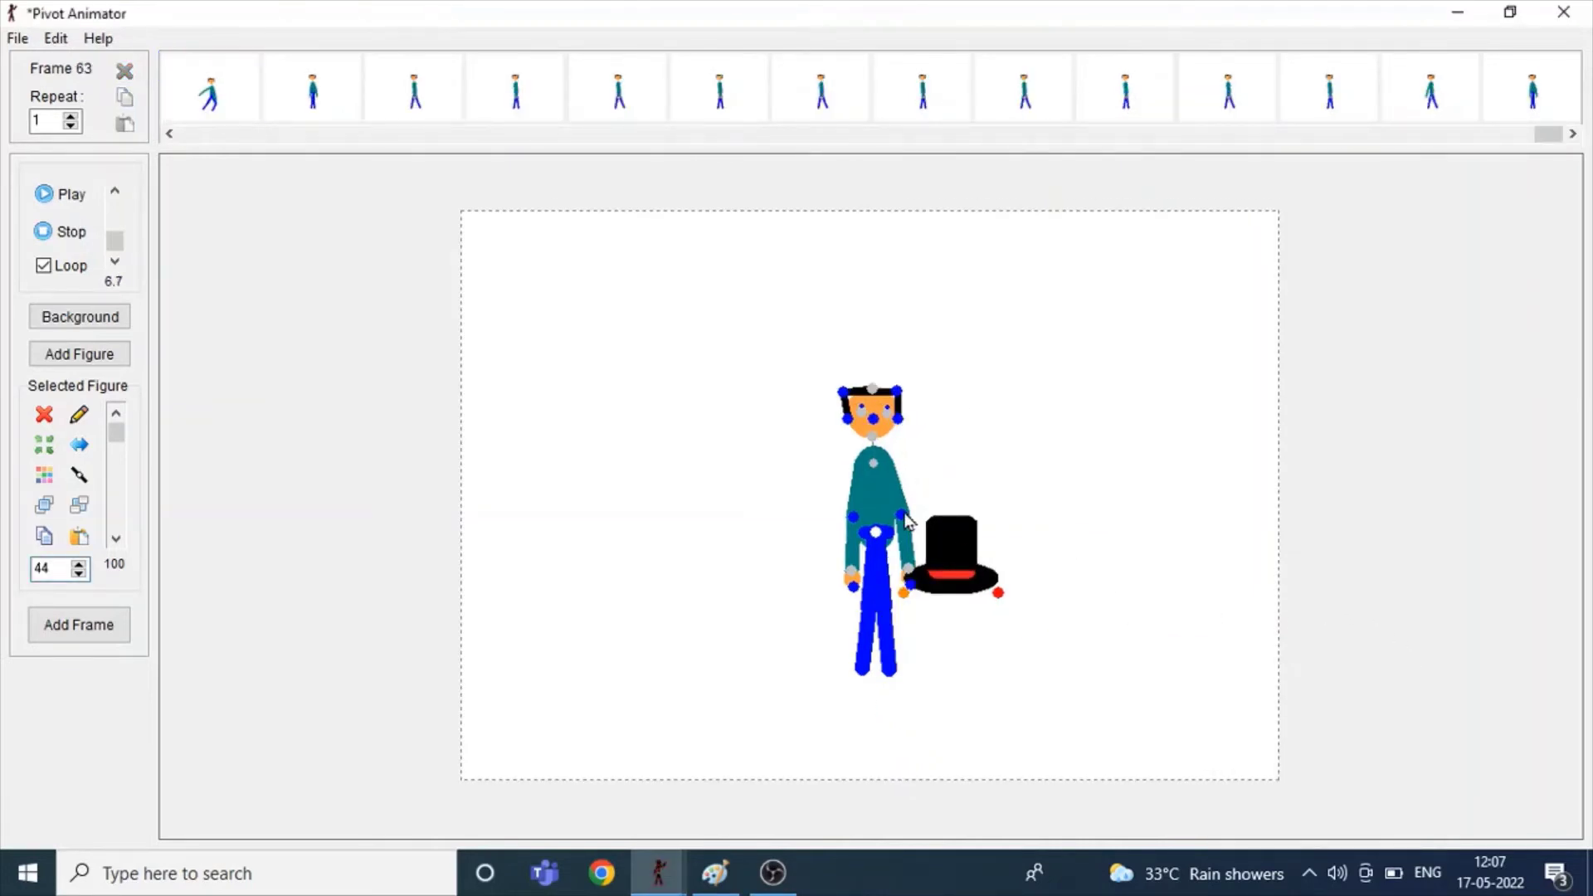
Step: Animate the man holding the hat out with his right-side arm and lifting it above his head, adding two frames
left_click_drag(902, 521, 944, 486)
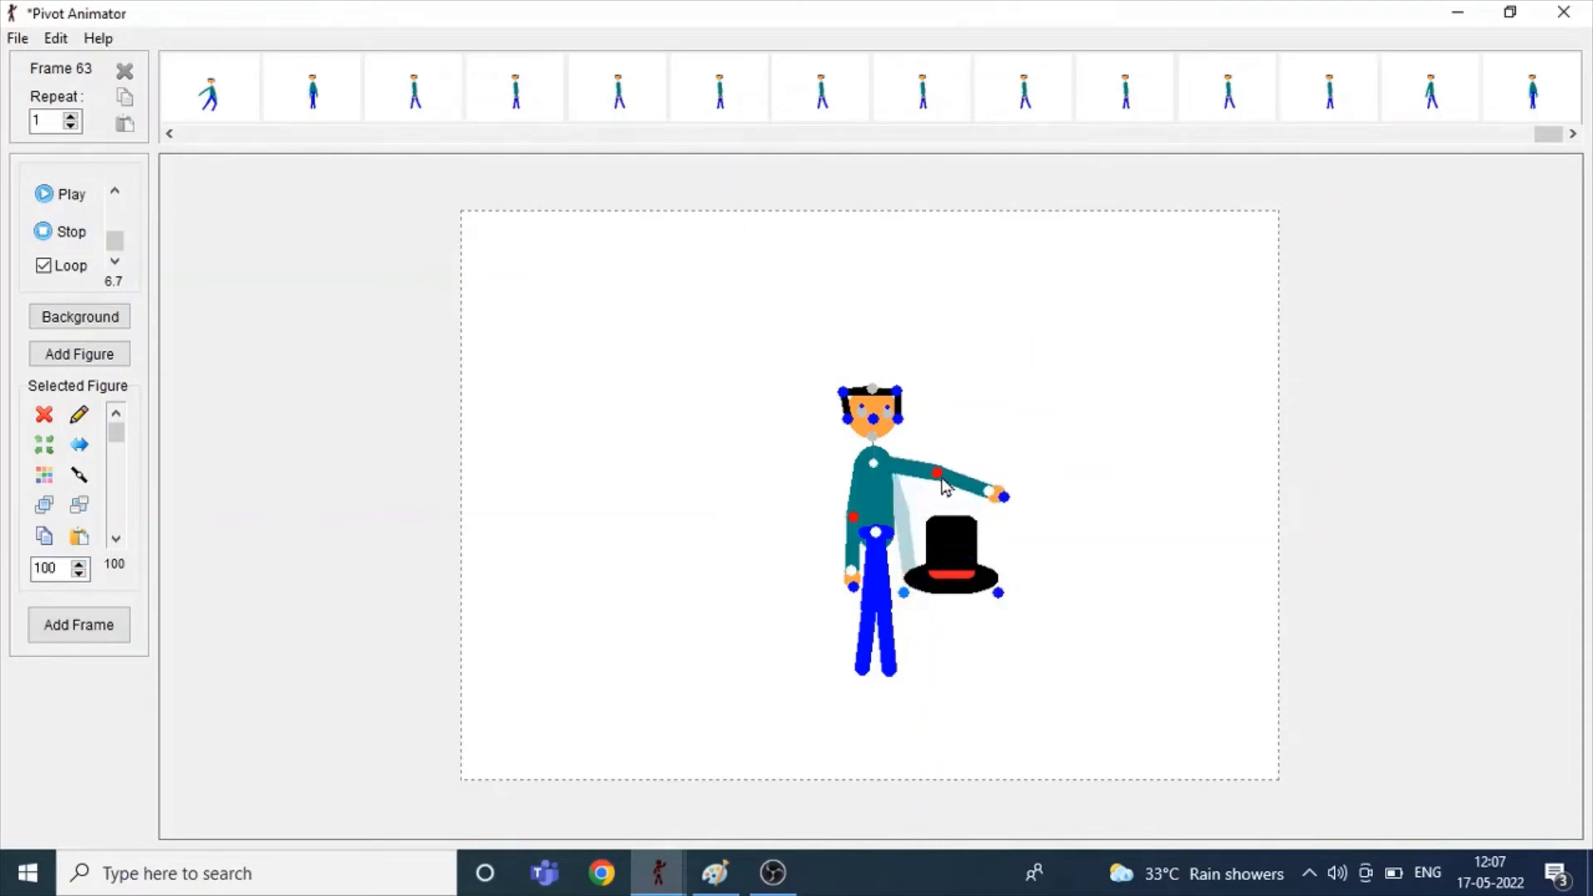
left_click_drag(903, 594, 927, 355)
key("space")
left_click_drag(985, 502, 844, 369)
key("Return")
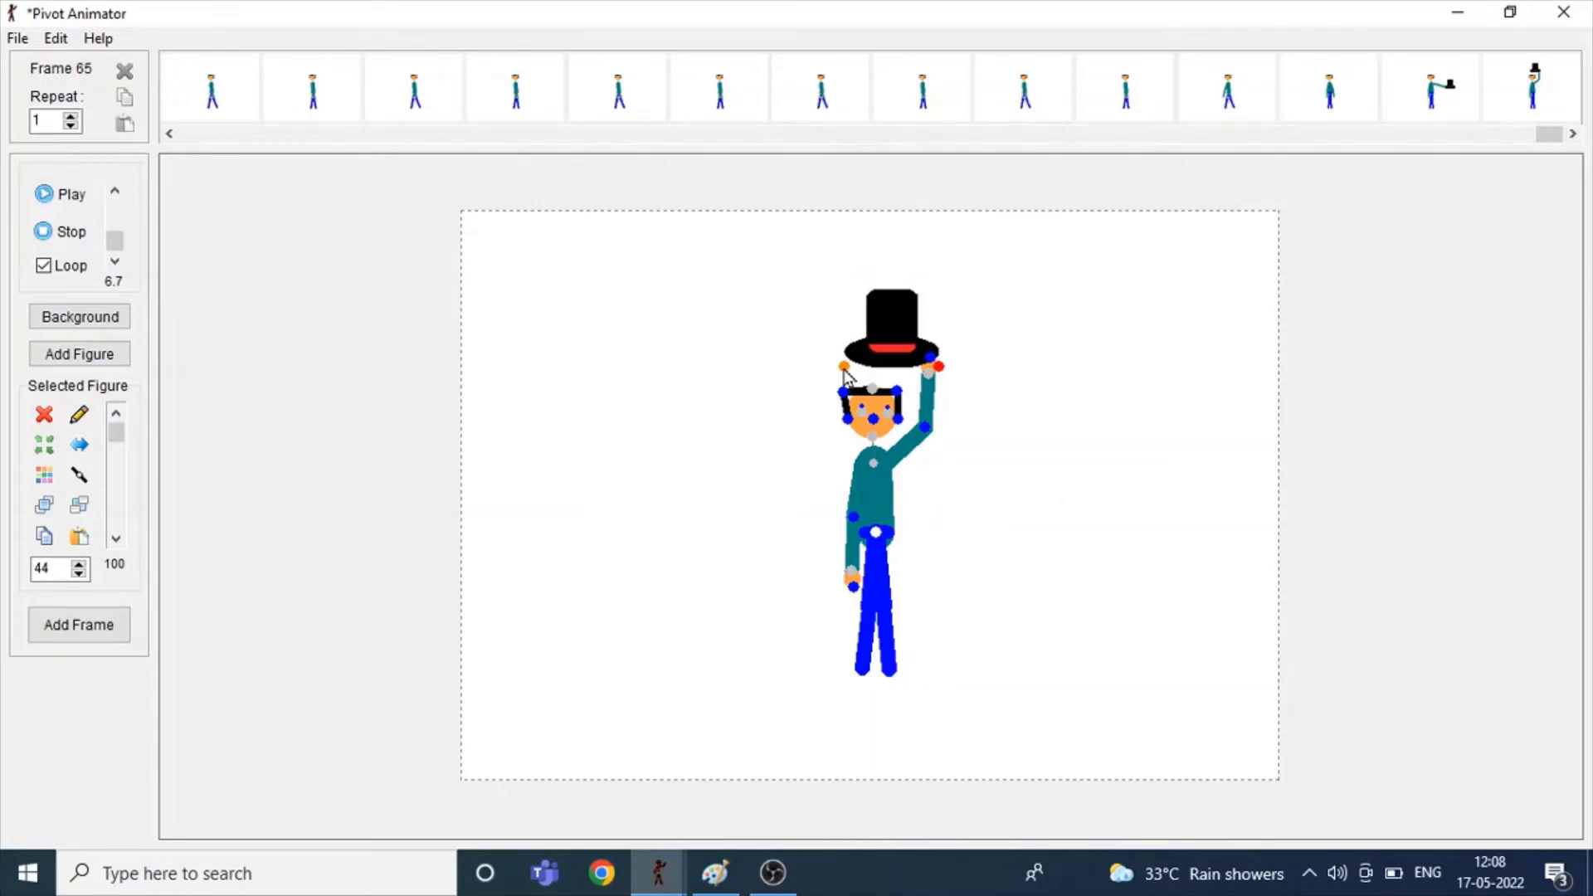
Step: Set the hat on the man's head and bring the raised arm down to his side over three added frames
left_click_drag(847, 373, 832, 404)
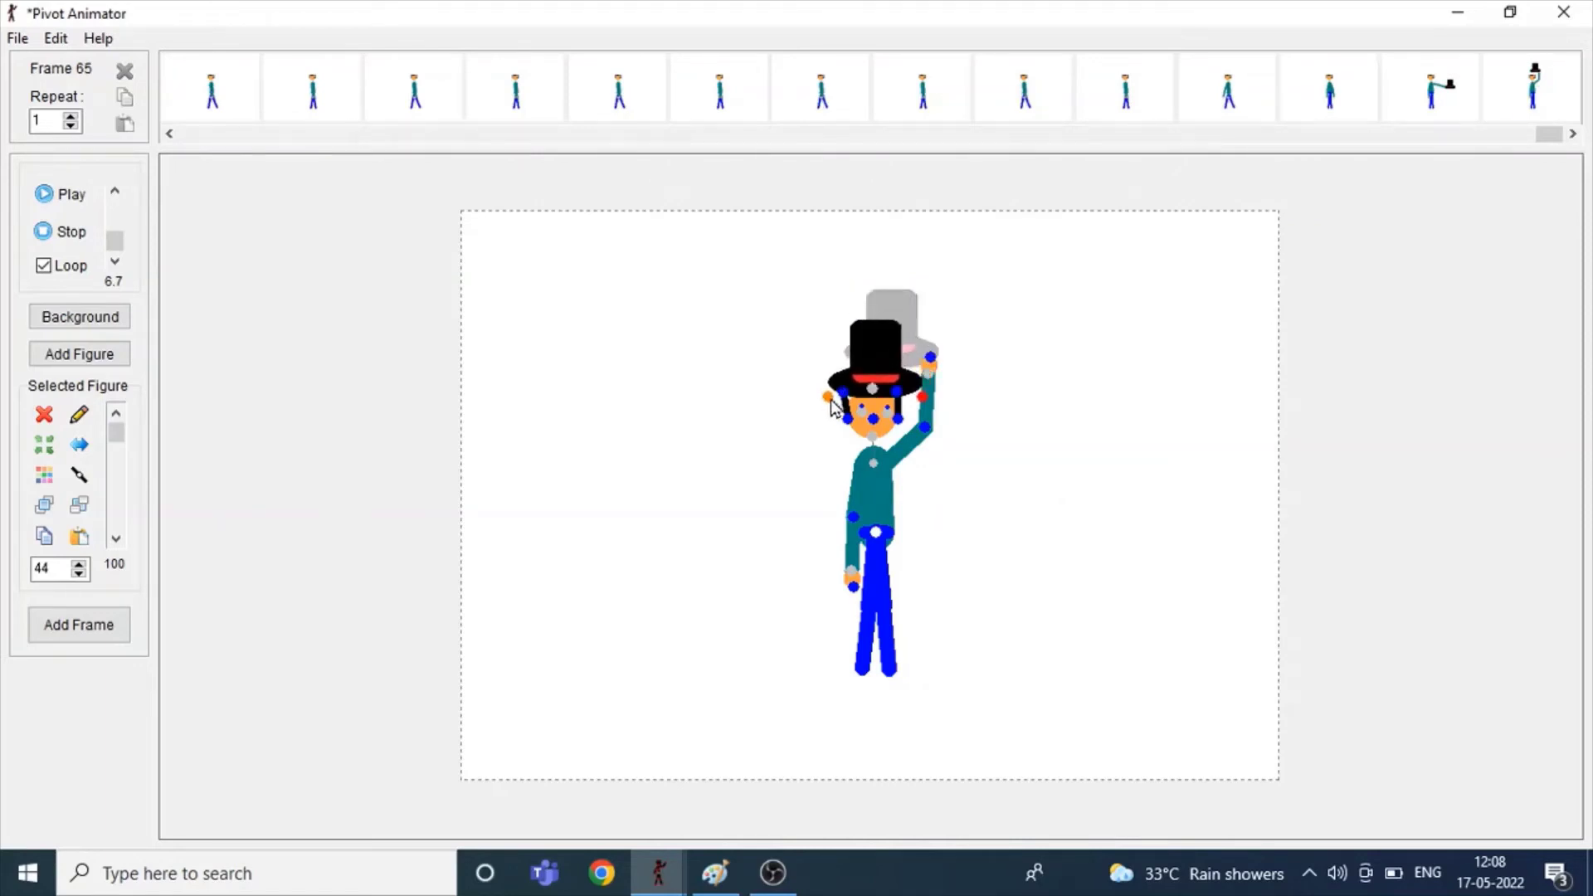
left_click_drag(933, 385, 912, 584)
key("Return")
key("Return")
left_click_drag(902, 514, 908, 581)
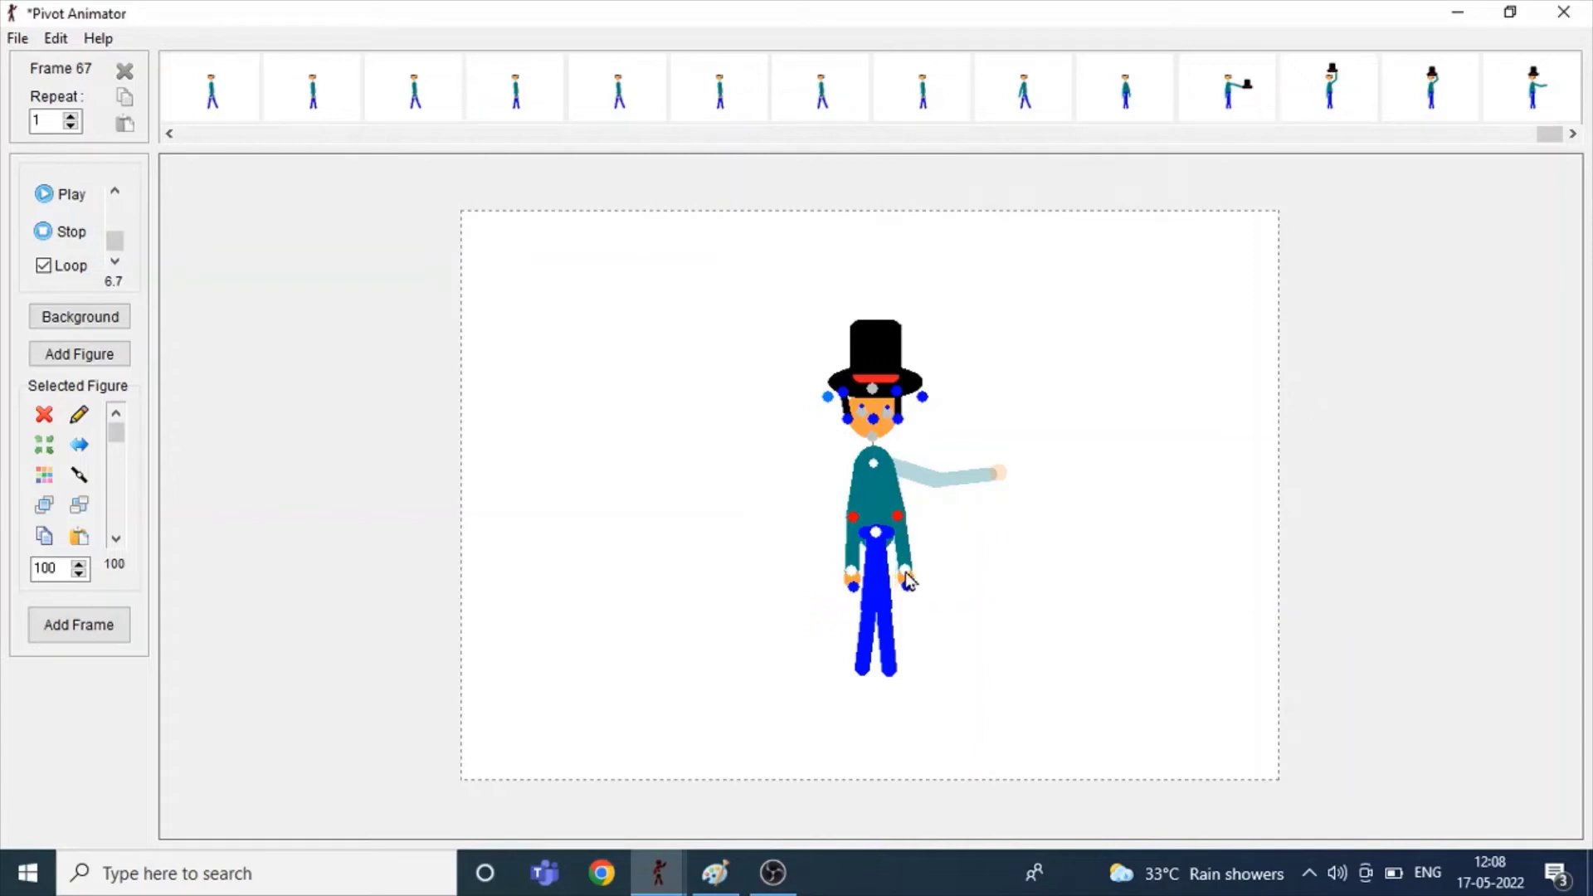
key("Return")
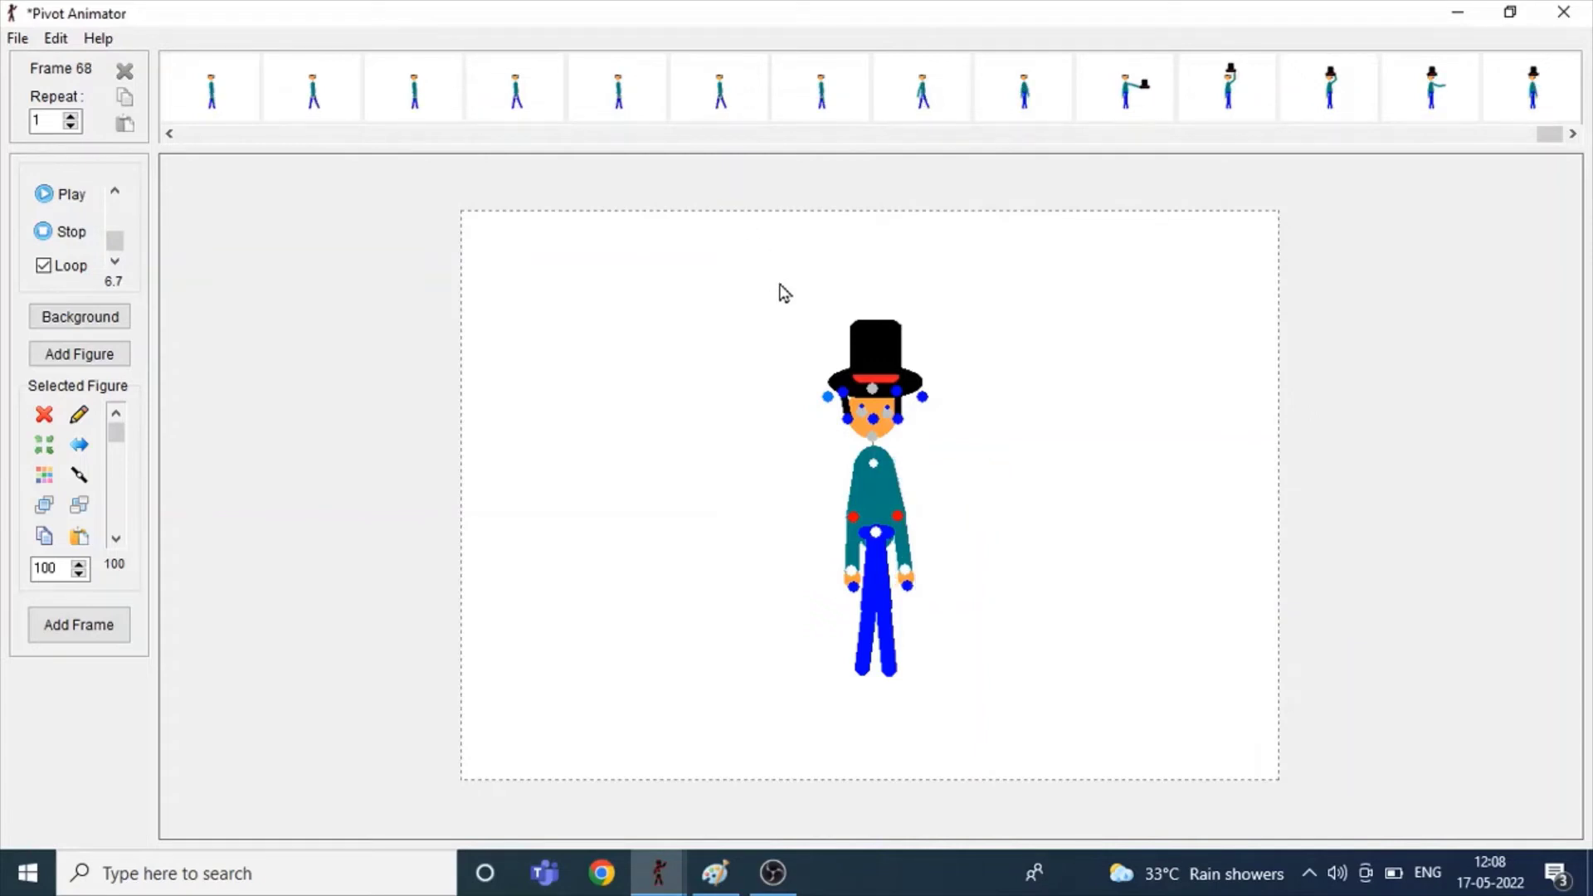
Step: Nudge the hat slightly left on the man's head and add the frame
left_click(828, 398)
left_click_drag(827, 399, 825, 399)
key("Return")
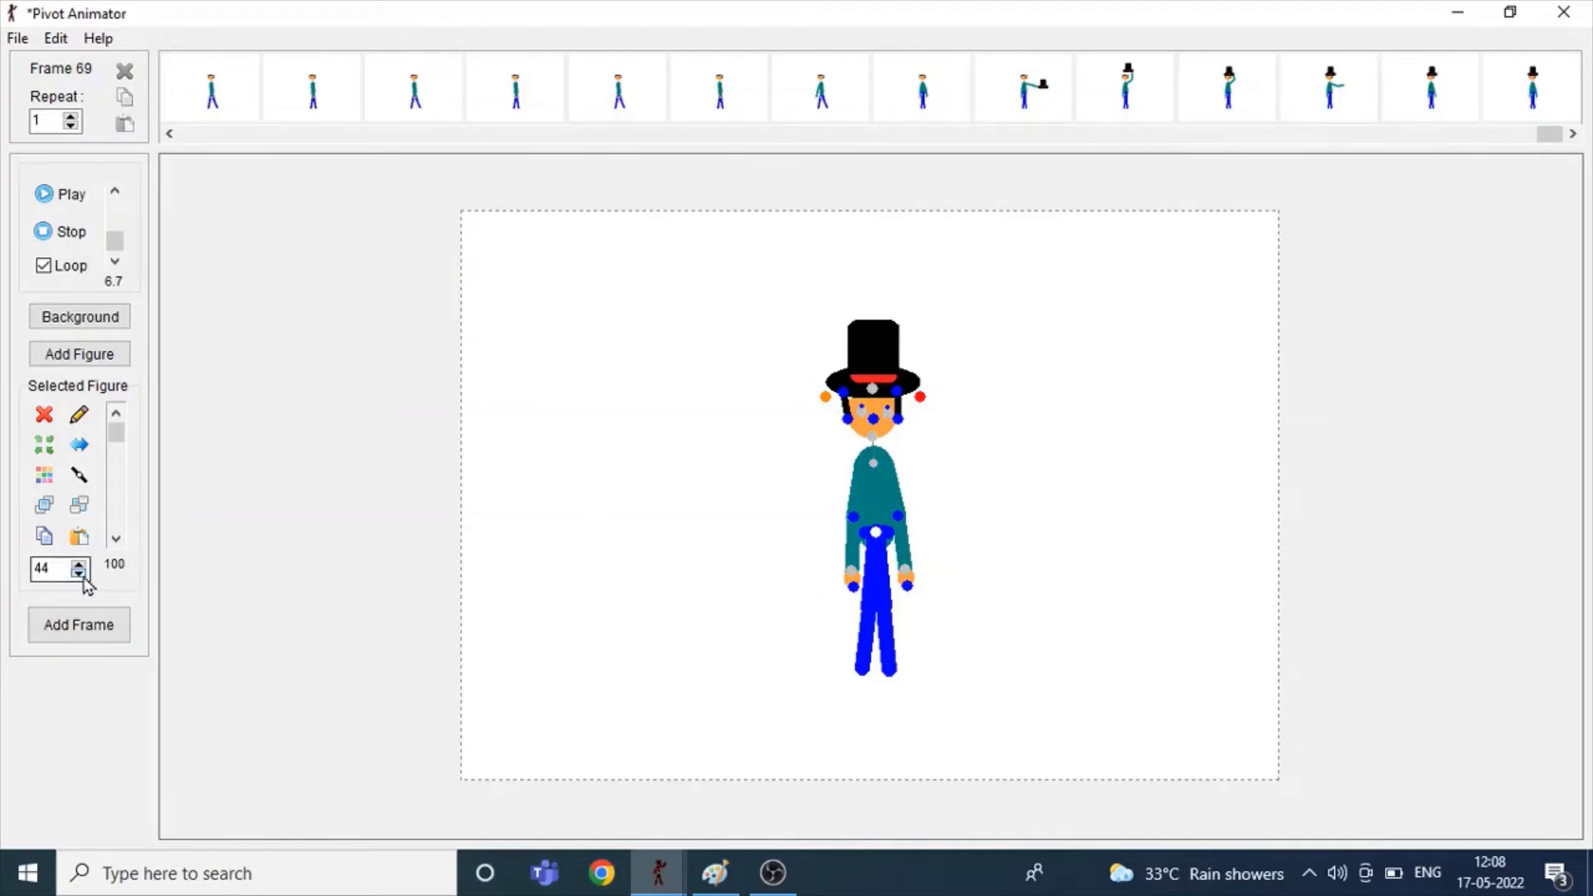
Step: Swing the right-side leg and arm outward and upward over two added frames, ending with the leg kicked above hip height
left_click(887, 621)
left_click_drag(885, 618, 939, 602)
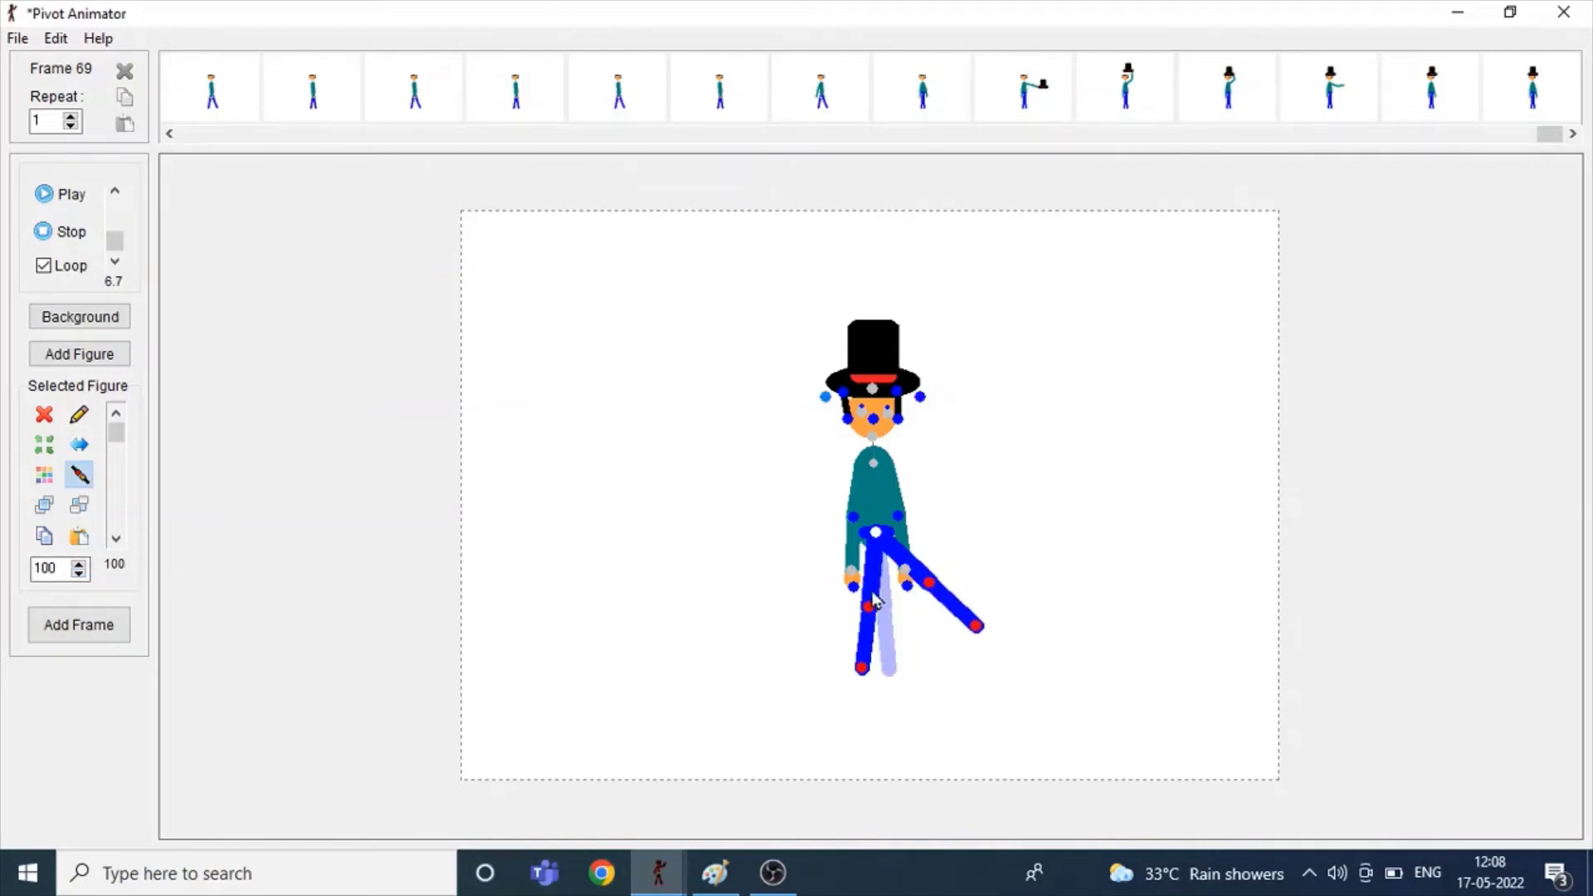
left_click(904, 535)
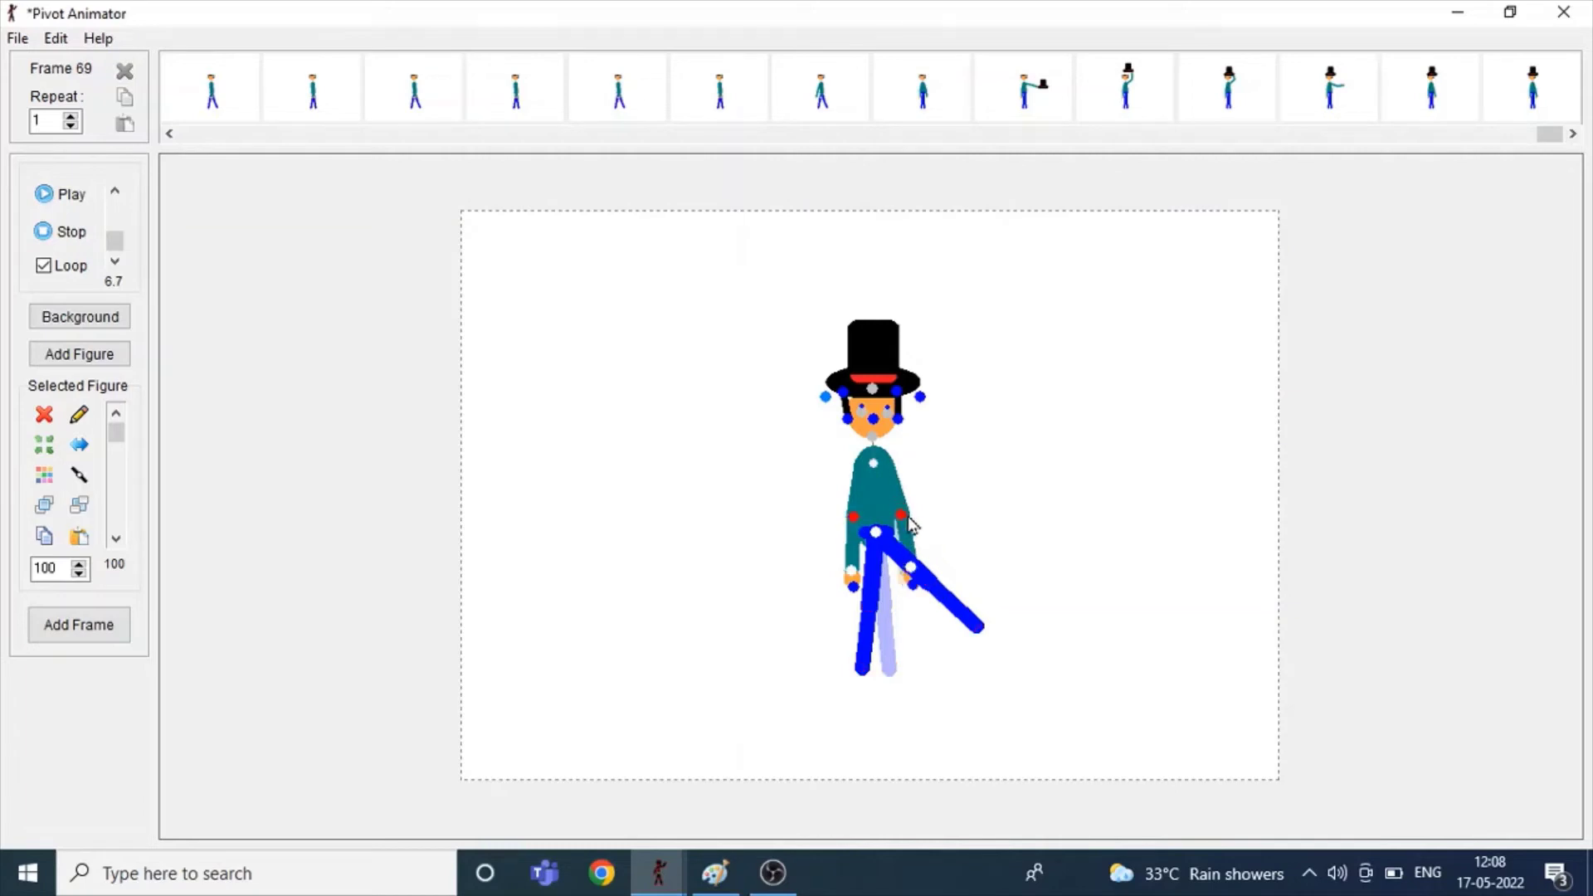
left_click_drag(904, 535, 929, 430)
key("Return")
left_click(927, 596)
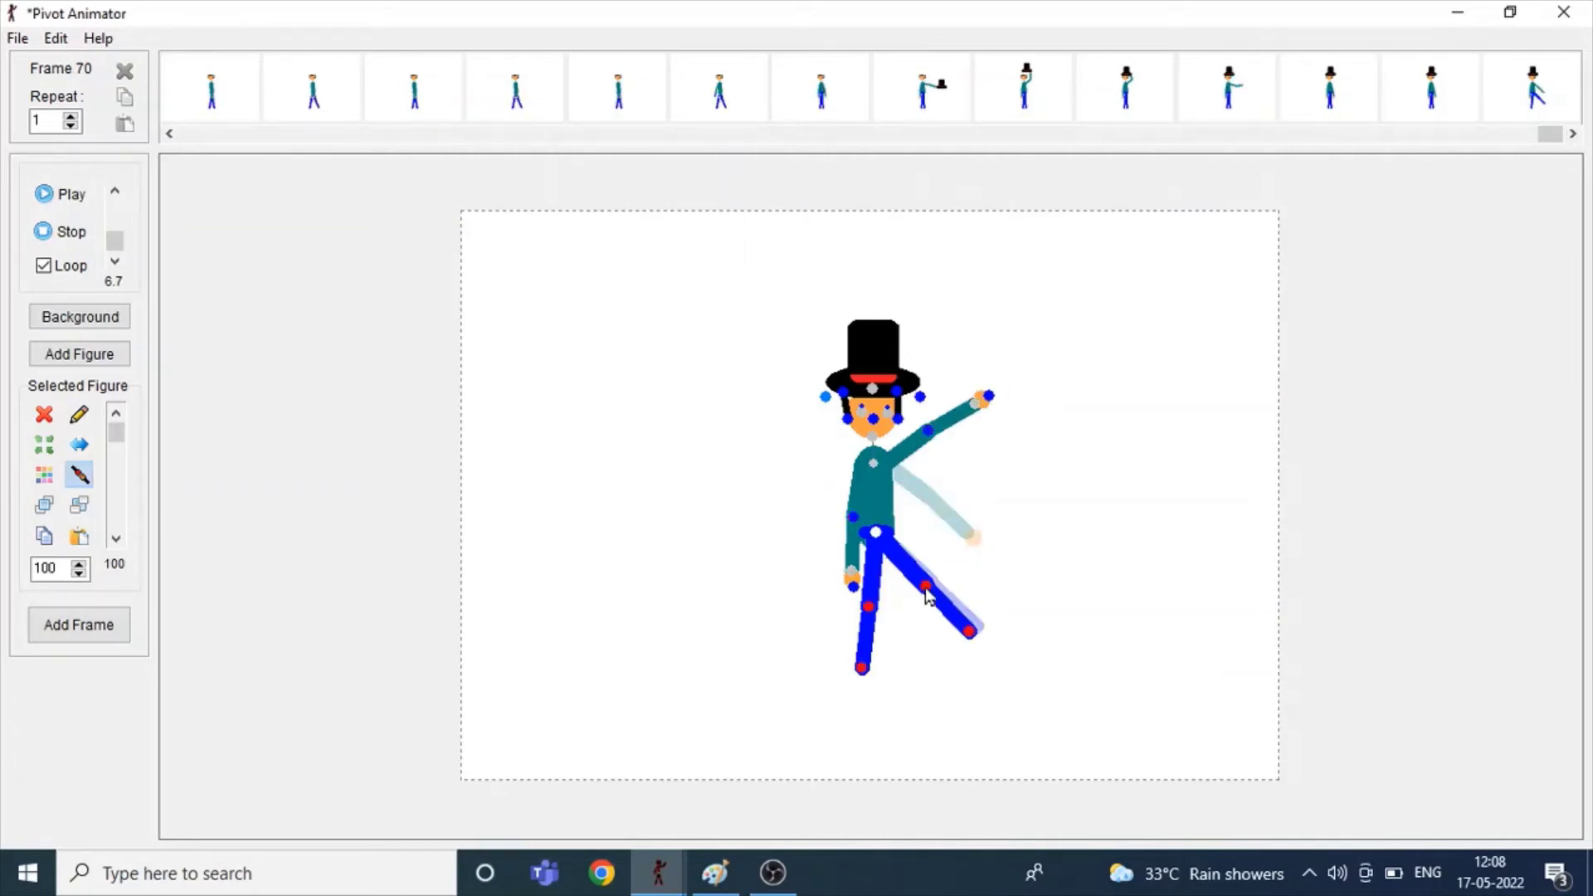
left_click_drag(927, 590, 942, 502)
key("Return")
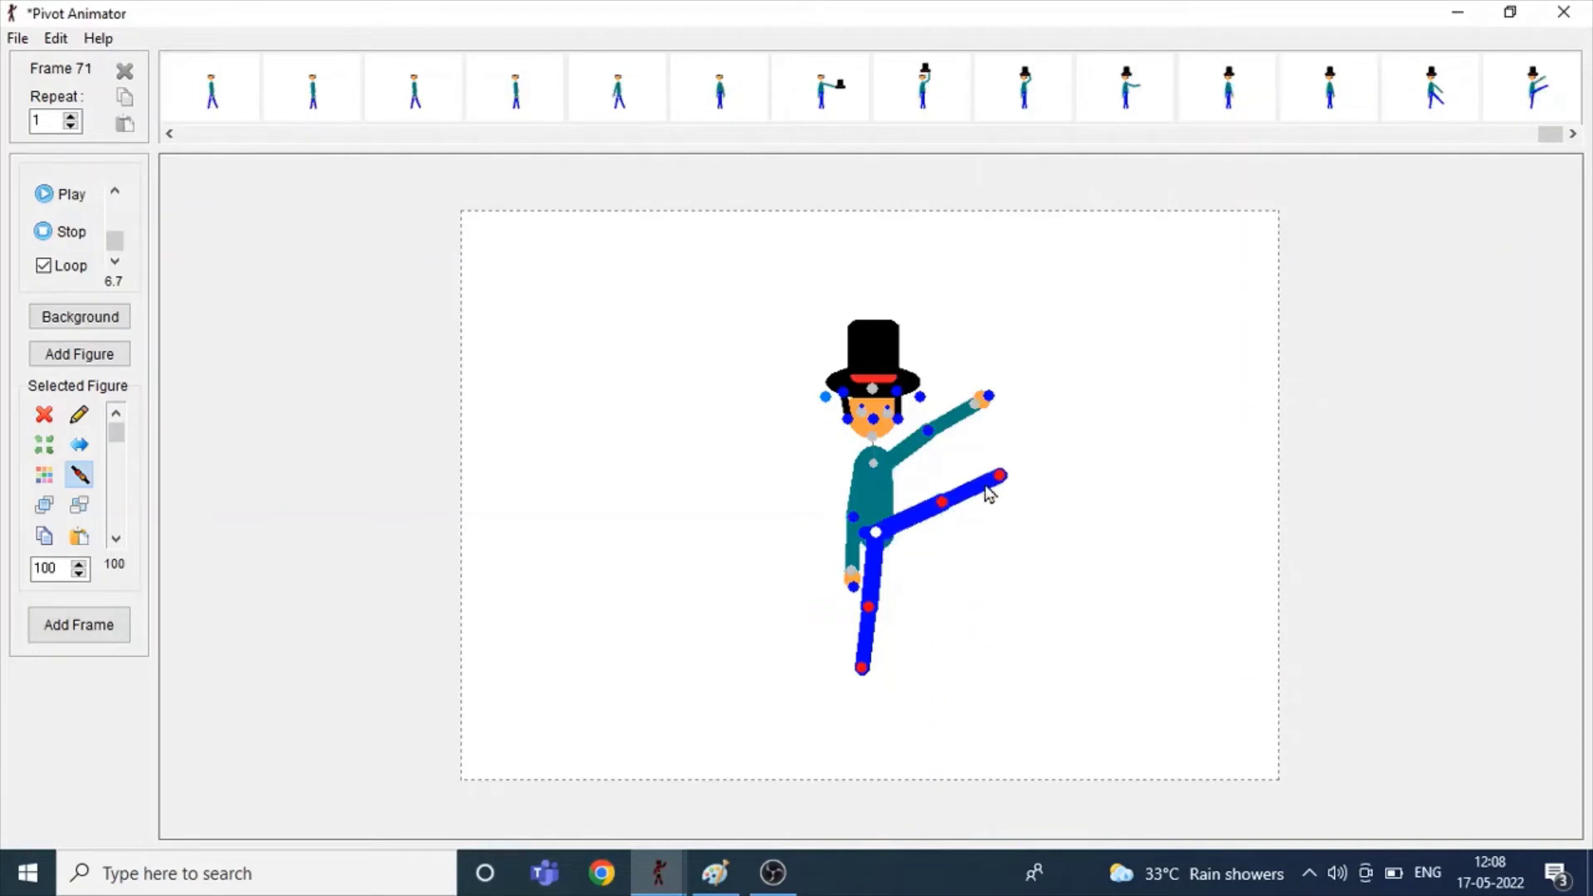
Step: Raise the arm nearly upright beside the hat and kick the leg steeply up beside it, adding one frame
left_click(929, 444)
left_click_drag(928, 444, 934, 422)
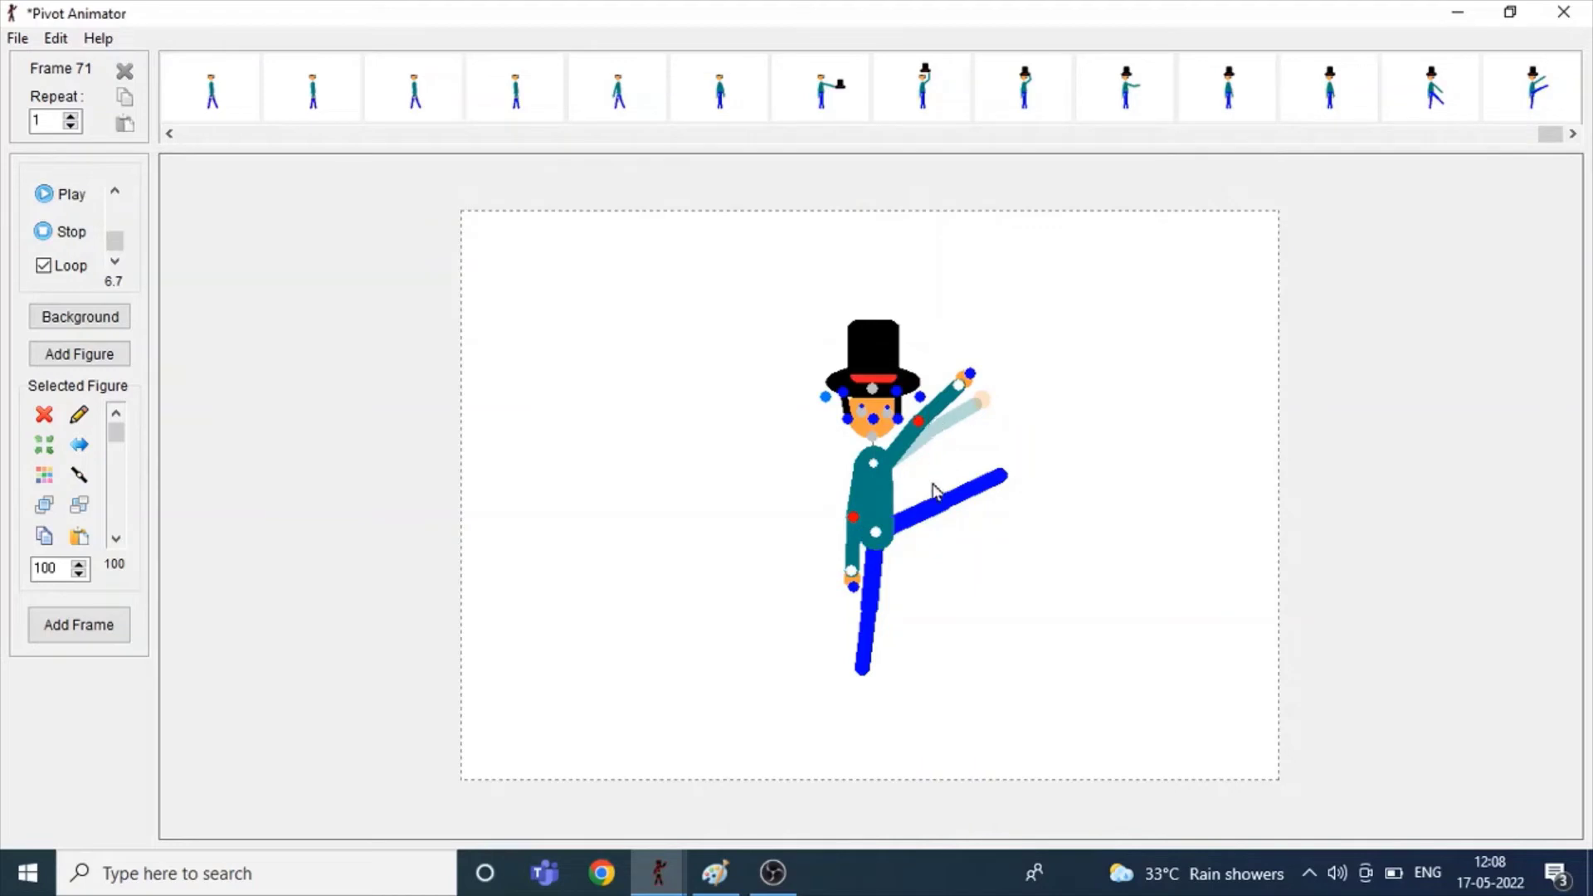
left_click(944, 513)
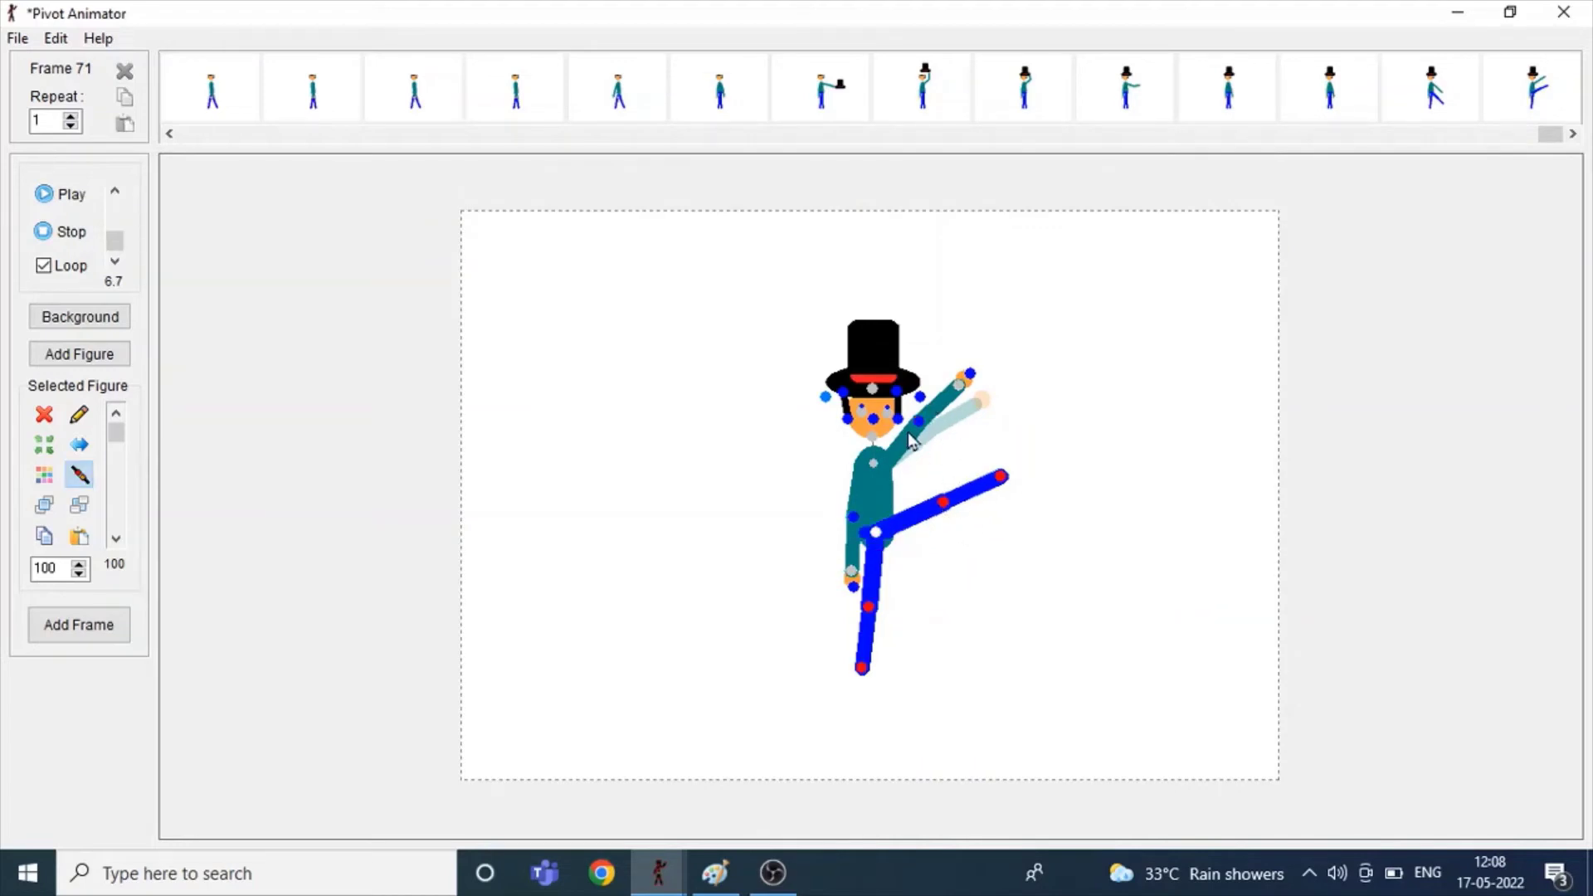
left_click_drag(910, 433, 895, 425)
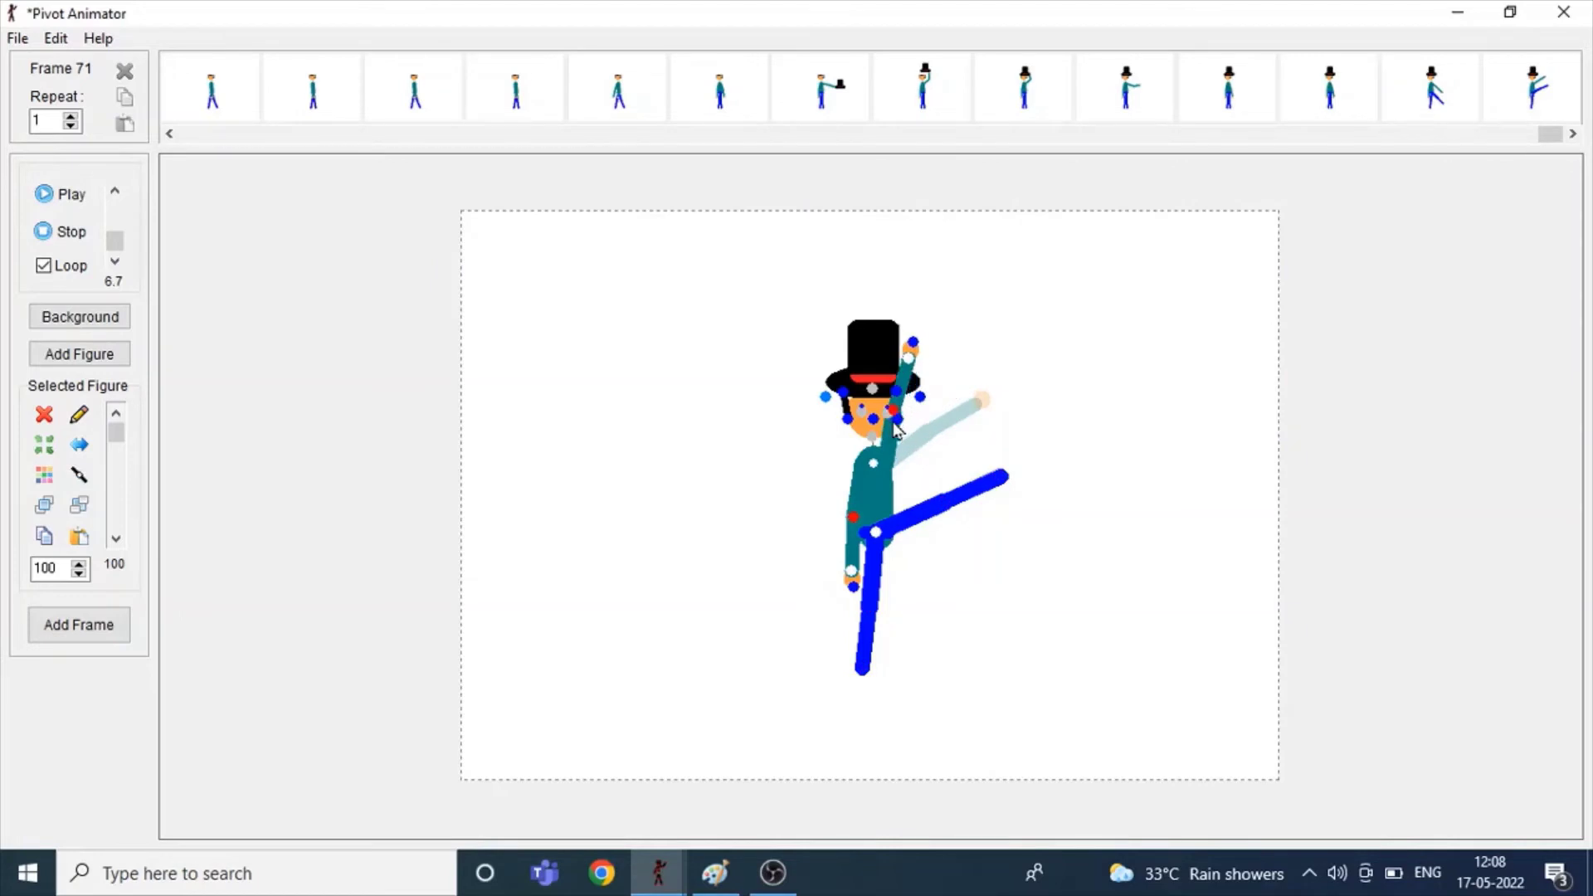
left_click(943, 506)
left_click_drag(943, 502, 903, 482)
key("Return")
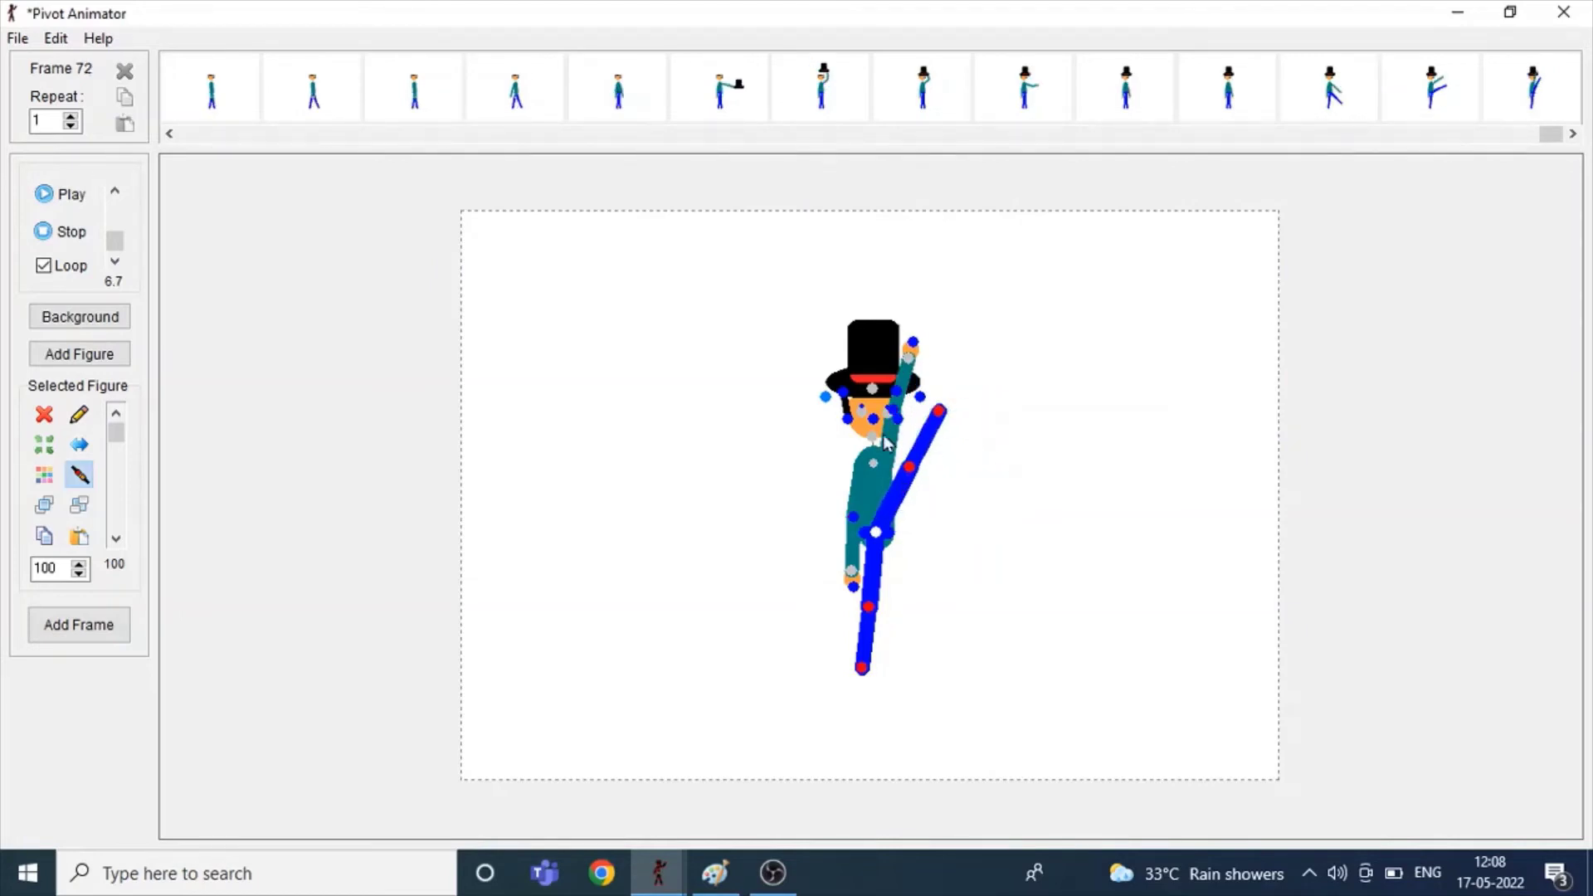
Step: Carry the raised arm and leg across the body to the left side over two added frames
left_click_drag(895, 419, 861, 413)
left_click(910, 486)
left_click_drag(910, 485, 881, 488)
key("Return")
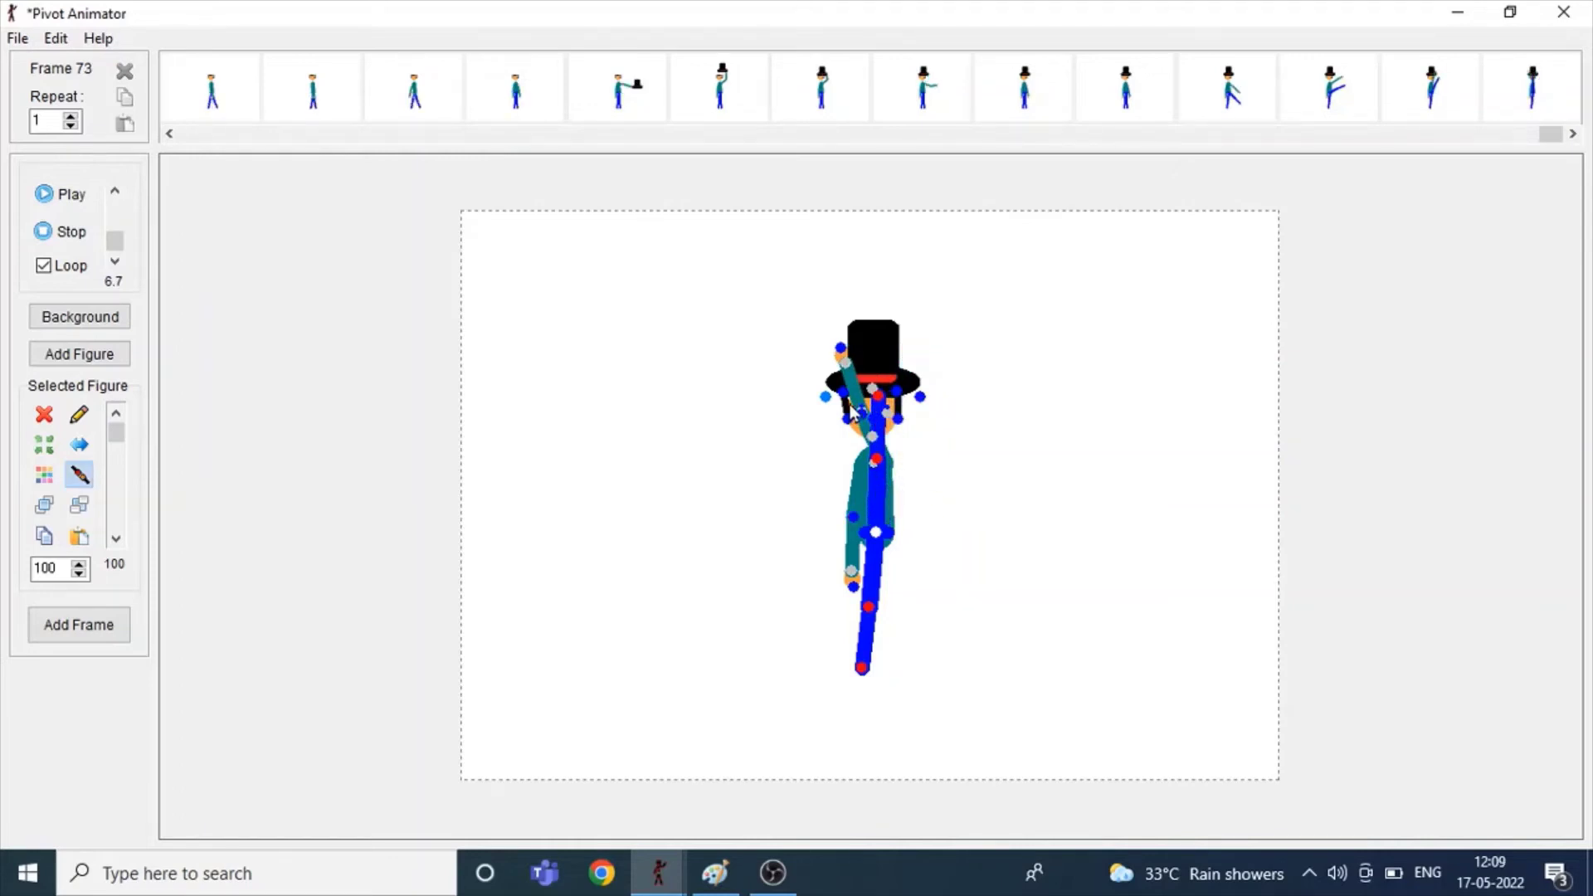
left_click_drag(867, 423, 775, 406)
left_click(878, 466)
left_click_drag(878, 466, 832, 481)
key("Return")
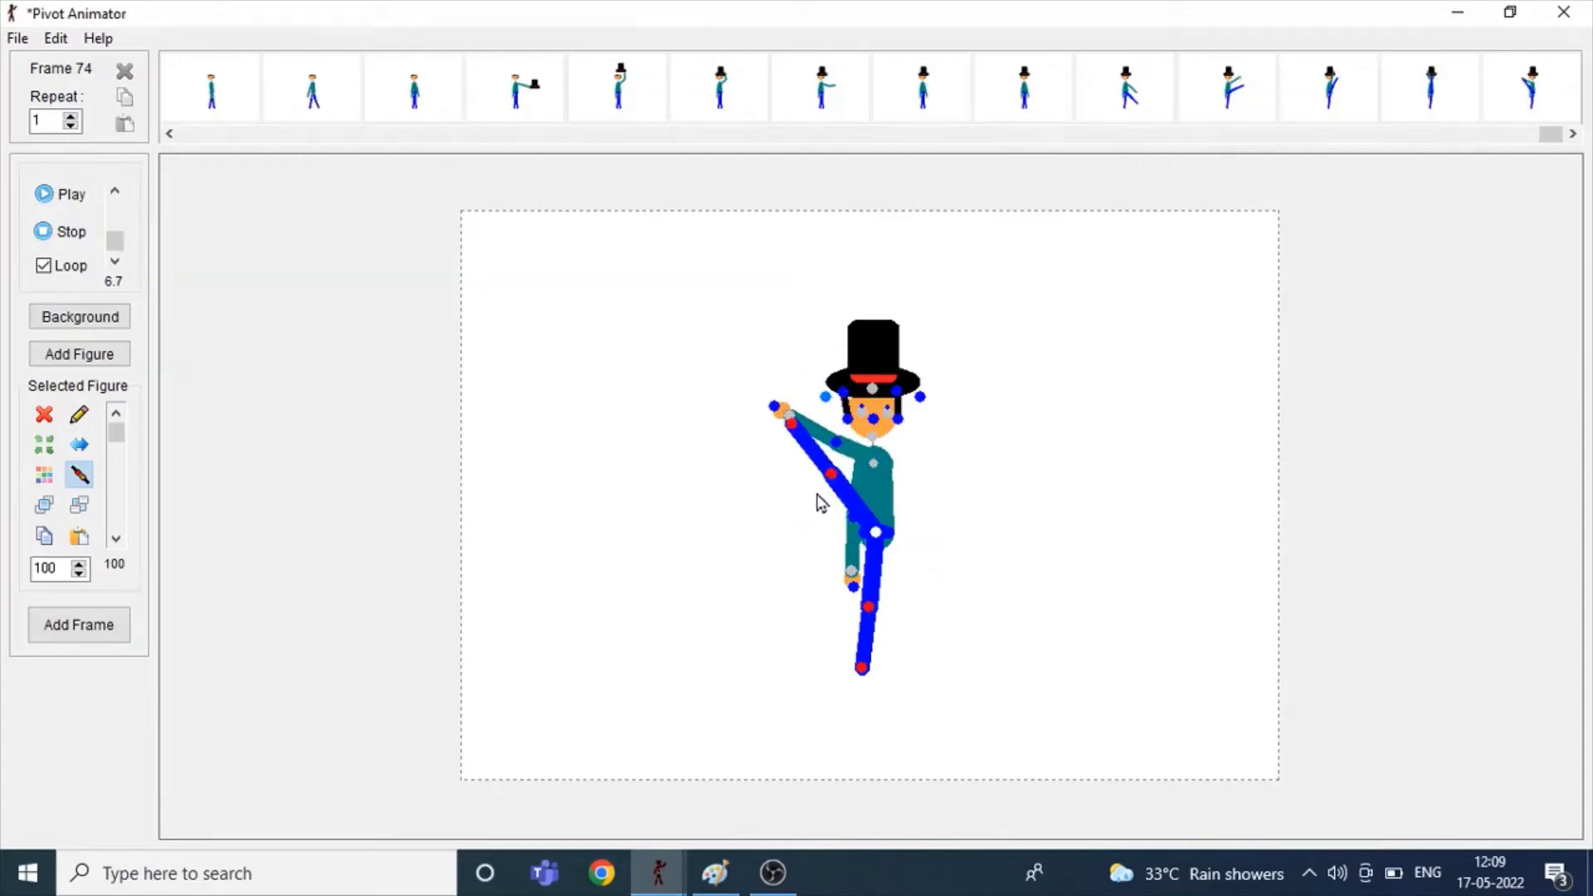
Step: Lower the crossed arm and leg to about horizontal and further down beside the body, adding two frames
left_click_drag(832, 481, 801, 540)
left_click_drag(818, 453, 813, 495)
key("Return")
left_click_drag(810, 549, 843, 554)
left_click_drag(840, 489, 856, 519)
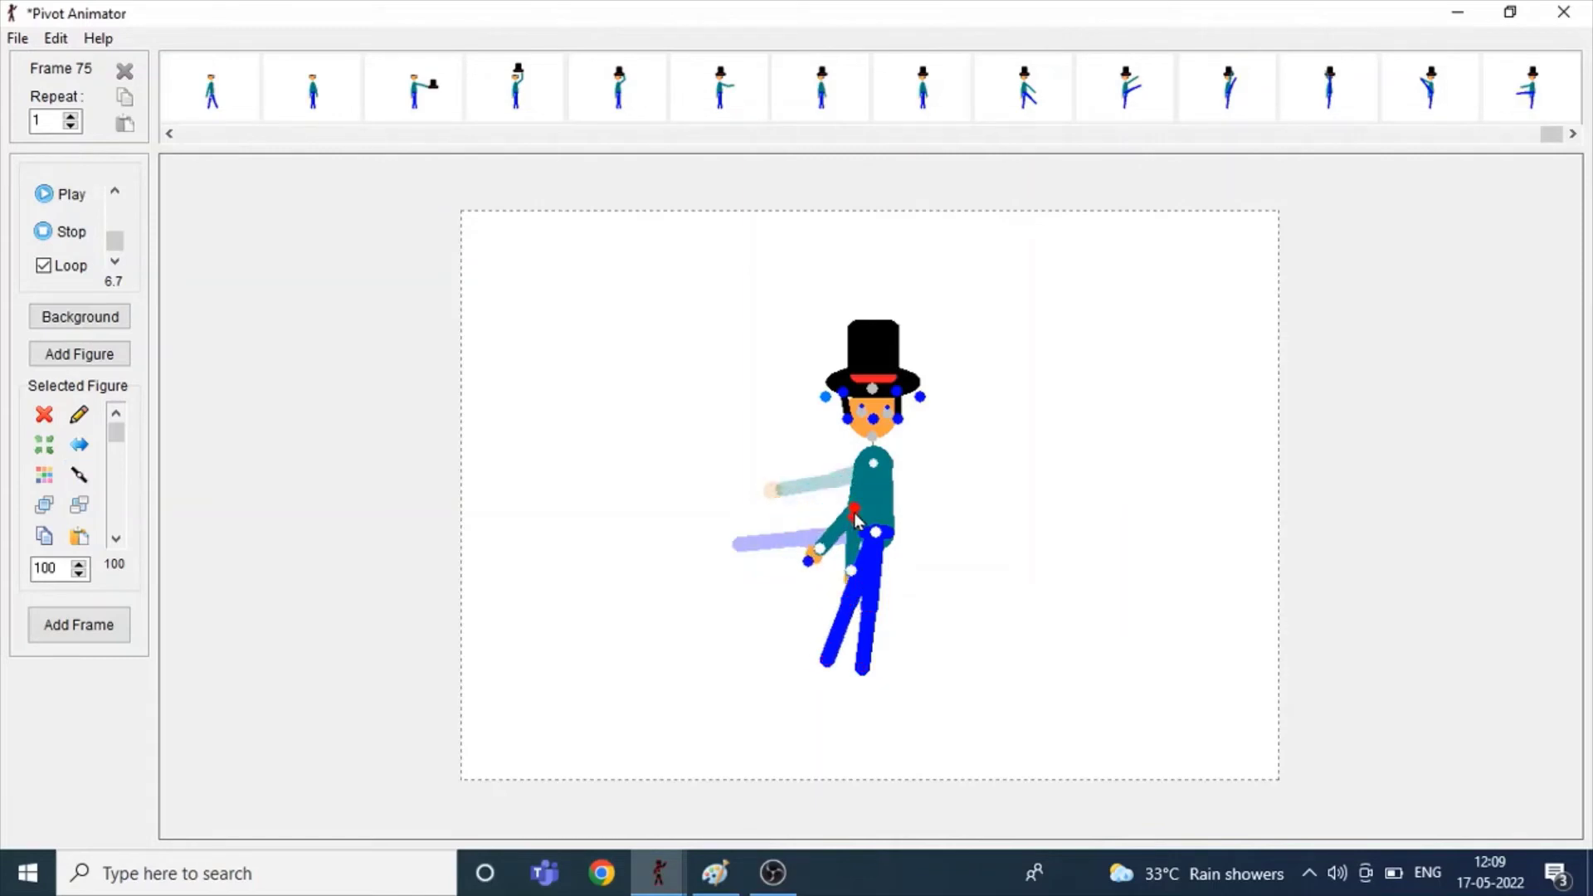
key("Return")
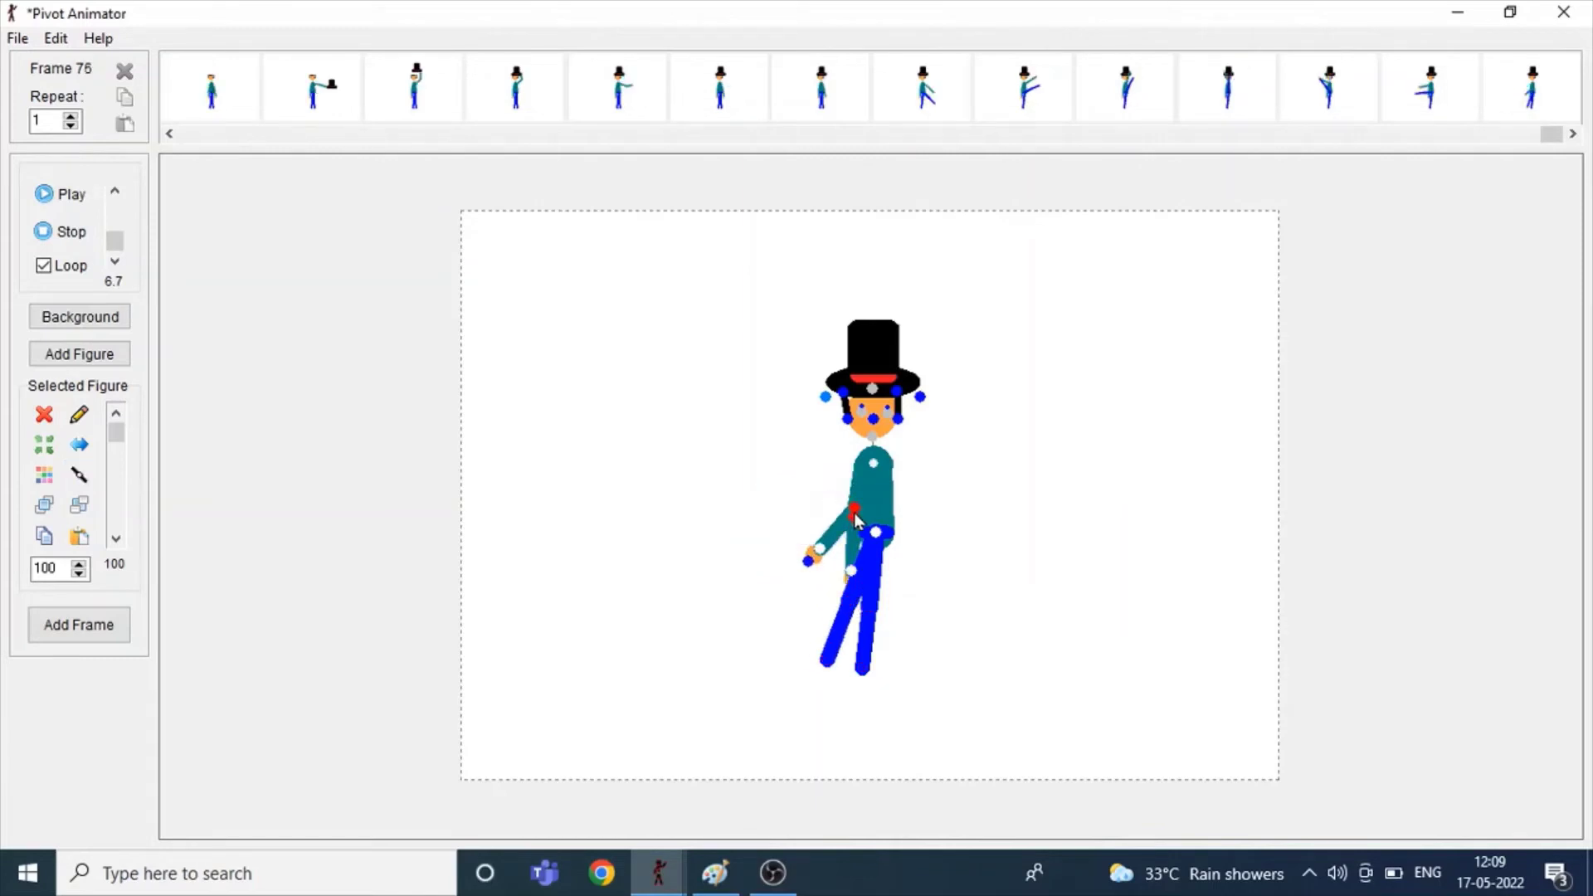
Step: Adjust the left-side hand, return the crossed arm and leg to the upright standing pose, and add the frame
left_click(856, 589)
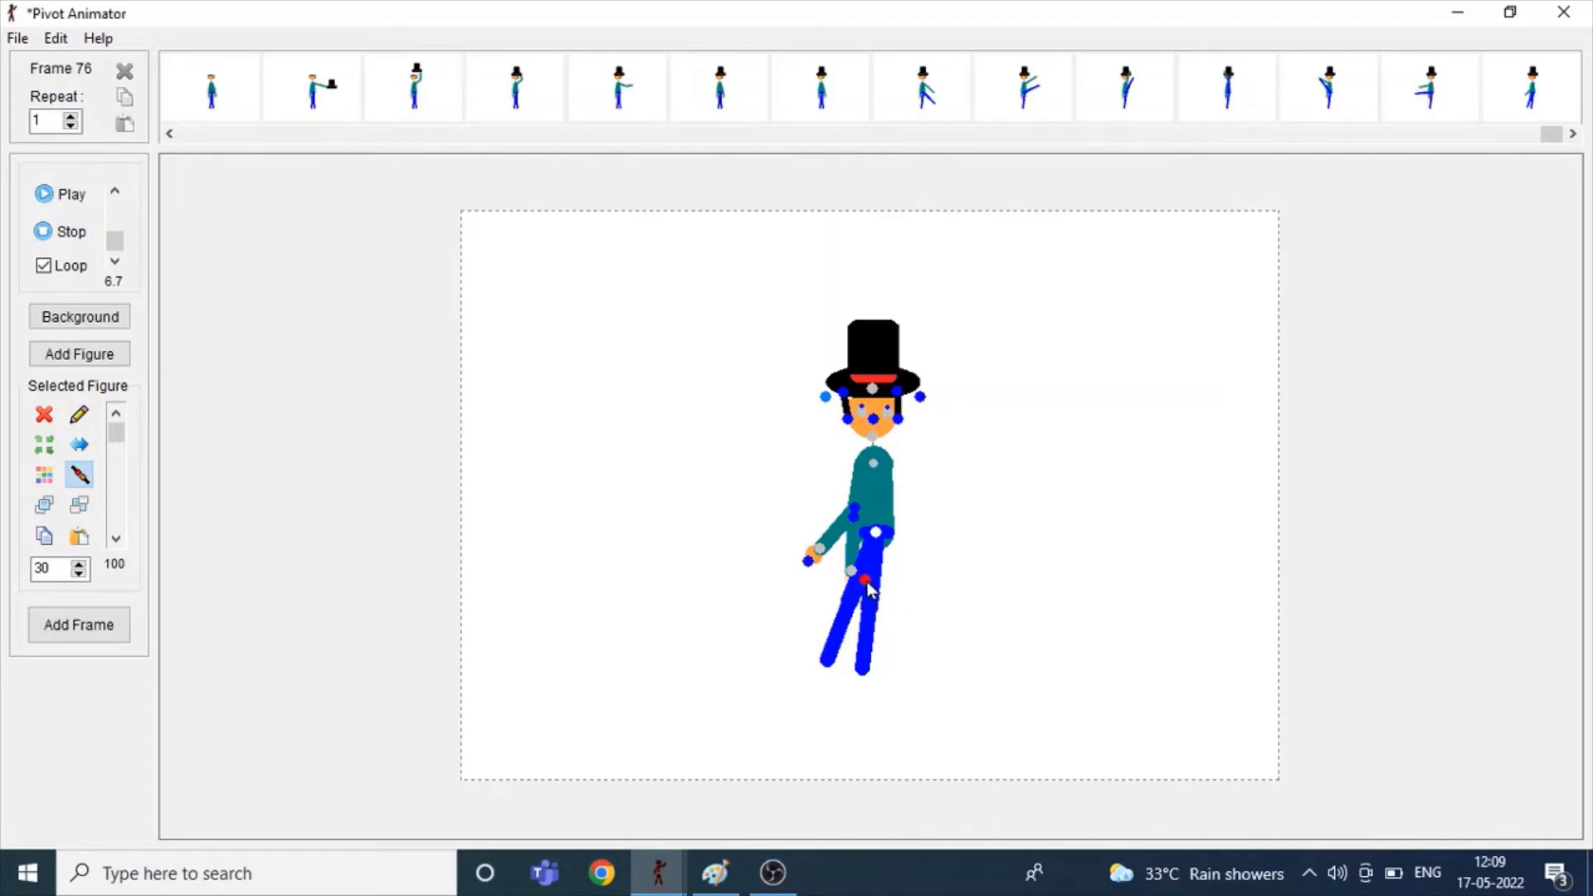
left_click_drag(868, 586, 845, 604)
left_click(877, 539)
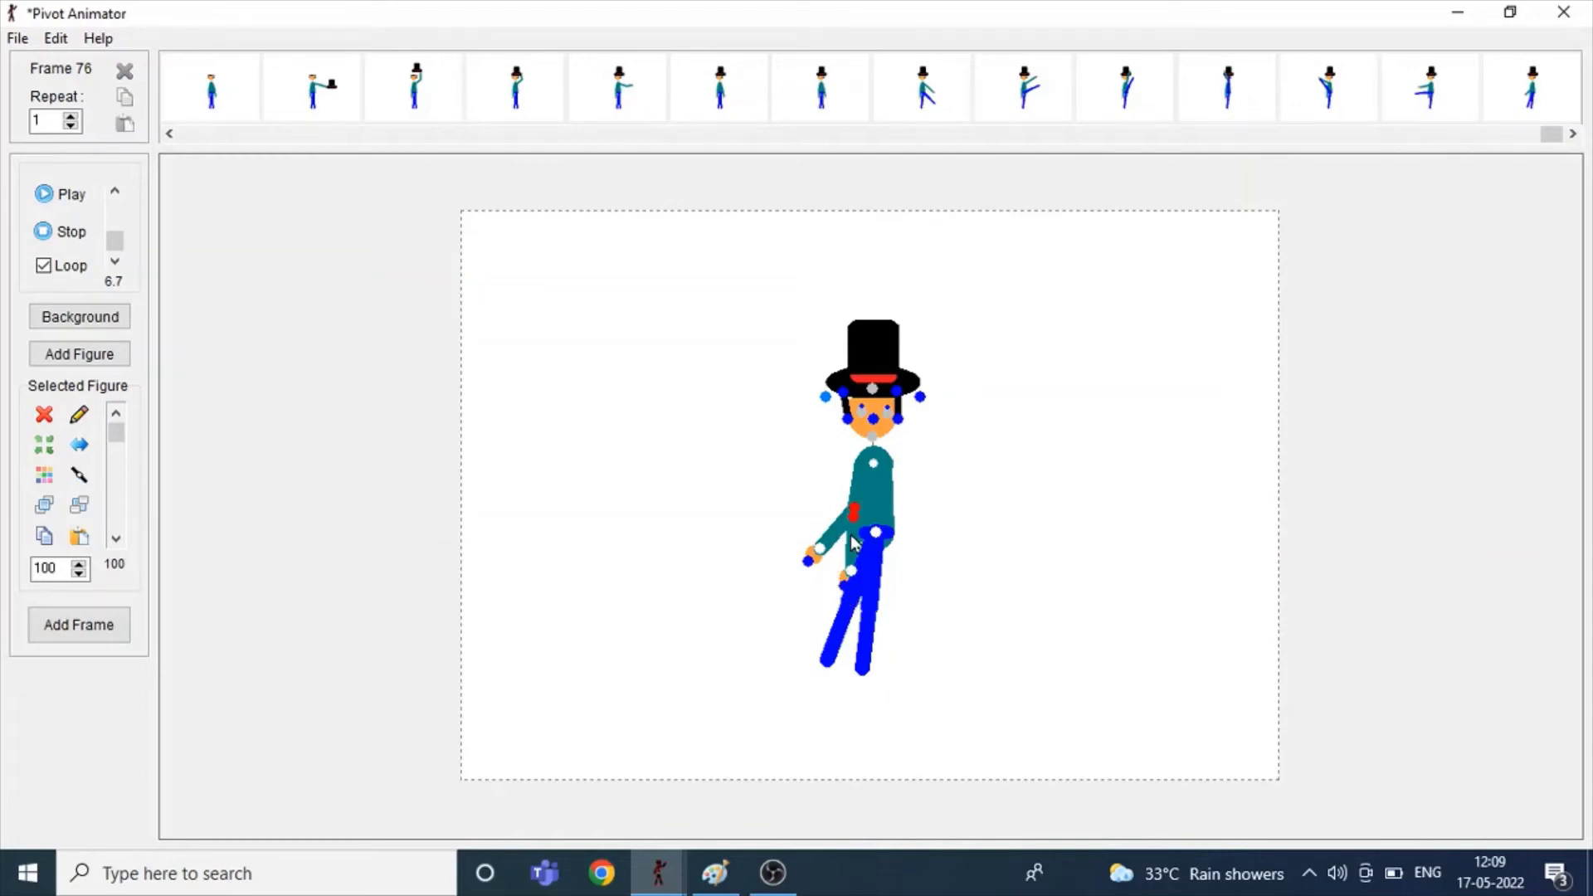
left_click_drag(810, 559, 835, 572)
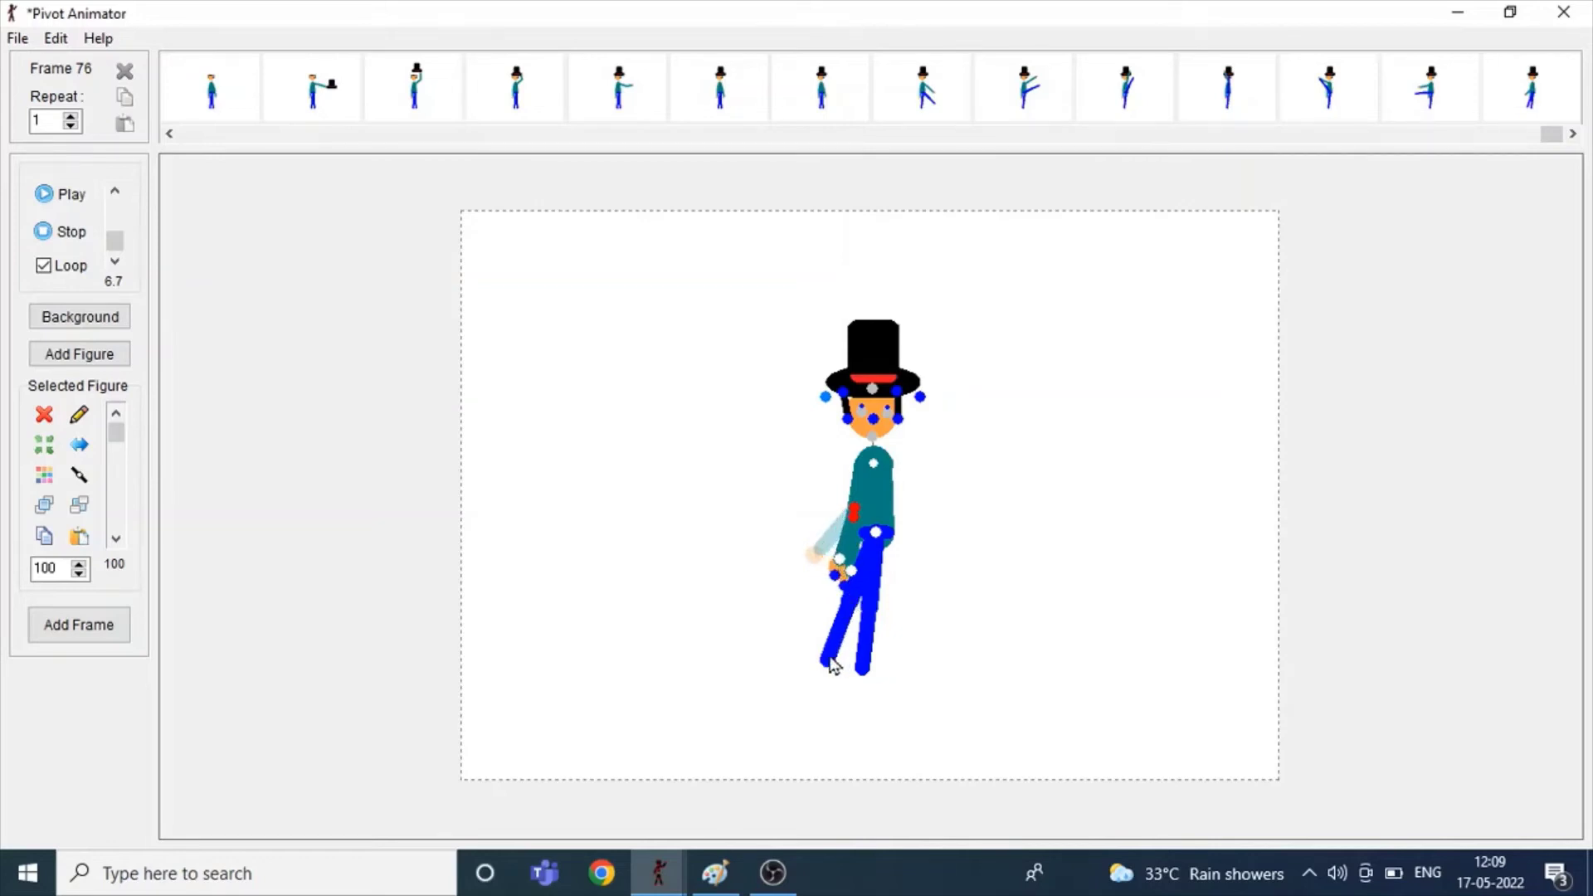
left_click_drag(828, 660, 891, 626)
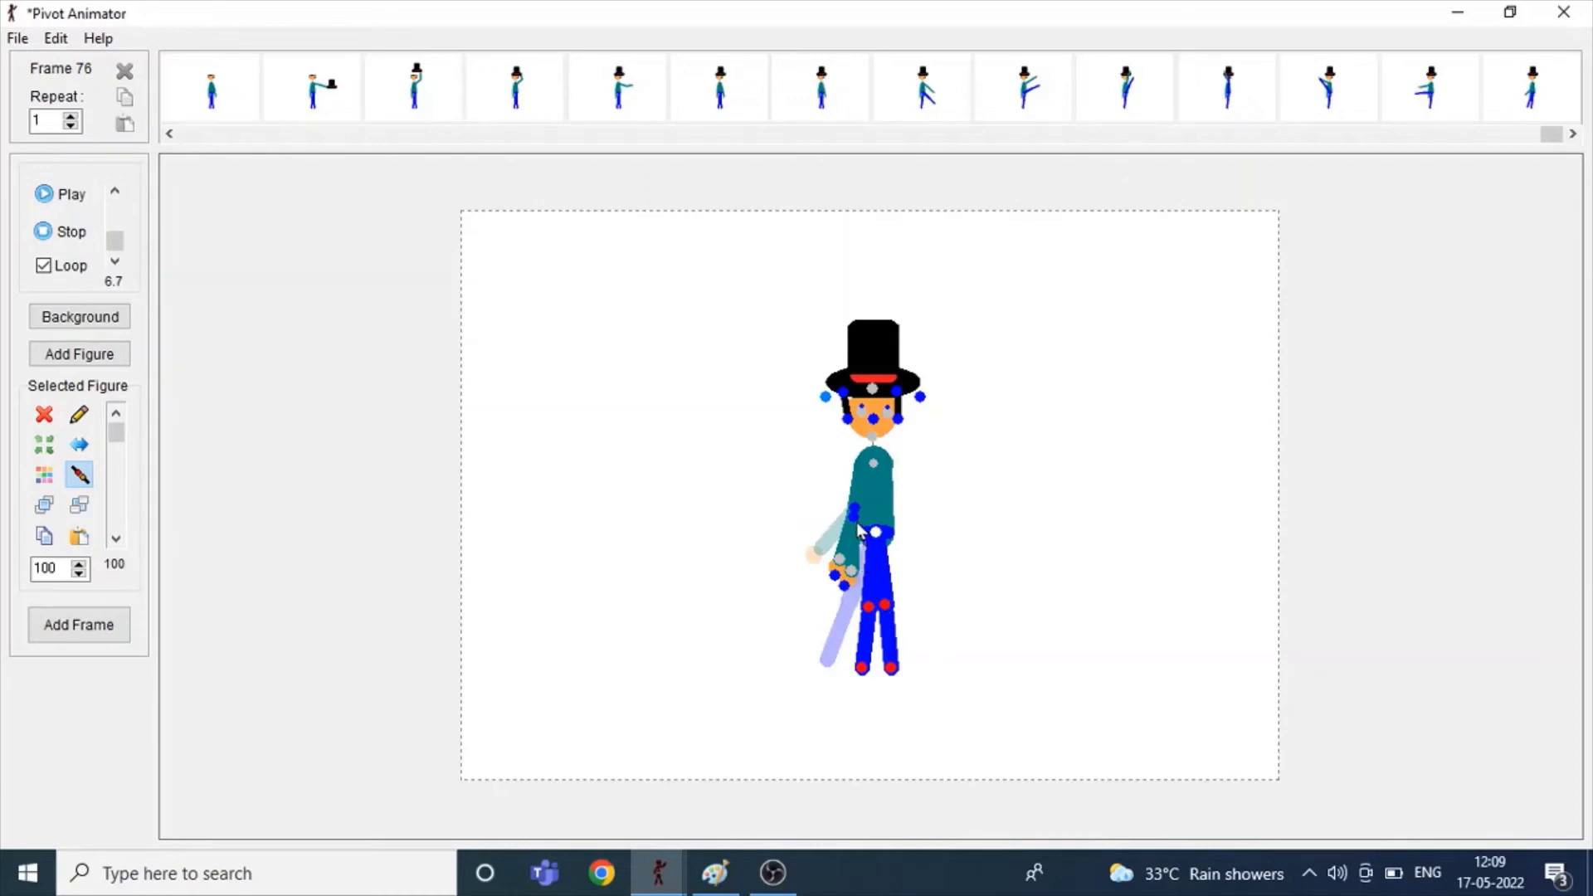
left_click_drag(855, 510, 903, 581)
key("Return")
left_click(852, 586)
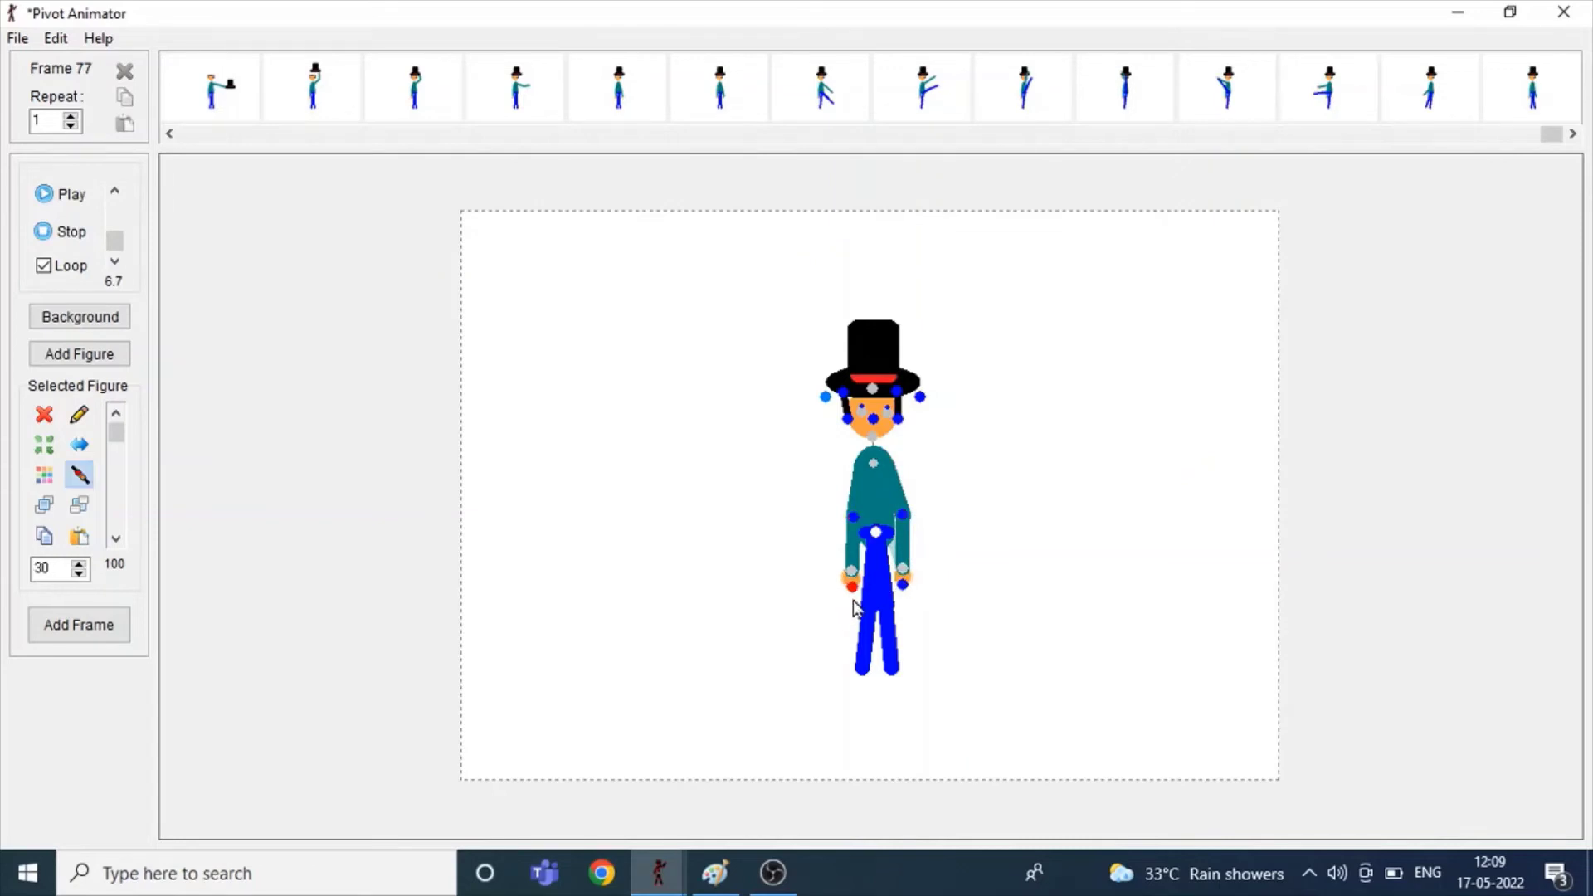
Step: Hold the upright standing pose for one frame, and spread both arms out below shoulder height for a second frame
key("Return")
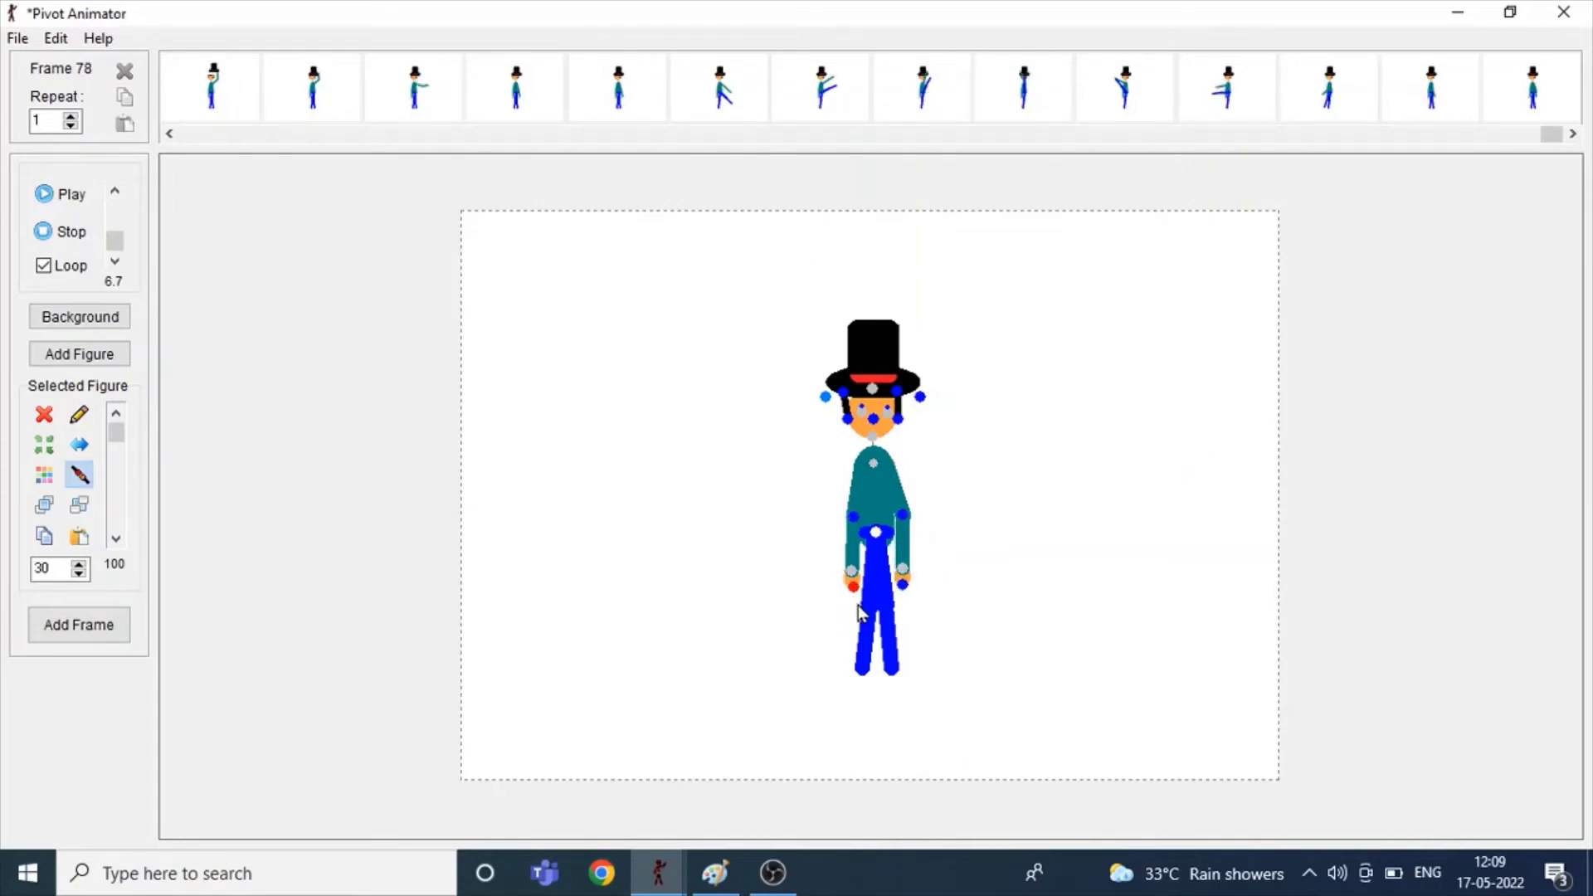
left_click_drag(857, 522, 810, 481)
left_click_drag(903, 516, 944, 488)
key("Return")
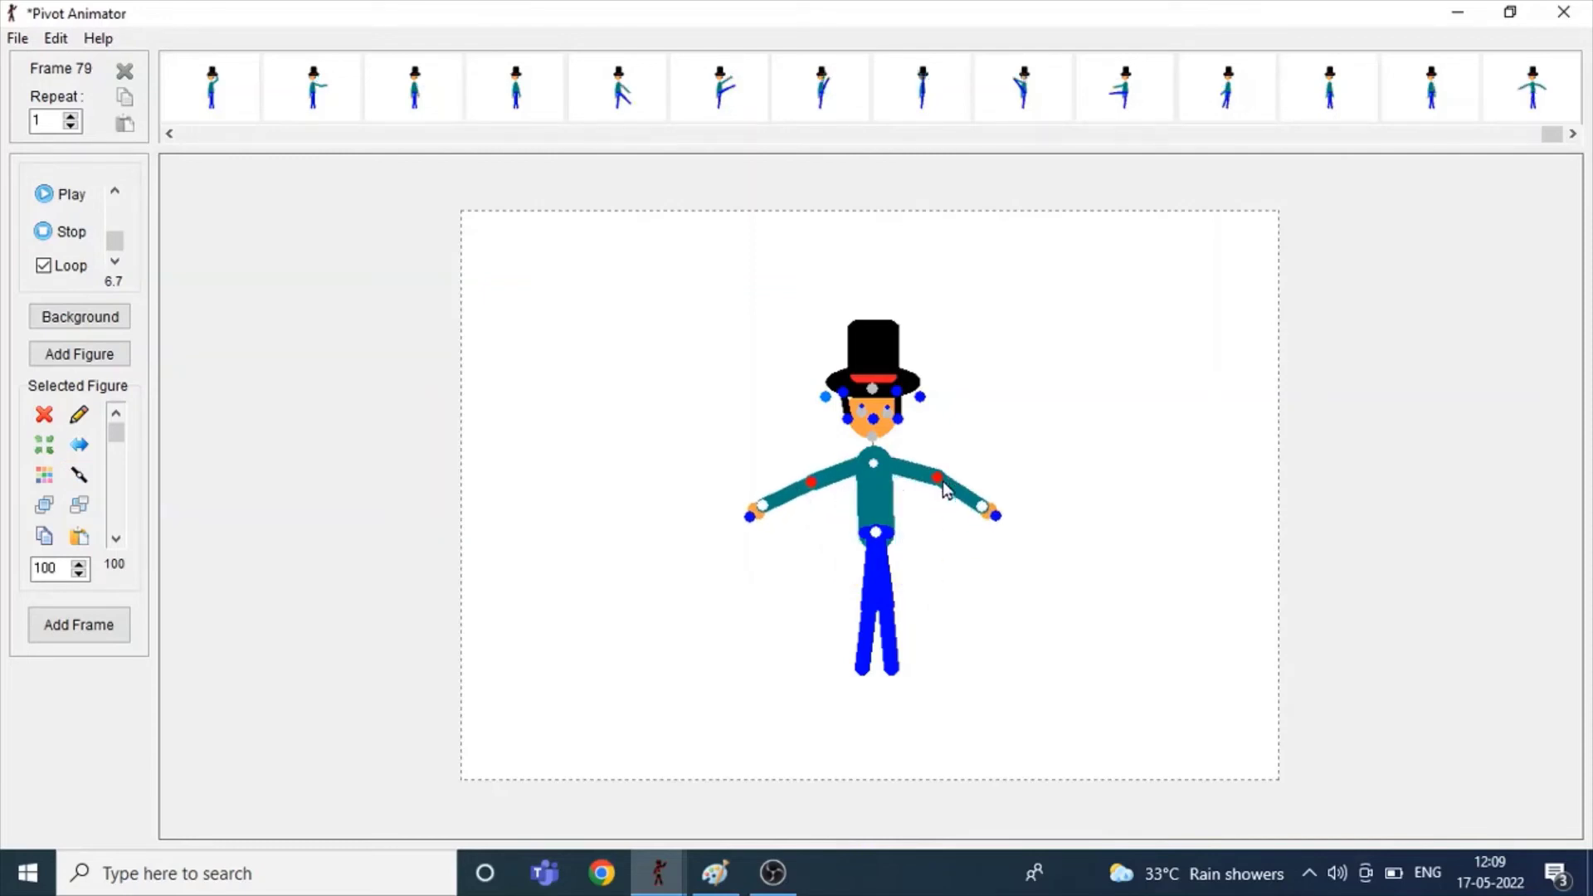
Step: Raise both arms into a V, bring them overhead beside the hat and open them outward again, adding three frames
left_click_drag(818, 482, 808, 430)
left_click_drag(817, 484, 829, 422)
left_click_drag(938, 483, 902, 399)
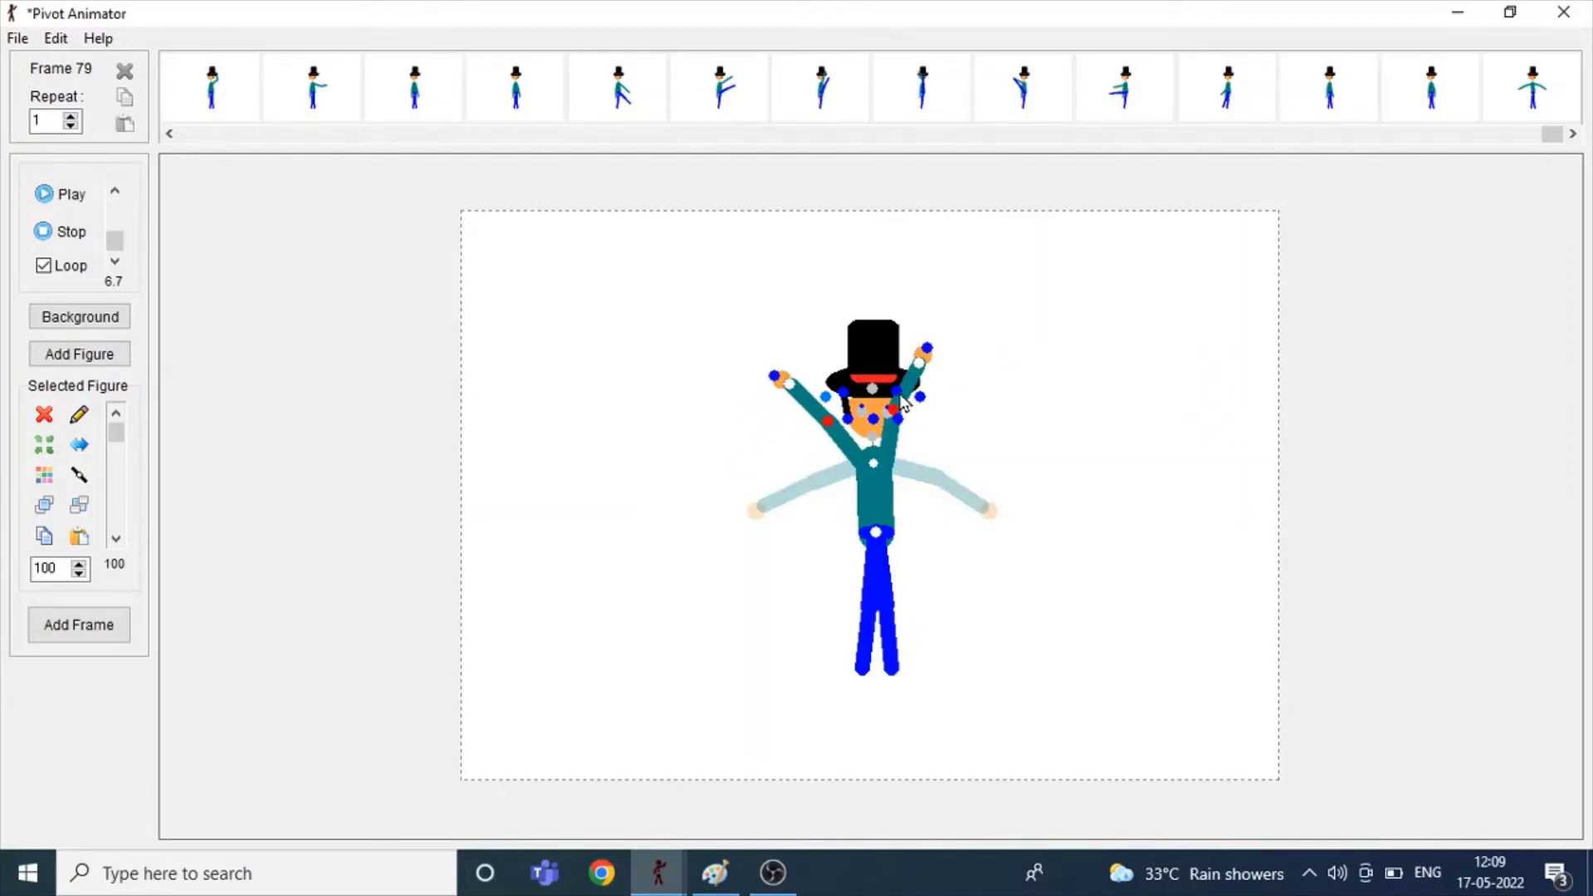
left_click_drag(897, 412, 842, 525)
key("Return")
key("Return")
key("Return")
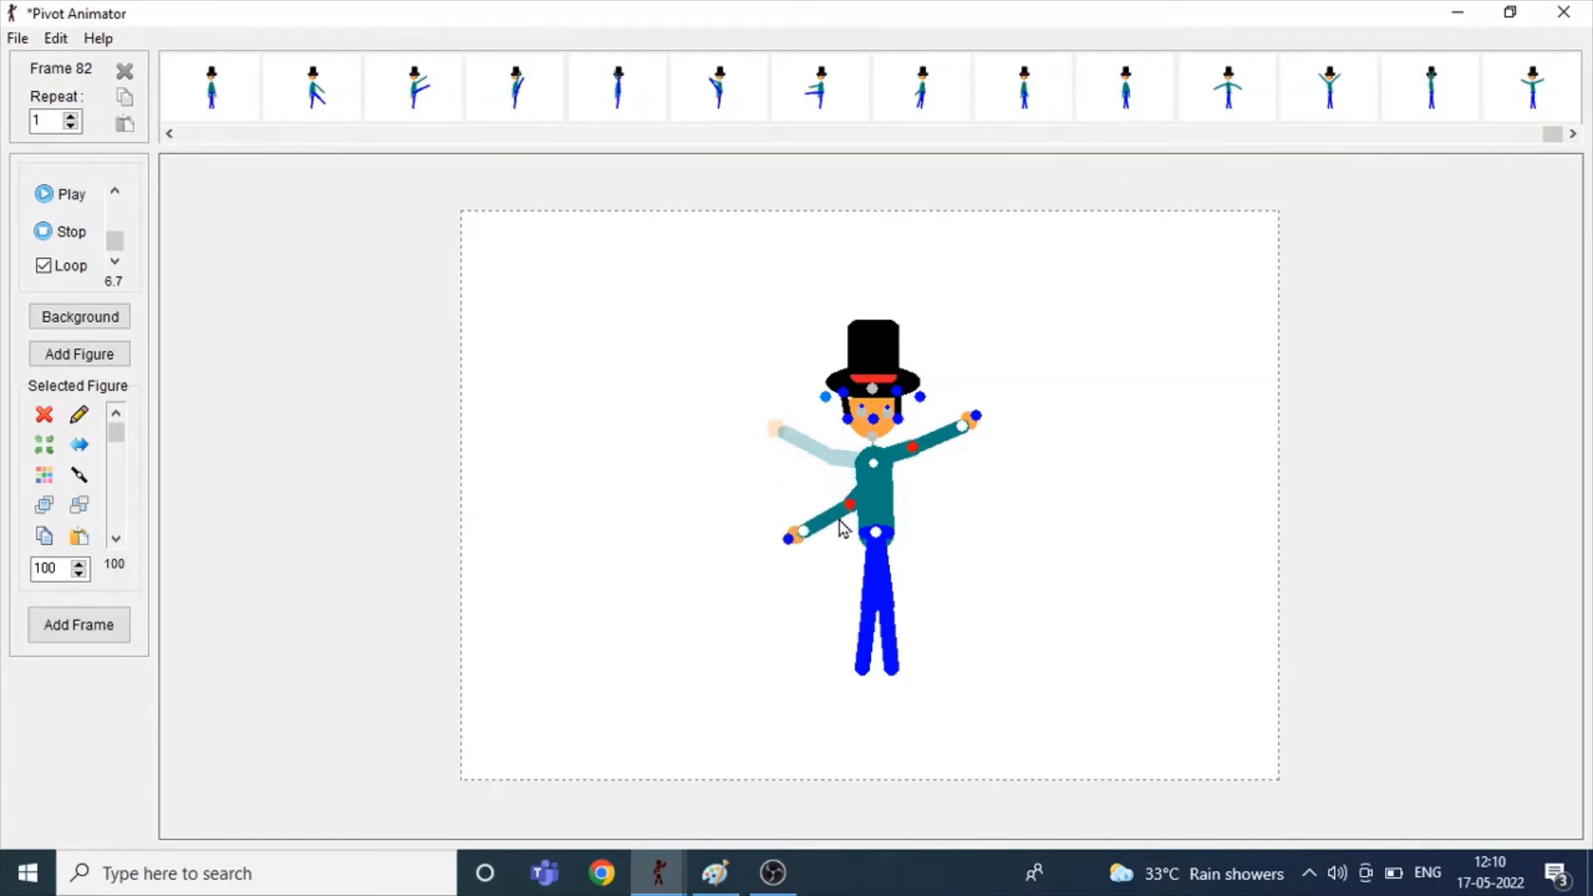
Step: Lower both arms down to the sides and hold the standing pose, adding three frames
left_click_drag(918, 453, 975, 387)
key("Return")
key("Return")
key("Return")
Step: Raise the right-side arm, bring its hand to the hat and lift the hat off the head, adding three frames
key("Return")
key("Return")
key("Return")
Step: Swing the hat out with the arm, back above the head and out beyond the outstretched hand, adding three frames
left_click_drag(856, 374, 1017, 467)
key("Return")
key("Return")
key("ctrl+z")
key("Return")
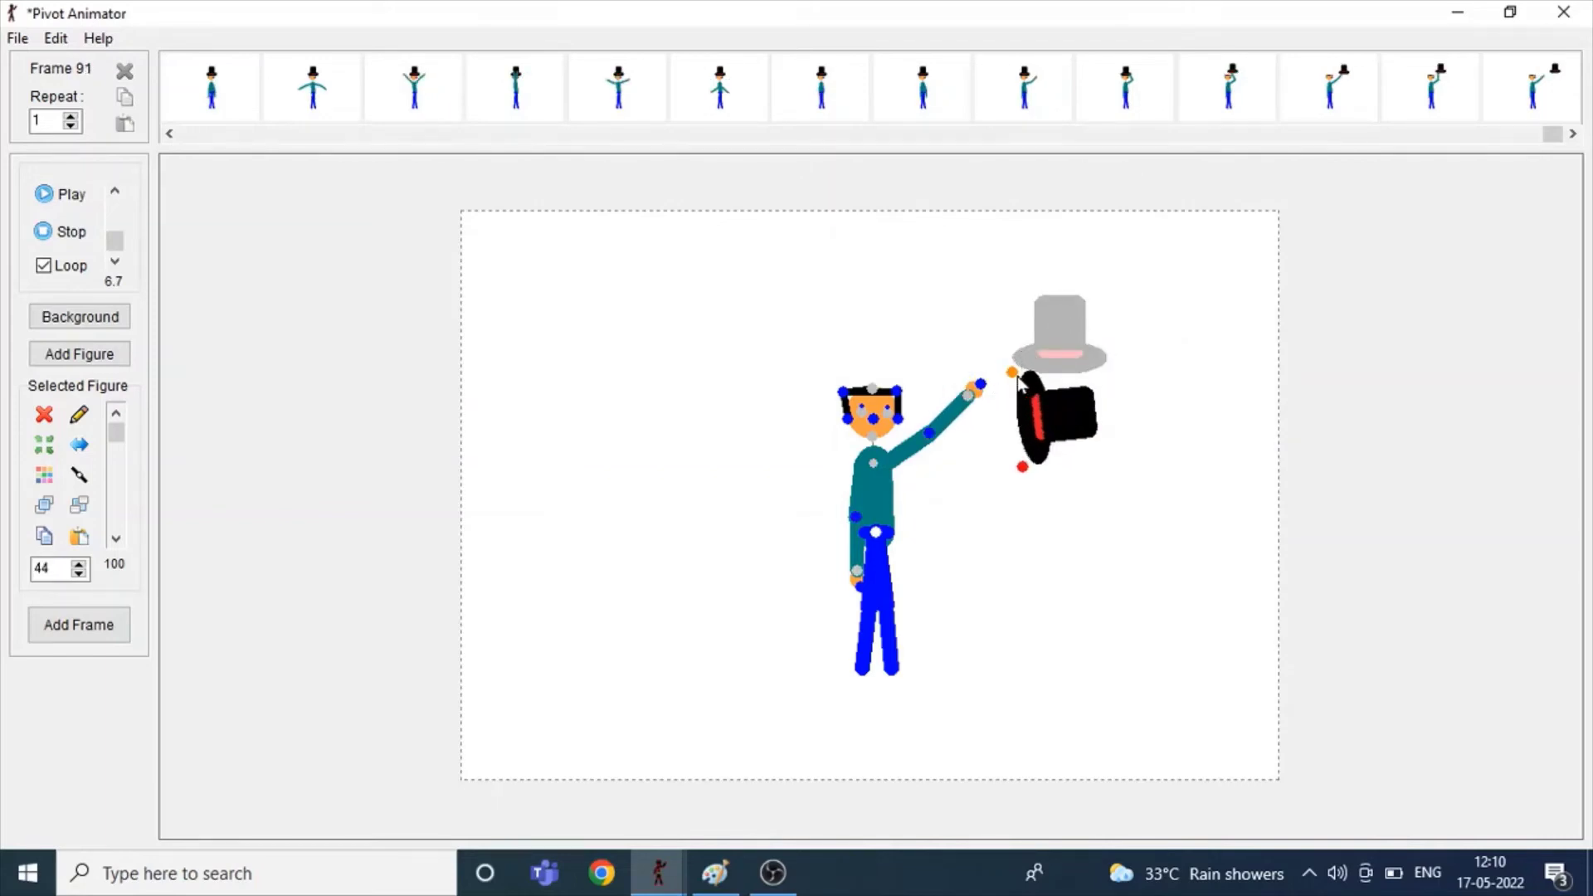
Step: Tumble the thrown hat sideways and nearly upside down while moving it farther right of the man, adding two frames
left_click_drag(1012, 373, 1106, 357)
key("Return")
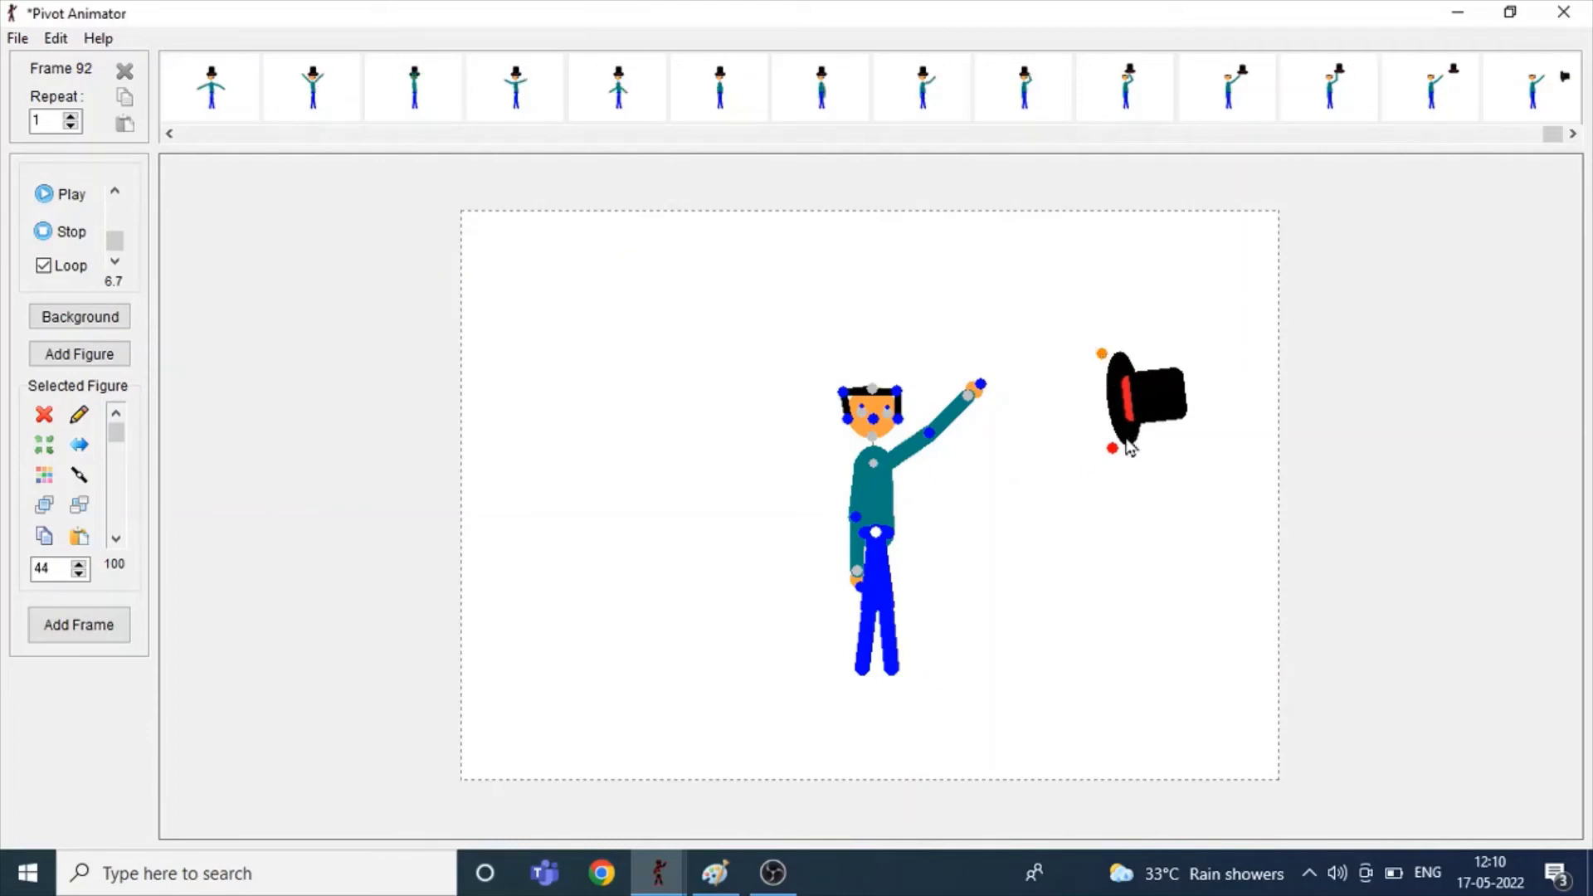
left_click_drag(1111, 452, 1018, 398)
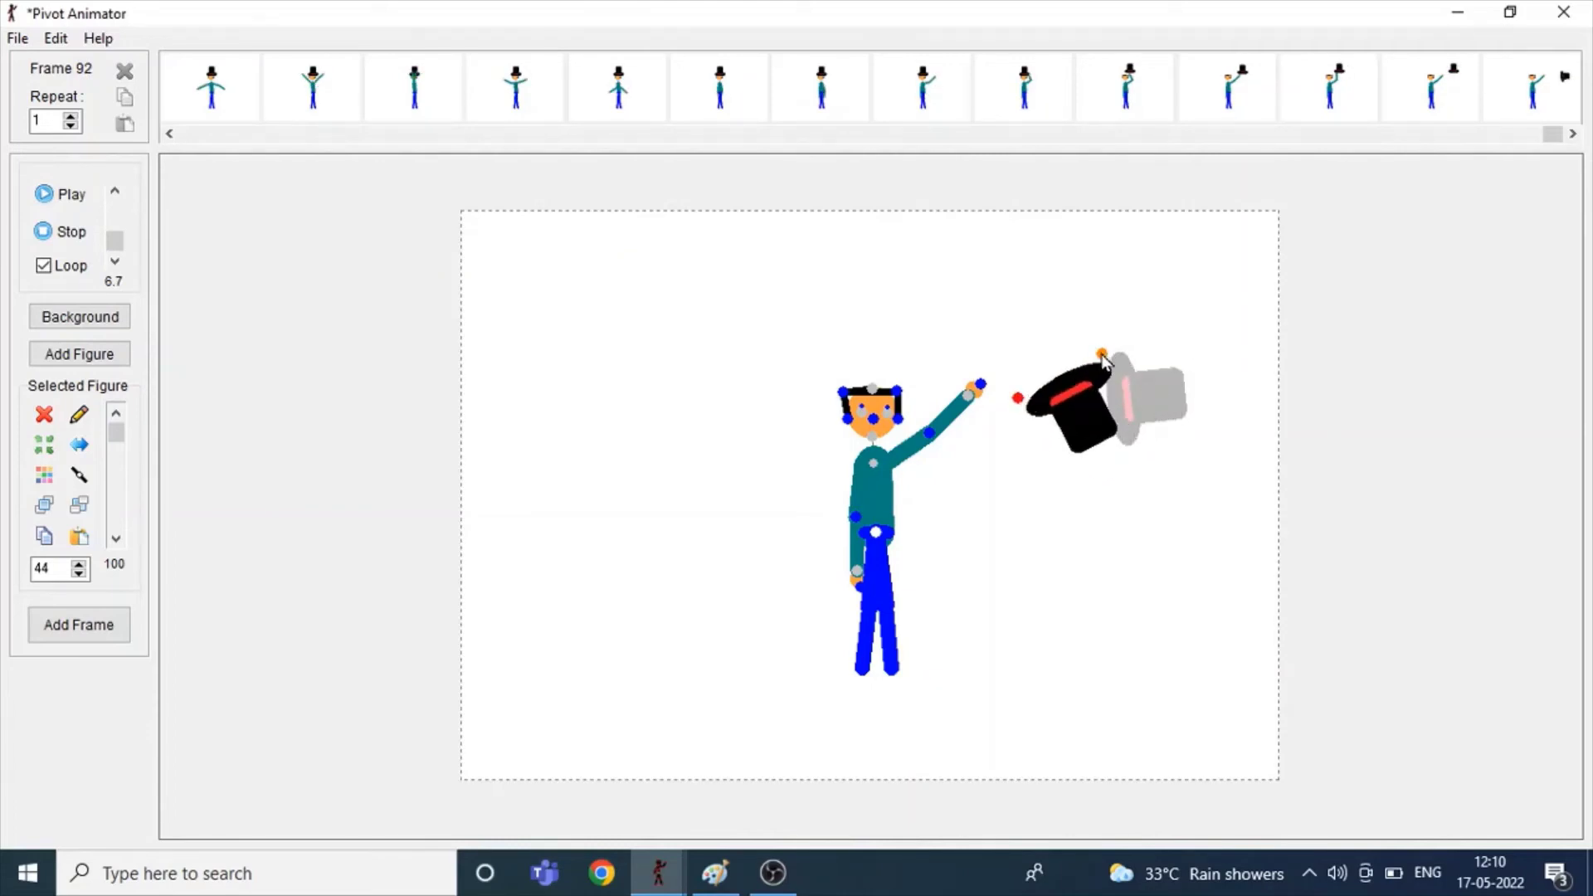
left_click_drag(1102, 355, 1229, 357)
key("Return")
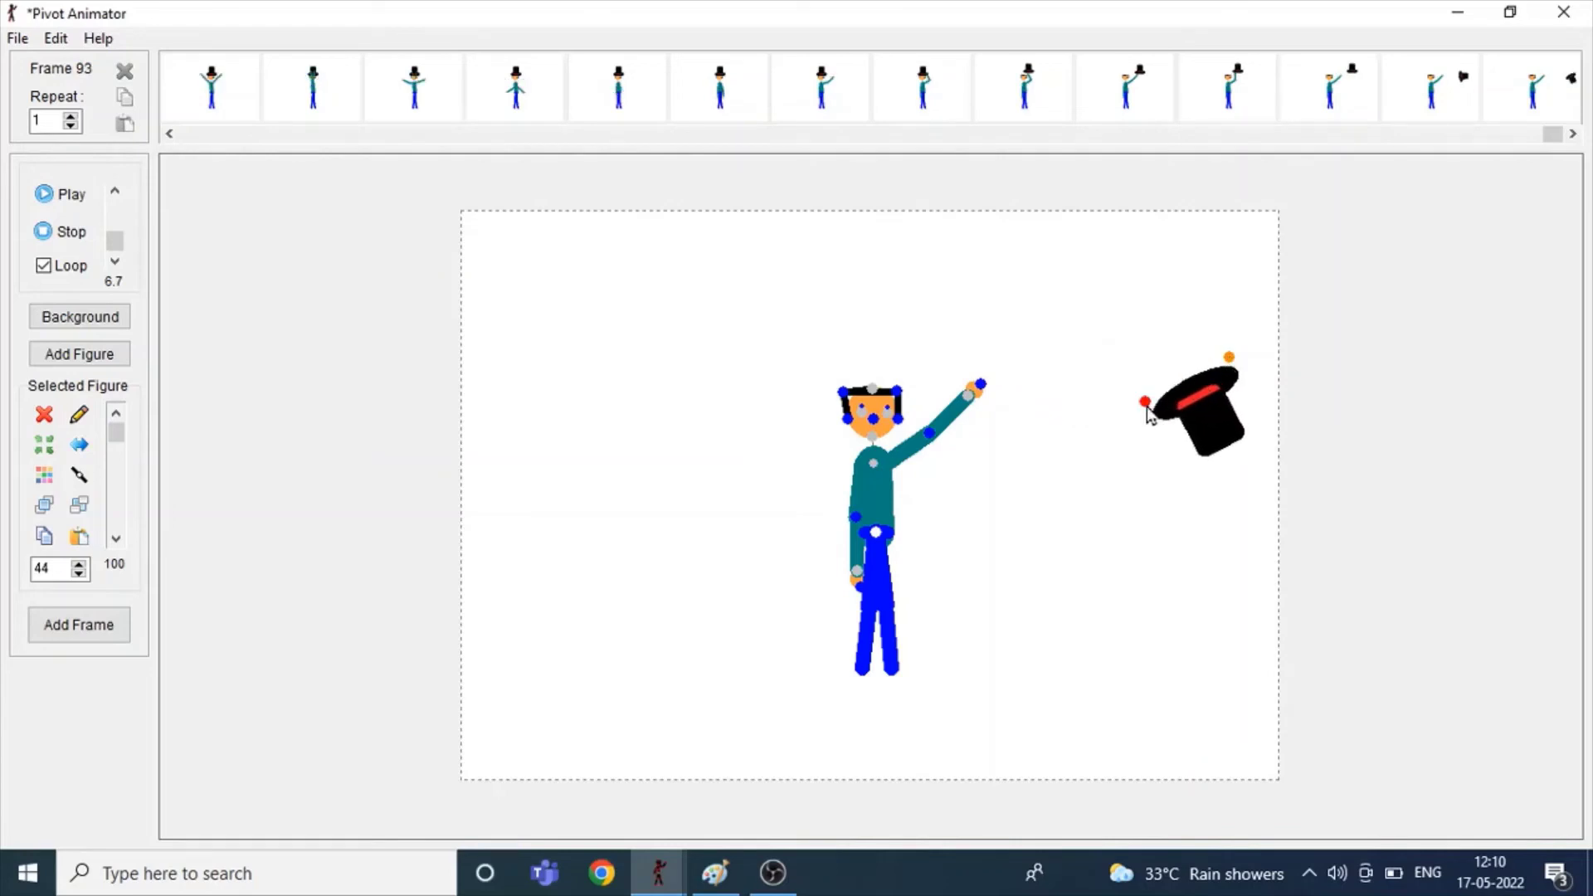
Step: Move the hat past the right edge of the stage and delete it, adding a frame after each change
left_click_drag(1145, 404, 1315, 303)
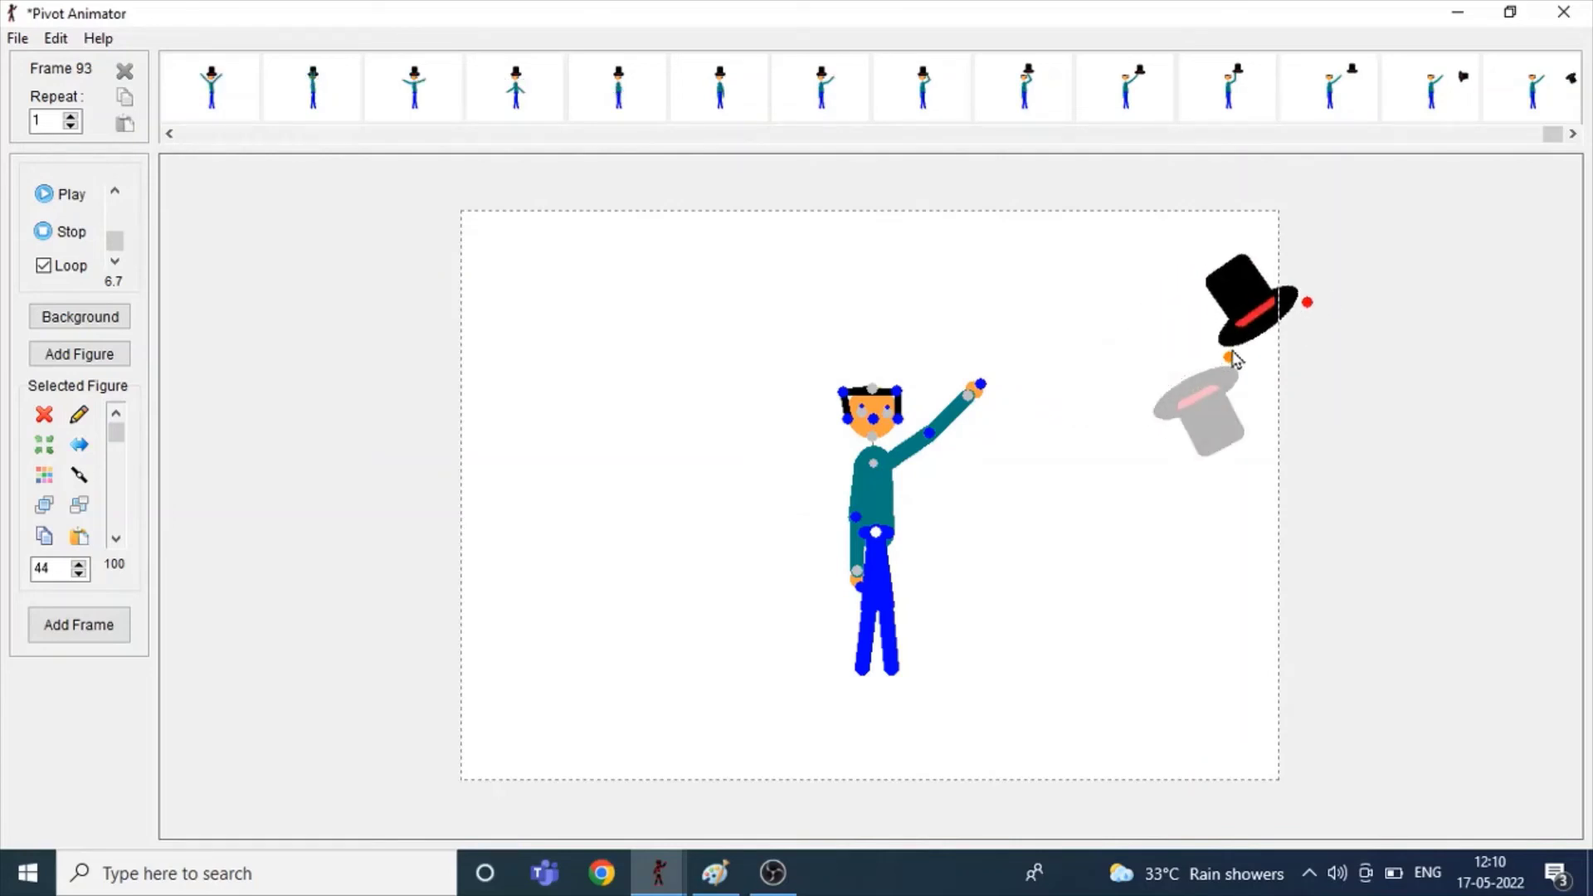
left_click_drag(1232, 350, 1308, 423)
key("Return")
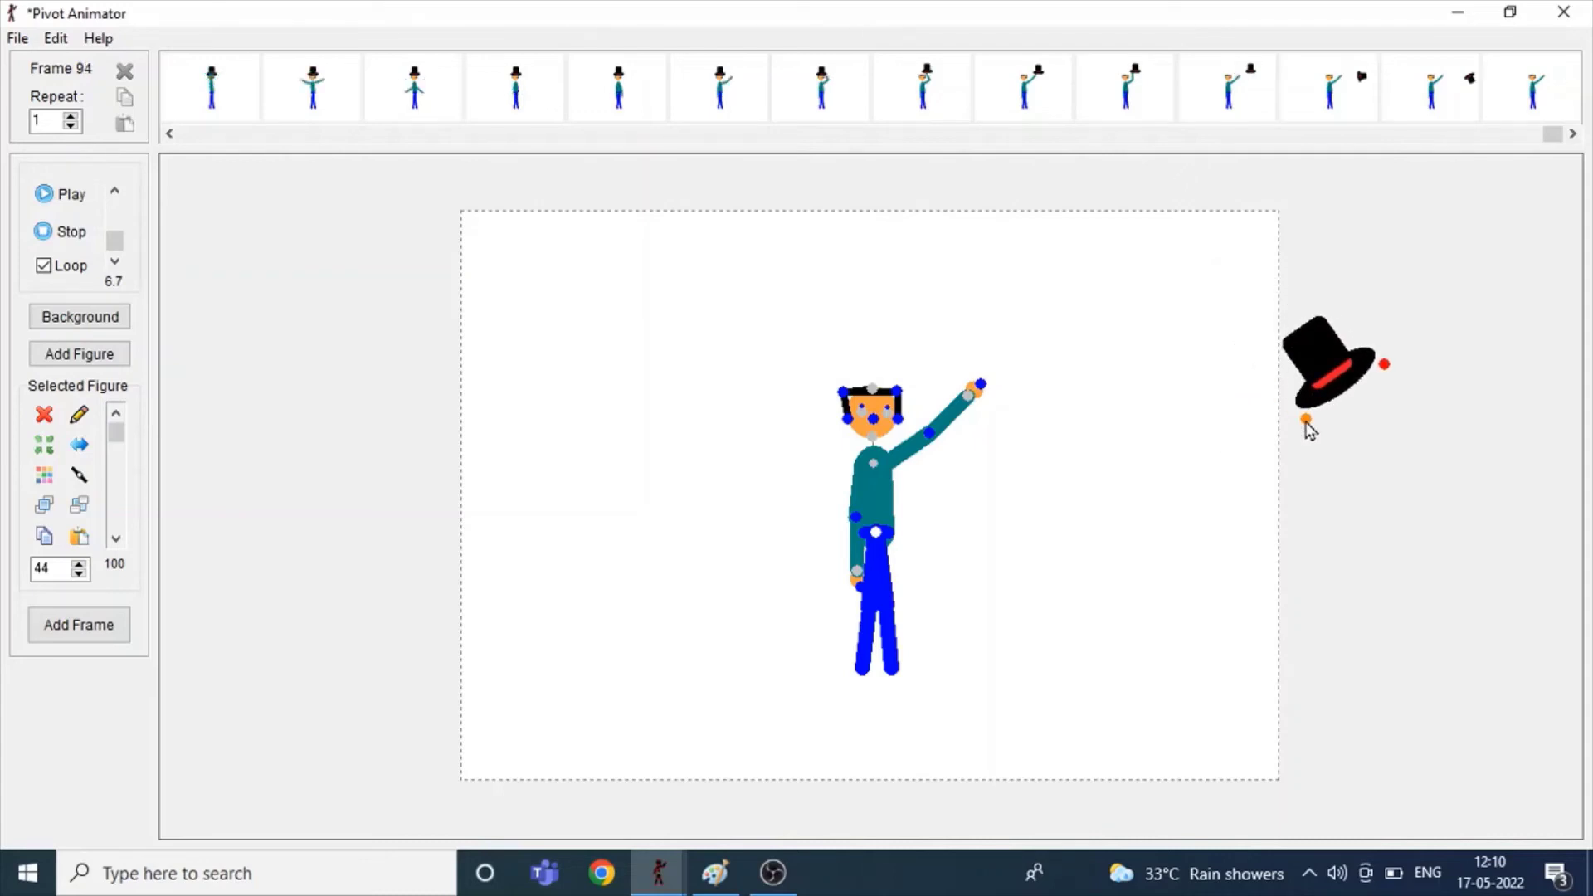
key("Delete")
key("Return")
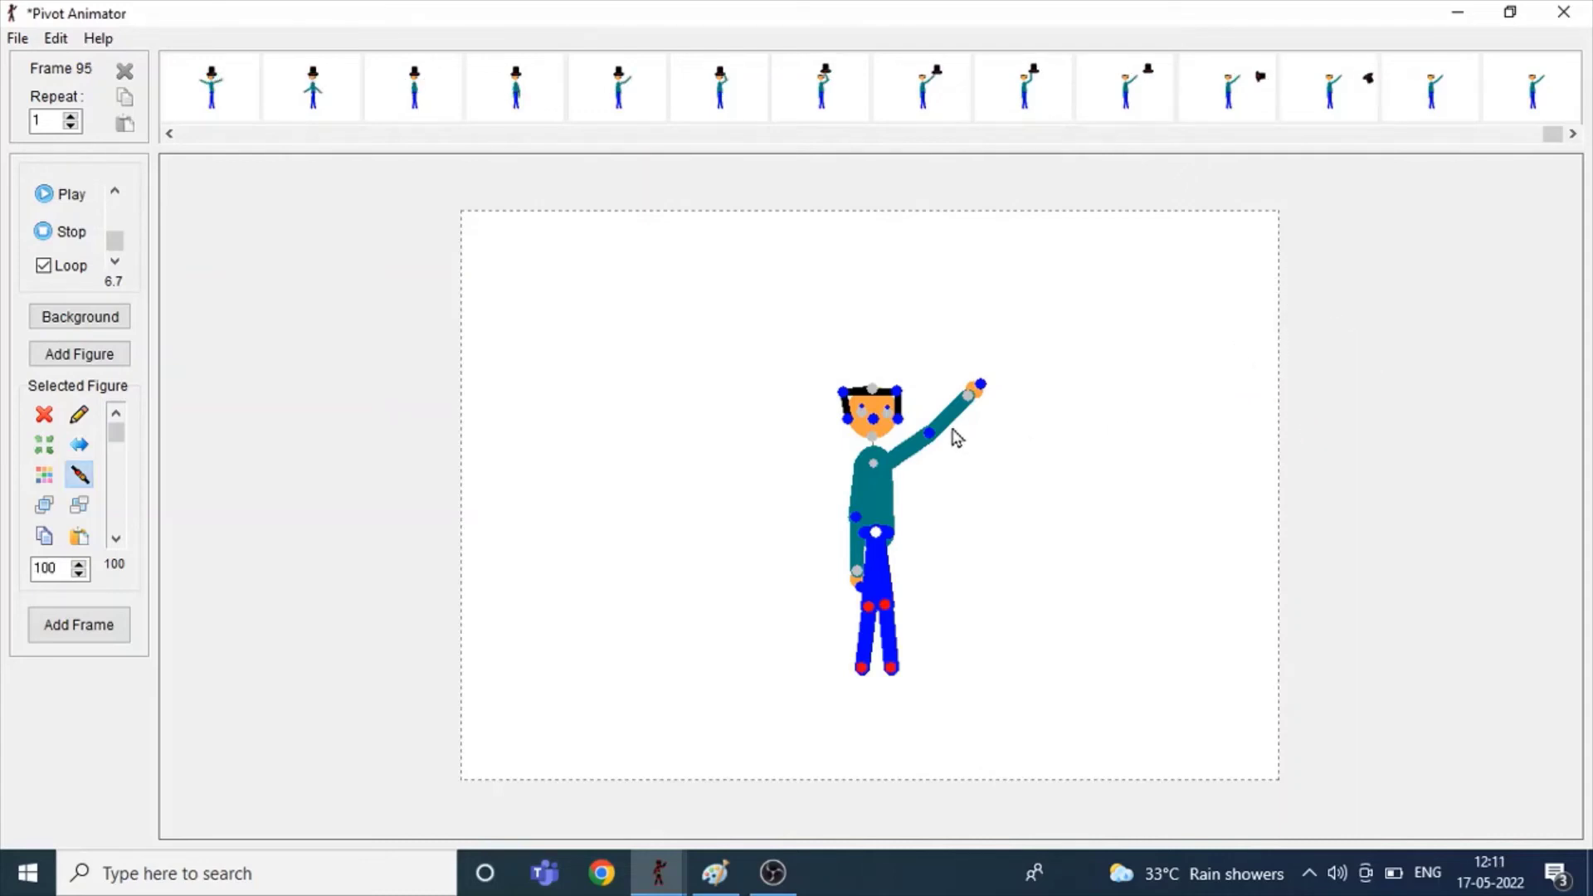
Step: Lower the raised arm to the body's side for one frame and swing both arms to the left for another
left_click_drag(931, 433, 905, 567)
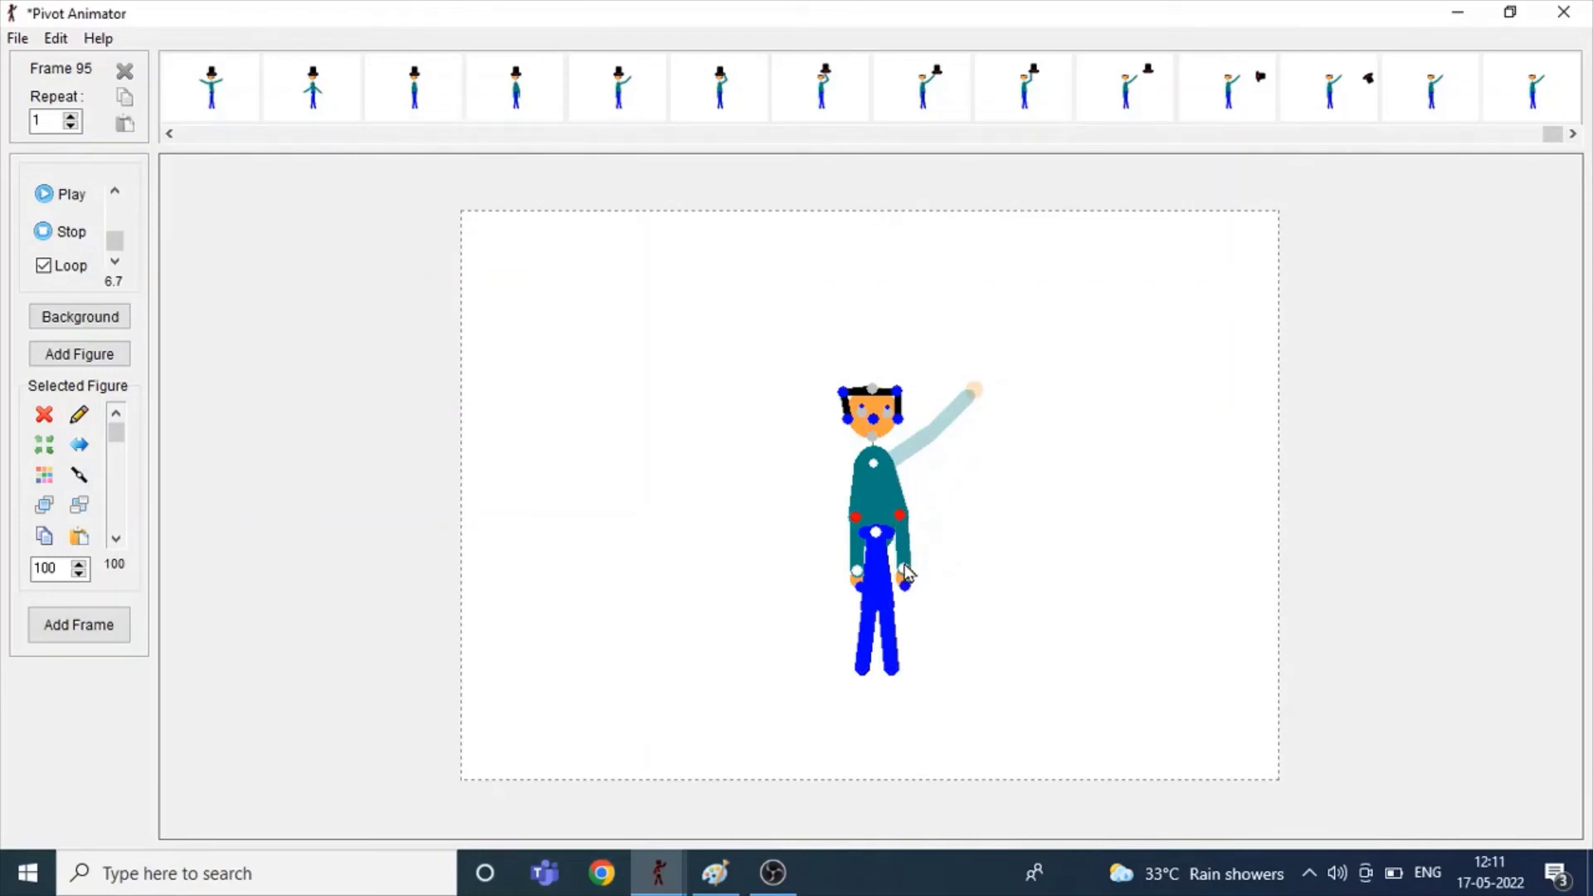
key("Return")
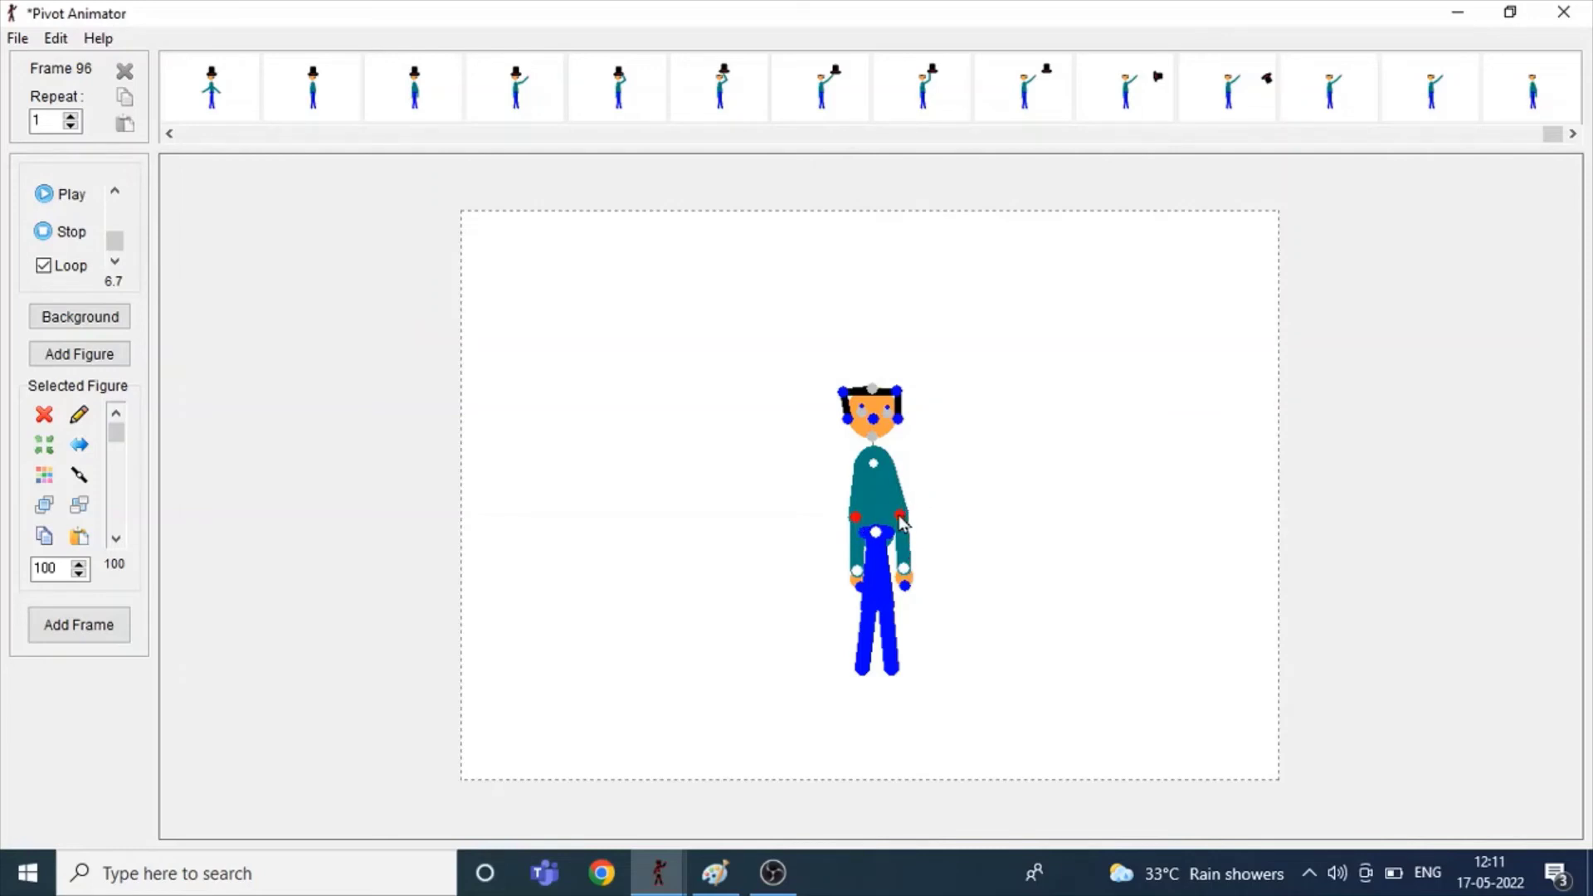
left_click_drag(906, 514, 903, 518)
mouse_move(855, 518)
left_mouse_down()
mouse_move(824, 502)
mouse_move(877, 531)
left_mouse_up()
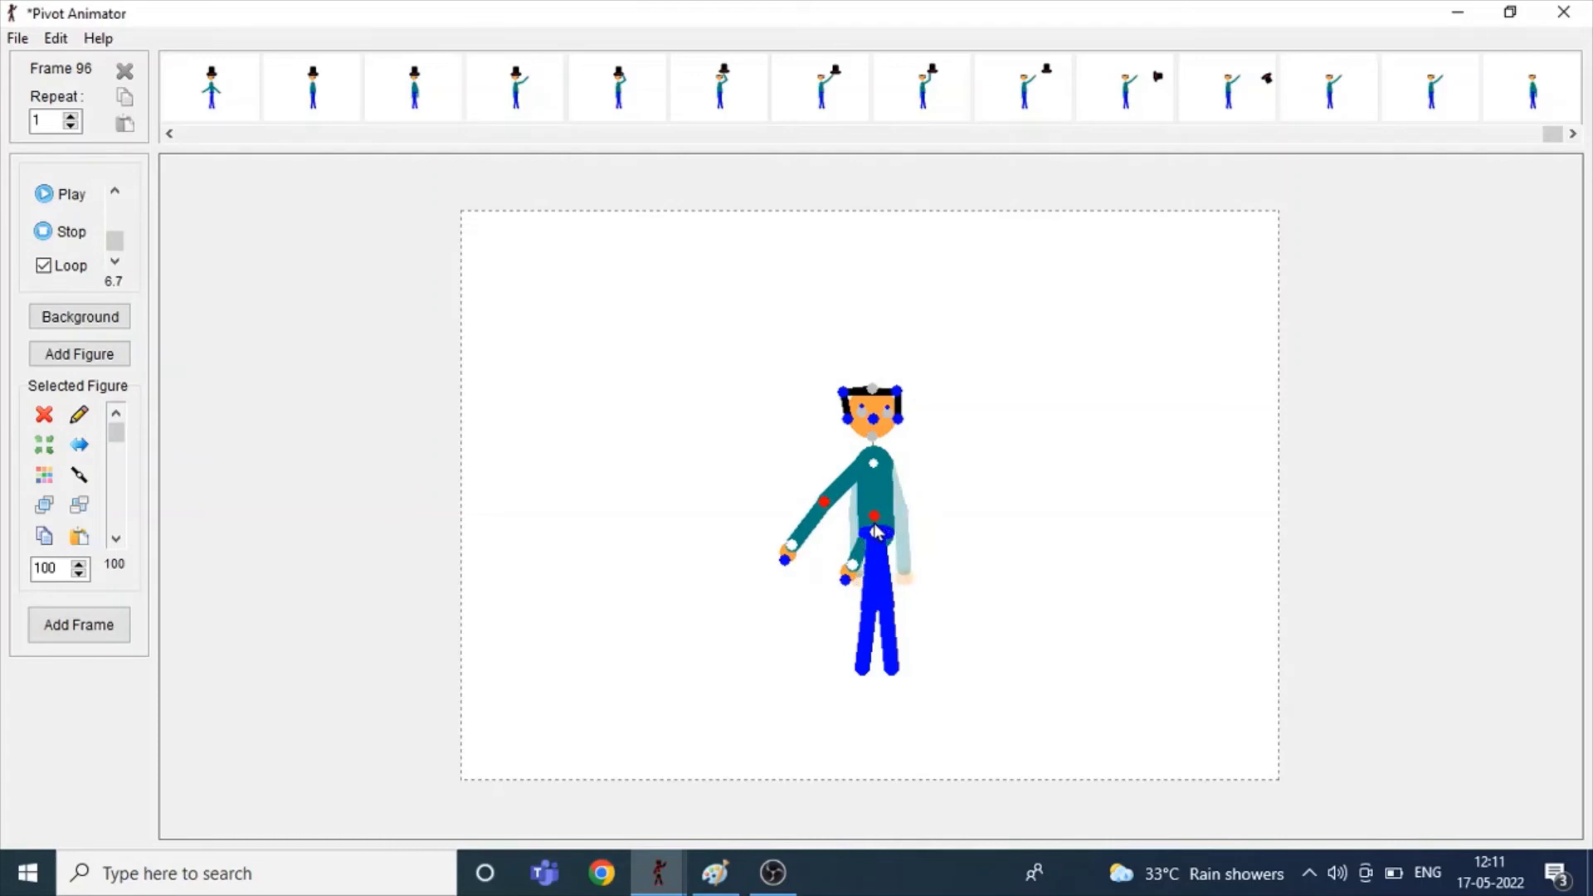
key("Return")
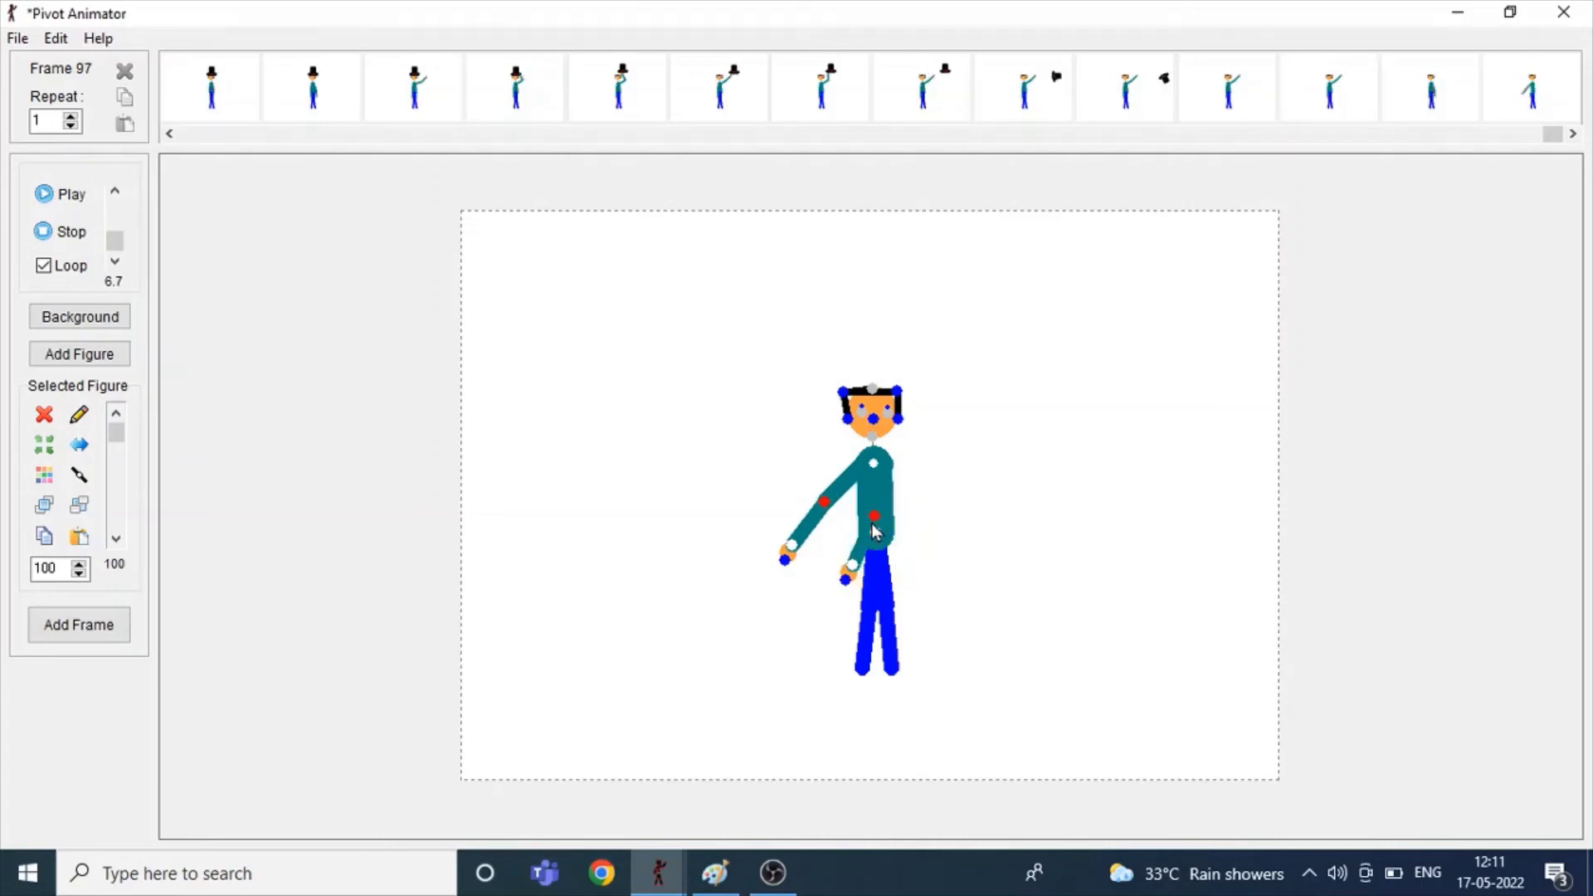
Step: Return both arms to the sides for one frame and mirror the left arm swing to the right for another
left_click_drag(826, 510, 898, 525)
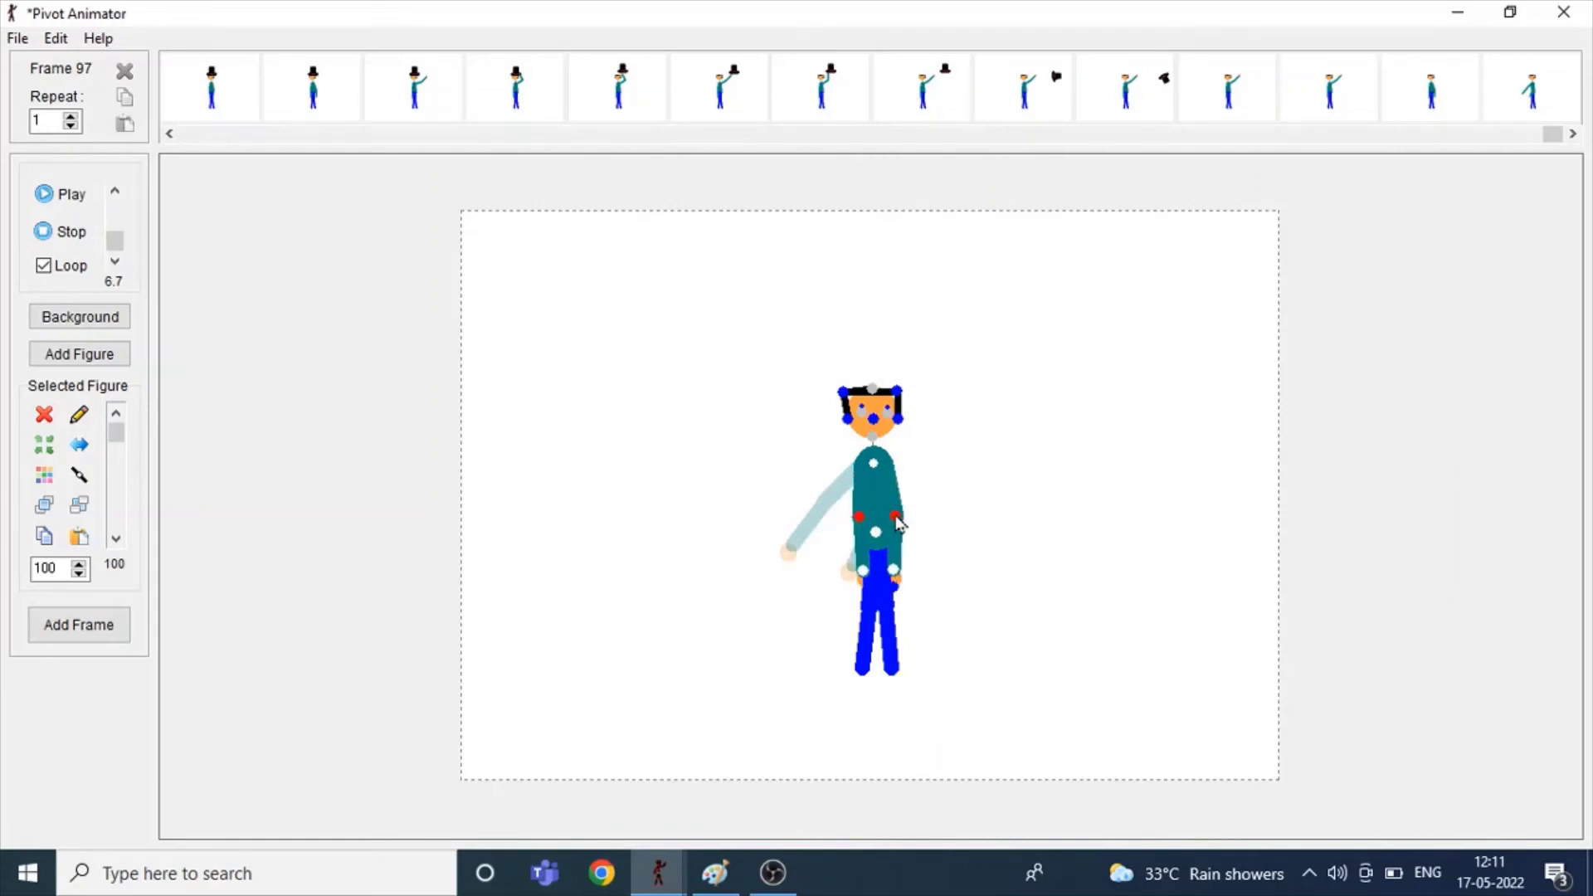
key("Return")
key("ctrl+z")
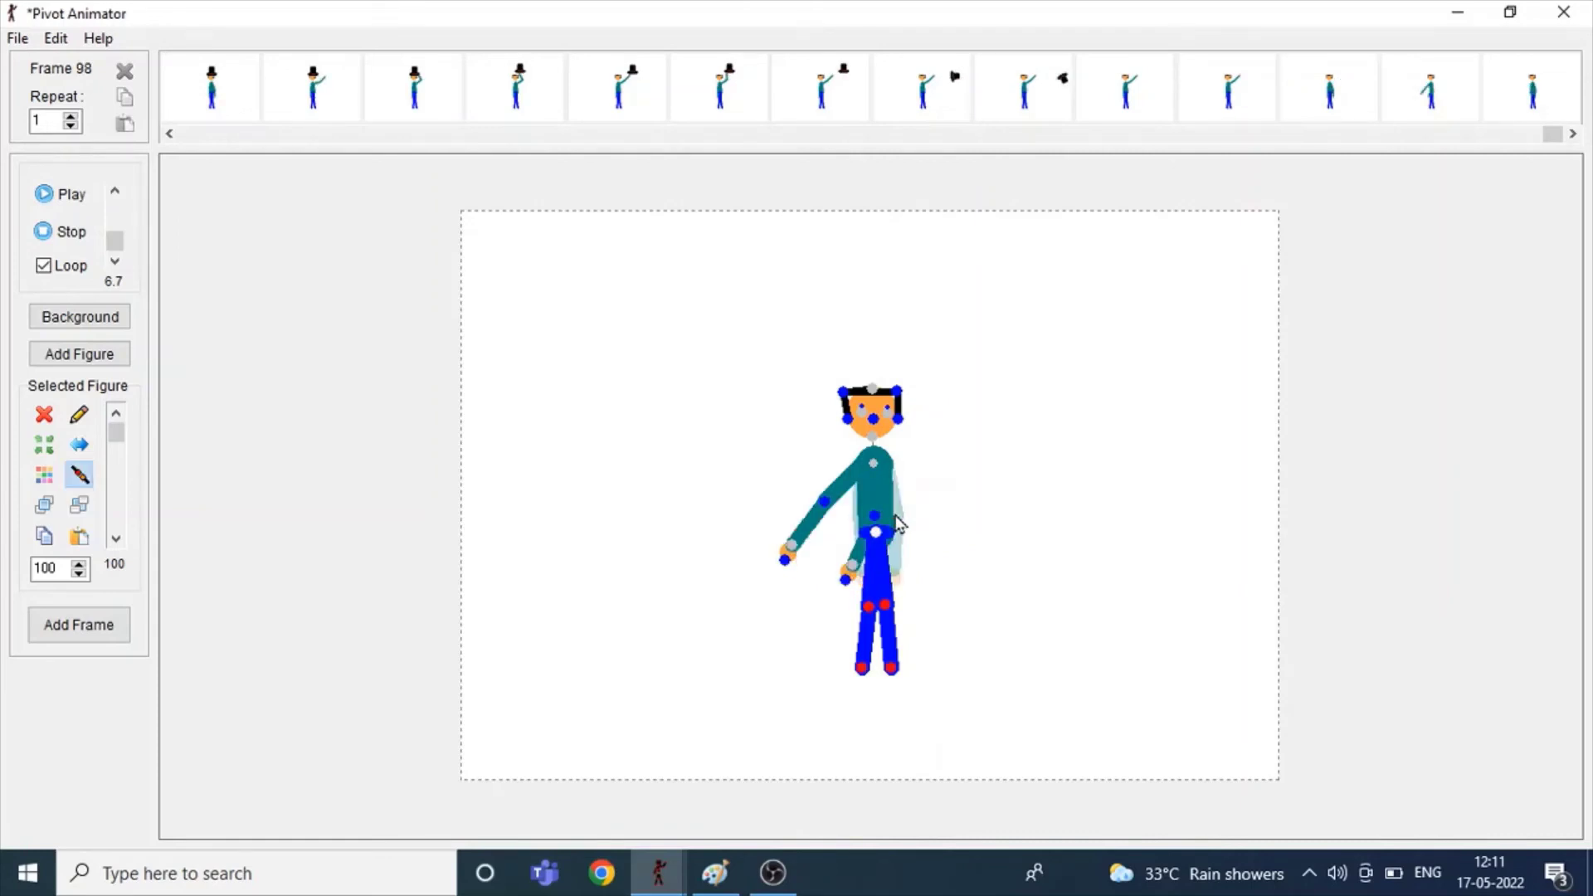
left_click_drag(874, 516, 878, 520)
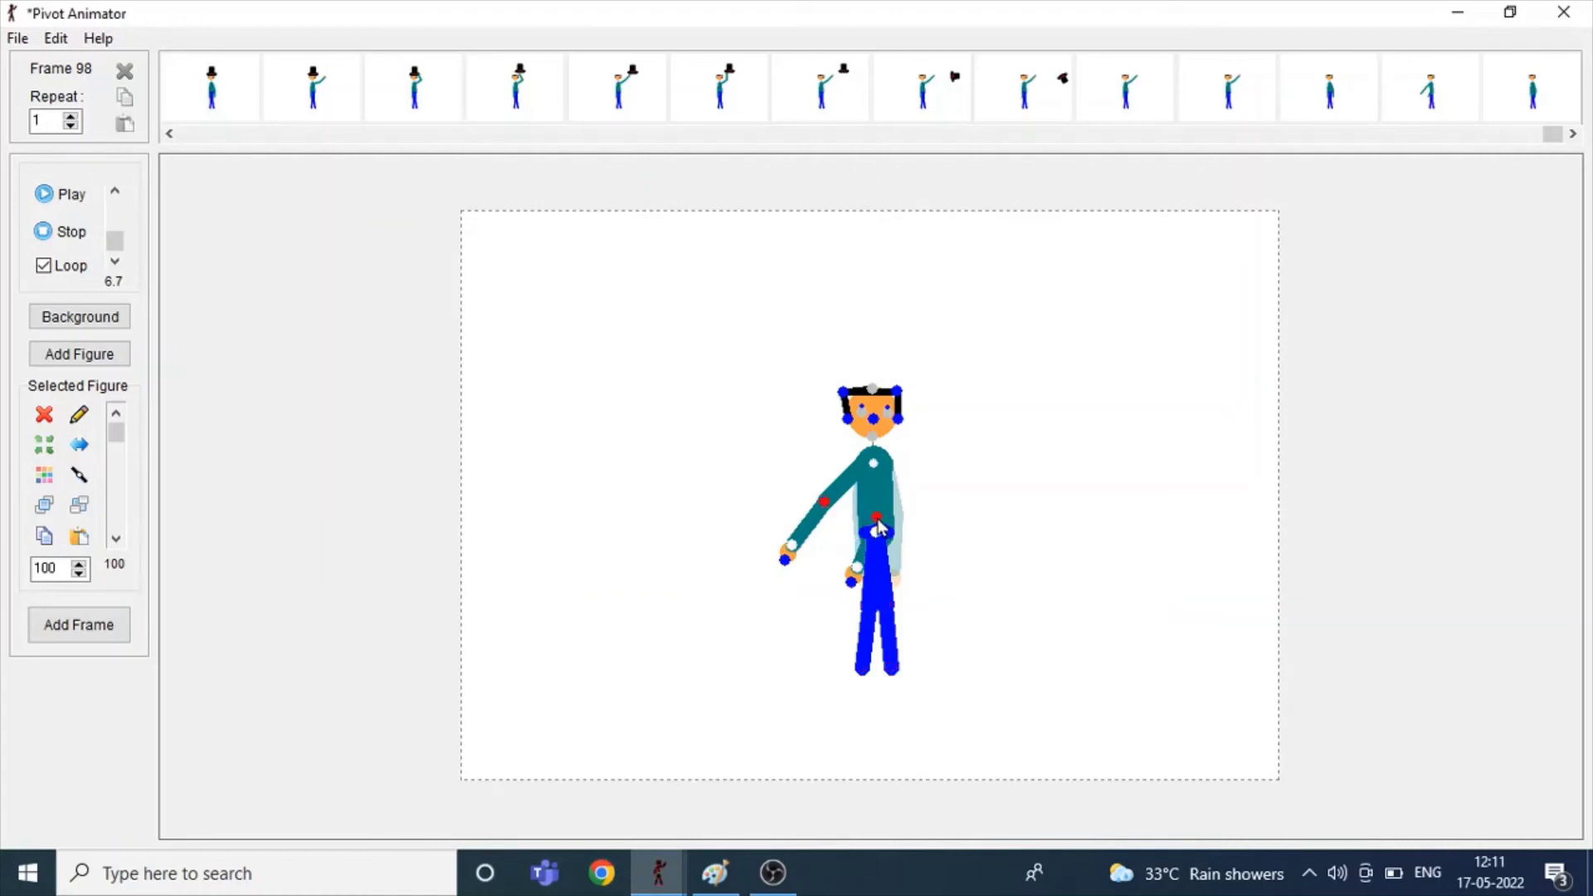
key("f")
key("Return")
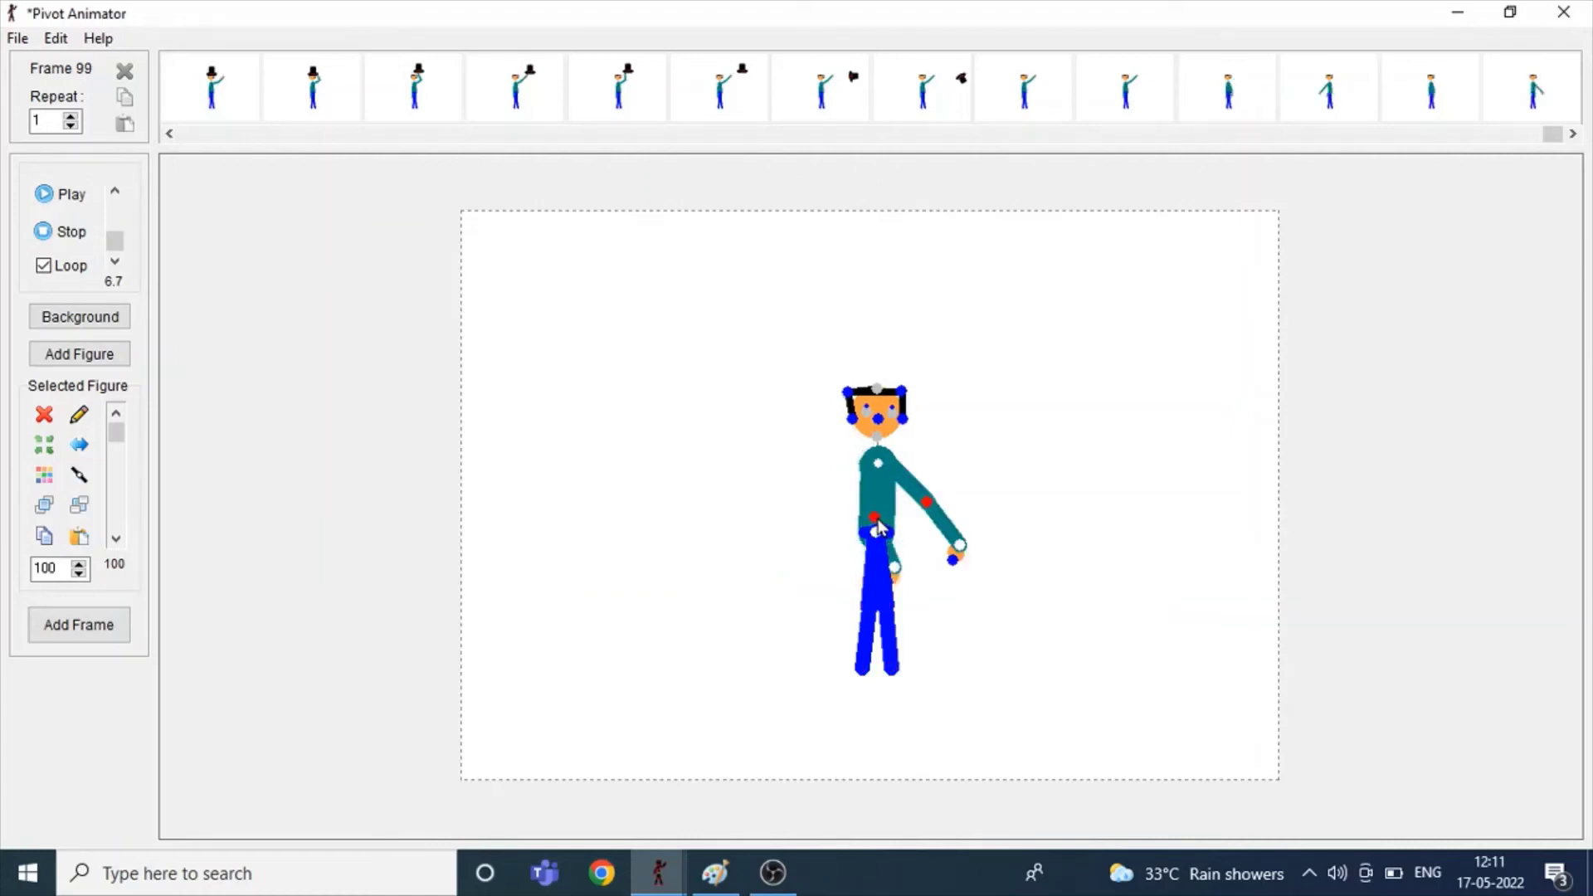
Step: Bring both arms back down so they hang slightly away from the sides, and add the frame
key("ctrl+z")
key("ctrl+z")
left_click_drag(877, 519, 930, 561)
left_click_drag(834, 510, 844, 558)
key("Return")
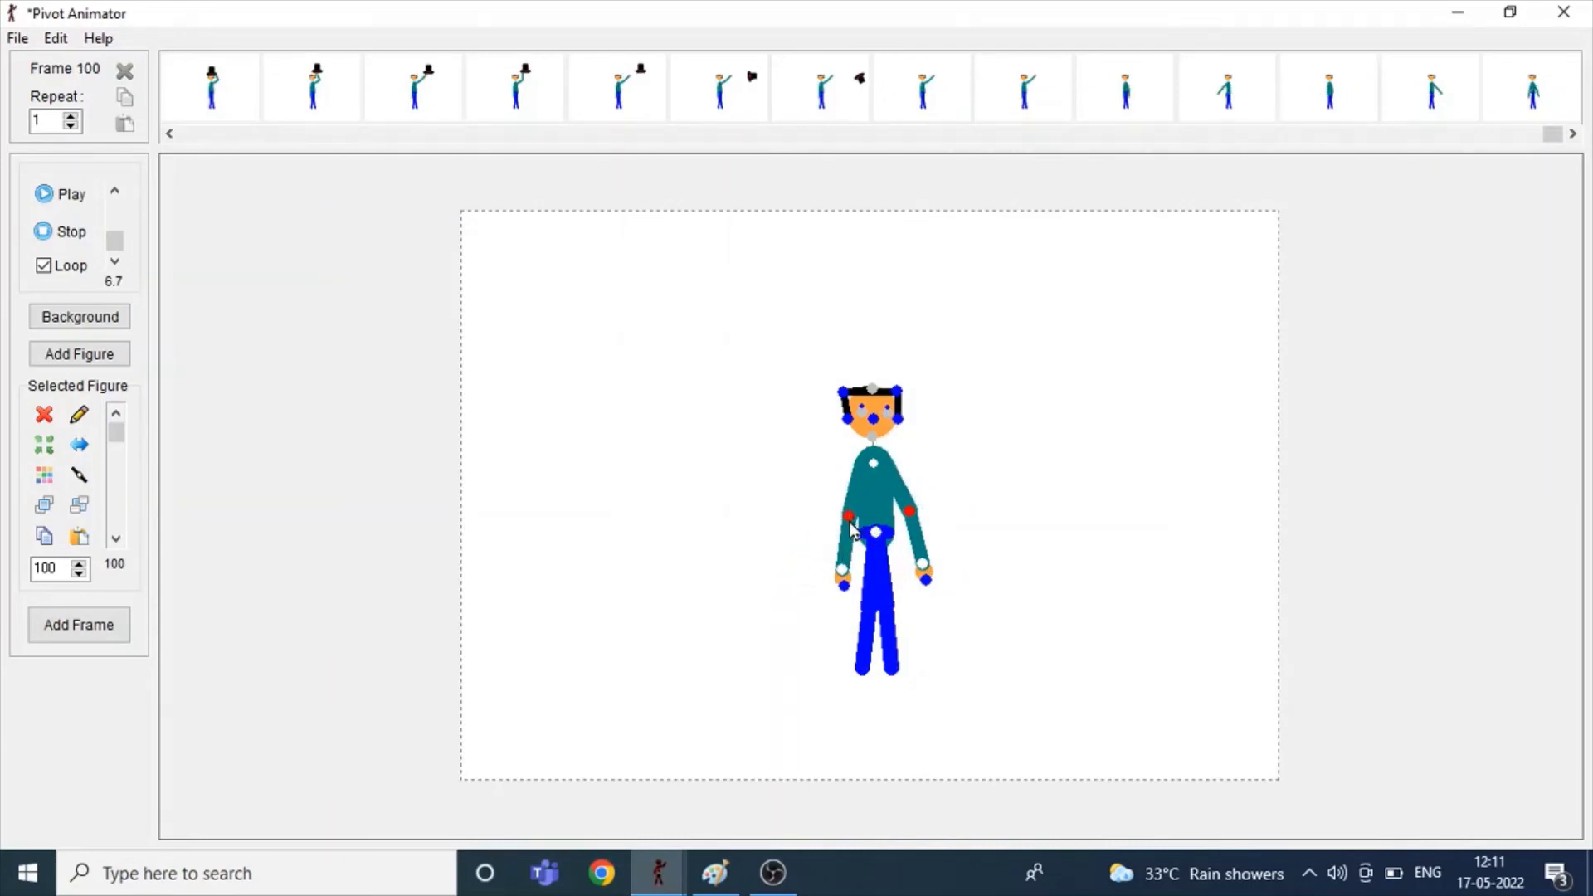
Step: Bend both arms to place the hands on the hips for one frame and lean the torso left for another
left_click_drag(852, 529, 819, 496)
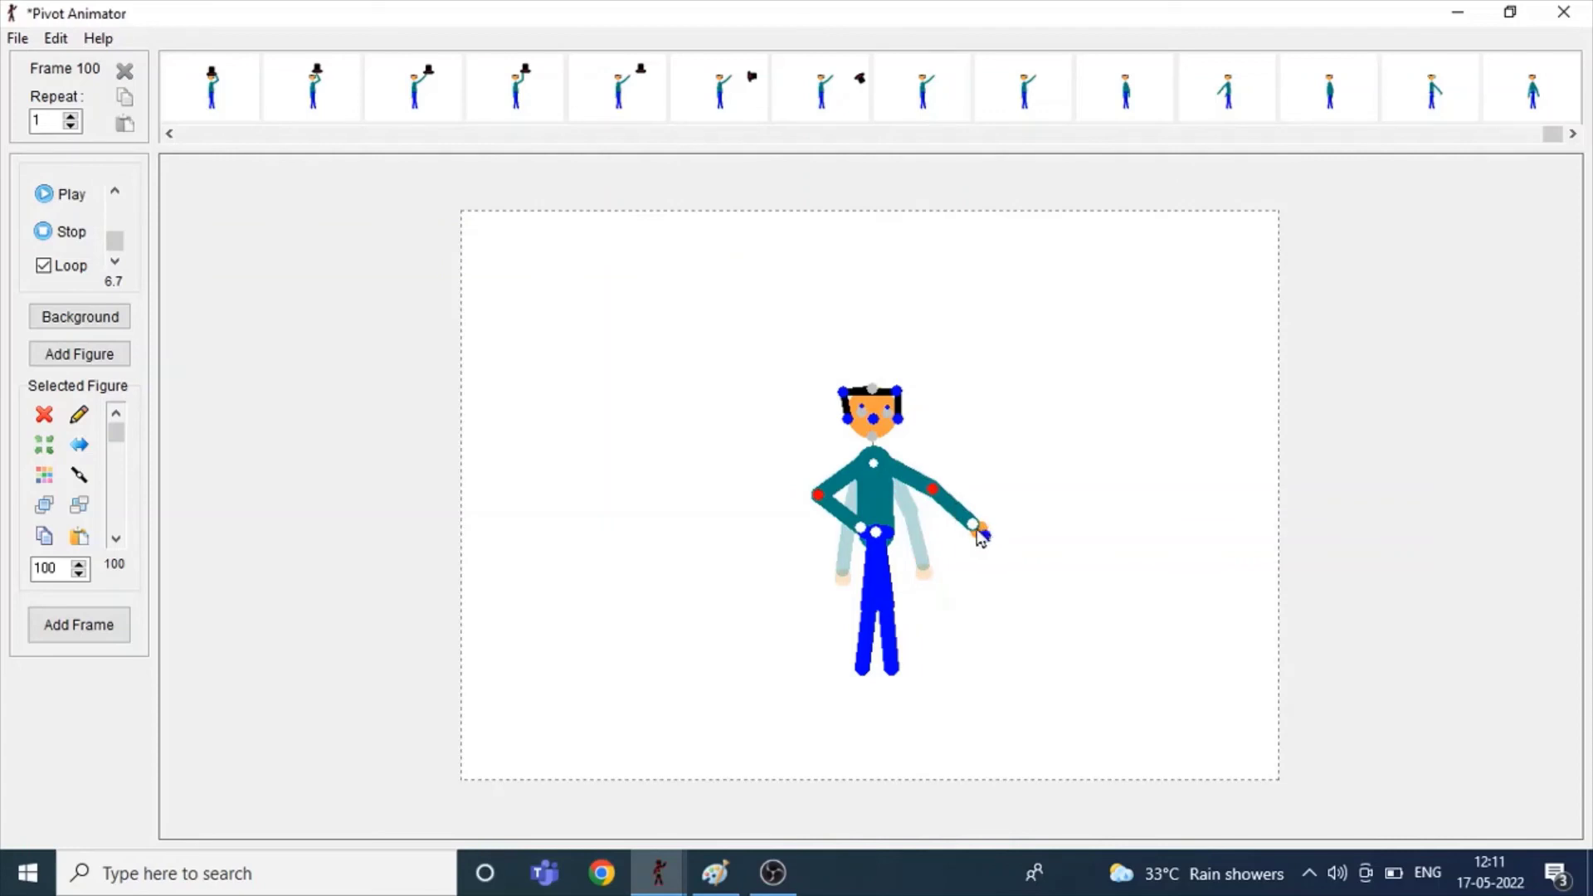
left_click_drag(977, 535, 894, 535)
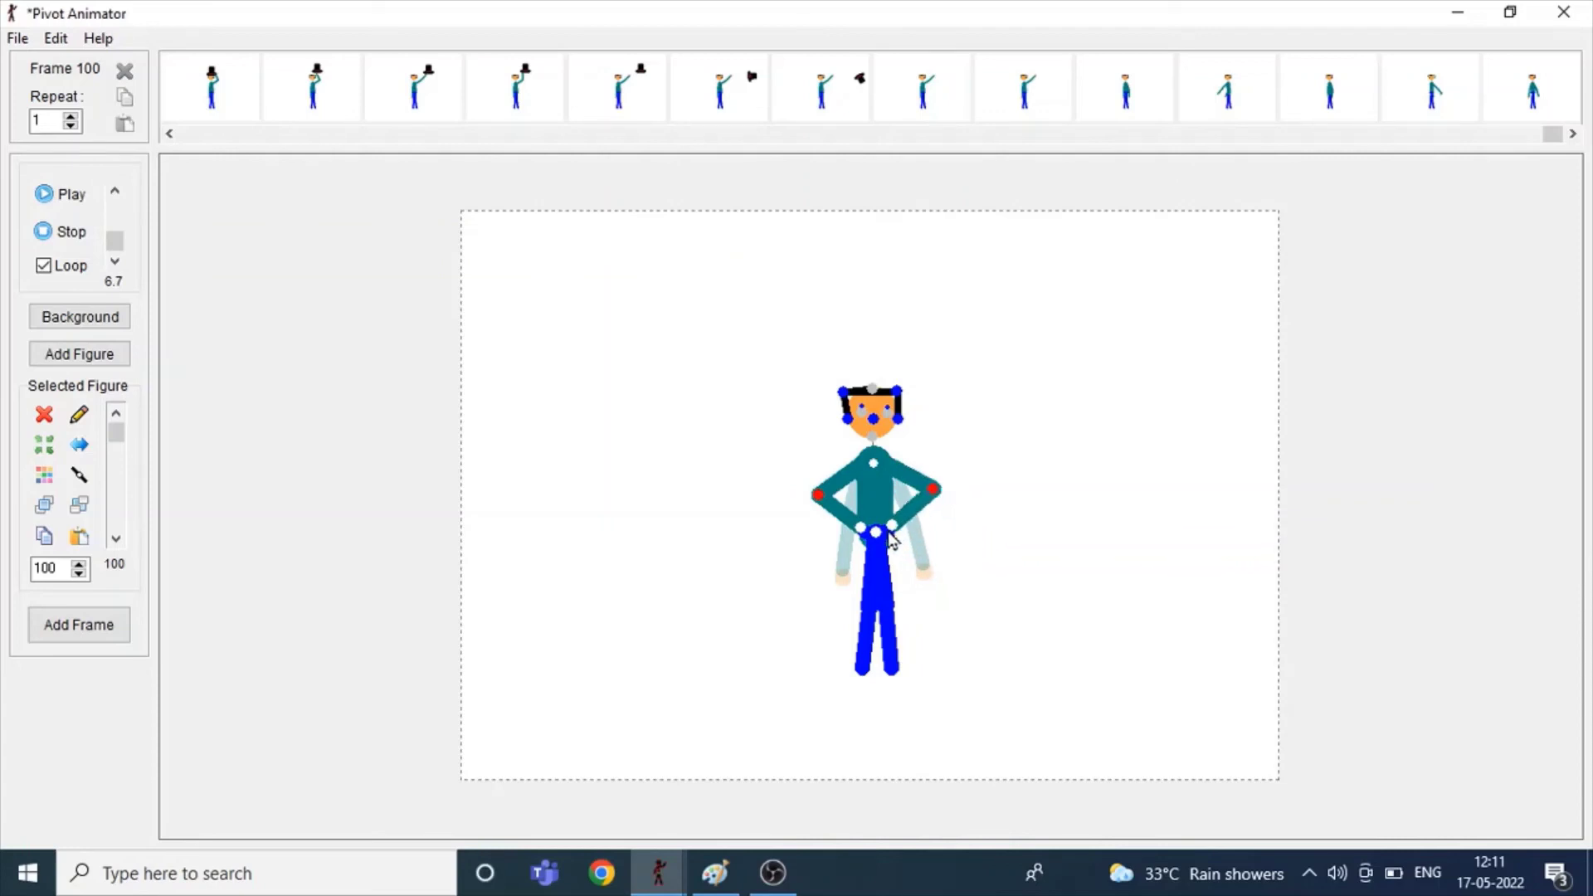
key("Return")
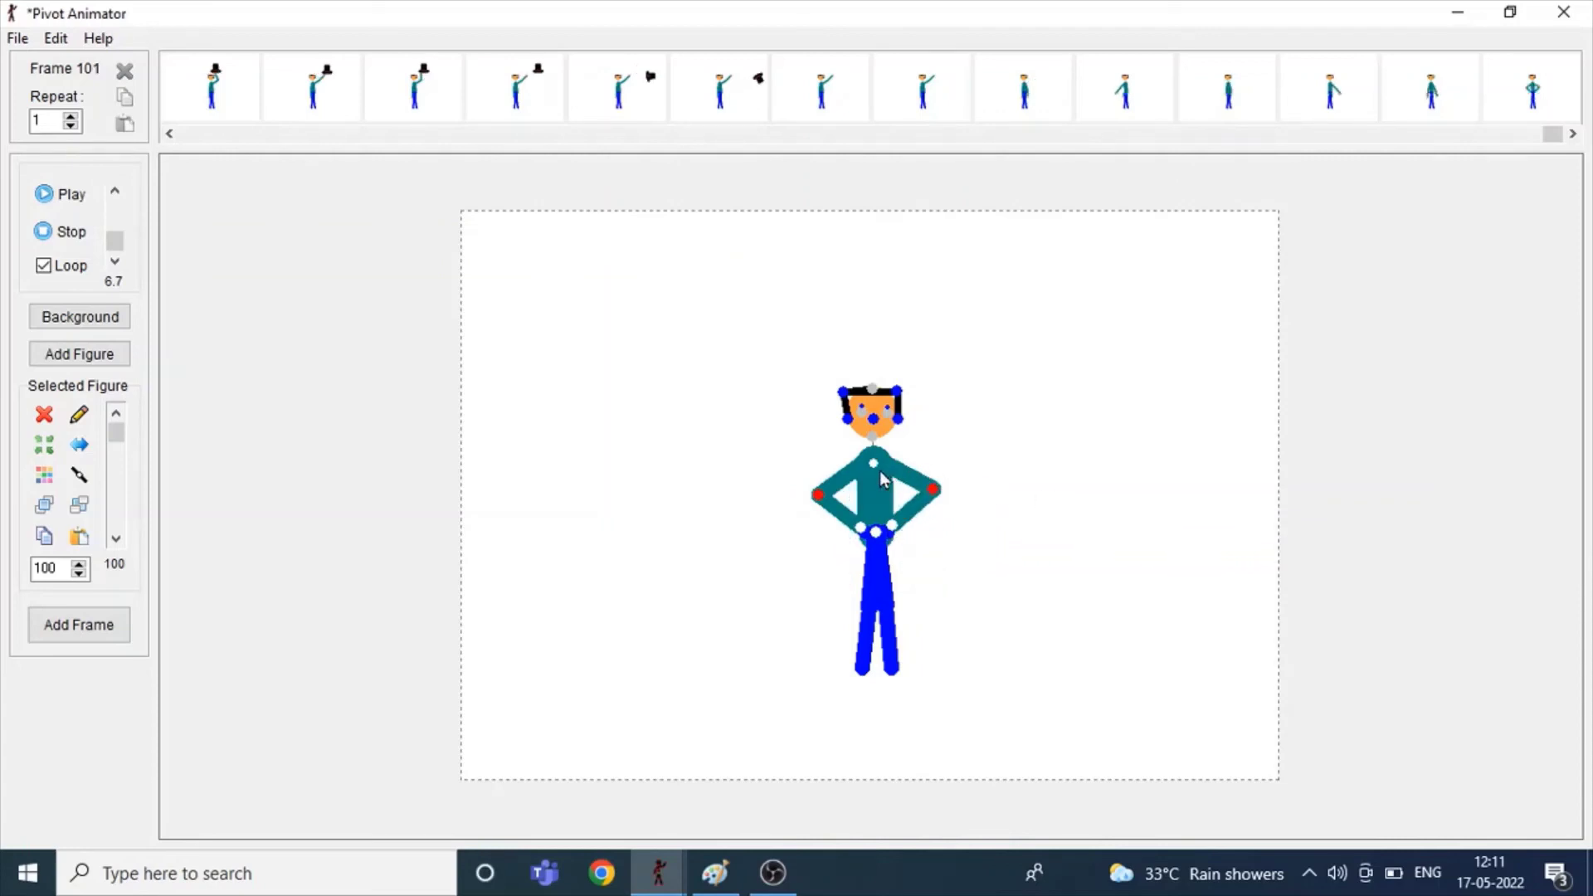
left_click_drag(874, 465, 834, 480)
key("Return")
Step: Flip the figure into a right lean, shift the neck and tilt the head to the right, and add the frame
key("f")
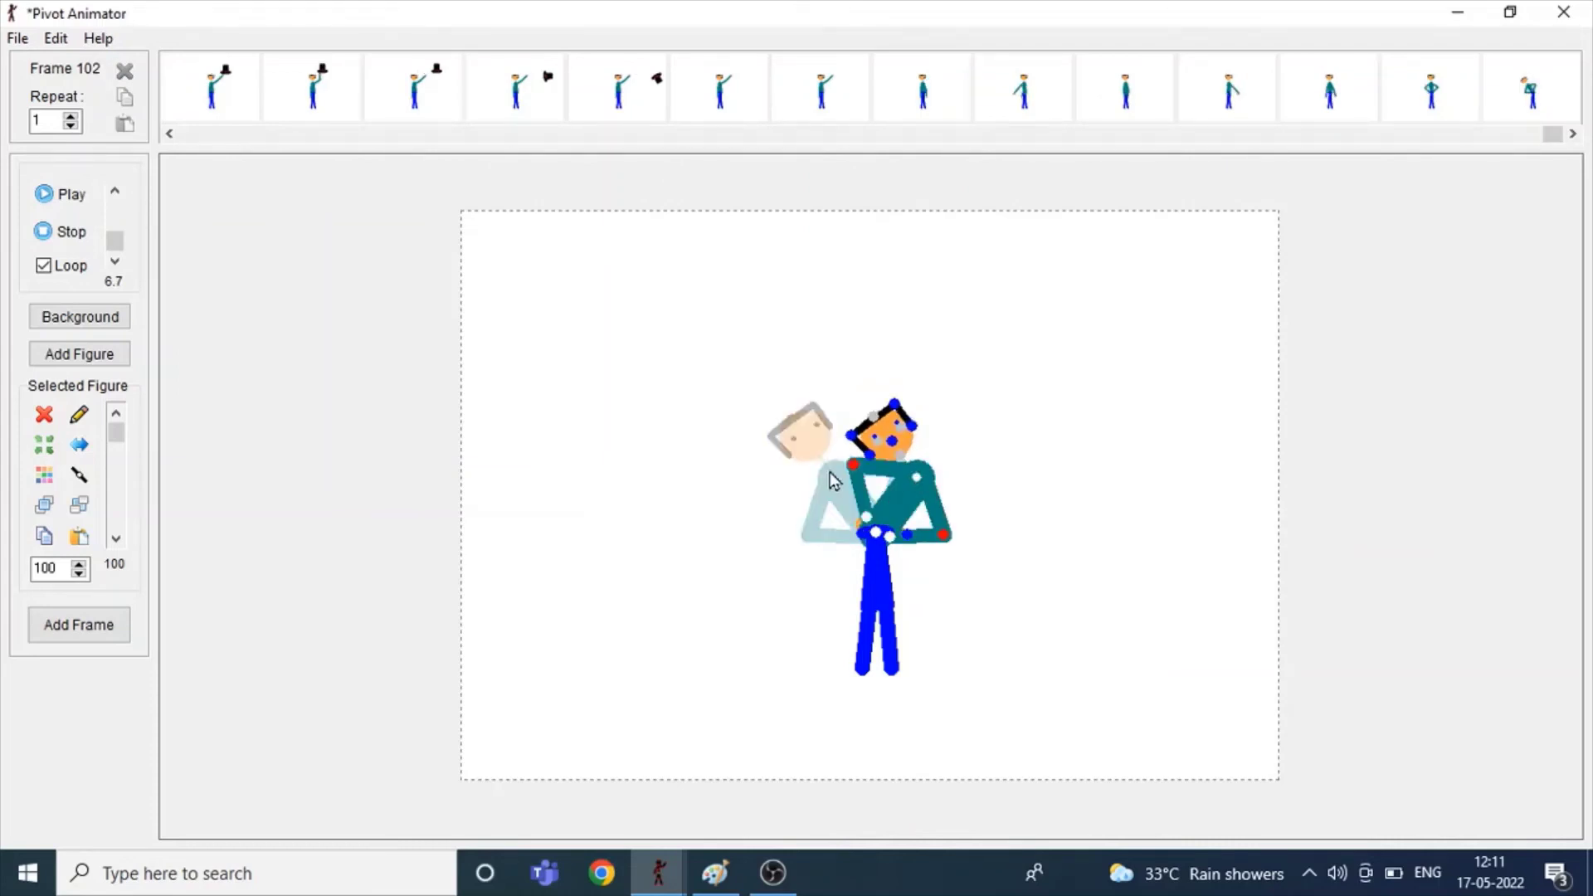
mouse_move(878, 423)
left_mouse_down()
mouse_move(901, 422)
mouse_move(871, 415)
left_mouse_up()
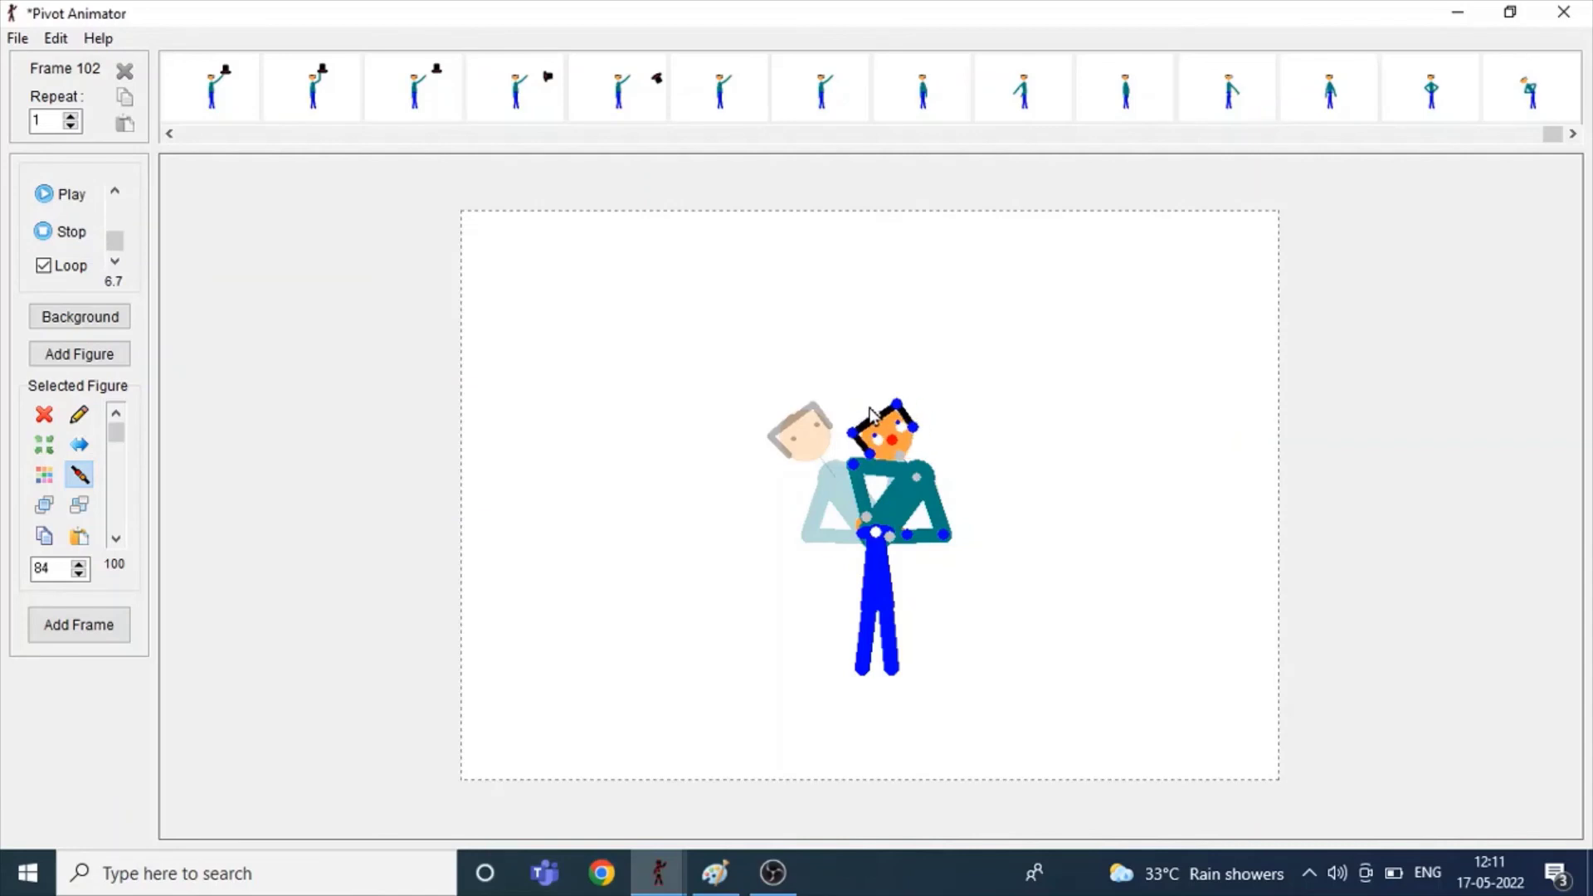
left_click(901, 458)
key("f")
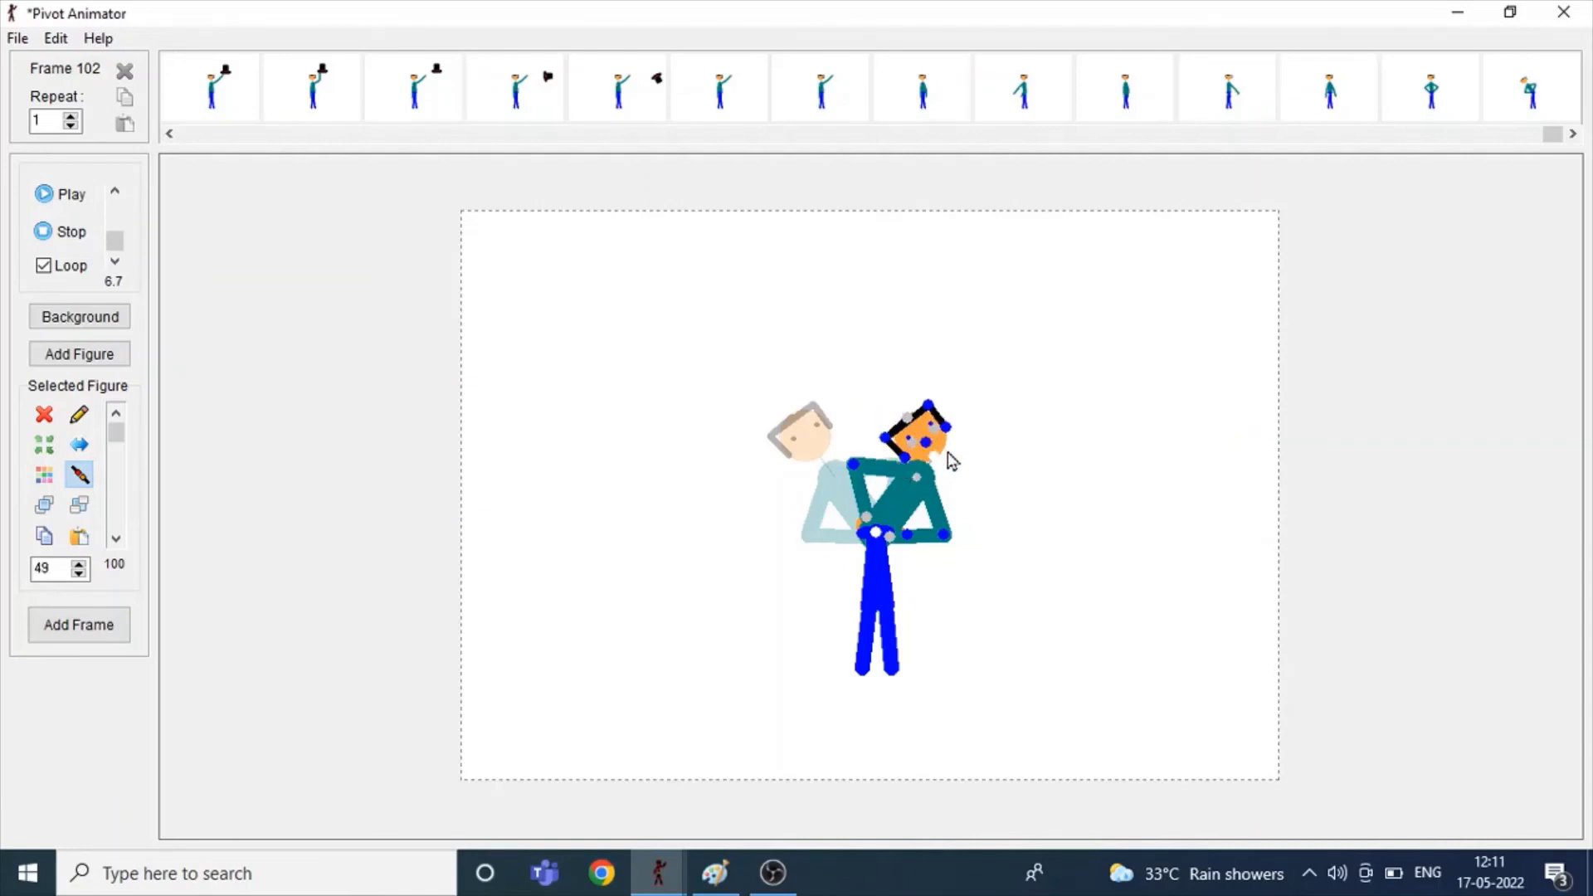
left_click_drag(929, 448, 983, 437)
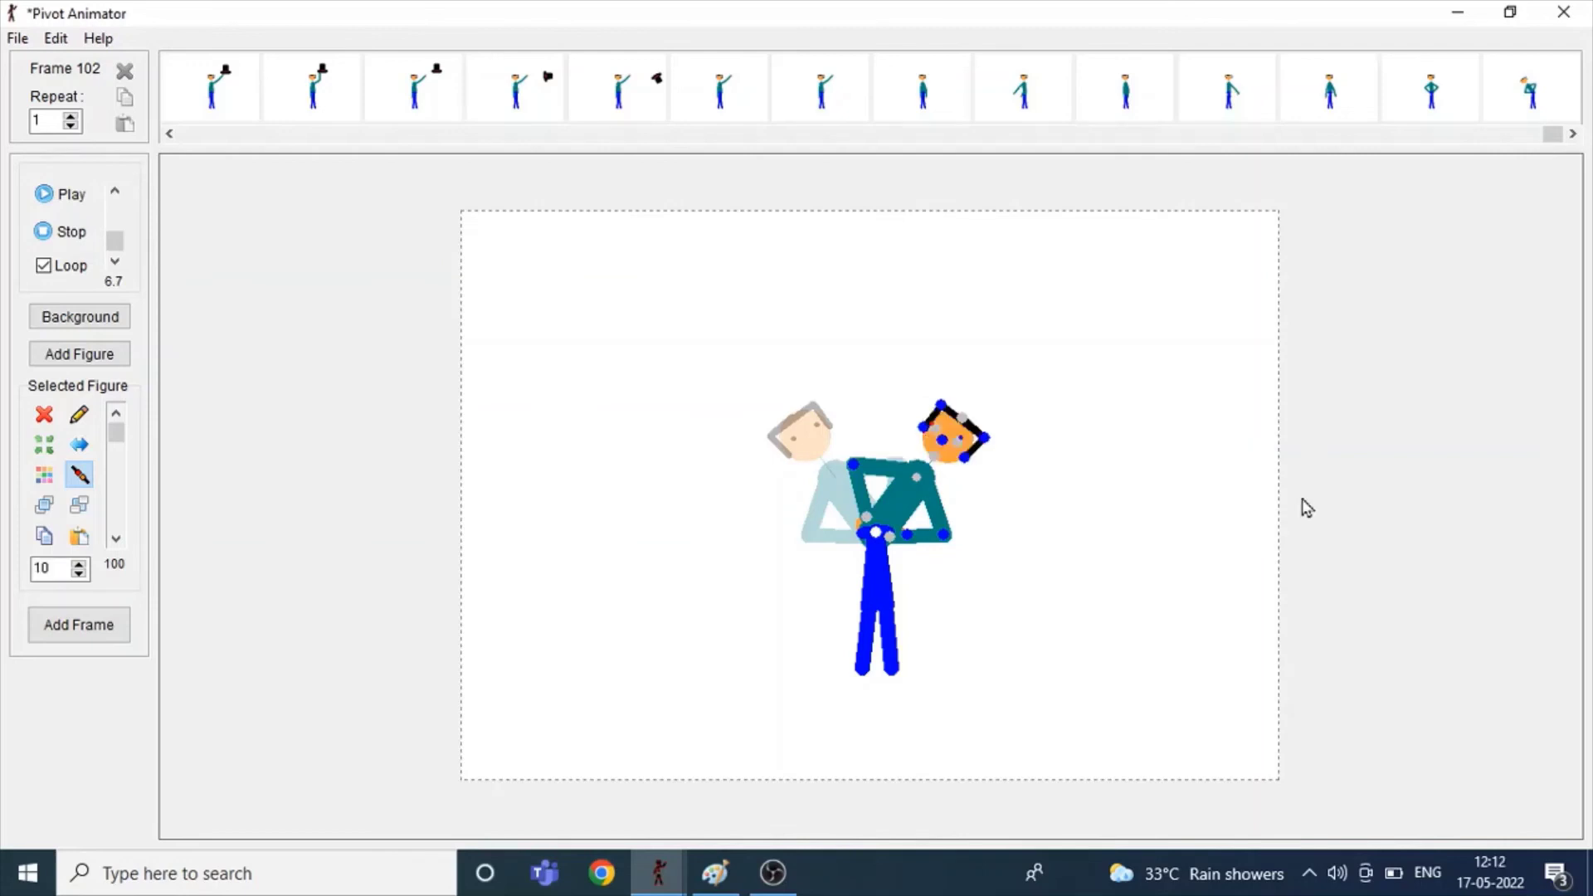
key("Return")
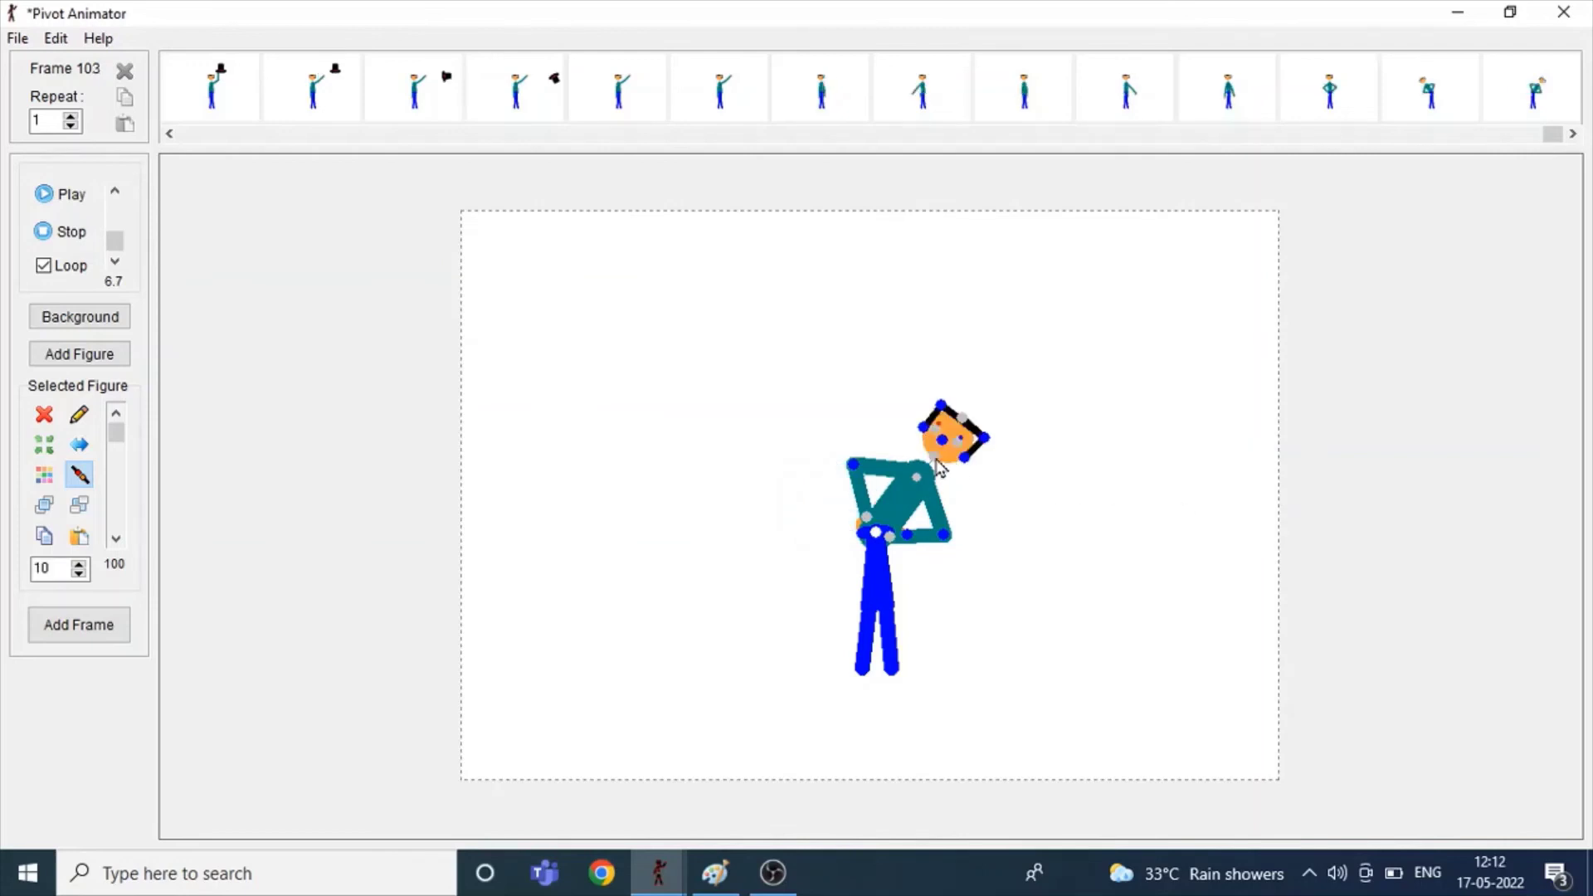
Step: Select the whole figure and flip it repeatedly between left and right leans, adding a frame after each of 12 flips
left_click_drag(1050, 353, 758, 803)
key("f")
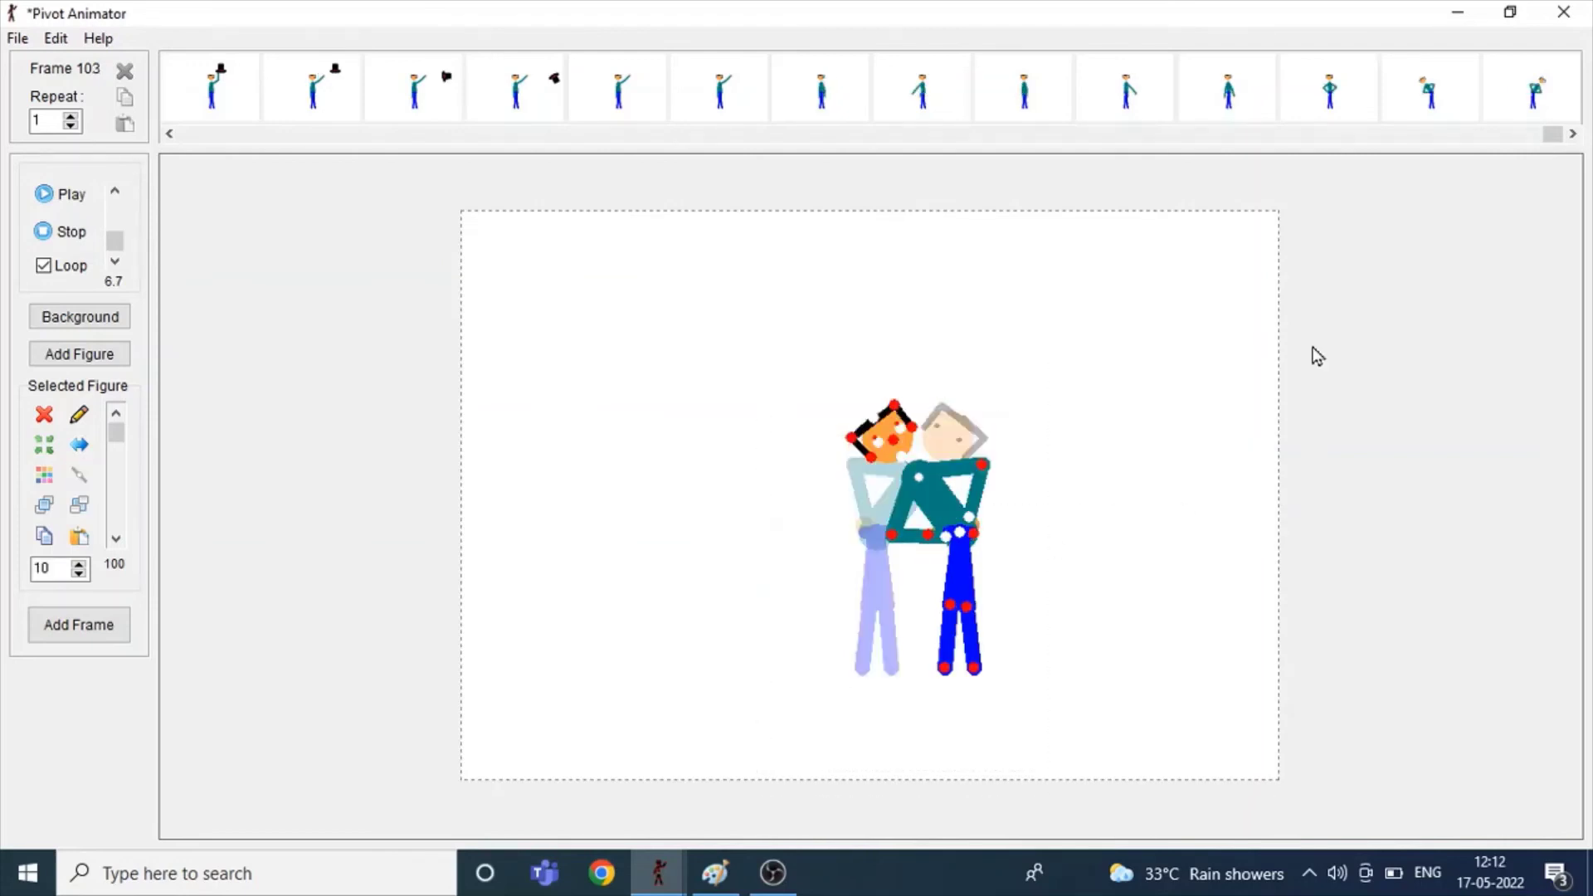
key("Return")
key("f")
key("Return")
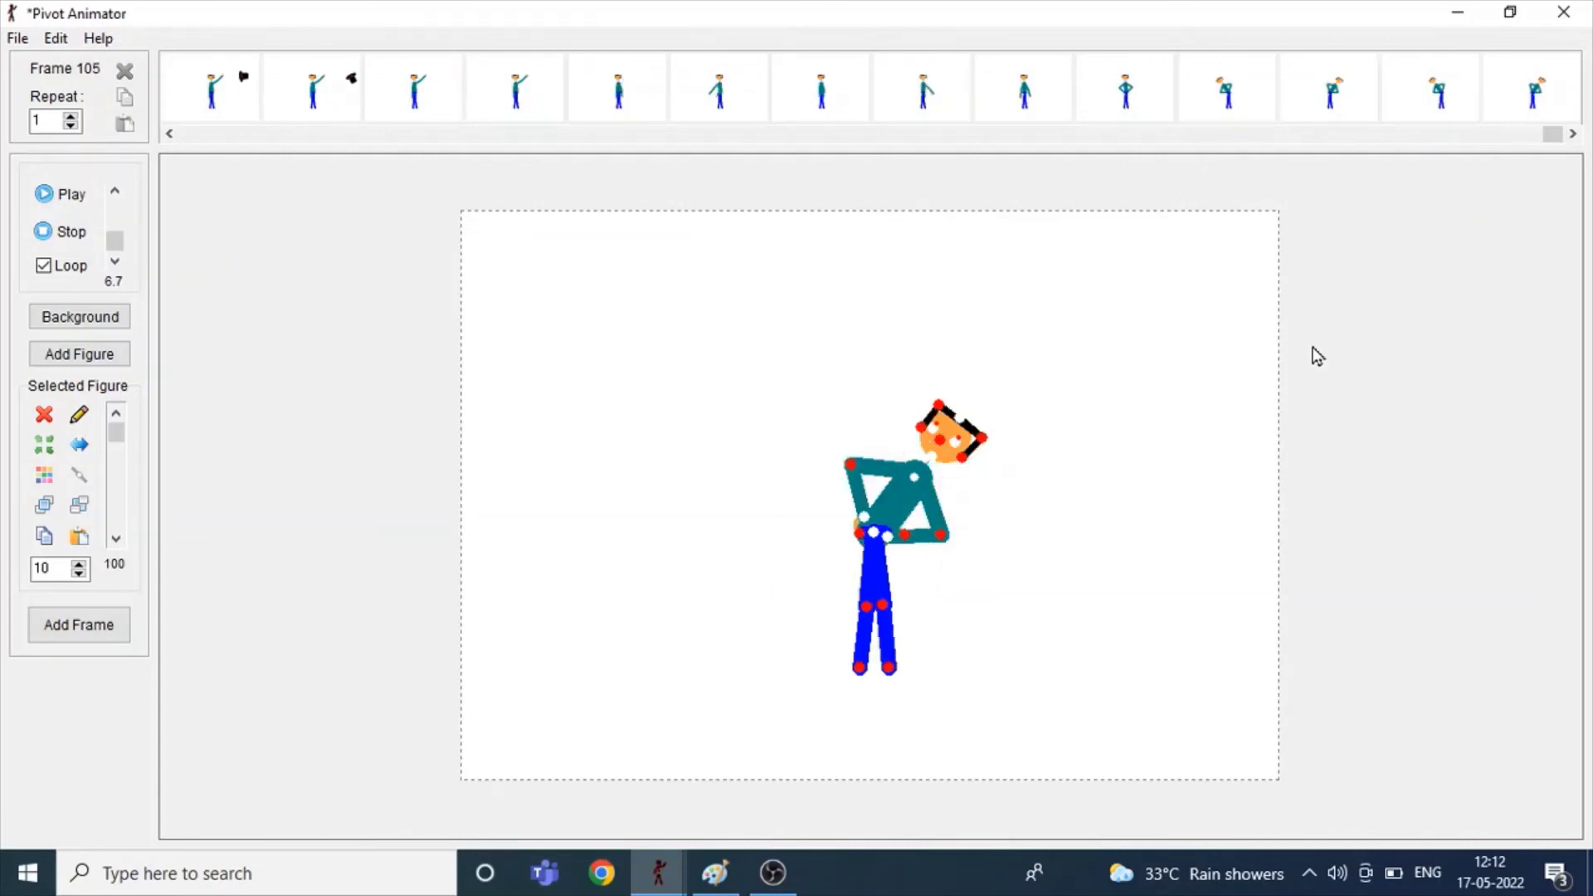
key("f")
key("Return")
key("f")
key("Return")
key("f")
key("Return")
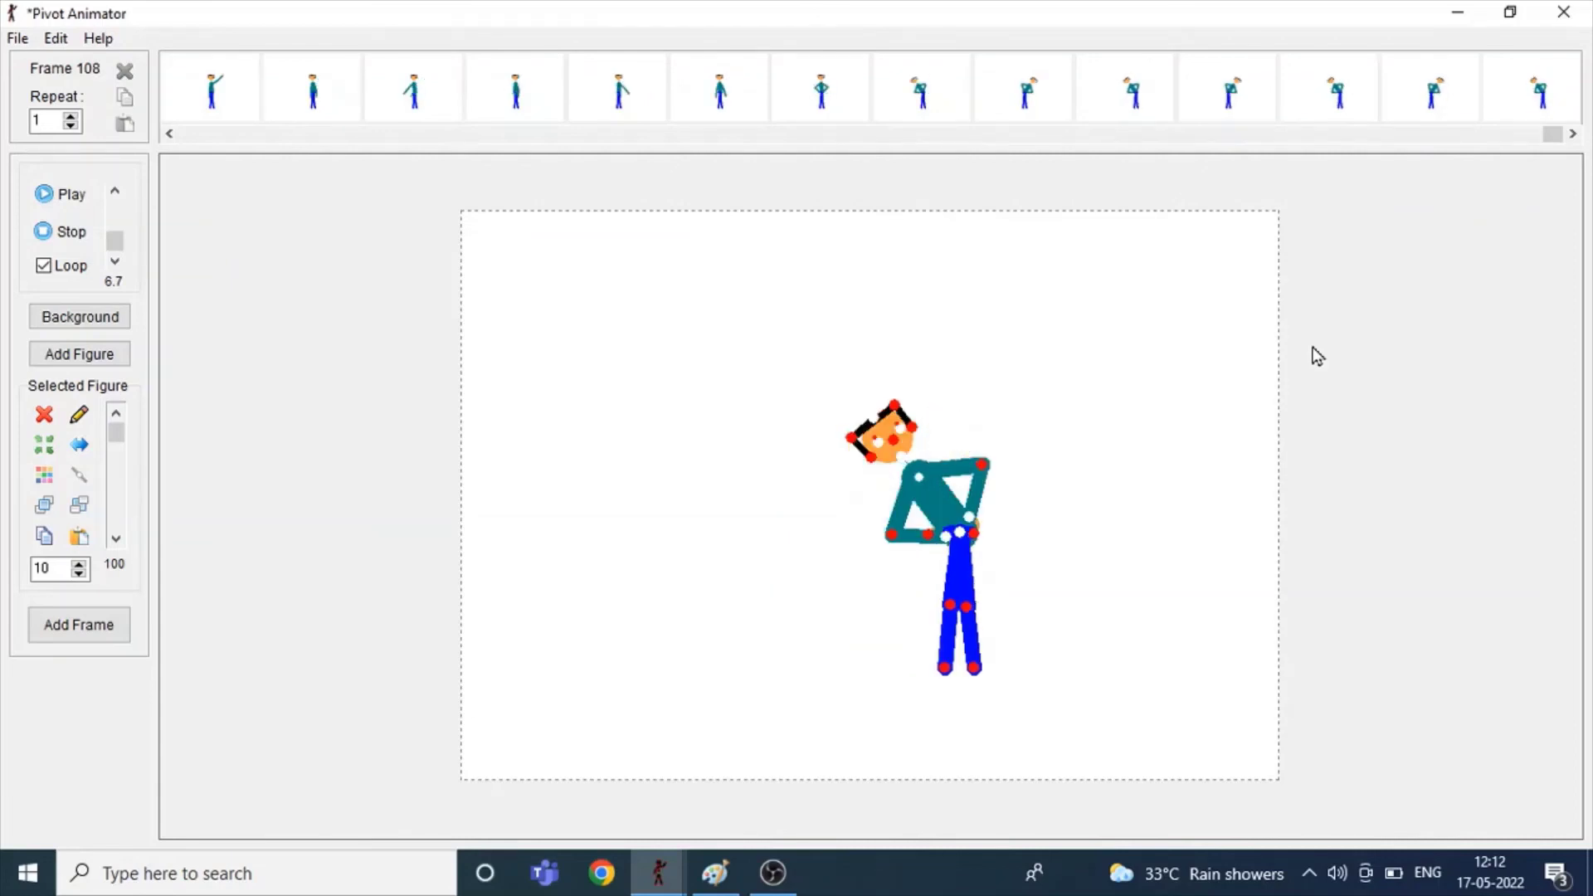
key("f")
key("Return")
key("f")
key("Return")
key("f")
key("Return")
key("f")
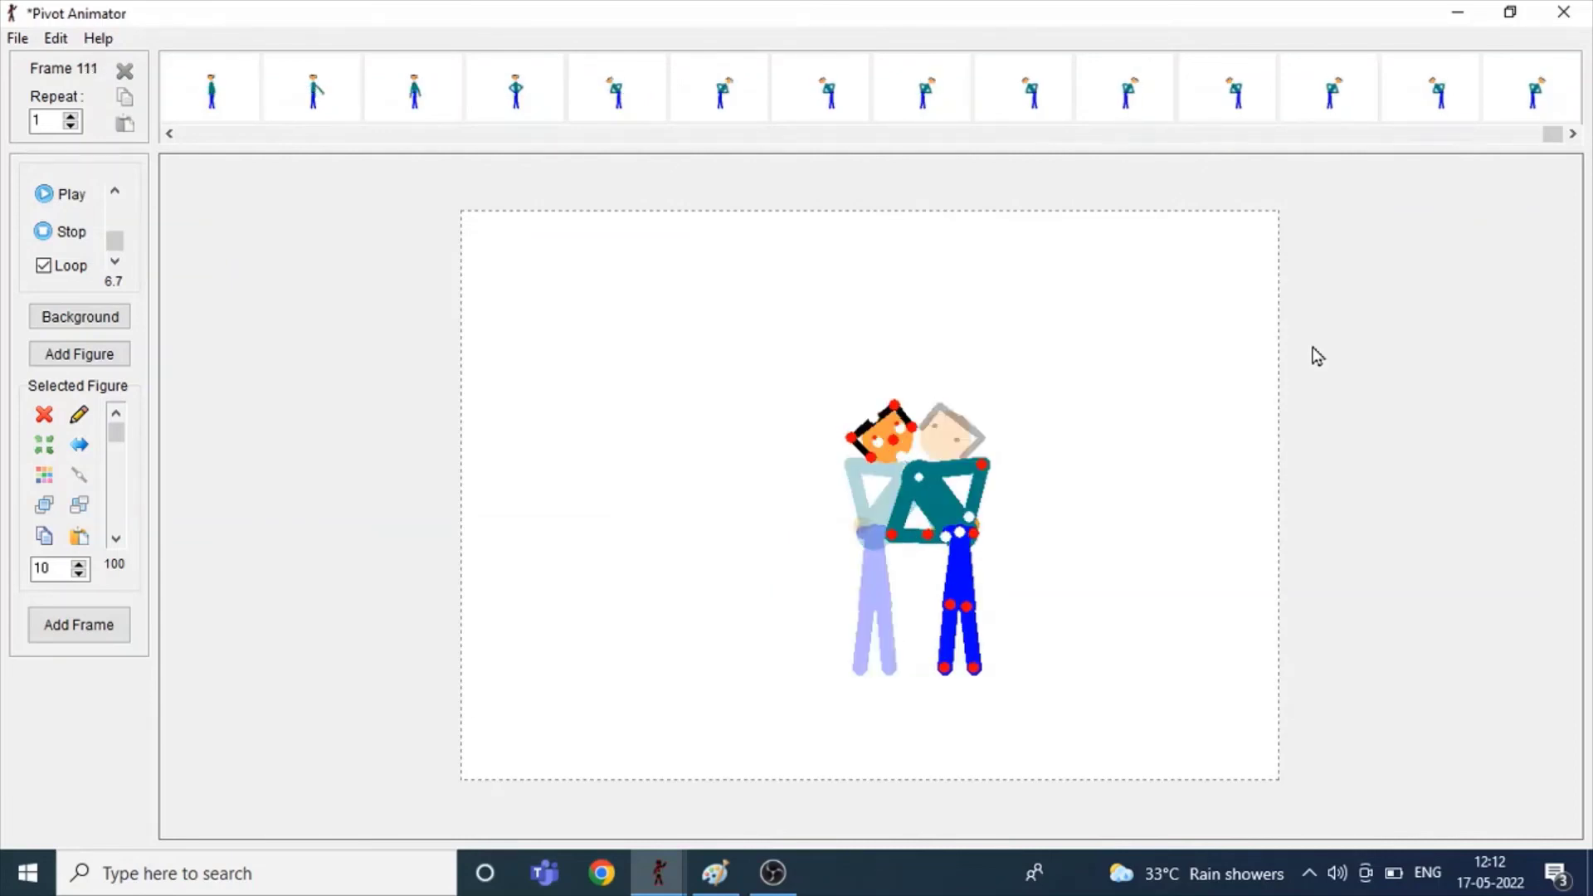
key("Return")
key("f")
key("Return")
key("f")
key("Return")
key("f")
key("Return")
Step: Restore the right lean, tilt the head right and straighten the body upright with hands on hips, adding two frames
key("f")
key("f")
key("f")
key("f")
key("f")
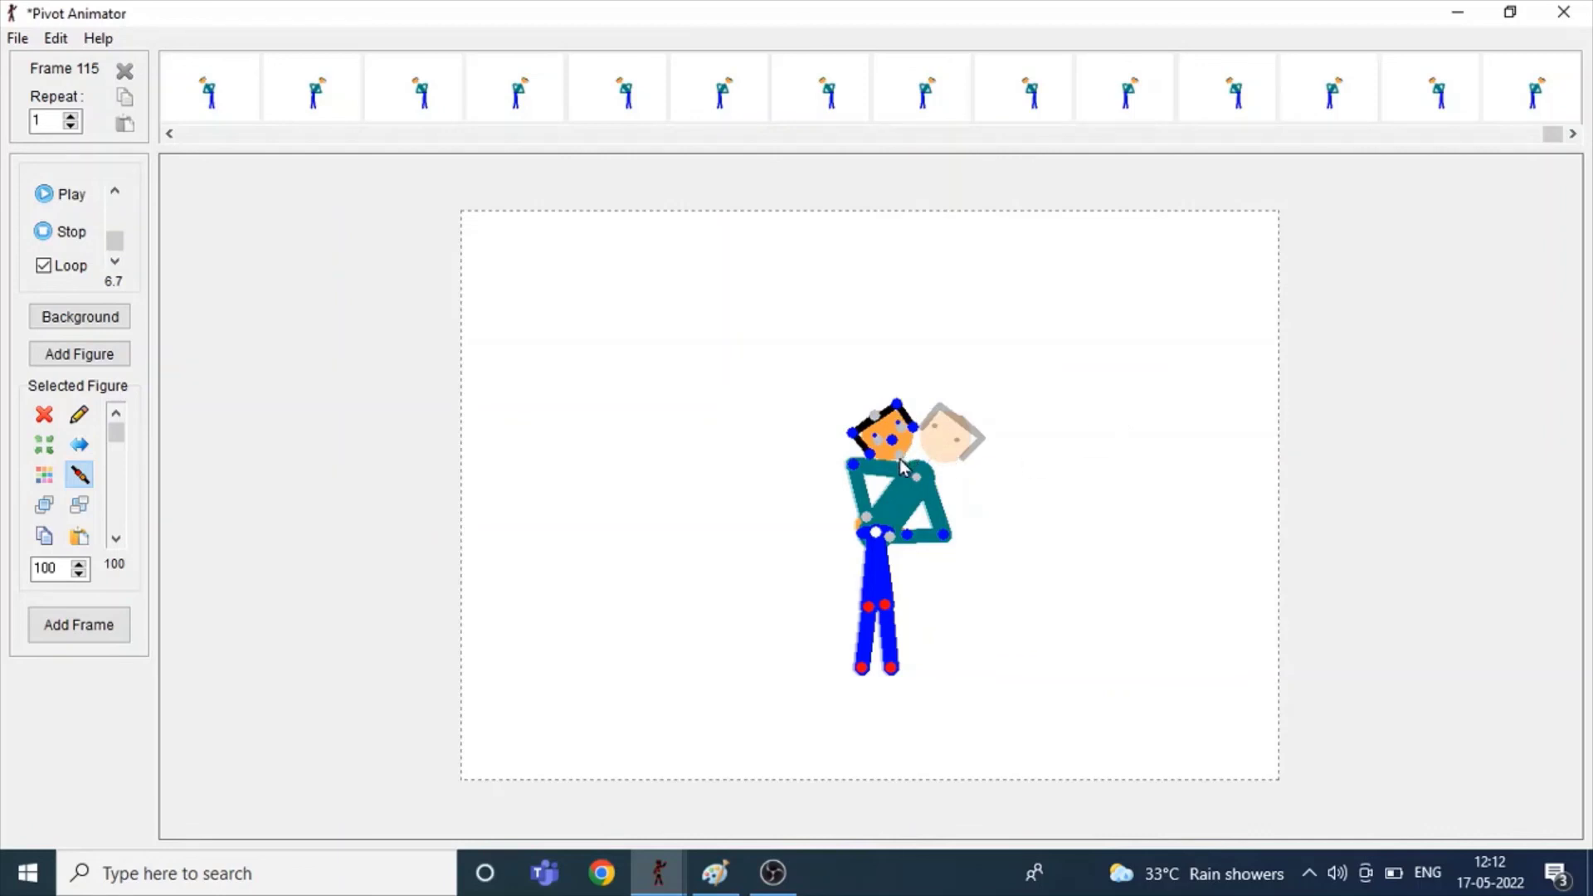
left_click_drag(900, 458, 963, 421)
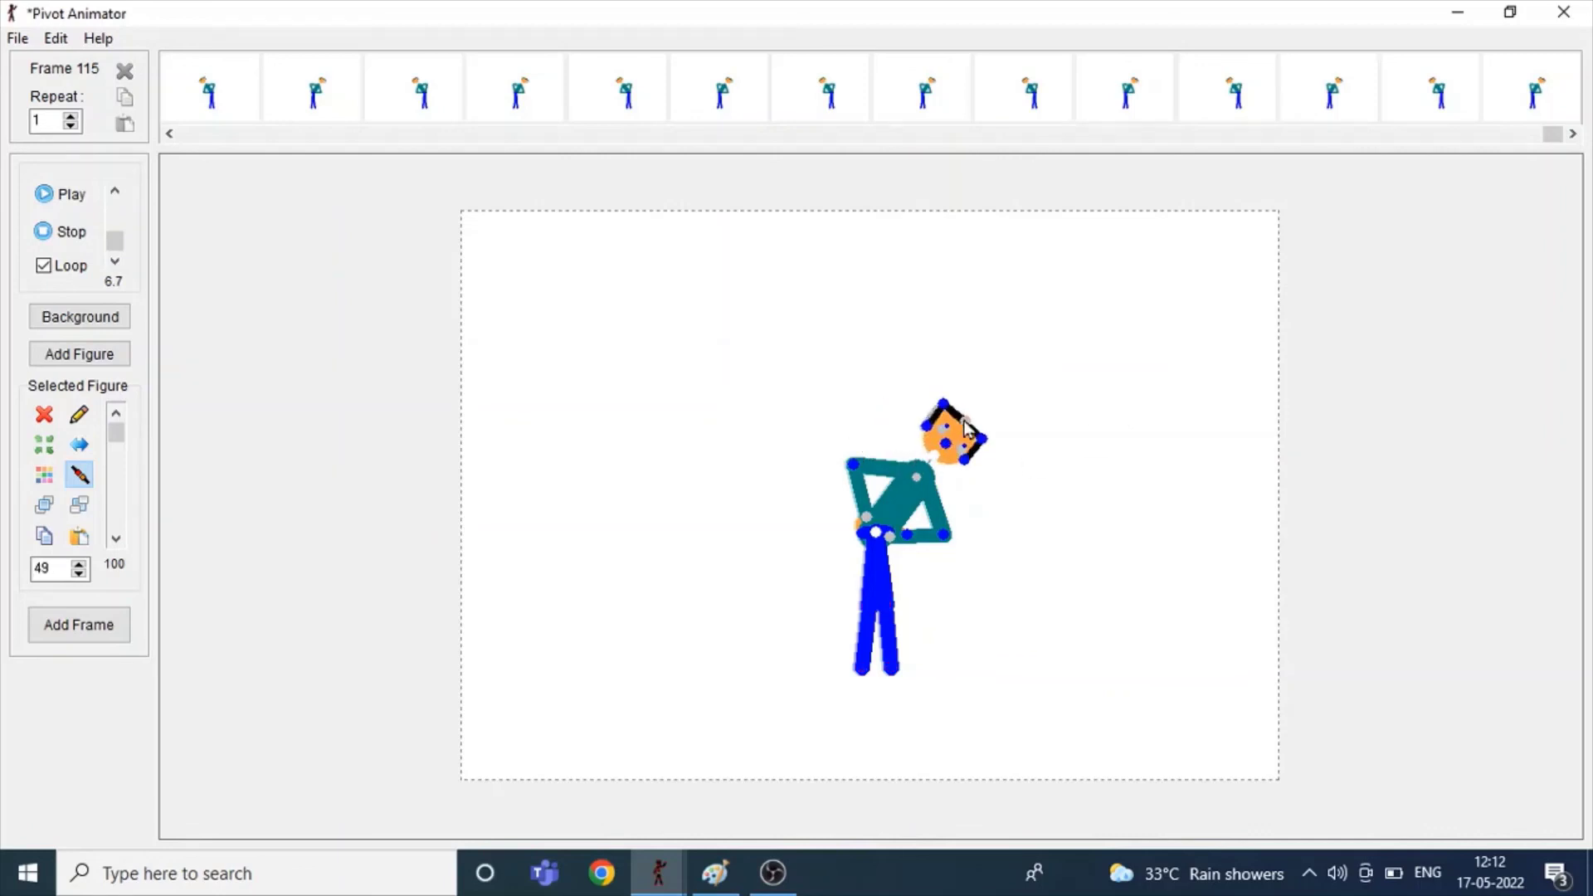
left_click(927, 489)
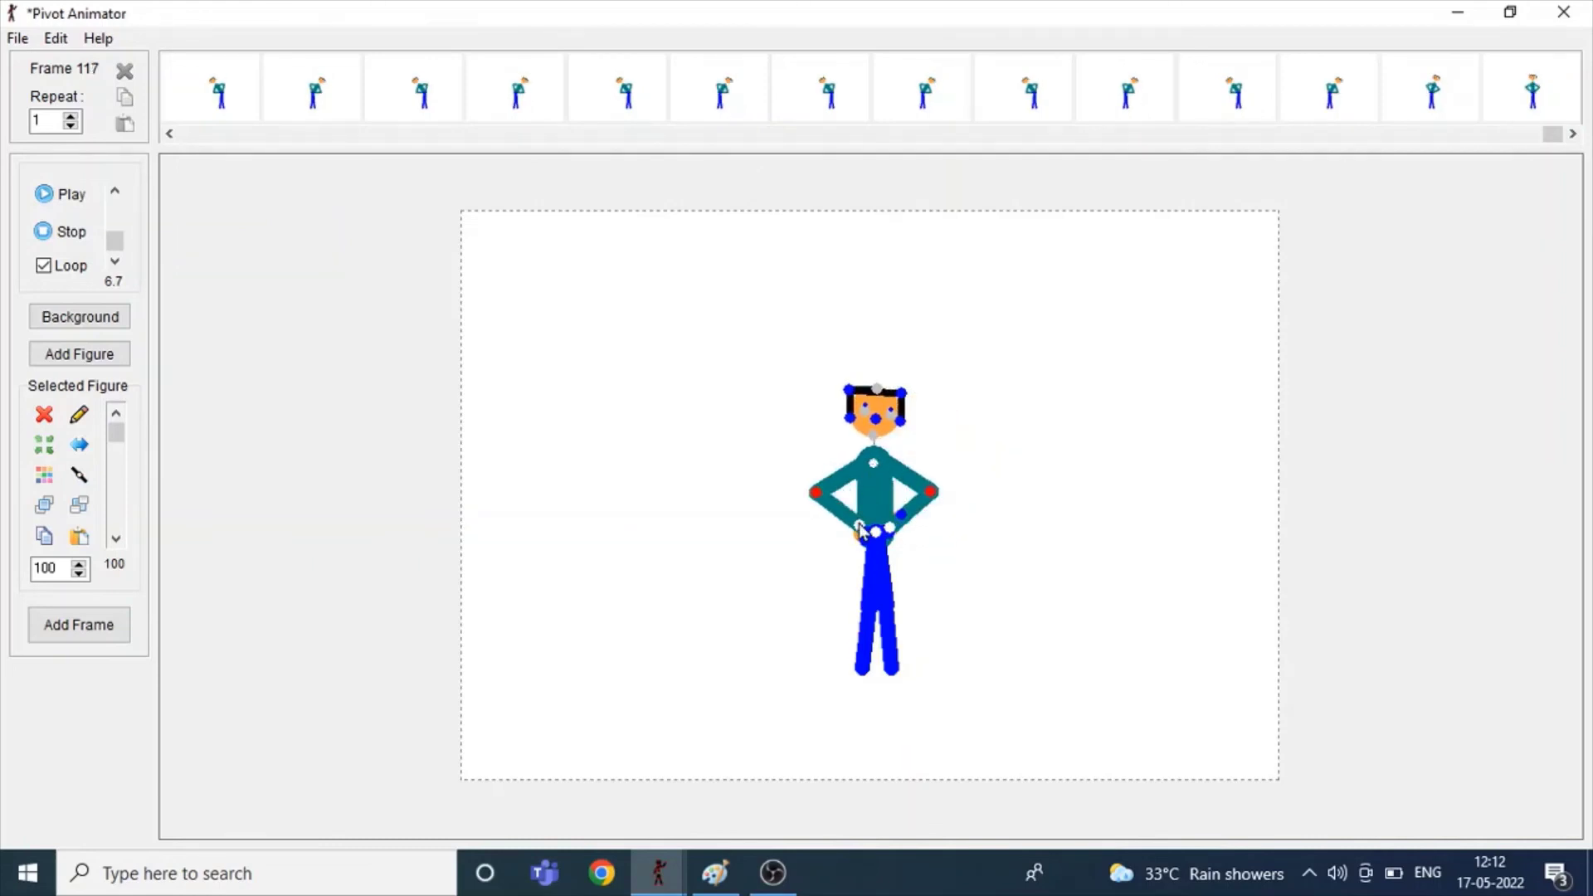
Step: Lower both arms from the hips so they hang straight beside the body, and add the frame
left_click_drag(860, 531, 764, 537)
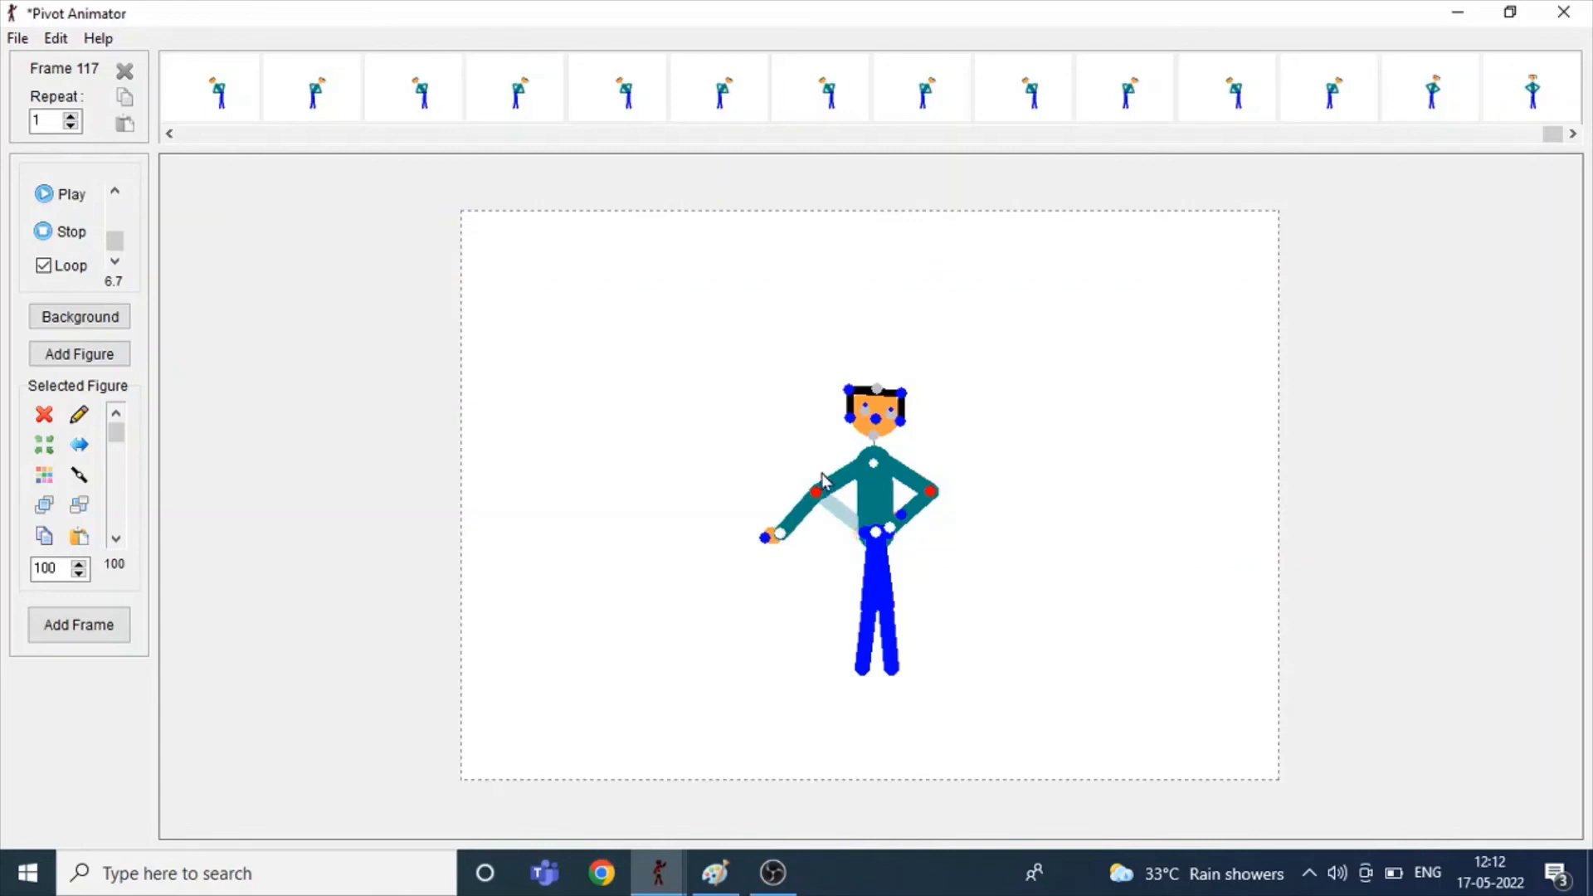
left_click_drag(818, 492, 850, 596)
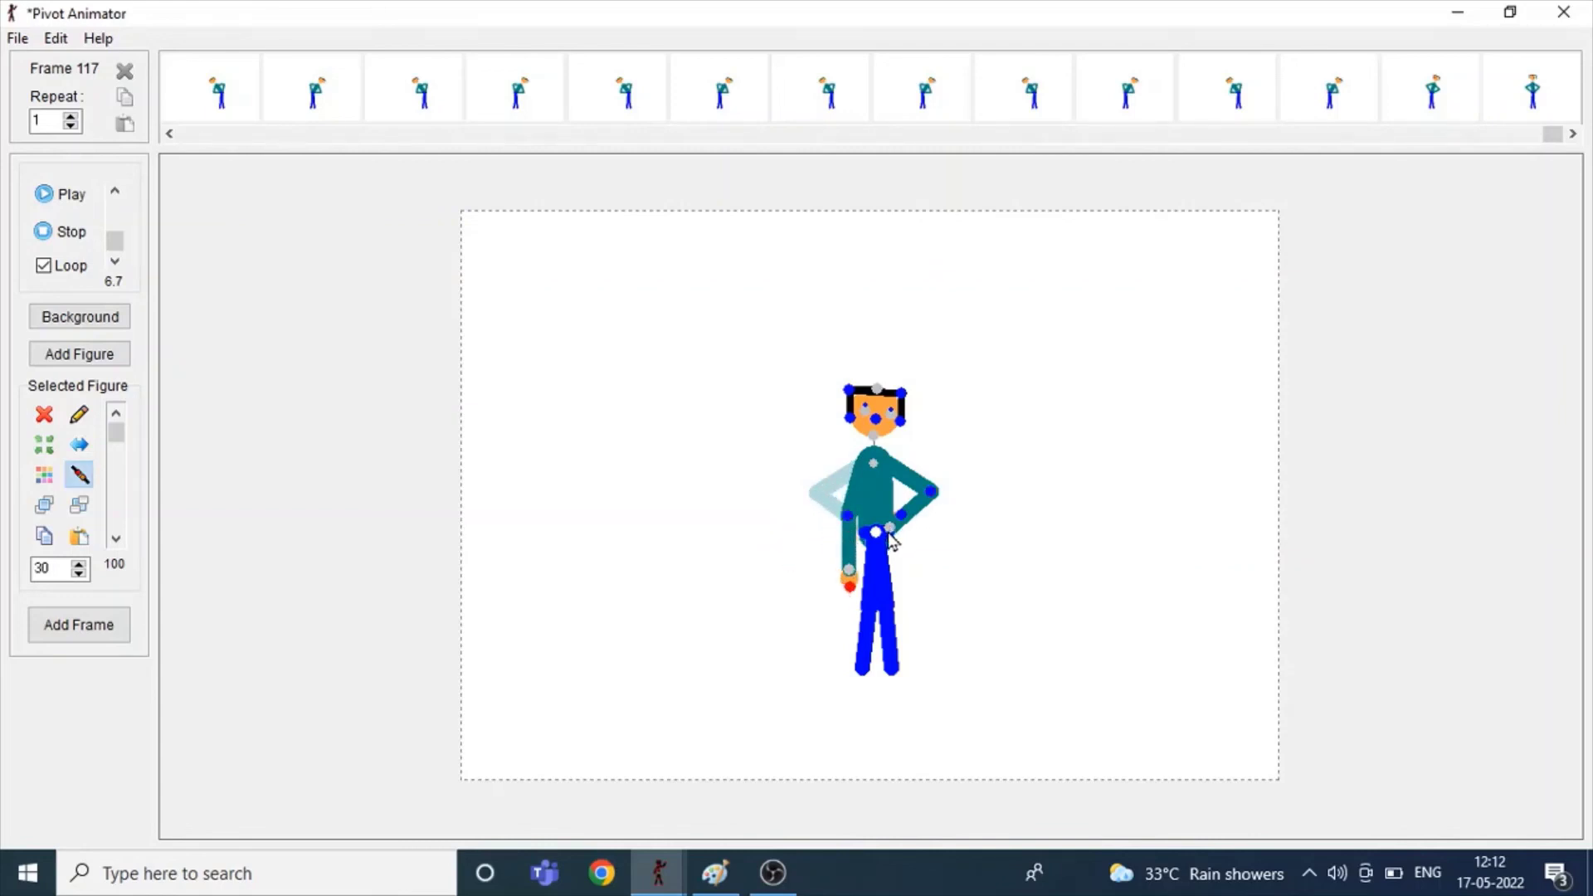
left_click_drag(888, 530, 938, 566)
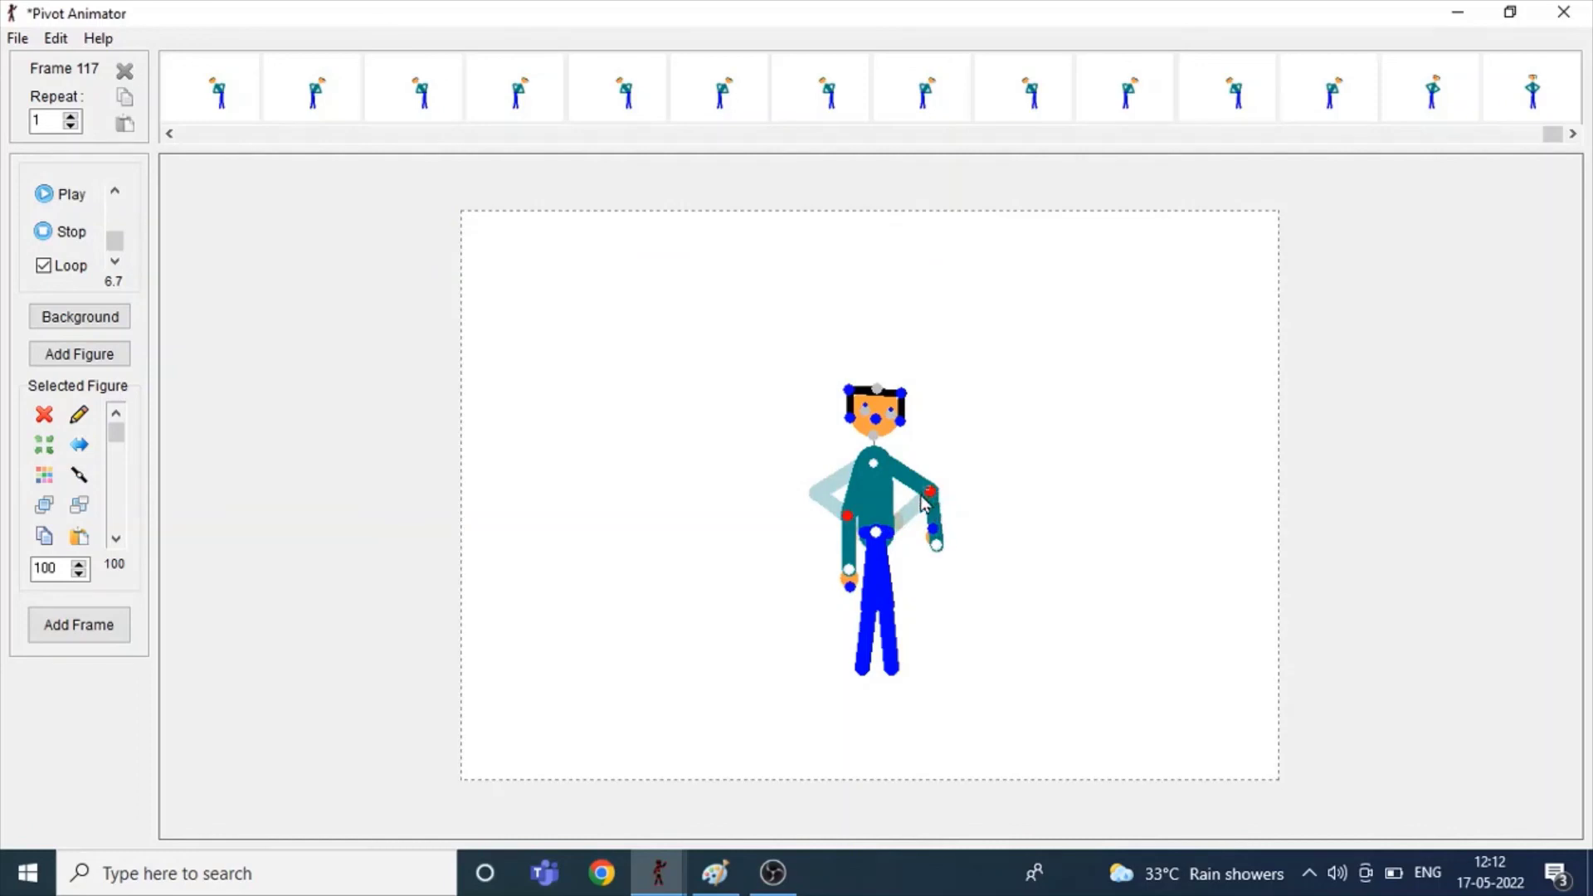
left_click(929, 541, "ctrl")
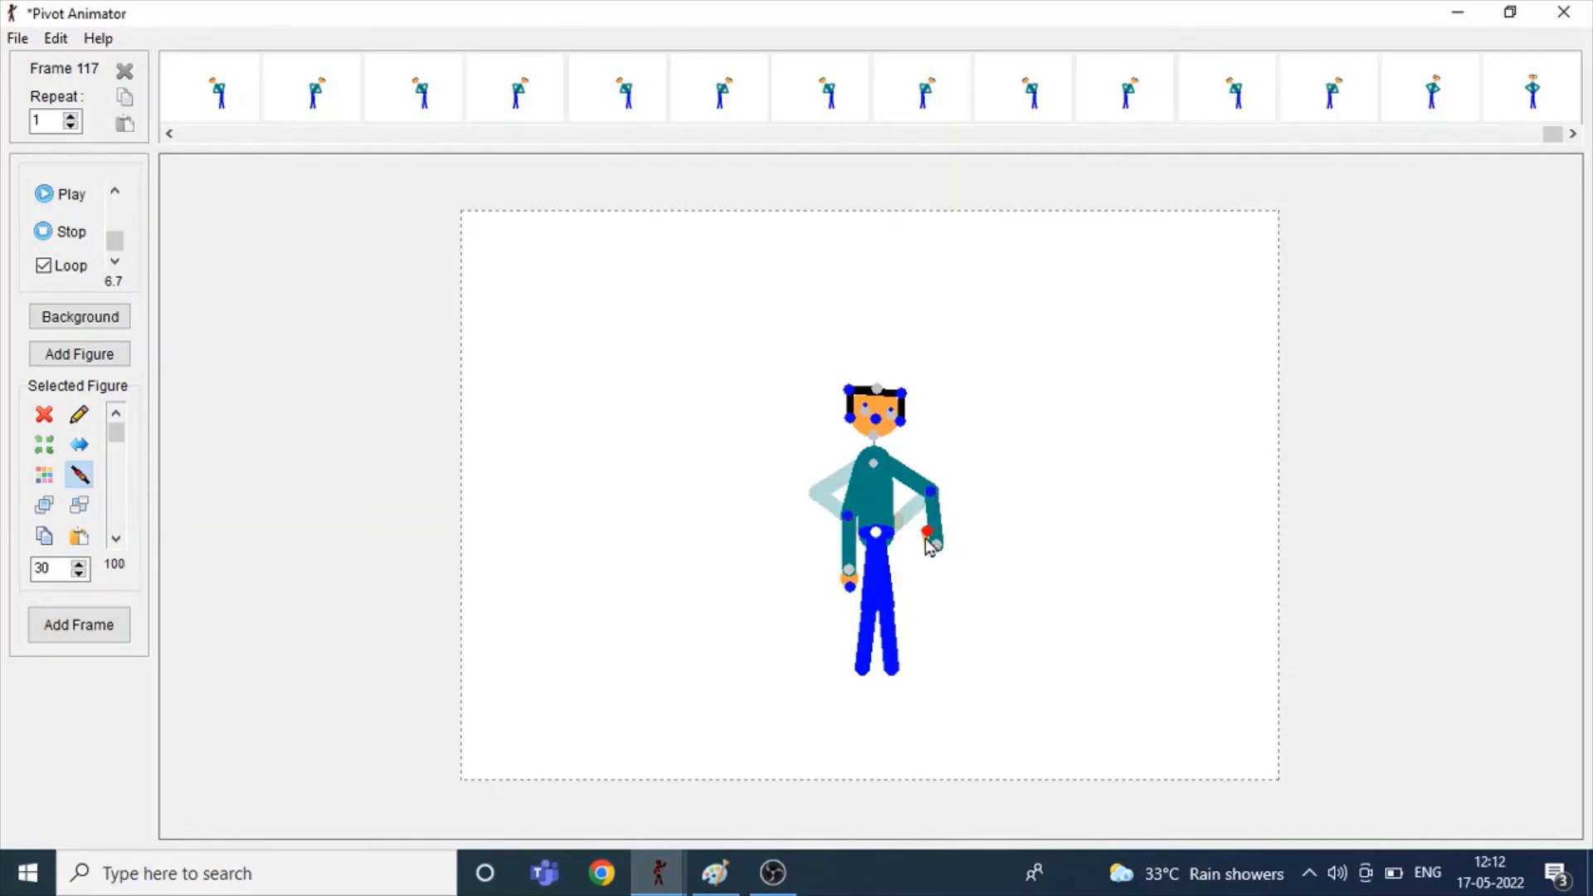
left_click_drag(932, 492, 913, 590)
left_click(913, 589, "ctrl")
key("Return")
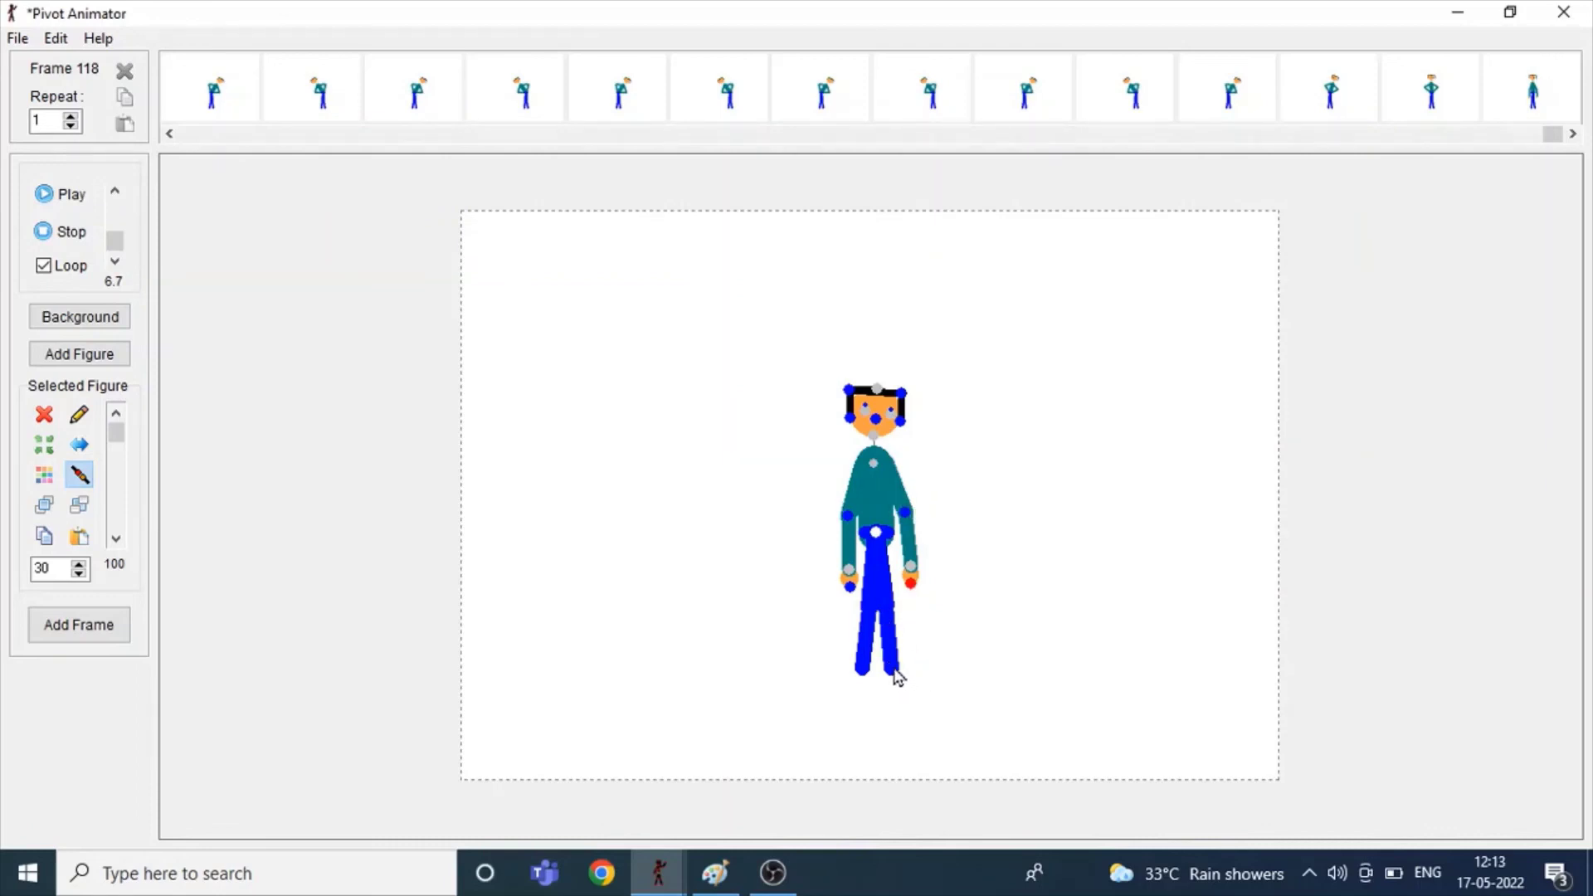
Step: Kick the right lower leg up from the knee and add the frame; flip the whole figure and add another
left_click_drag(896, 674, 933, 574)
key("Return")
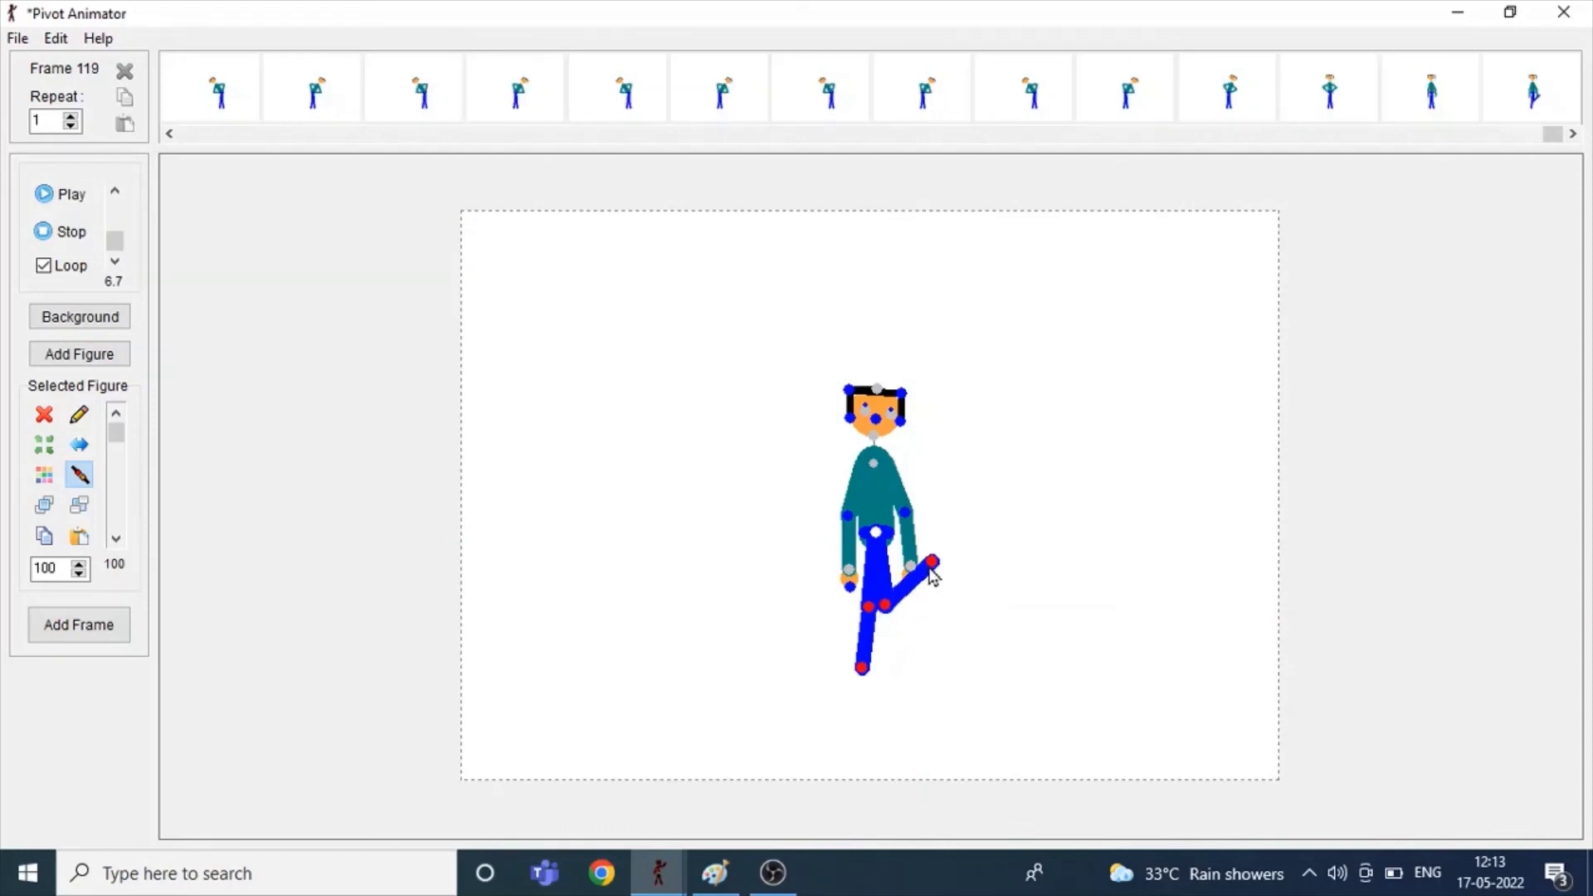
left_click_drag(767, 328, 998, 714)
key("ctrl+f")
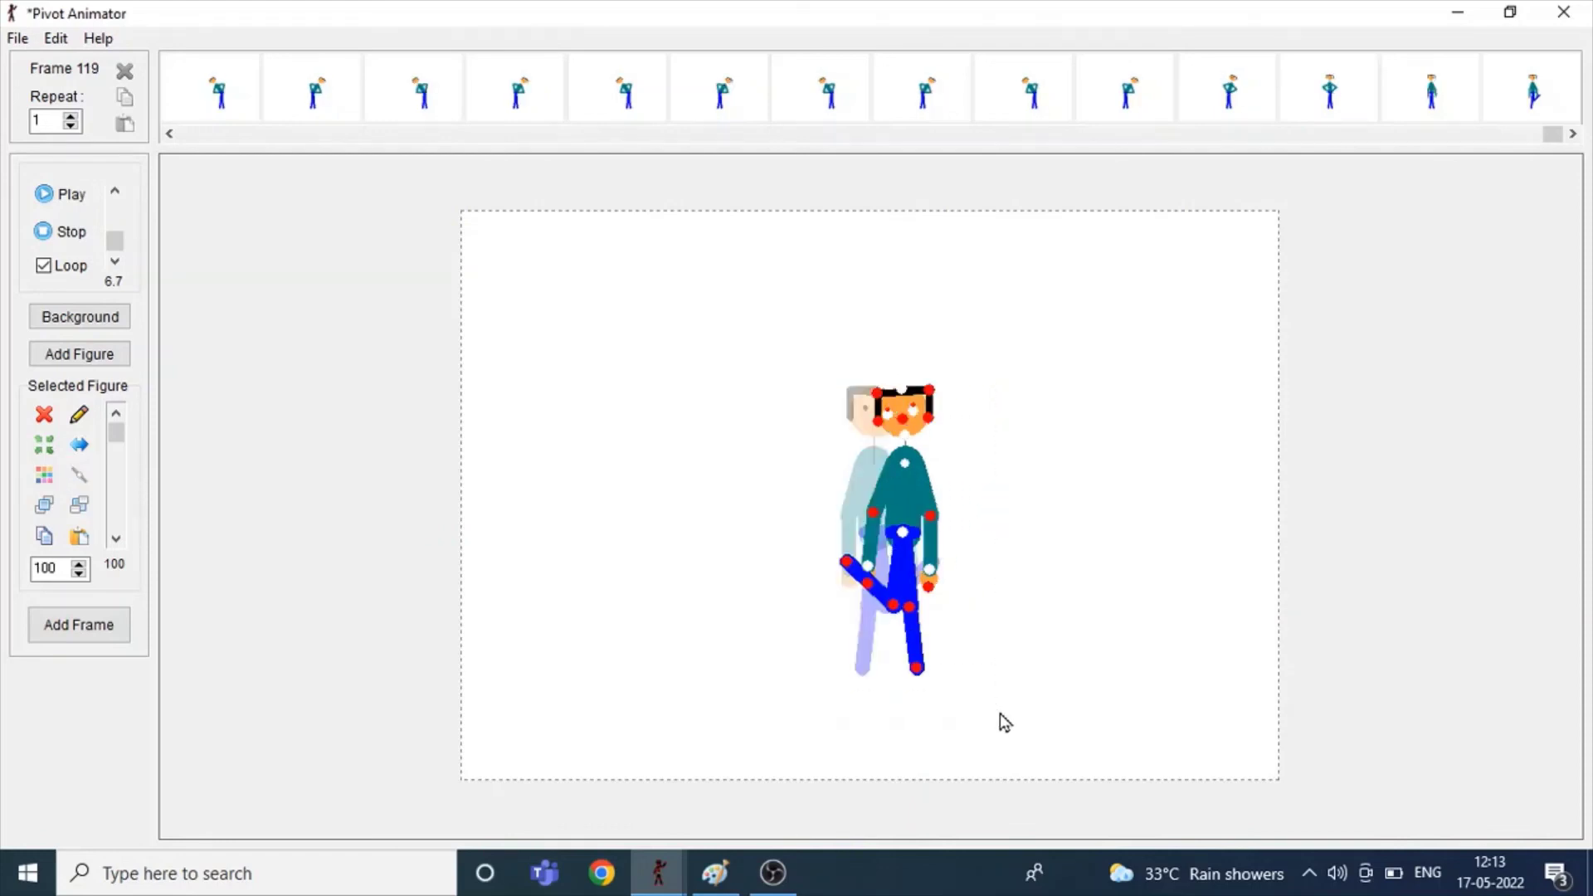
key("Return")
Step: Keep flipping the whole figure between left and right leg kicks, adding a frame after each of 15 flips
key("ctrl+f")
key("Return")
key("ctrl+f")
key("Return")
key("ctrl+f")
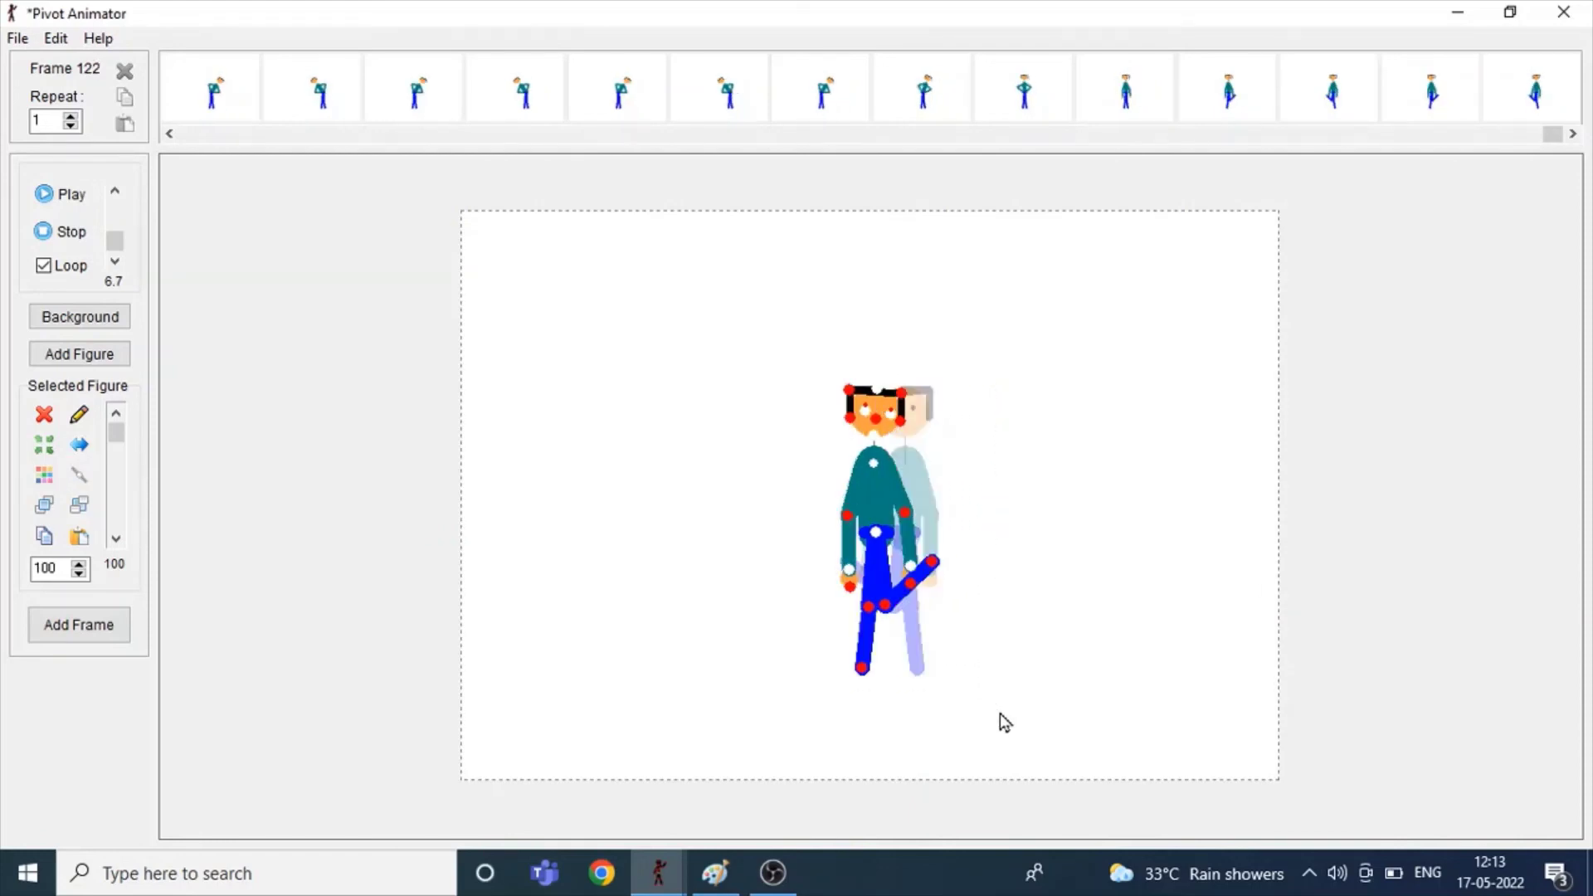
key("Return")
key("ctrl+f")
key("Return")
key("ctrl+f")
key("Return")
key("ctrl+f")
key("Return")
key("ctrl+f")
key("Return")
key("ctrl+f")
key("Return")
key("Return")
key("Return")
key("Return")
key("Return")
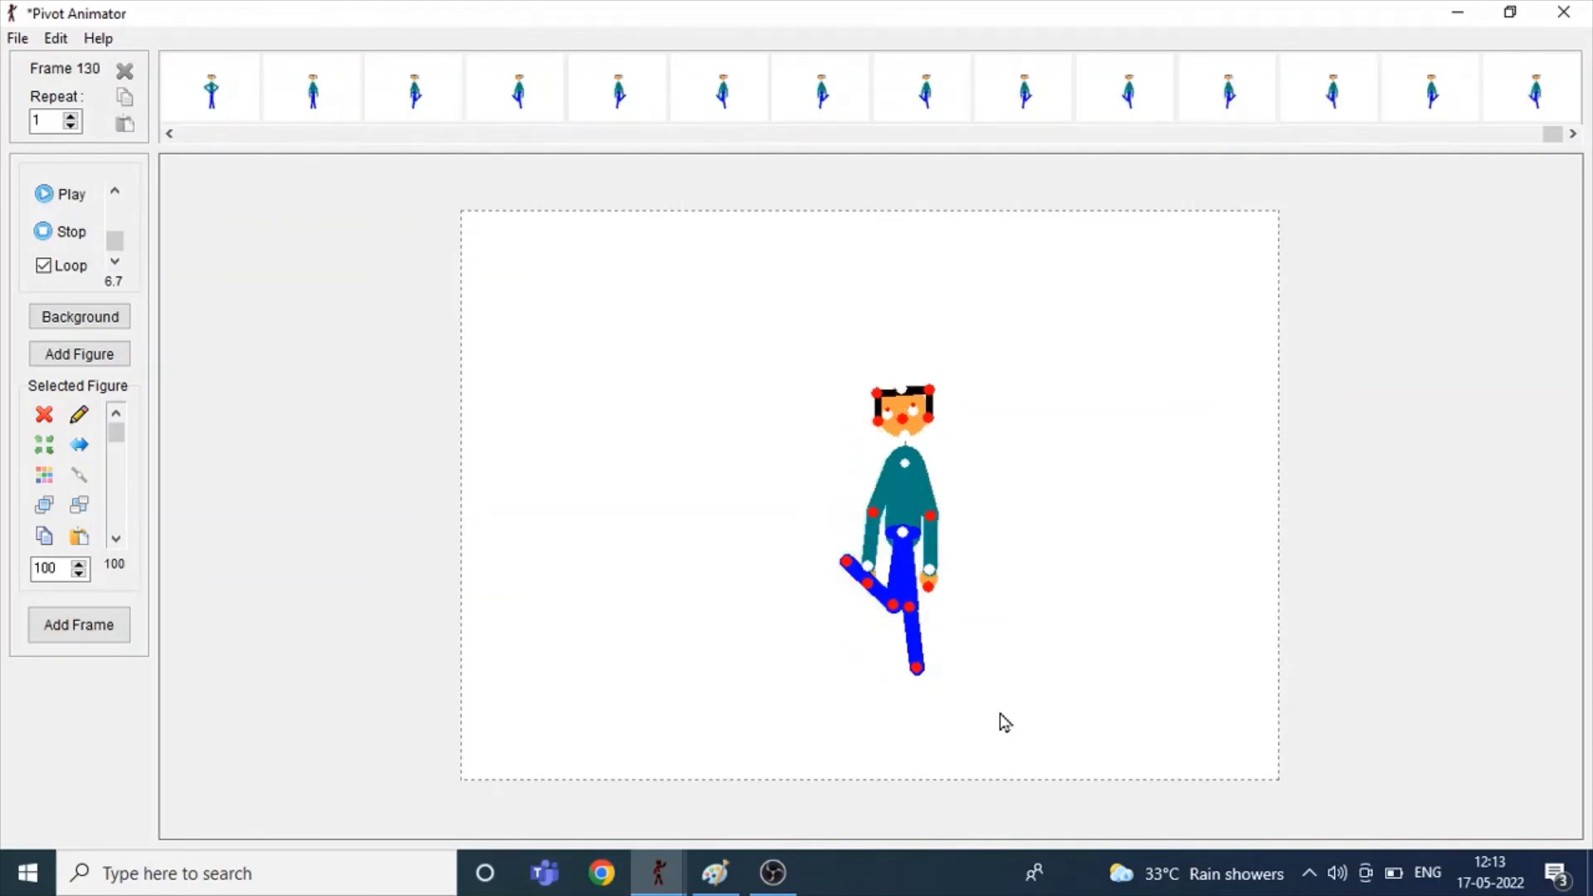
key("Return")
key("Return")
key("Return")
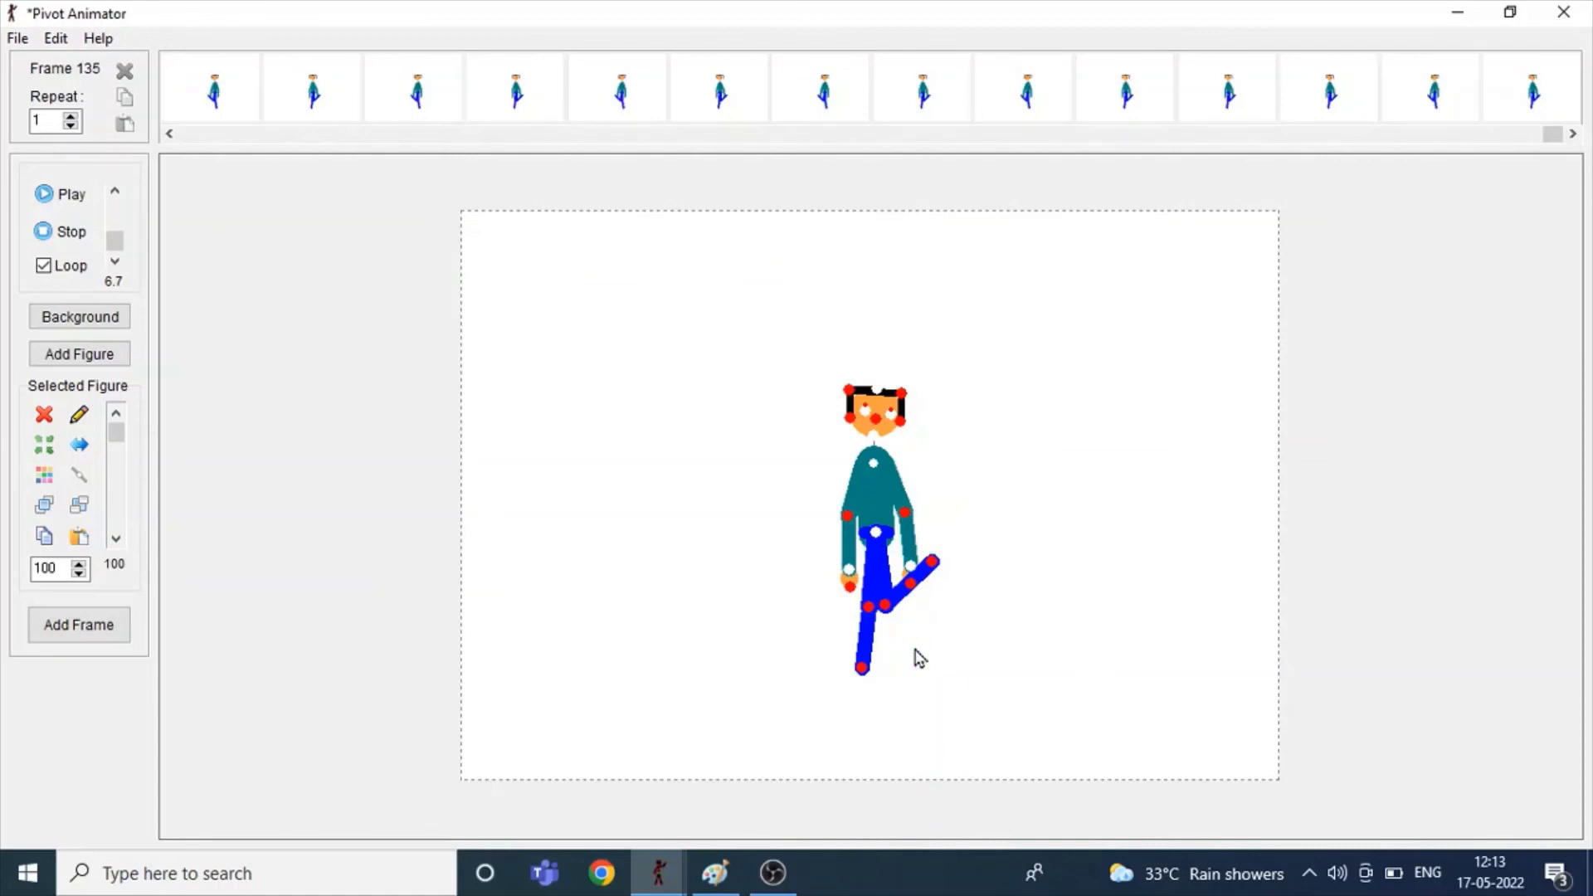
Step: Lower the kicked leg through a half-lowered pose until the figure stands on both feet, adding two frames
key("ctrl+f")
key("ctrl+f")
key("ctrl+f")
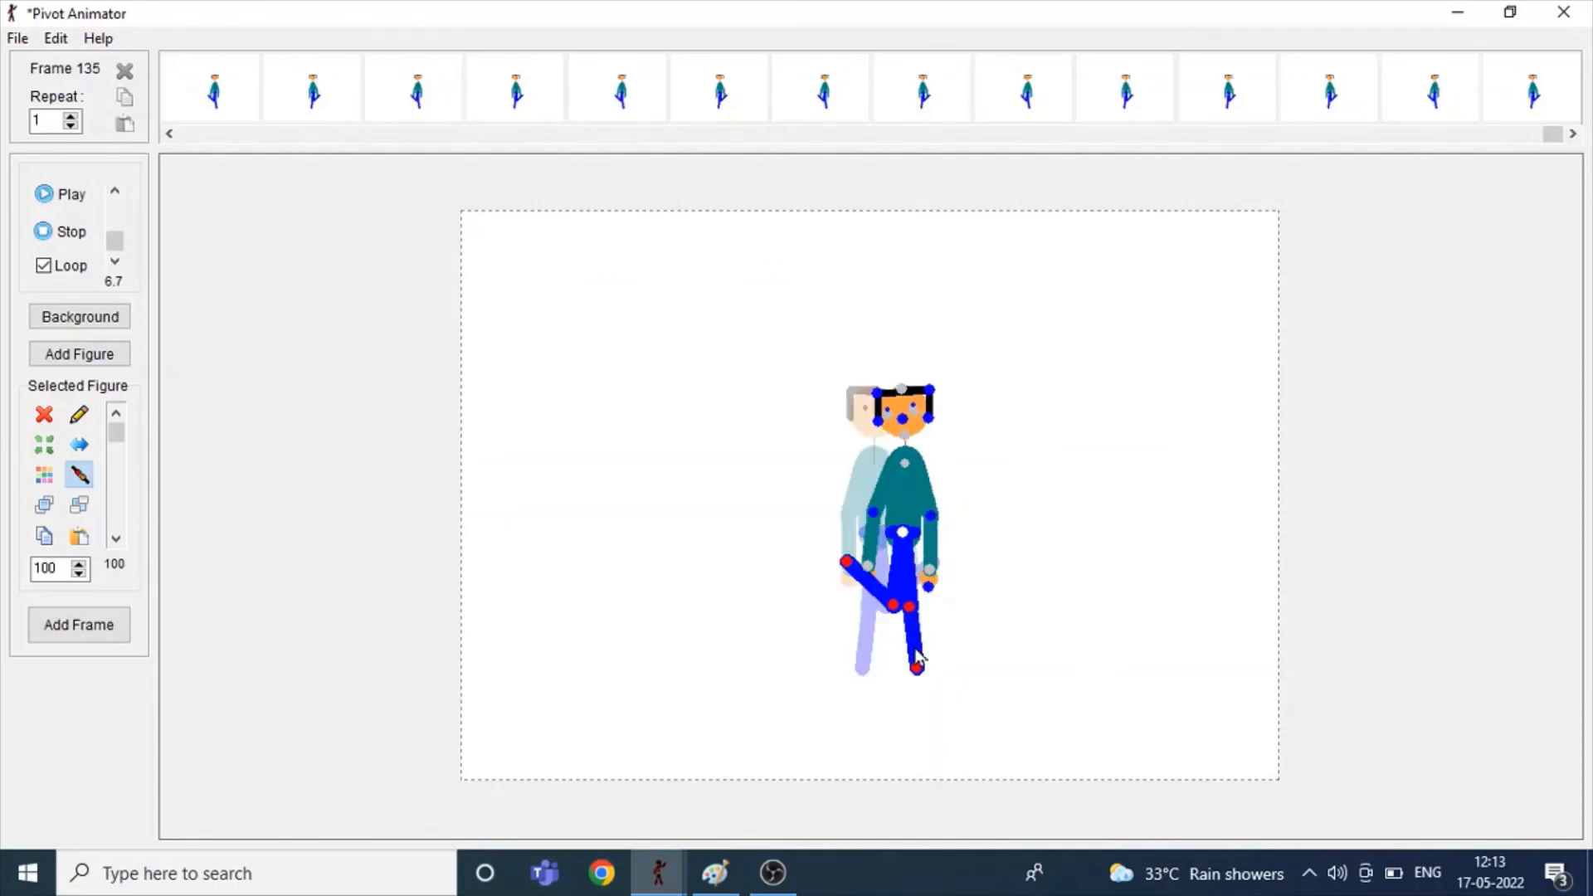
key("f")
left_click_drag(931, 573, 886, 669)
key("Return")
key("Return")
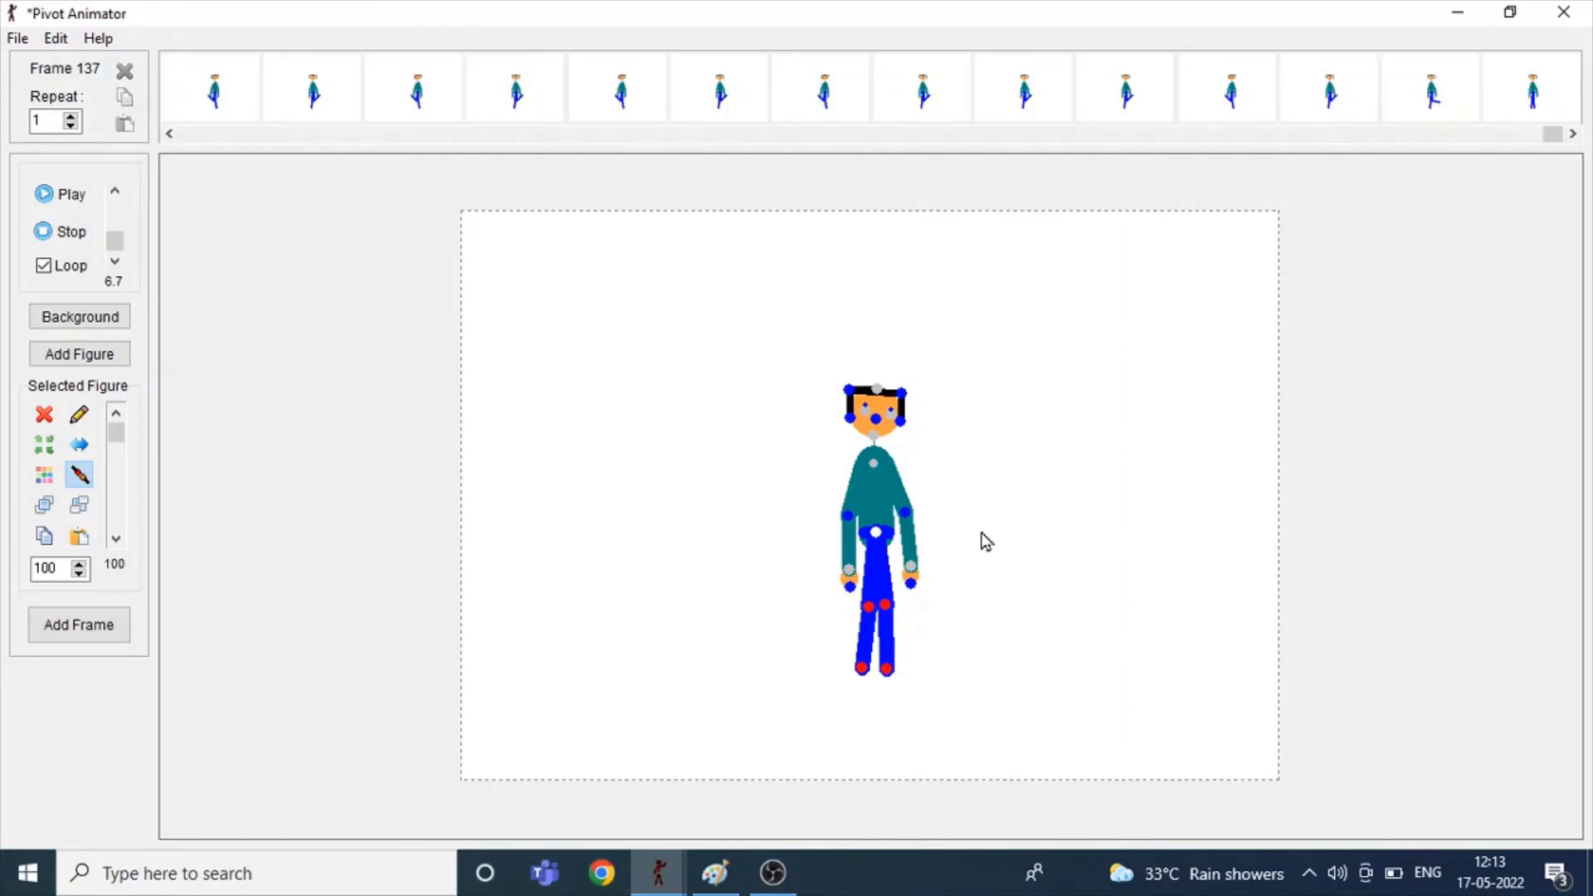
Step: Raise the right arm beside the head and wave the forearm, adding three frames
left_click_drag(910, 518, 953, 409)
key("space")
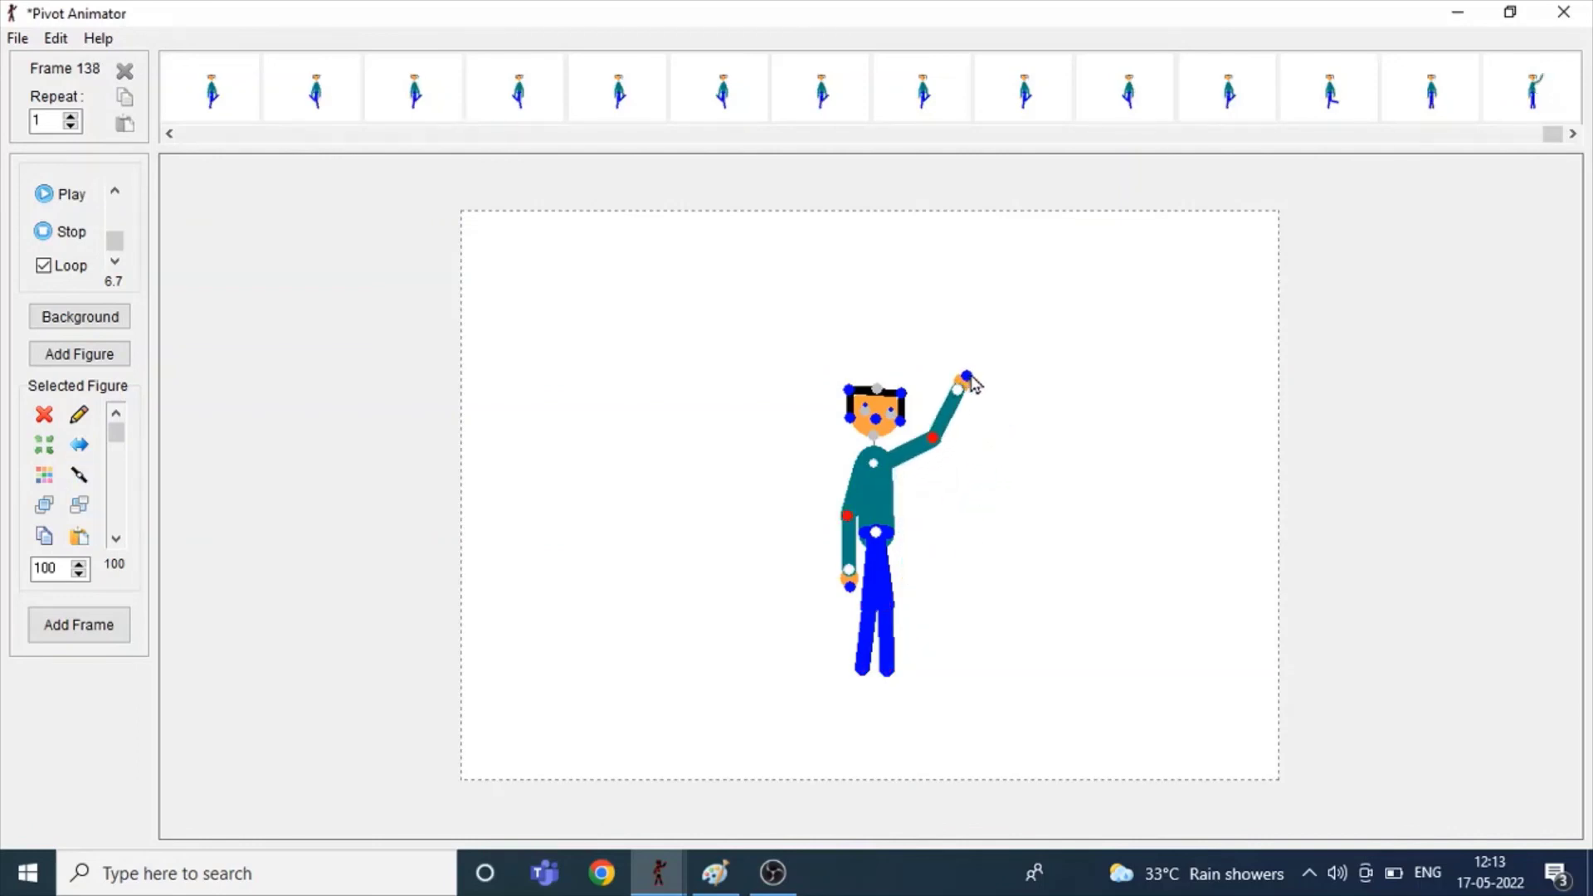
key("Return")
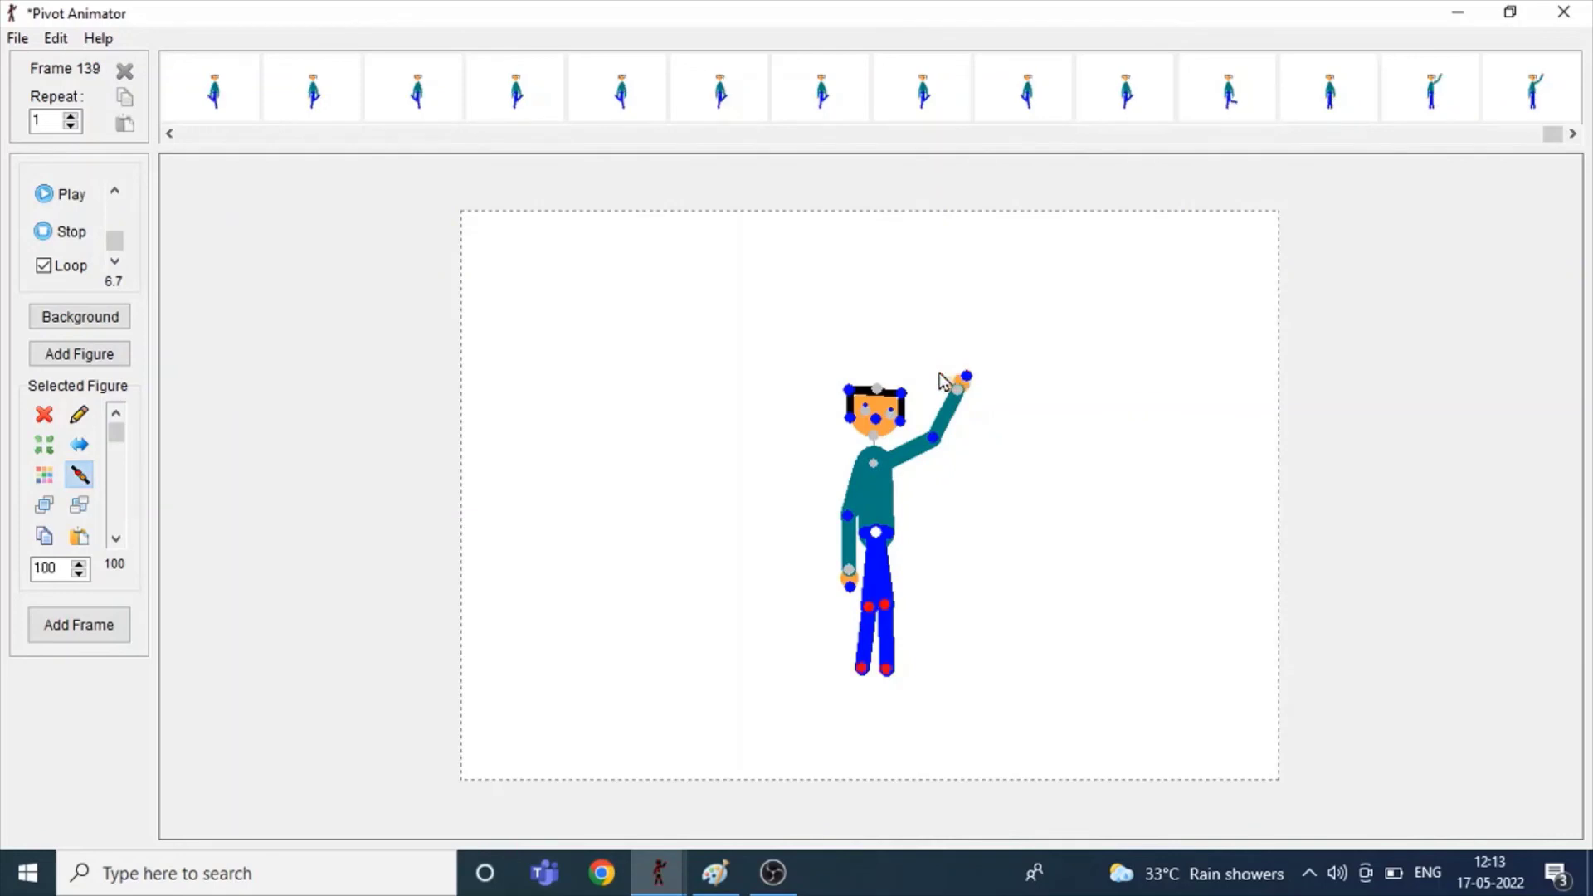
key("Return")
Step: Bring the waving arm down through an outstretched pose to the side of the body, adding two frames
key("ctrl+z")
key("Return")
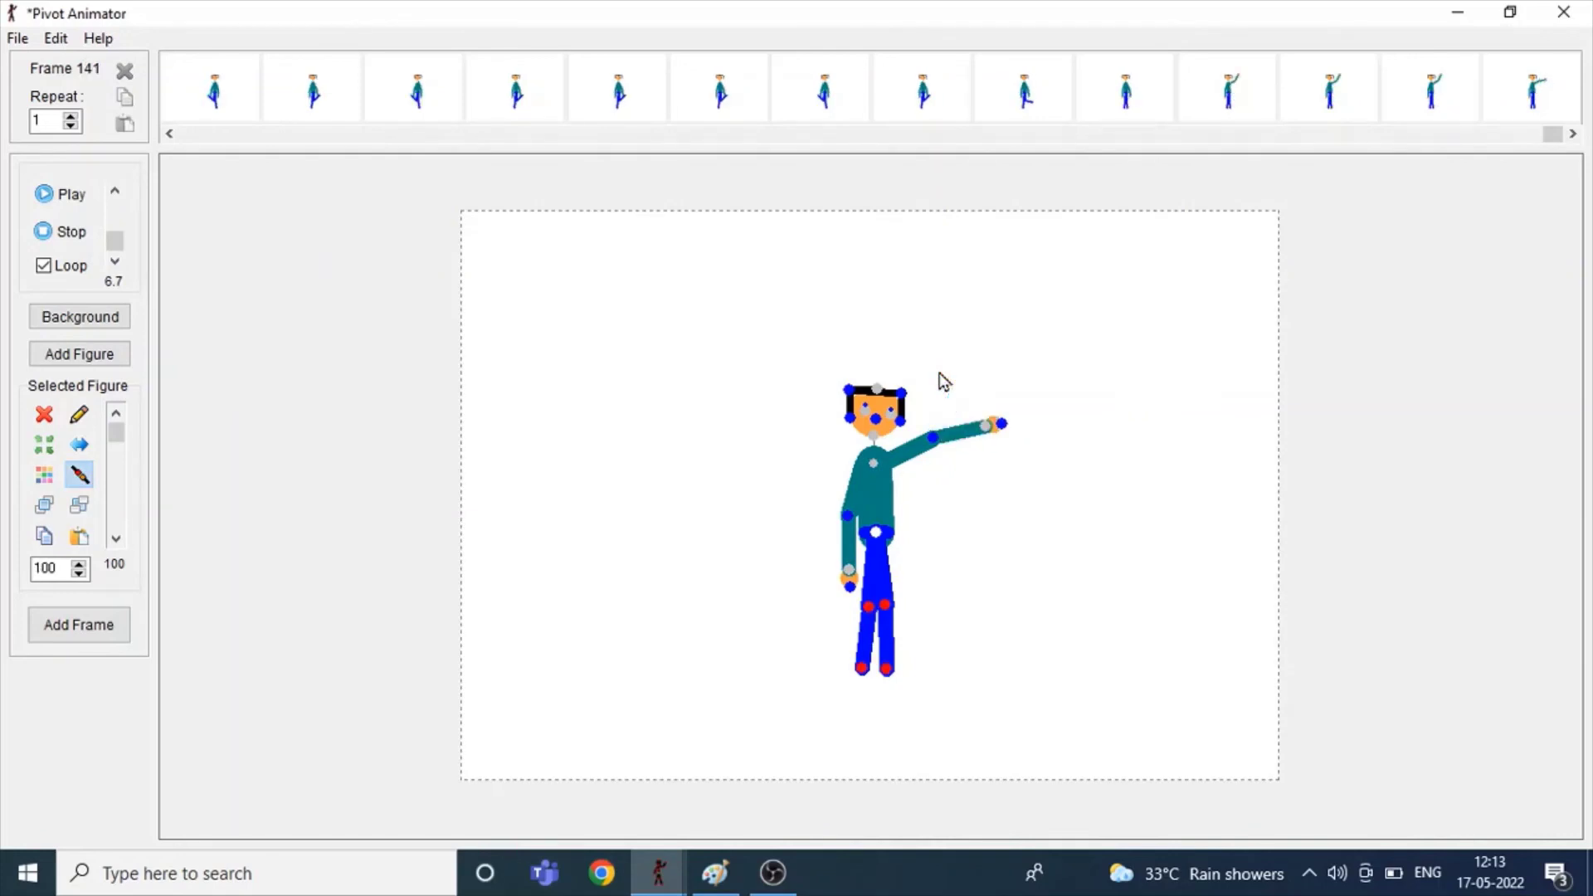
key("ctrl+z")
key("Return")
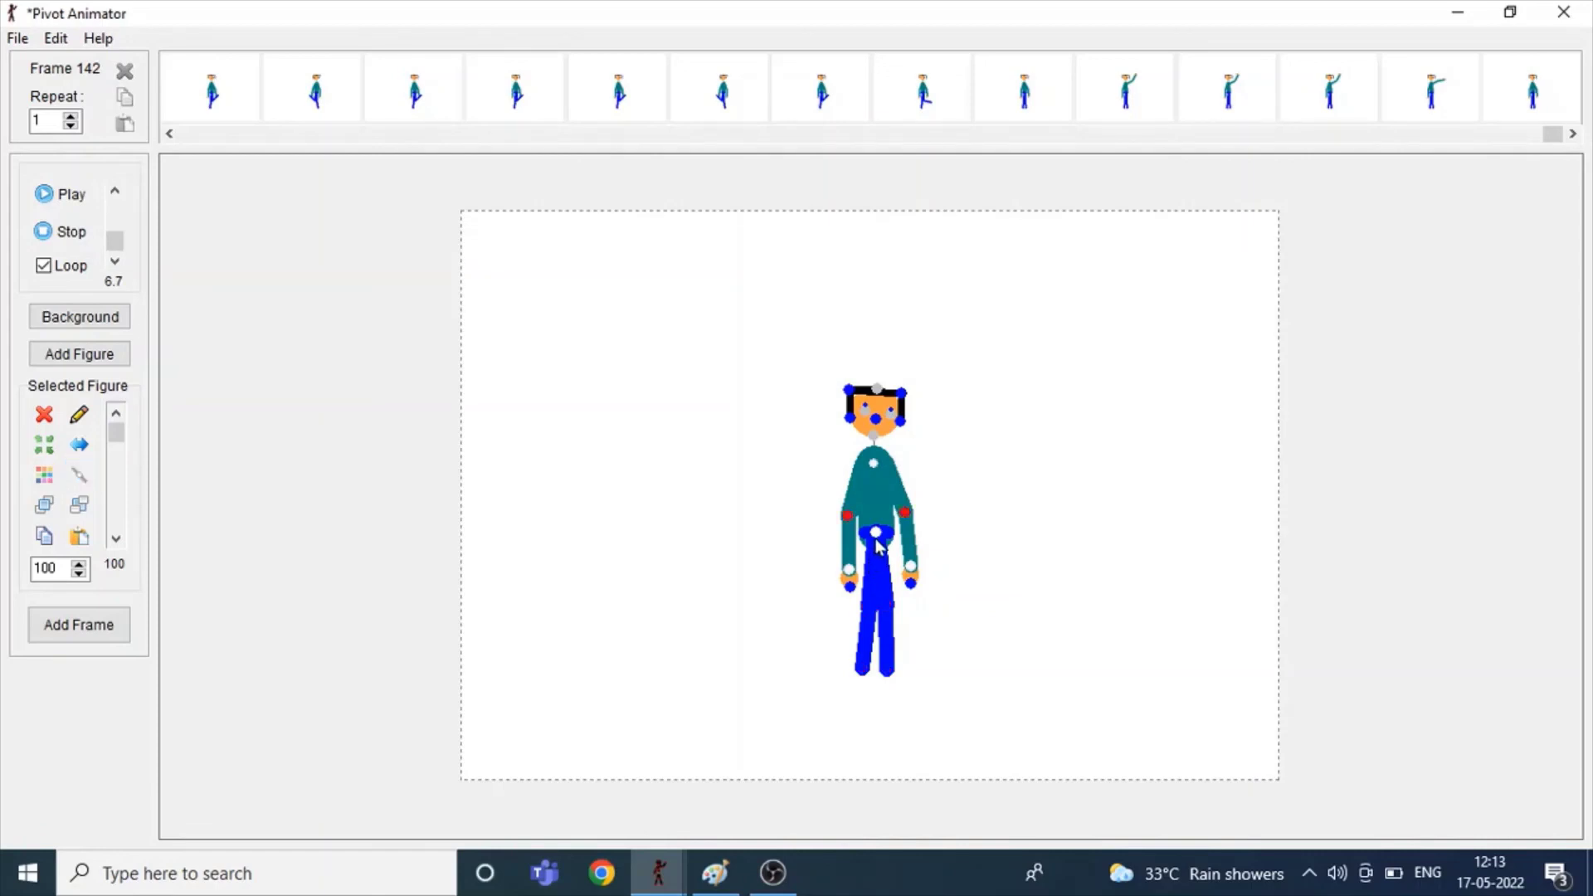
Step: Move the whole figure upward in stages until it passes the canvas's upper edge, adding five frames
left_click_drag(875, 548, 889, 171)
key("Return")
key("Return")
key("Return")
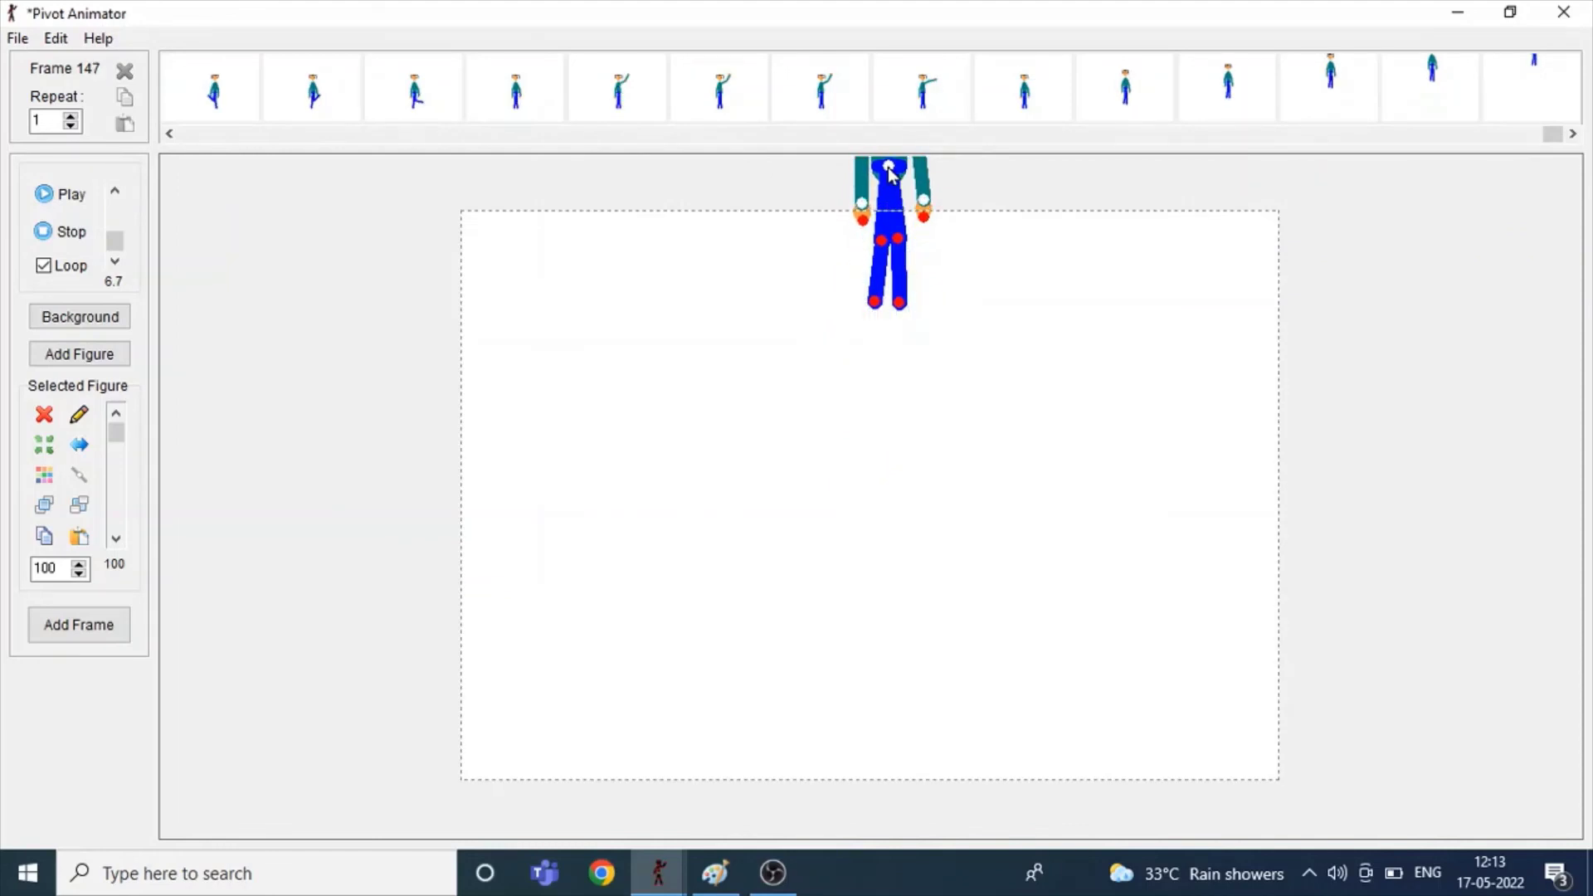
Step: Delete the figure from the canvas and add two empty frames
key("Delete")
key("Return")
key("Return")
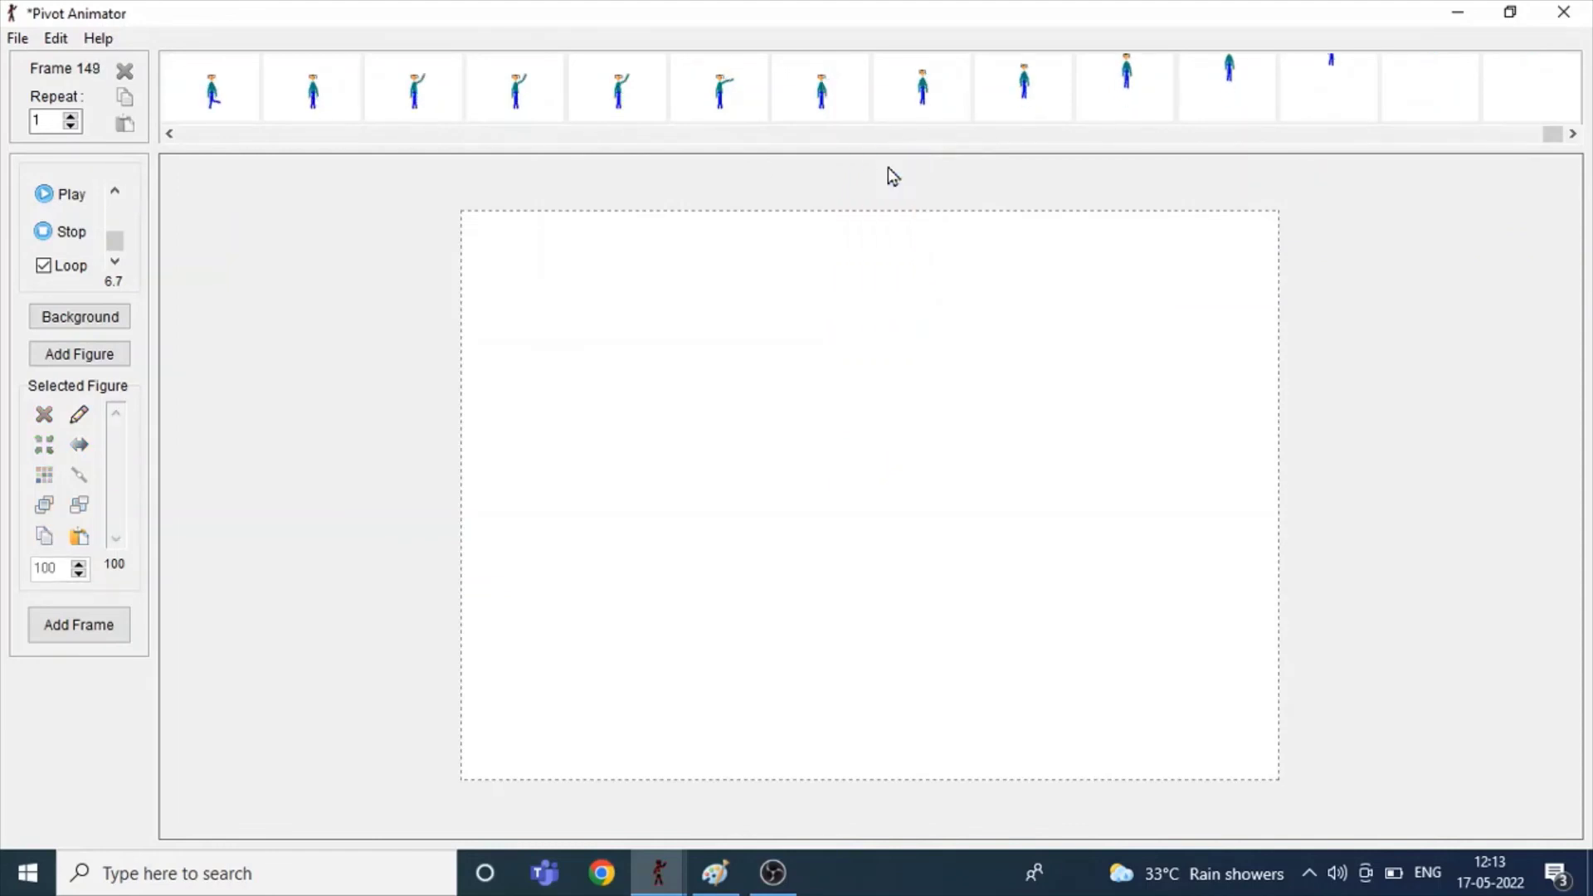